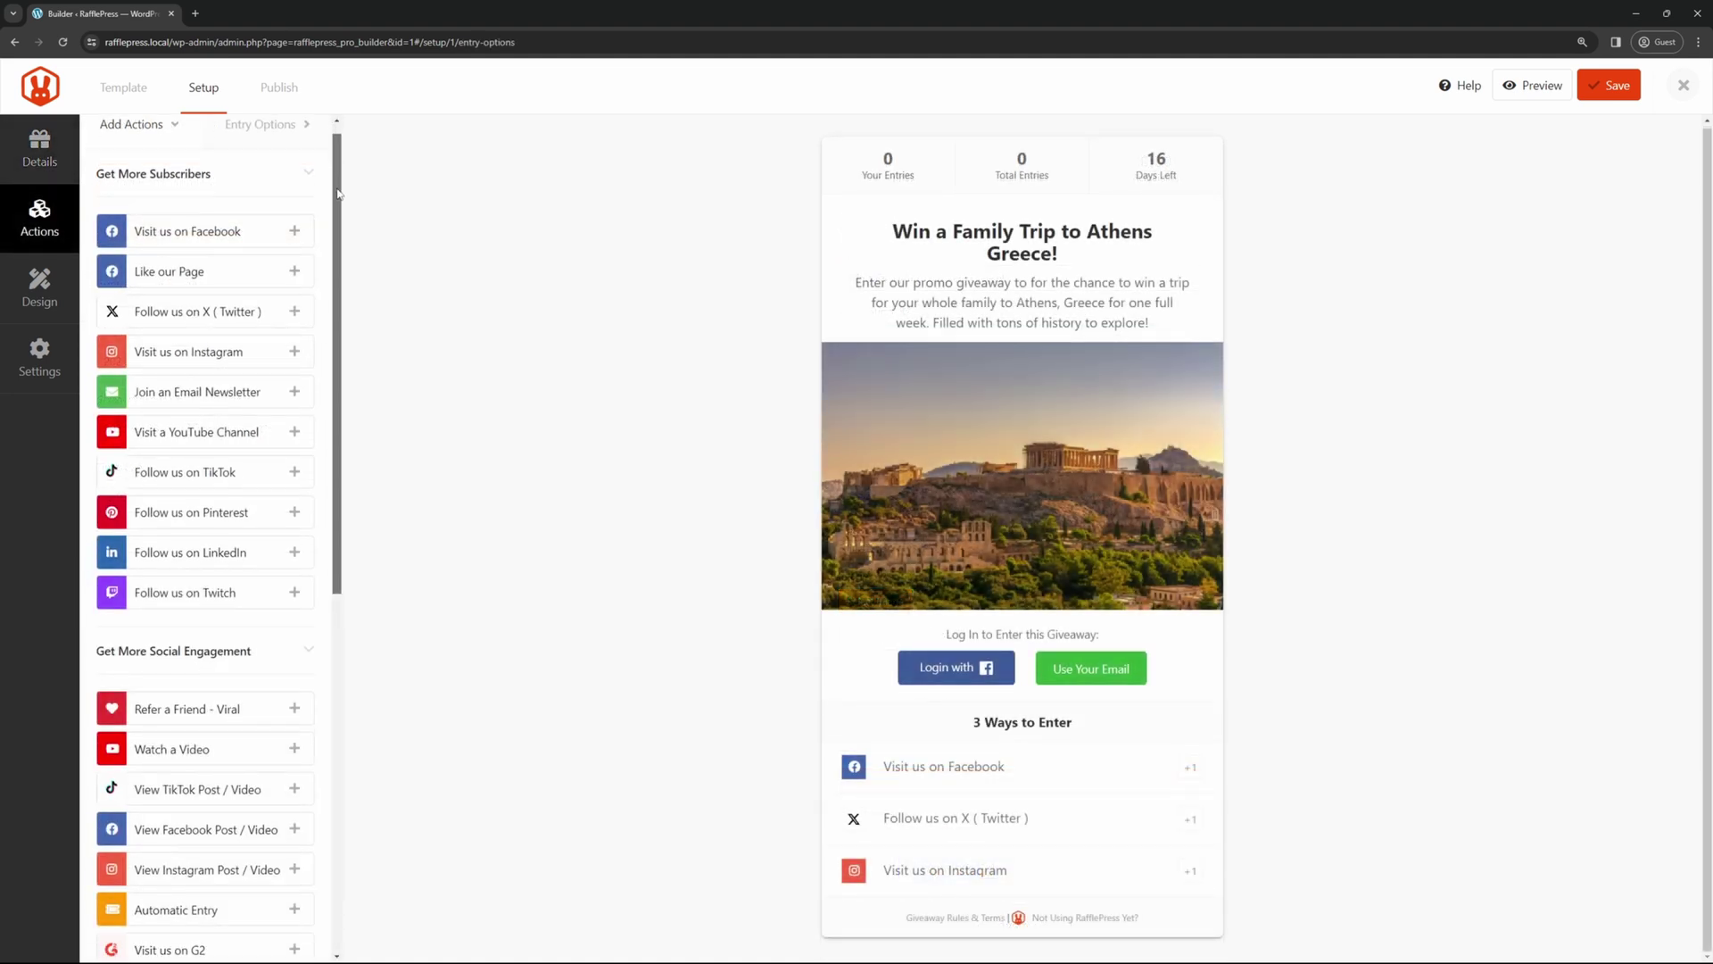
- Apply the Abril Fatface with Roboto font pair and a green #27AF60 page background
{"action": "scroll", "coordinate": [338, 194], "scroll_direction": "down", "scroll_amount": 5}
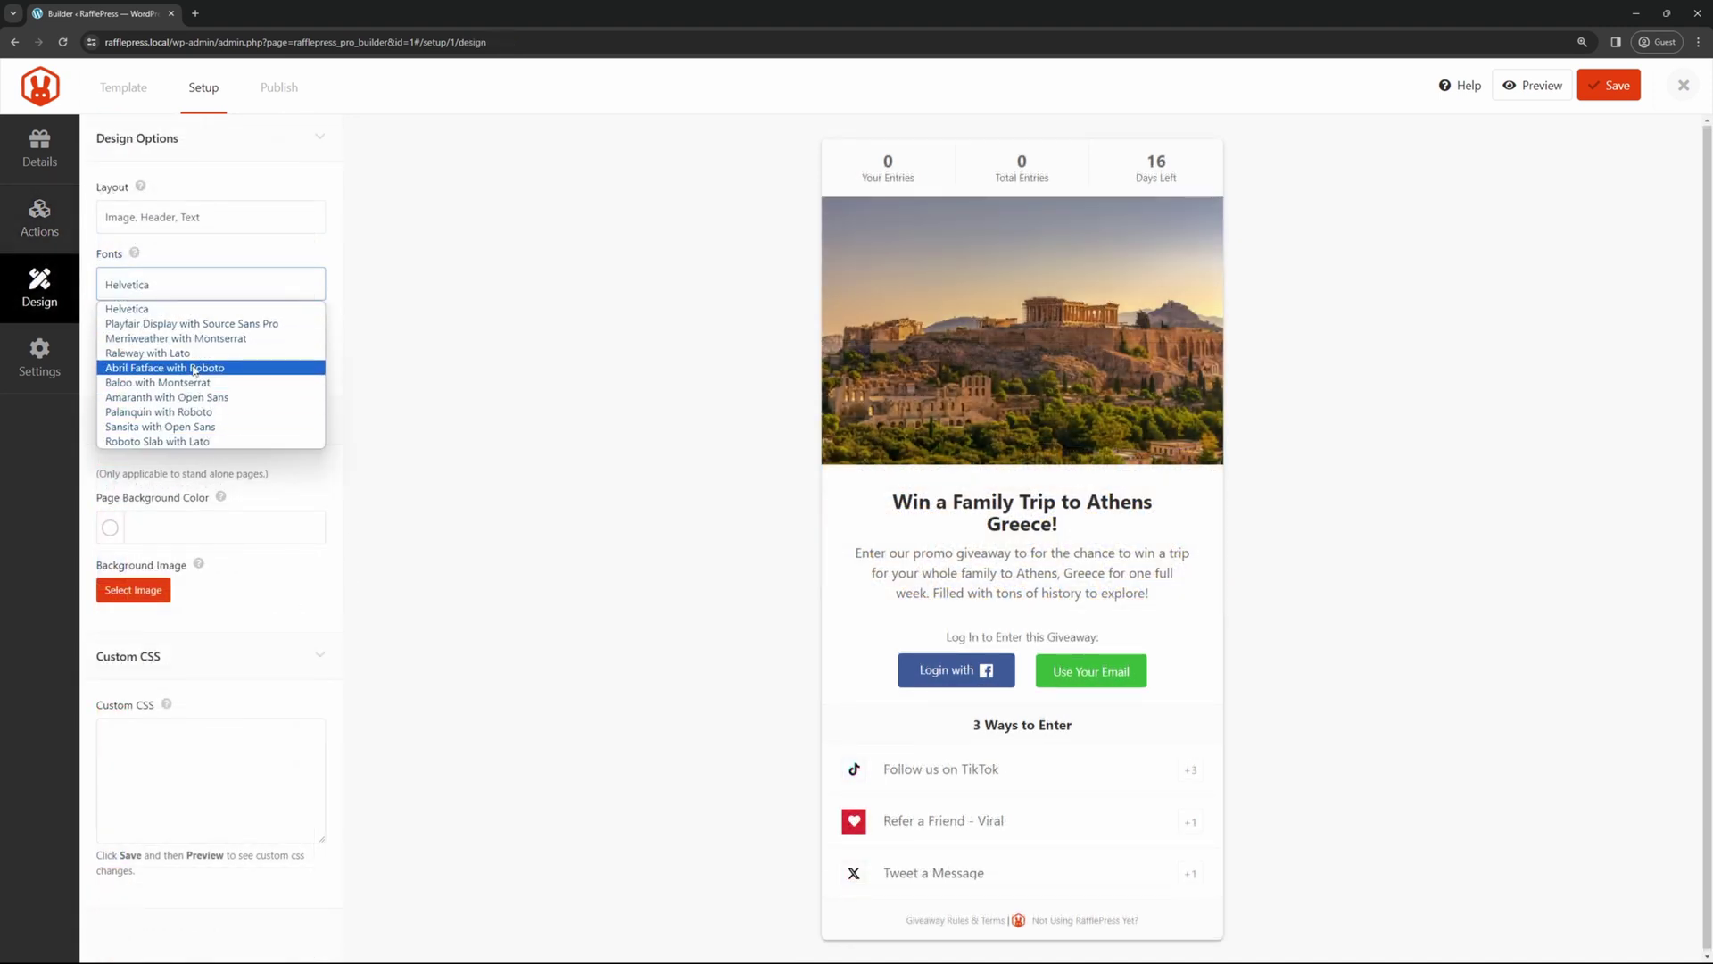
{"action": "left_click", "coordinate": [192, 367]}
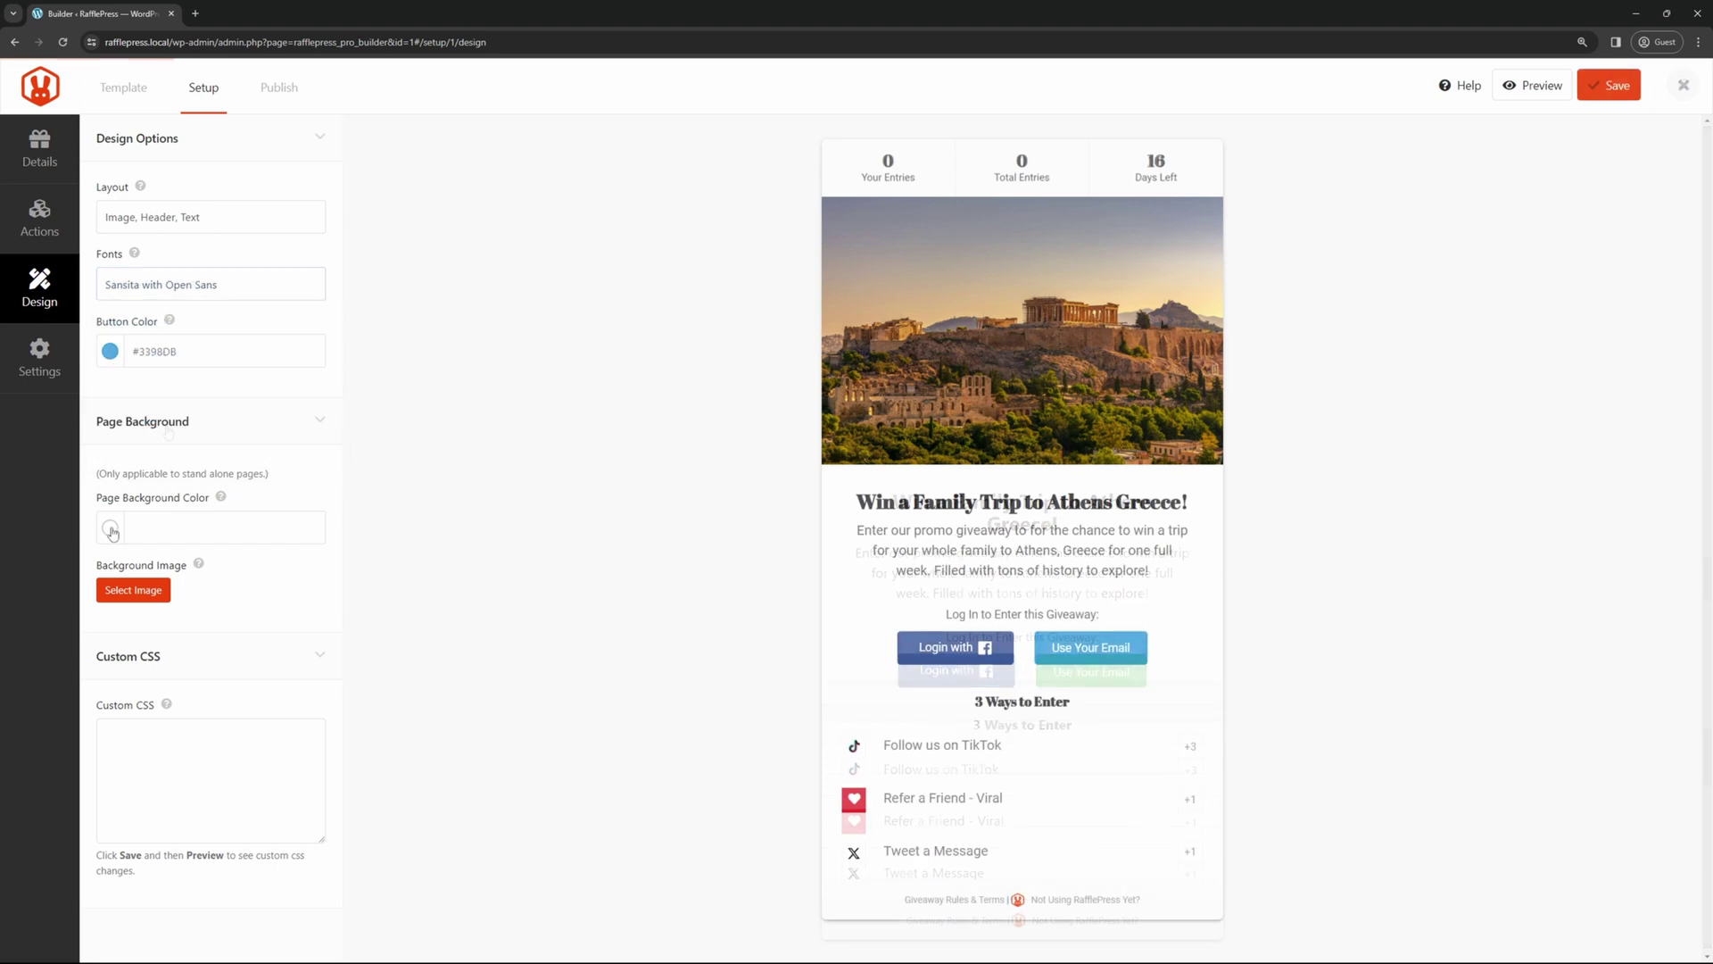
{"action": "left_click", "coordinate": [110, 528]}
{"action": "left_click", "coordinate": [281, 665]}
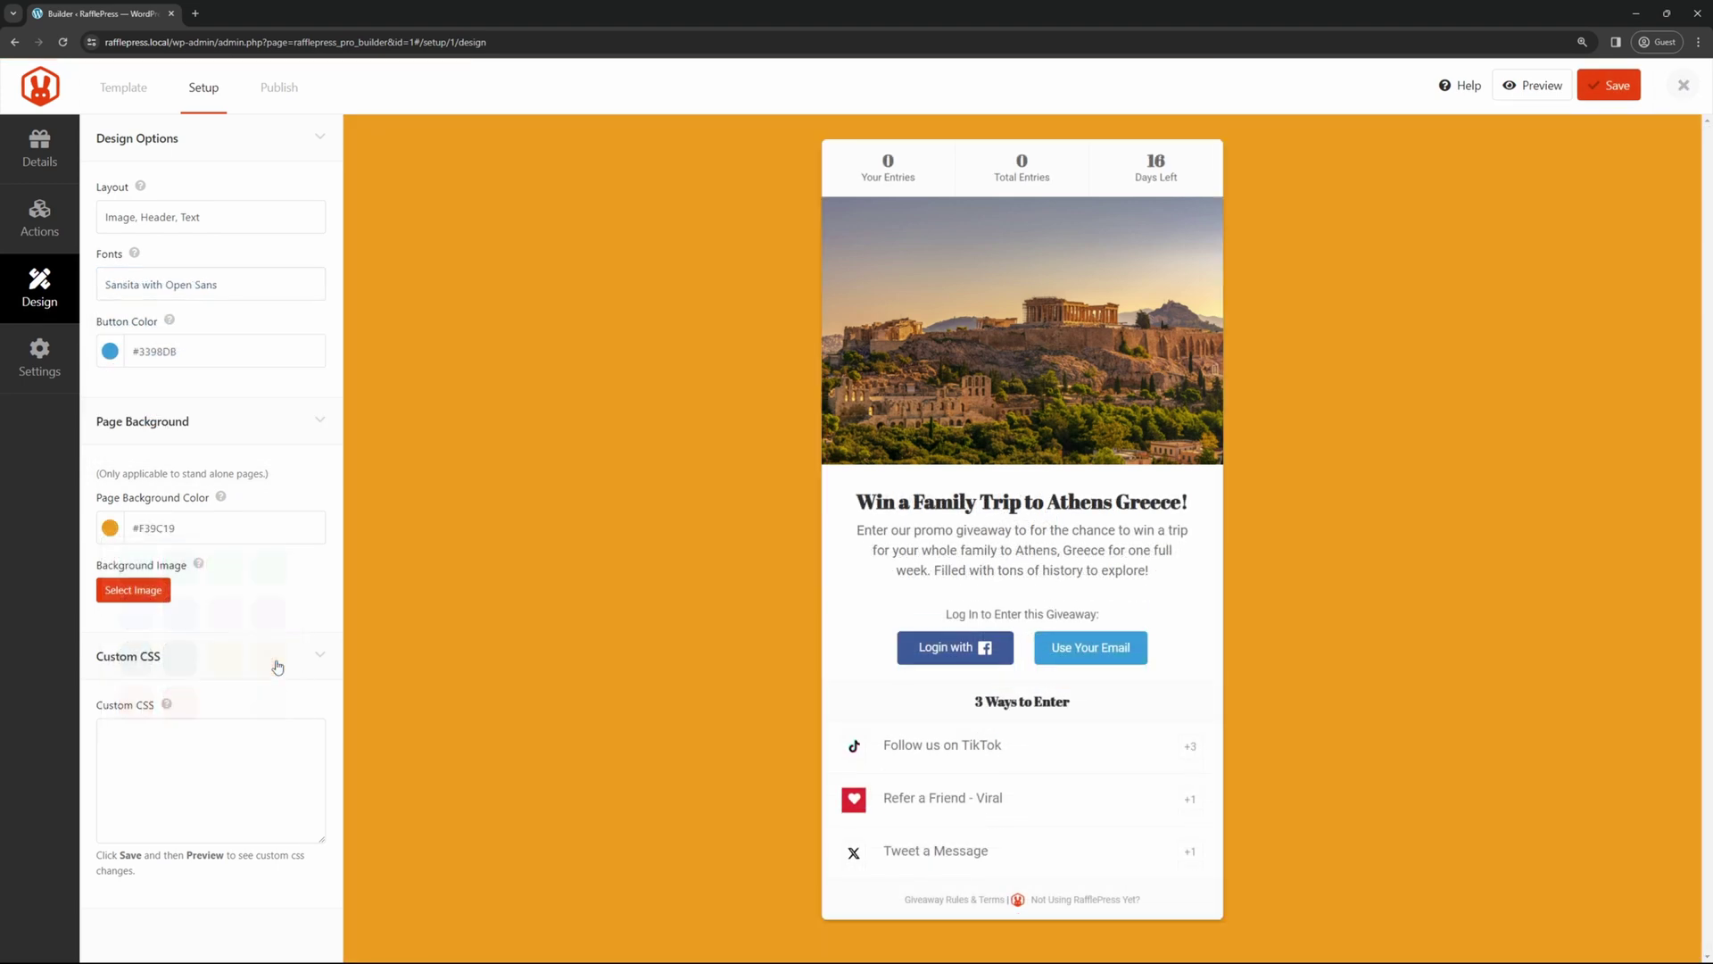
{"action": "left_click", "coordinate": [110, 527]}
{"action": "left_click", "coordinate": [265, 582]}
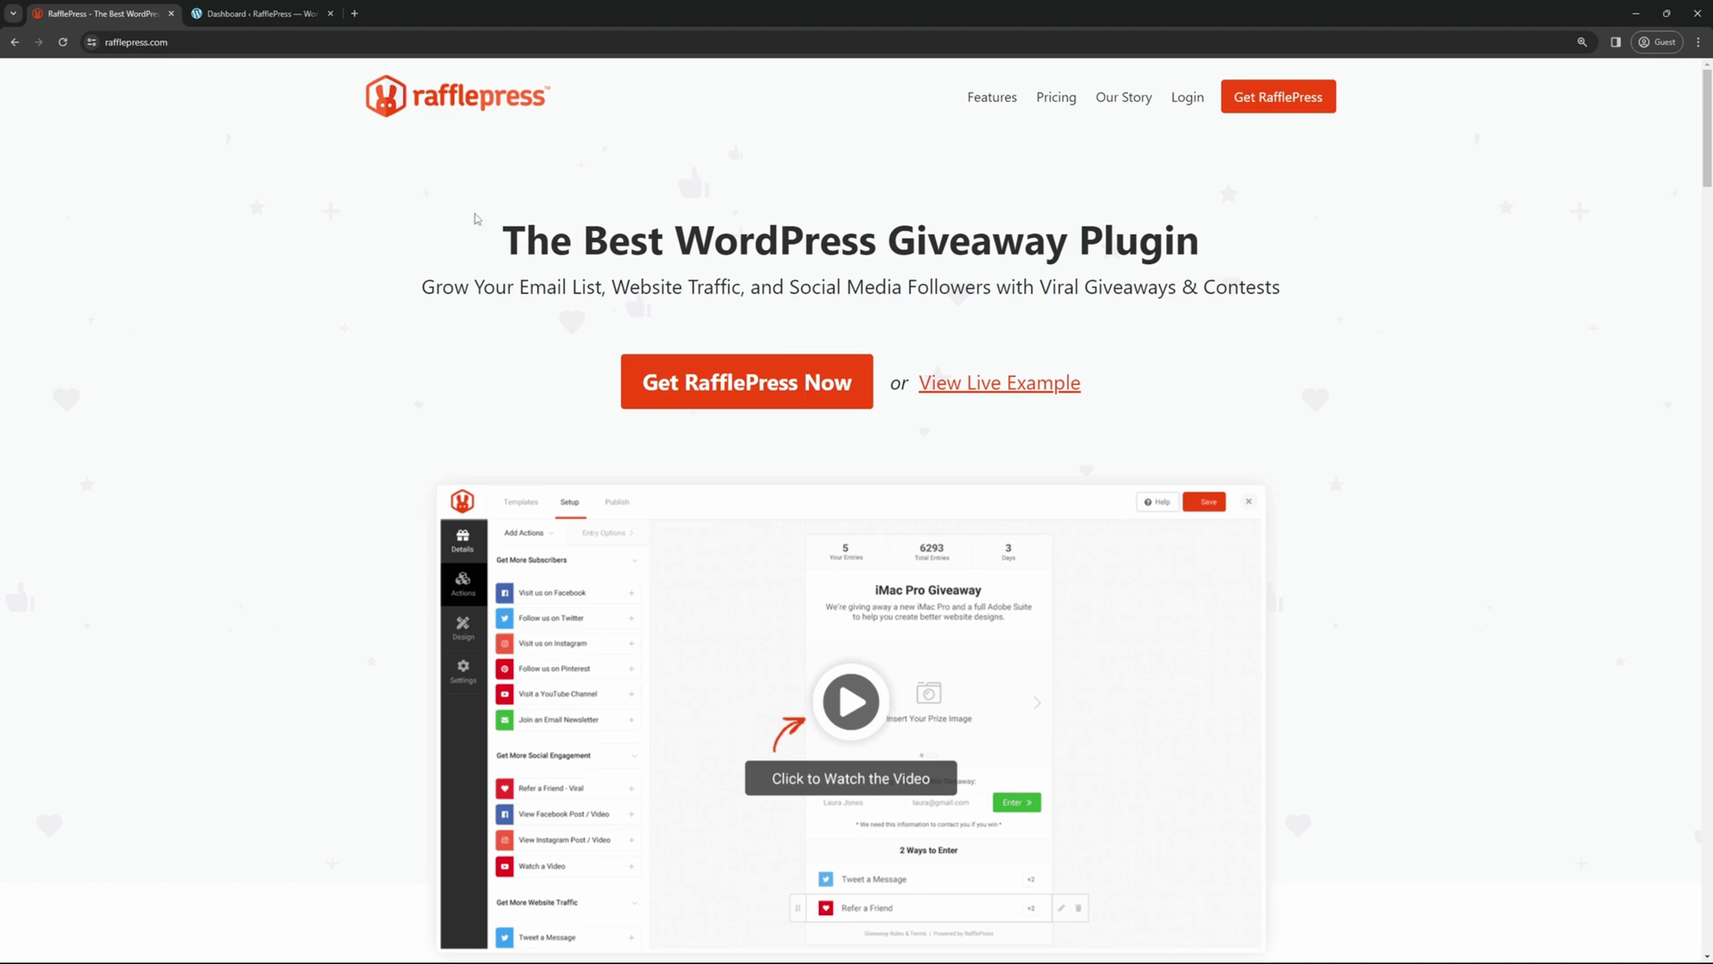
- Start a new RafflePress giveaway and keep the name My New Giveaway
{"action": "key", "text": "ctrl+w"}
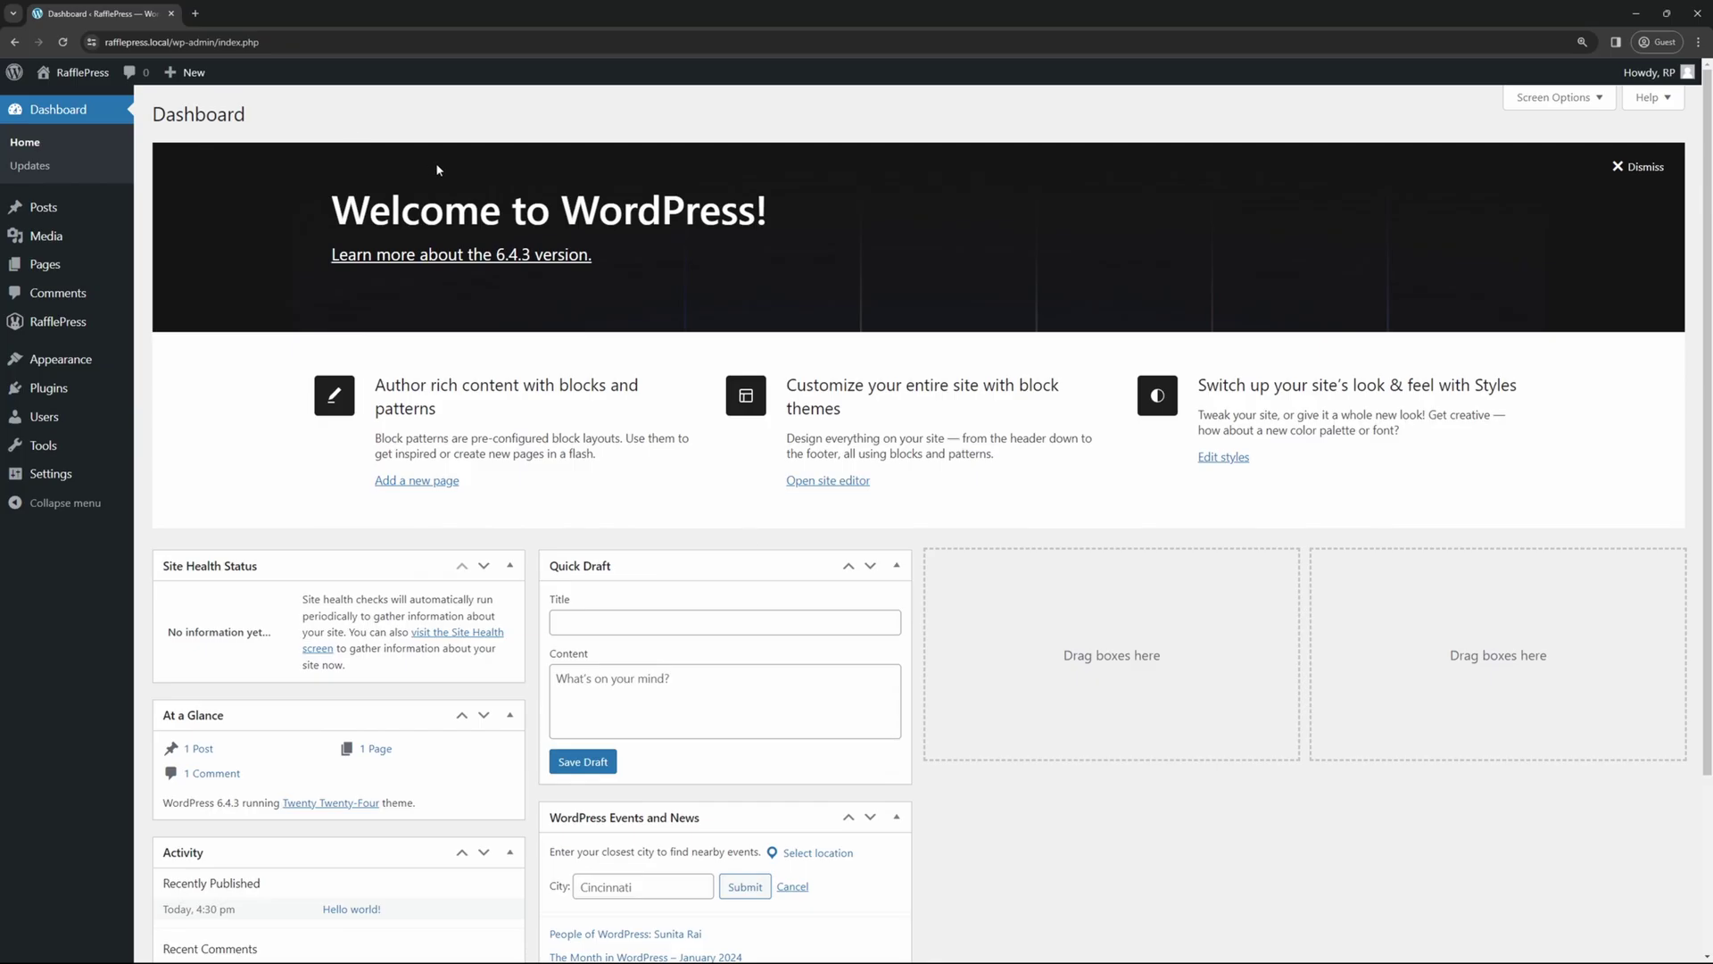
{"action": "mouse_move", "coordinate": [59, 328]}
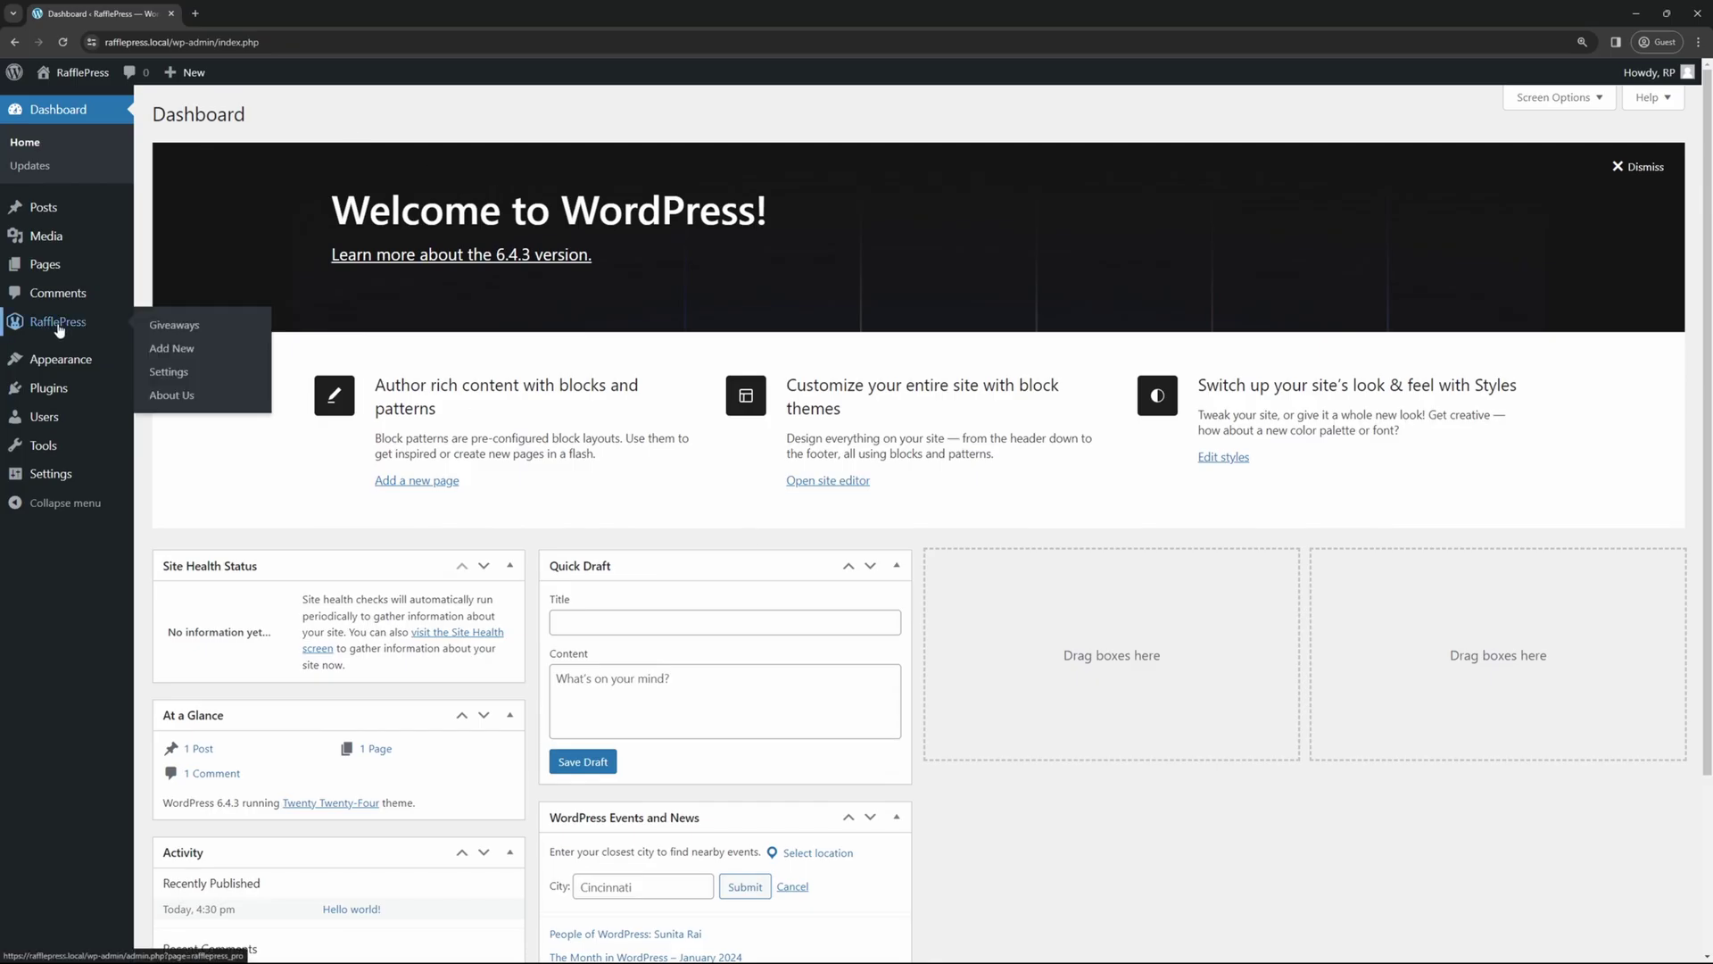
{"action": "left_click", "coordinate": [176, 348]}
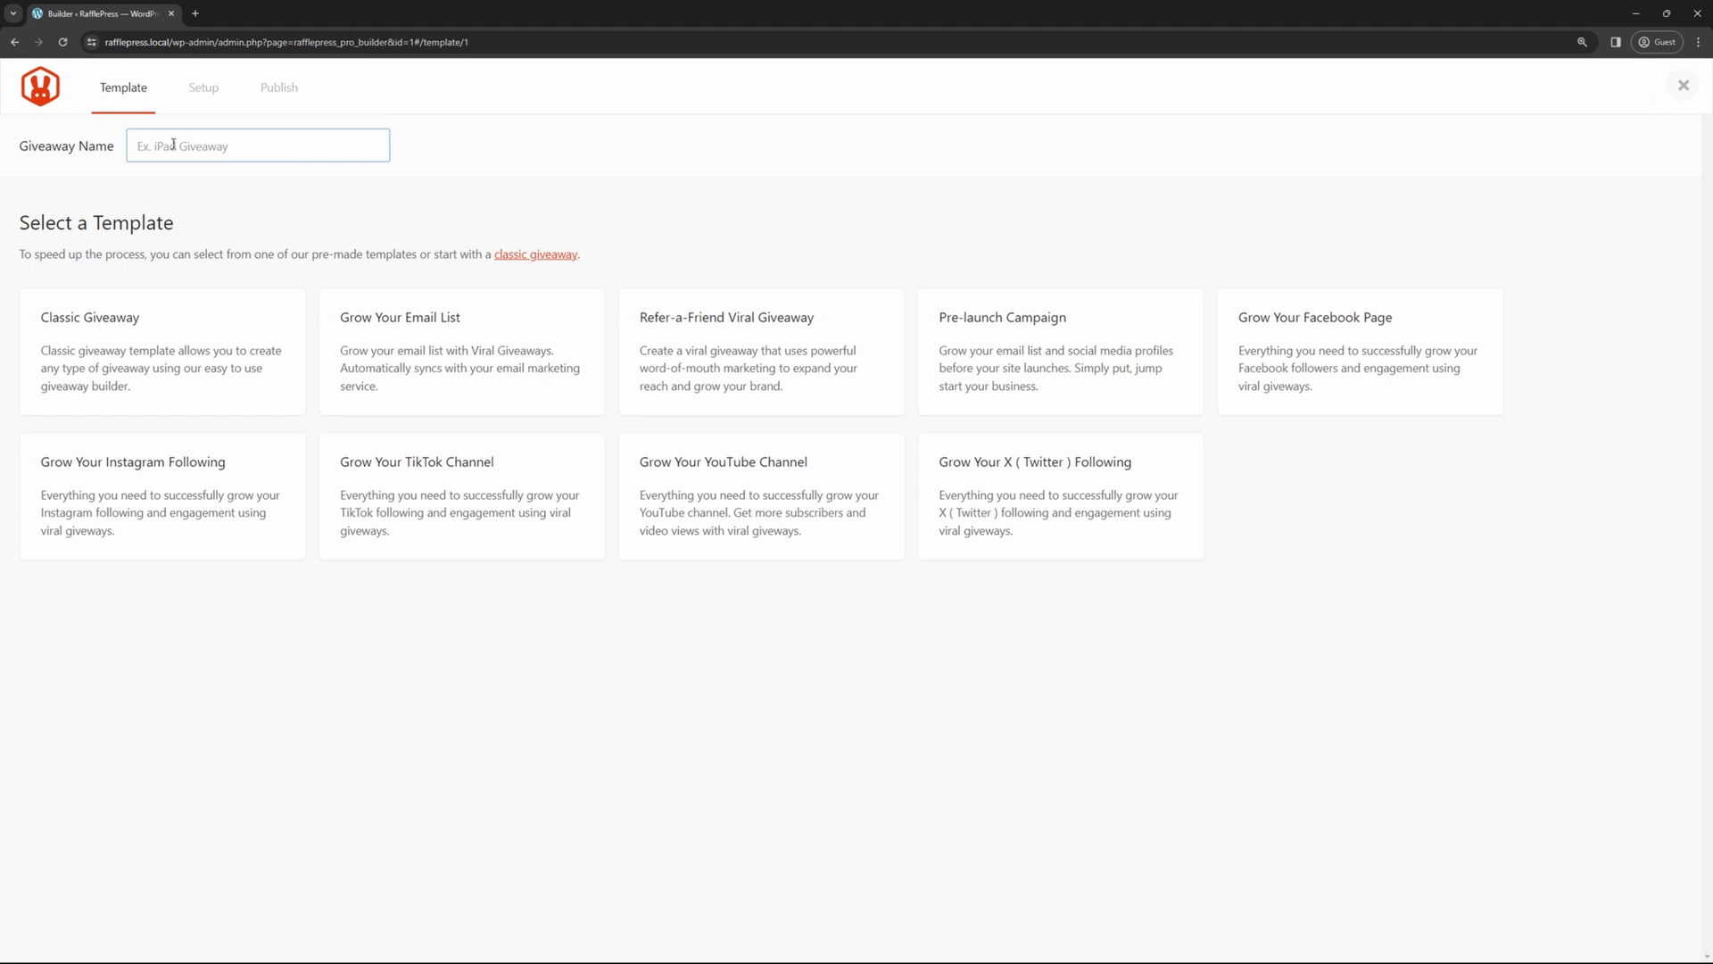
{"action": "left_click", "coordinate": [366, 215]}
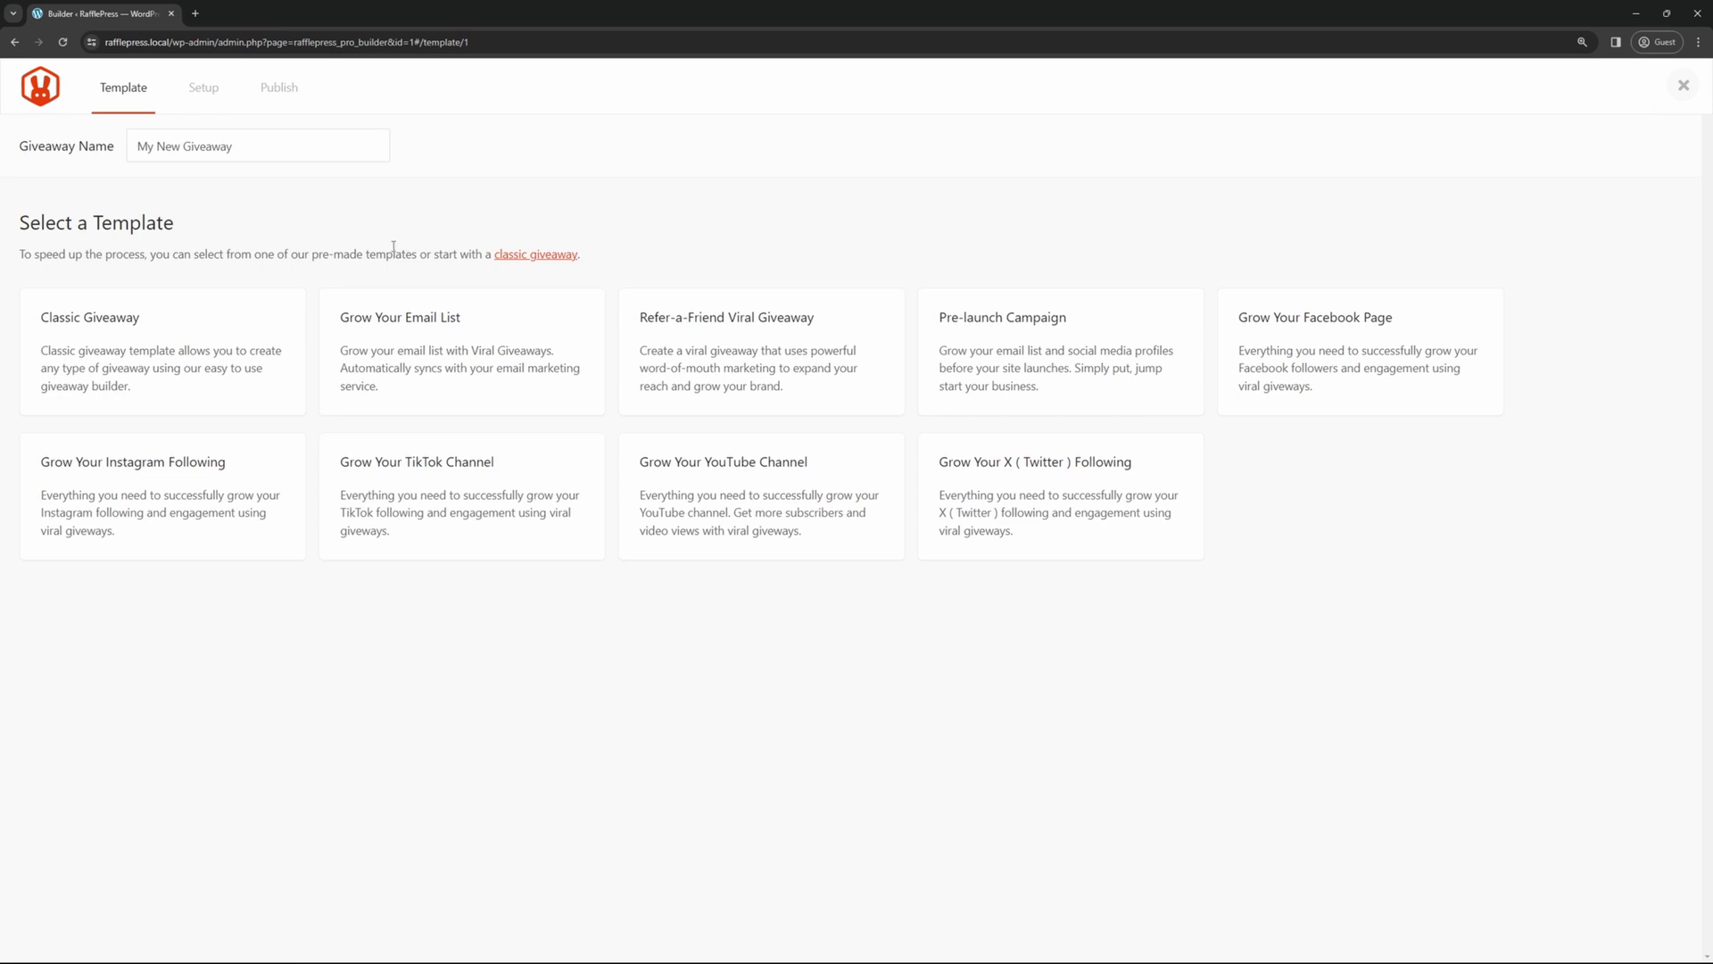
- Build the giveaway from the Classic Giveaway template
{"action": "mouse_move", "coordinate": [515, 371]}
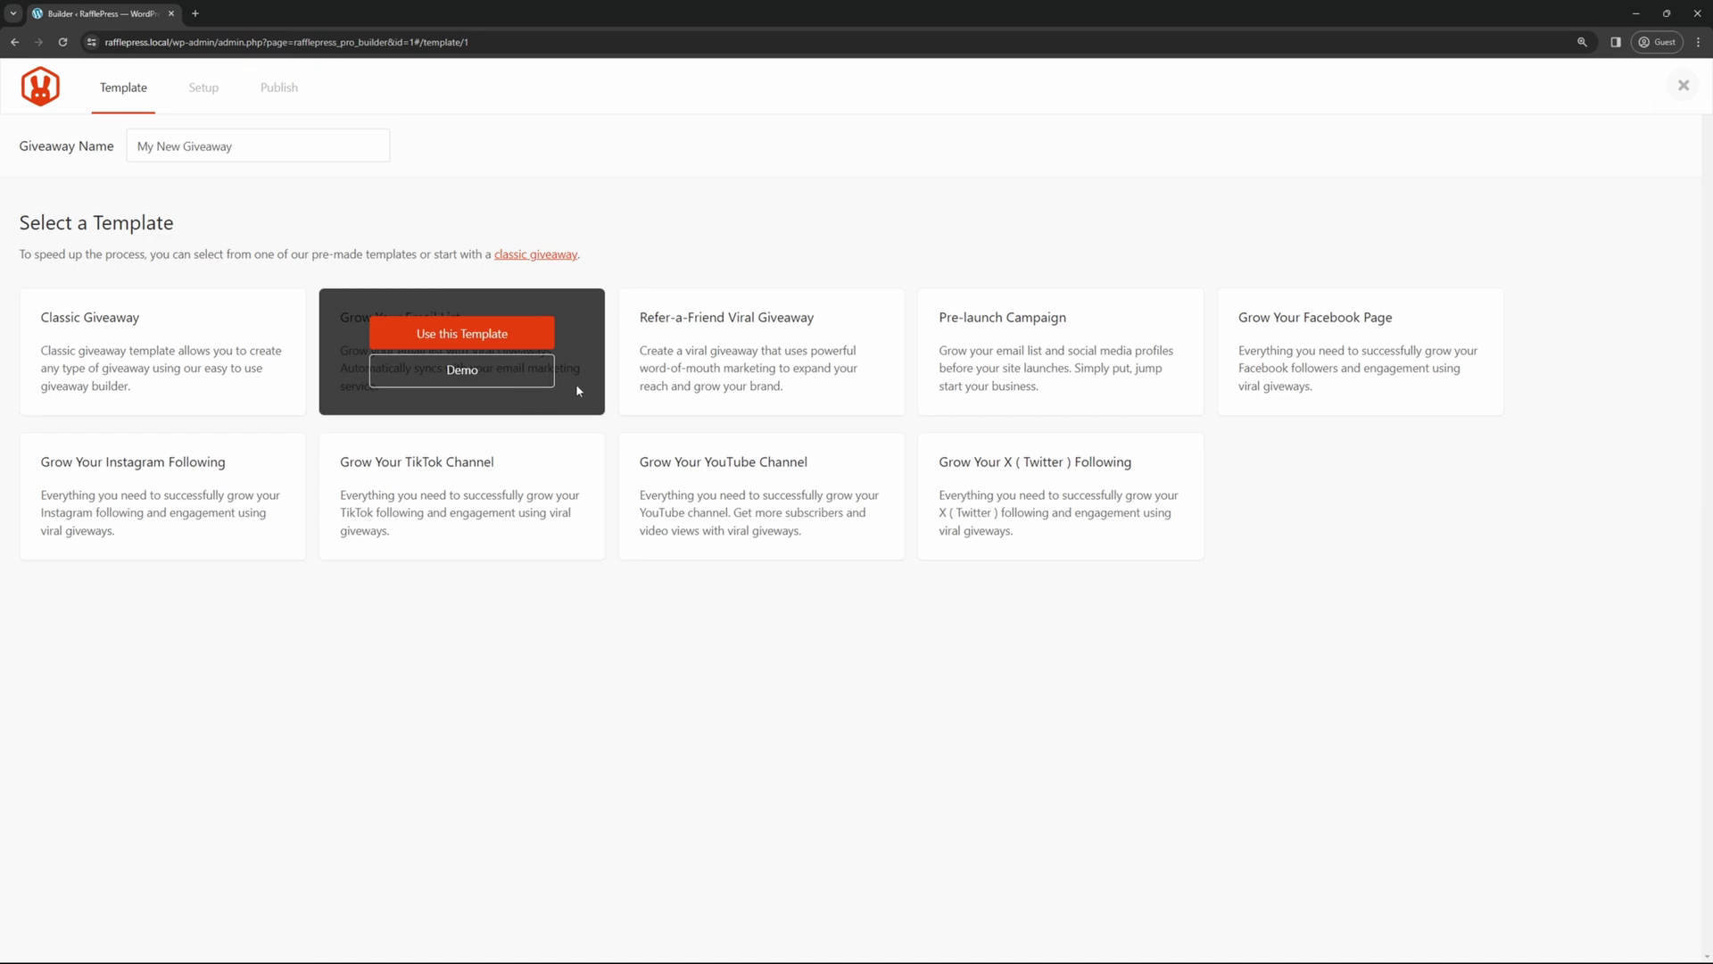
{"action": "mouse_move", "coordinate": [870, 380]}
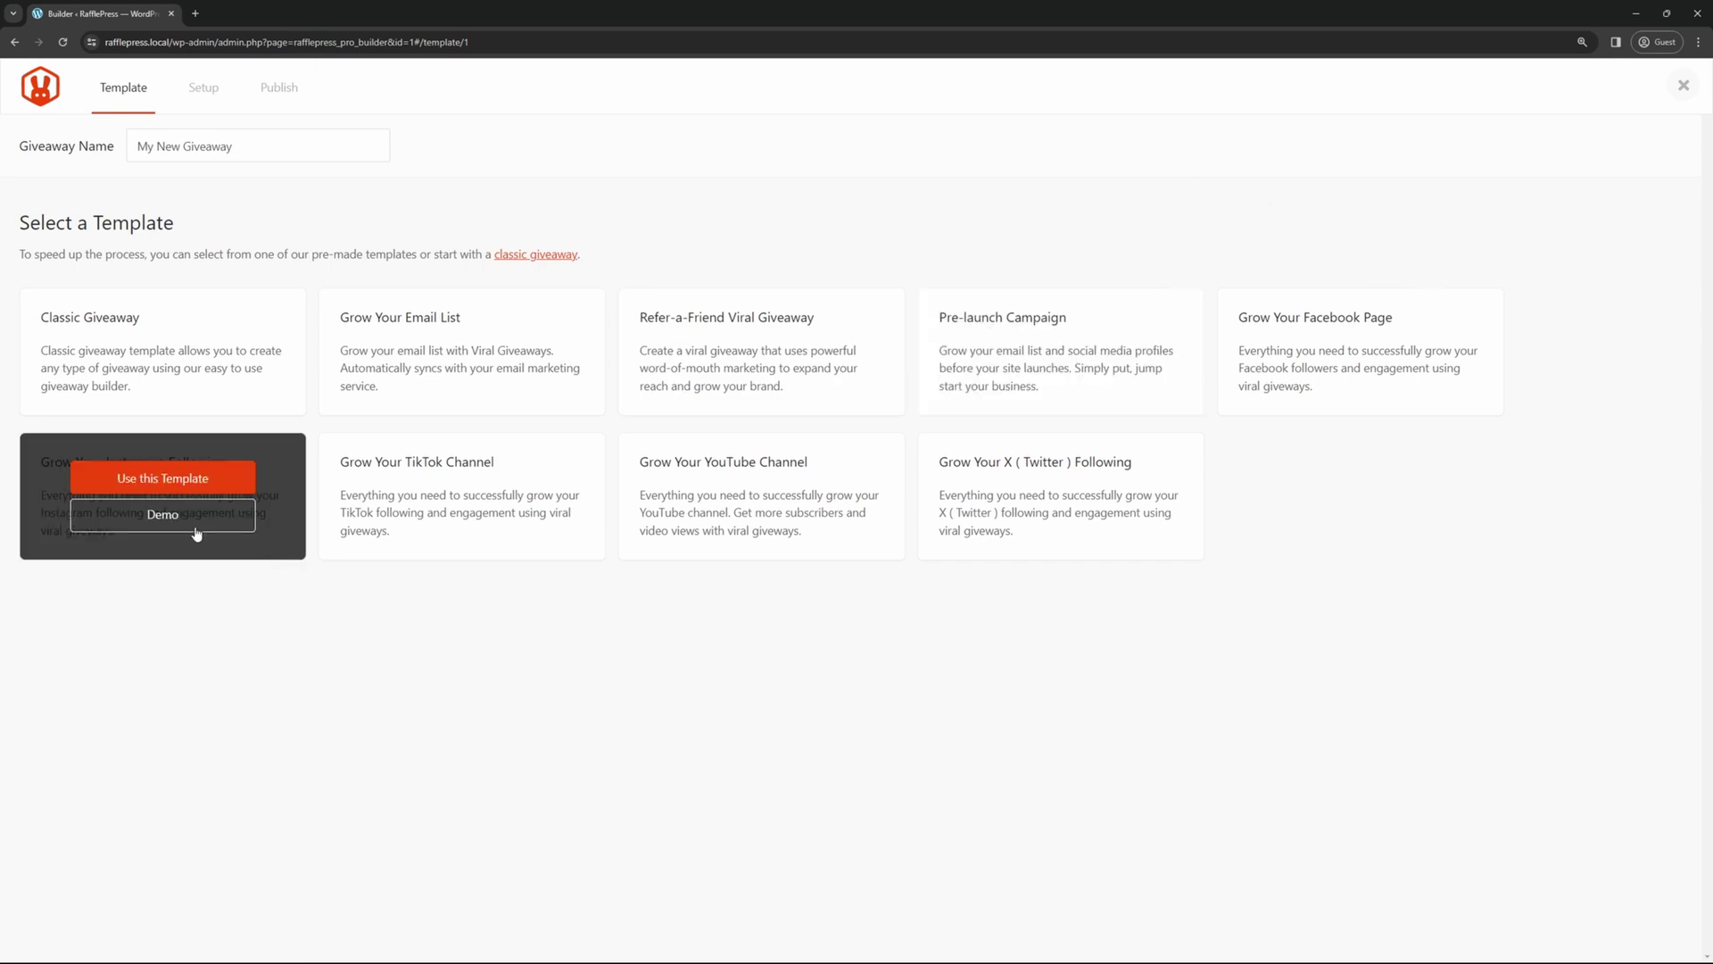
{"action": "mouse_move", "coordinate": [1090, 536]}
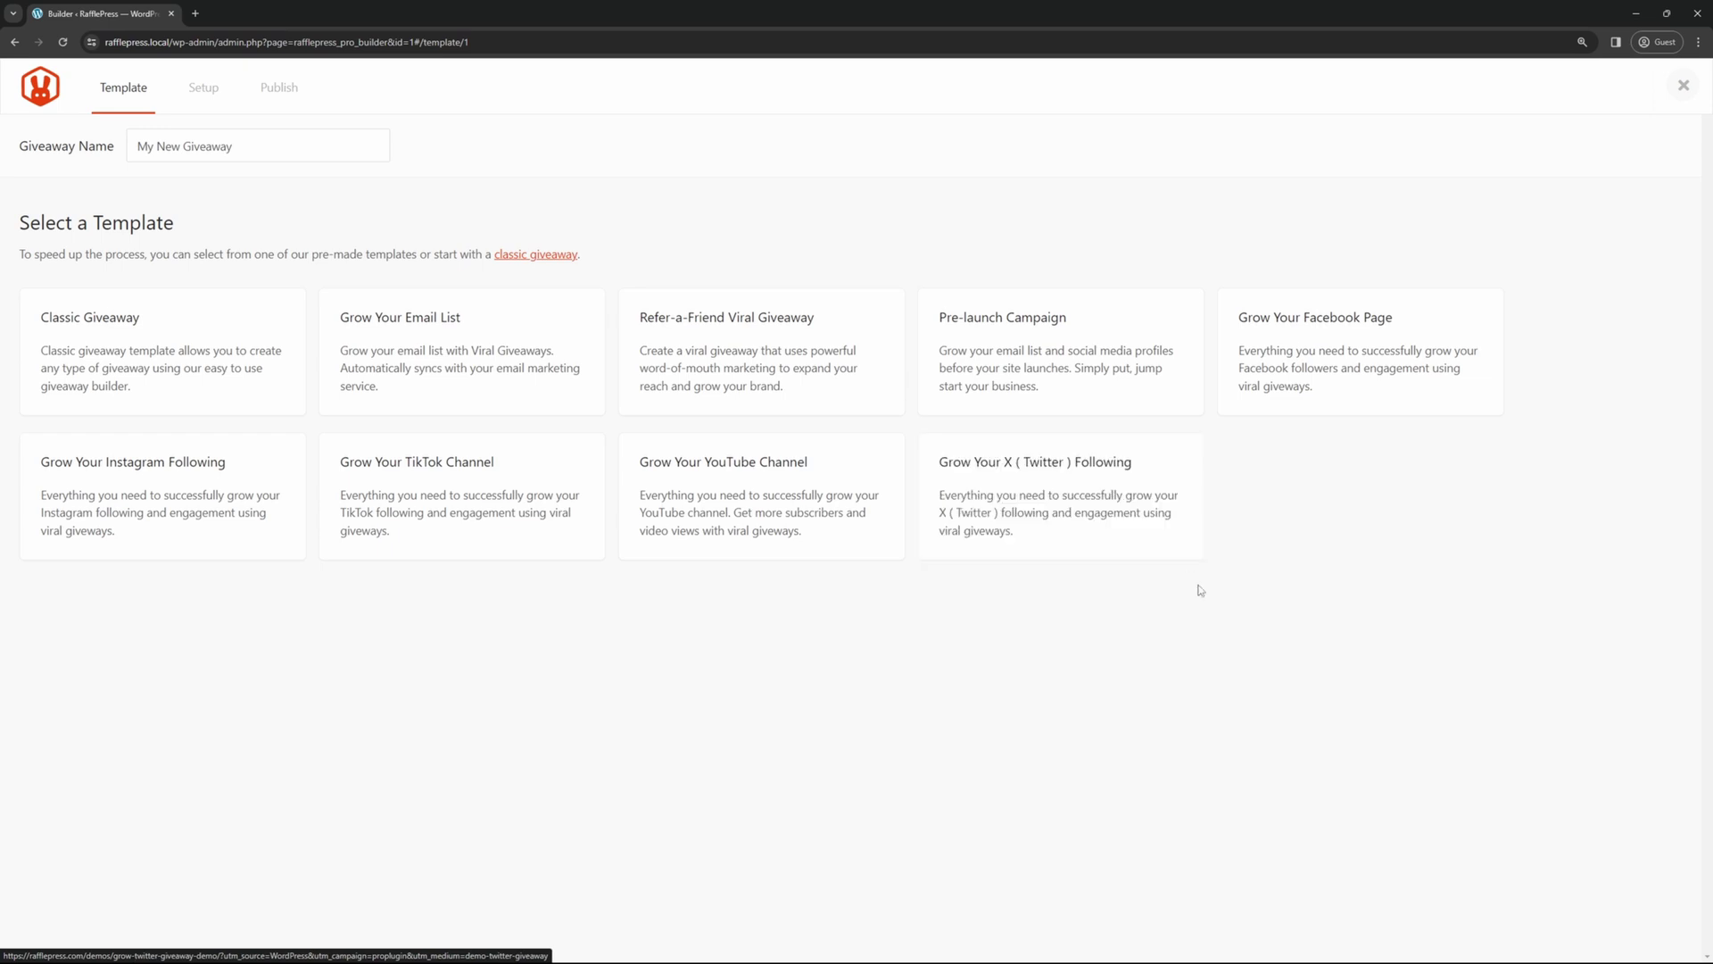
{"action": "mouse_move", "coordinate": [183, 339]}
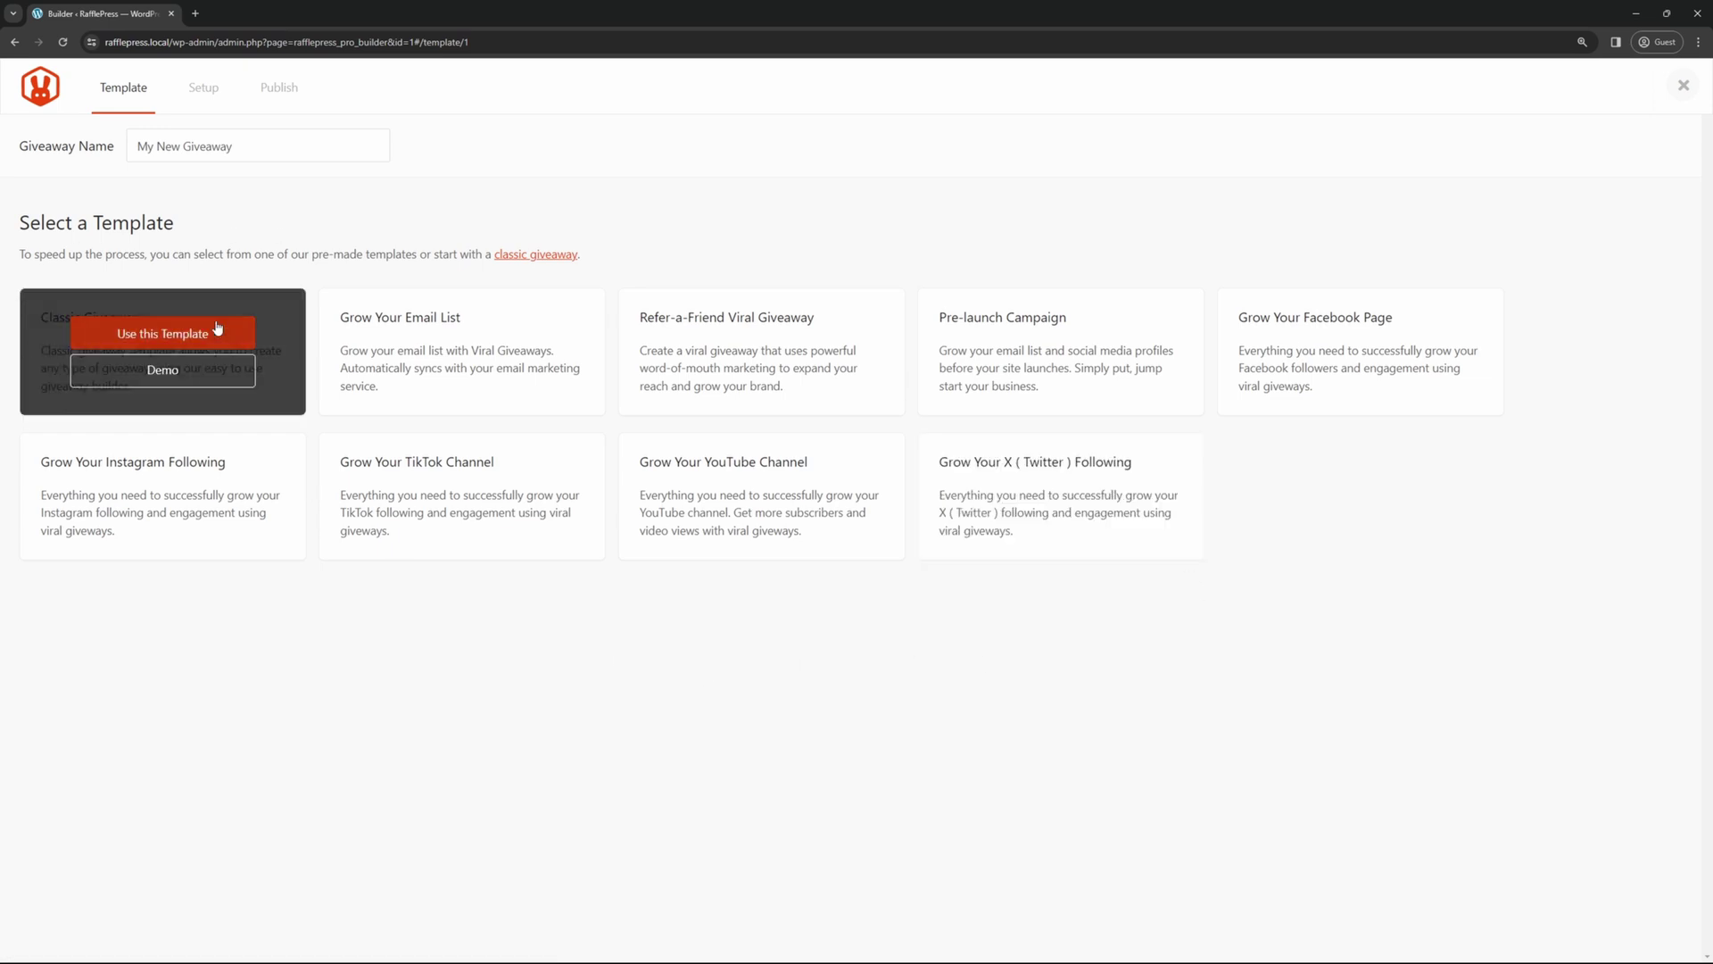
{"action": "left_click", "coordinate": [183, 336]}
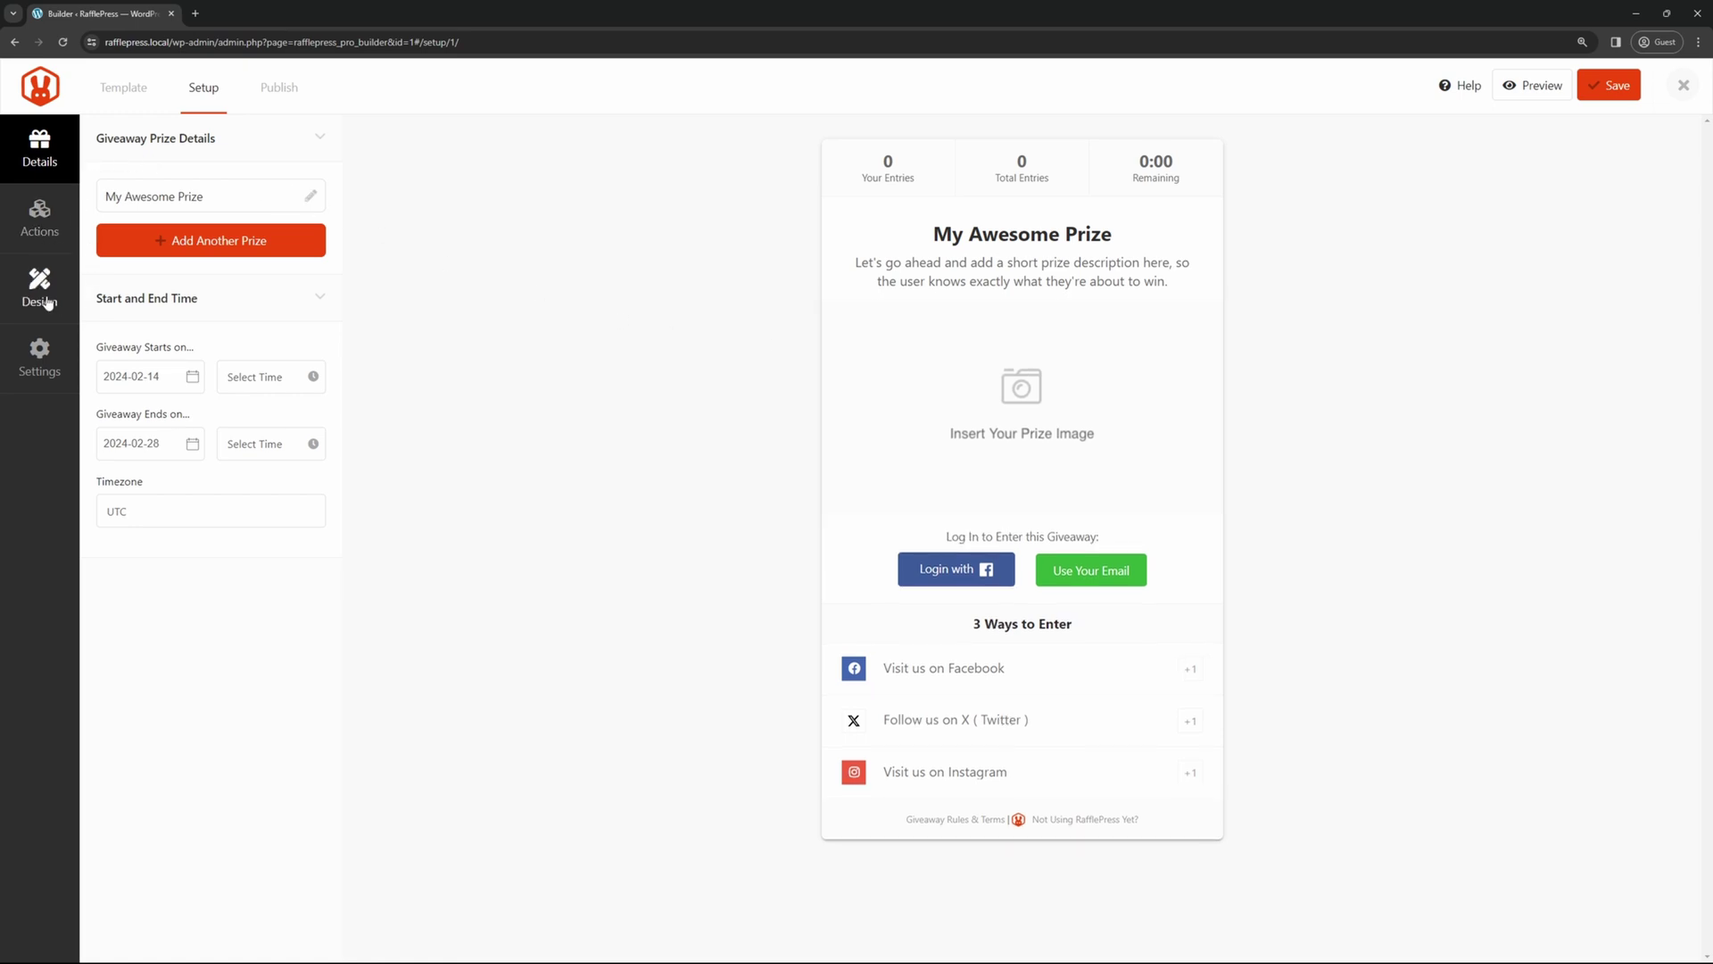
- Add a second prize and delete it again, leaving only the original prize
{"action": "left_click", "coordinate": [229, 203]}
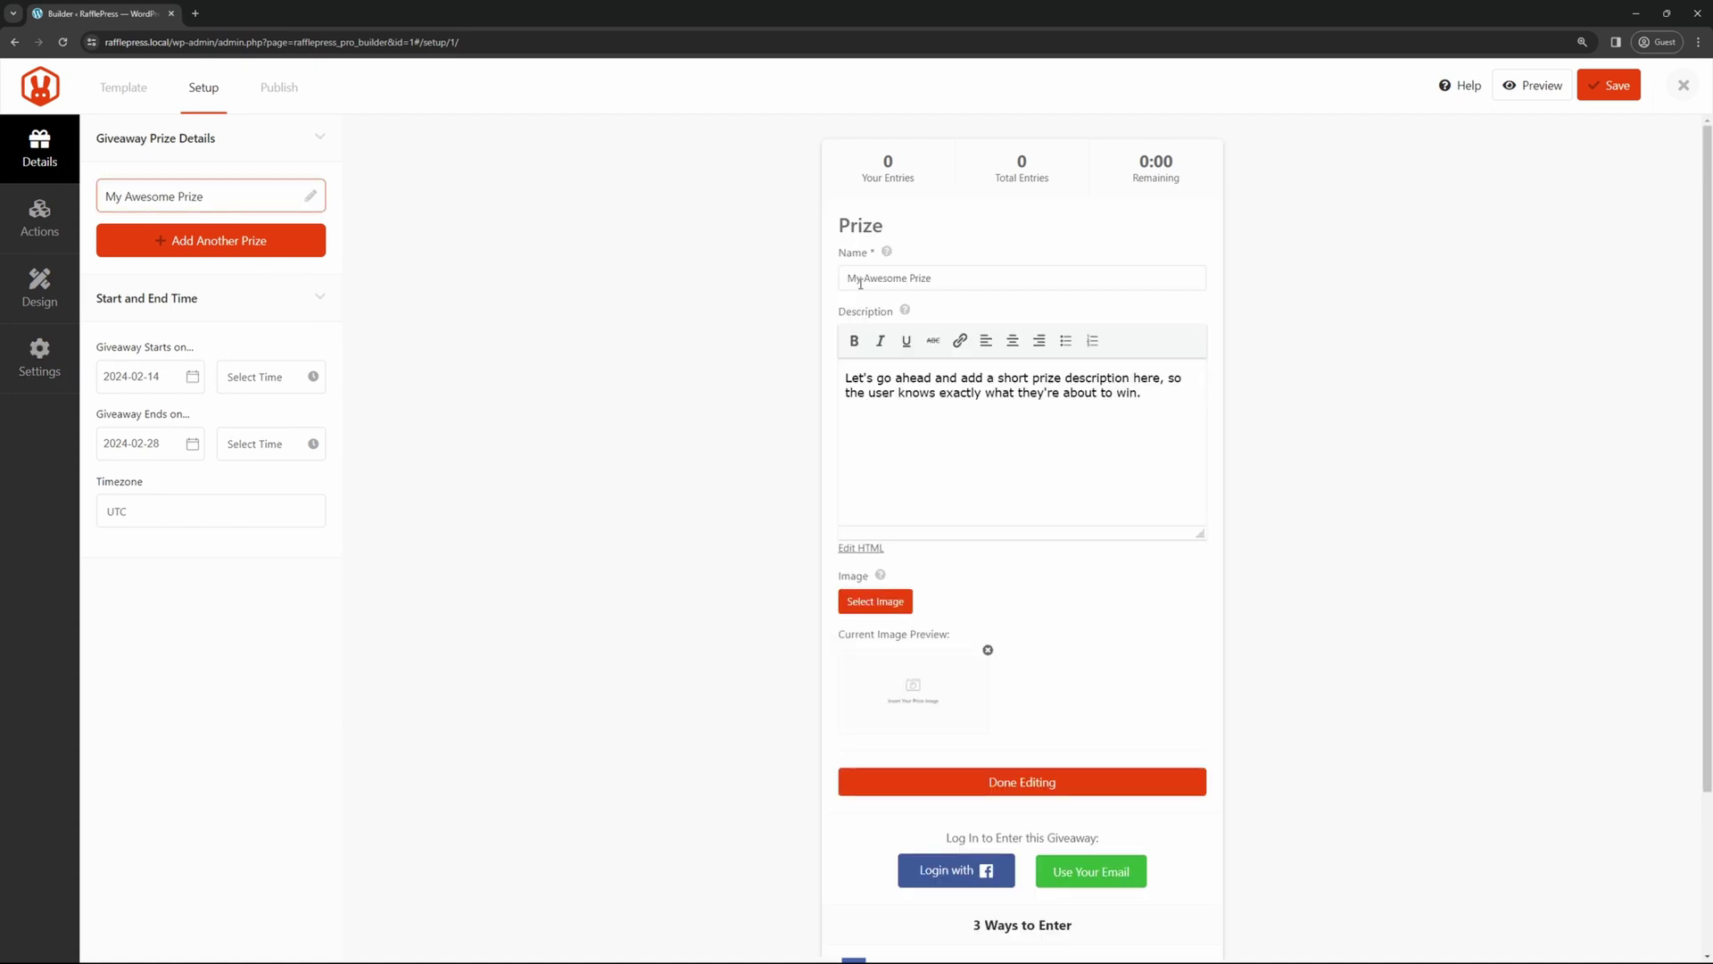
{"action": "left_click", "coordinate": [801, 280]}
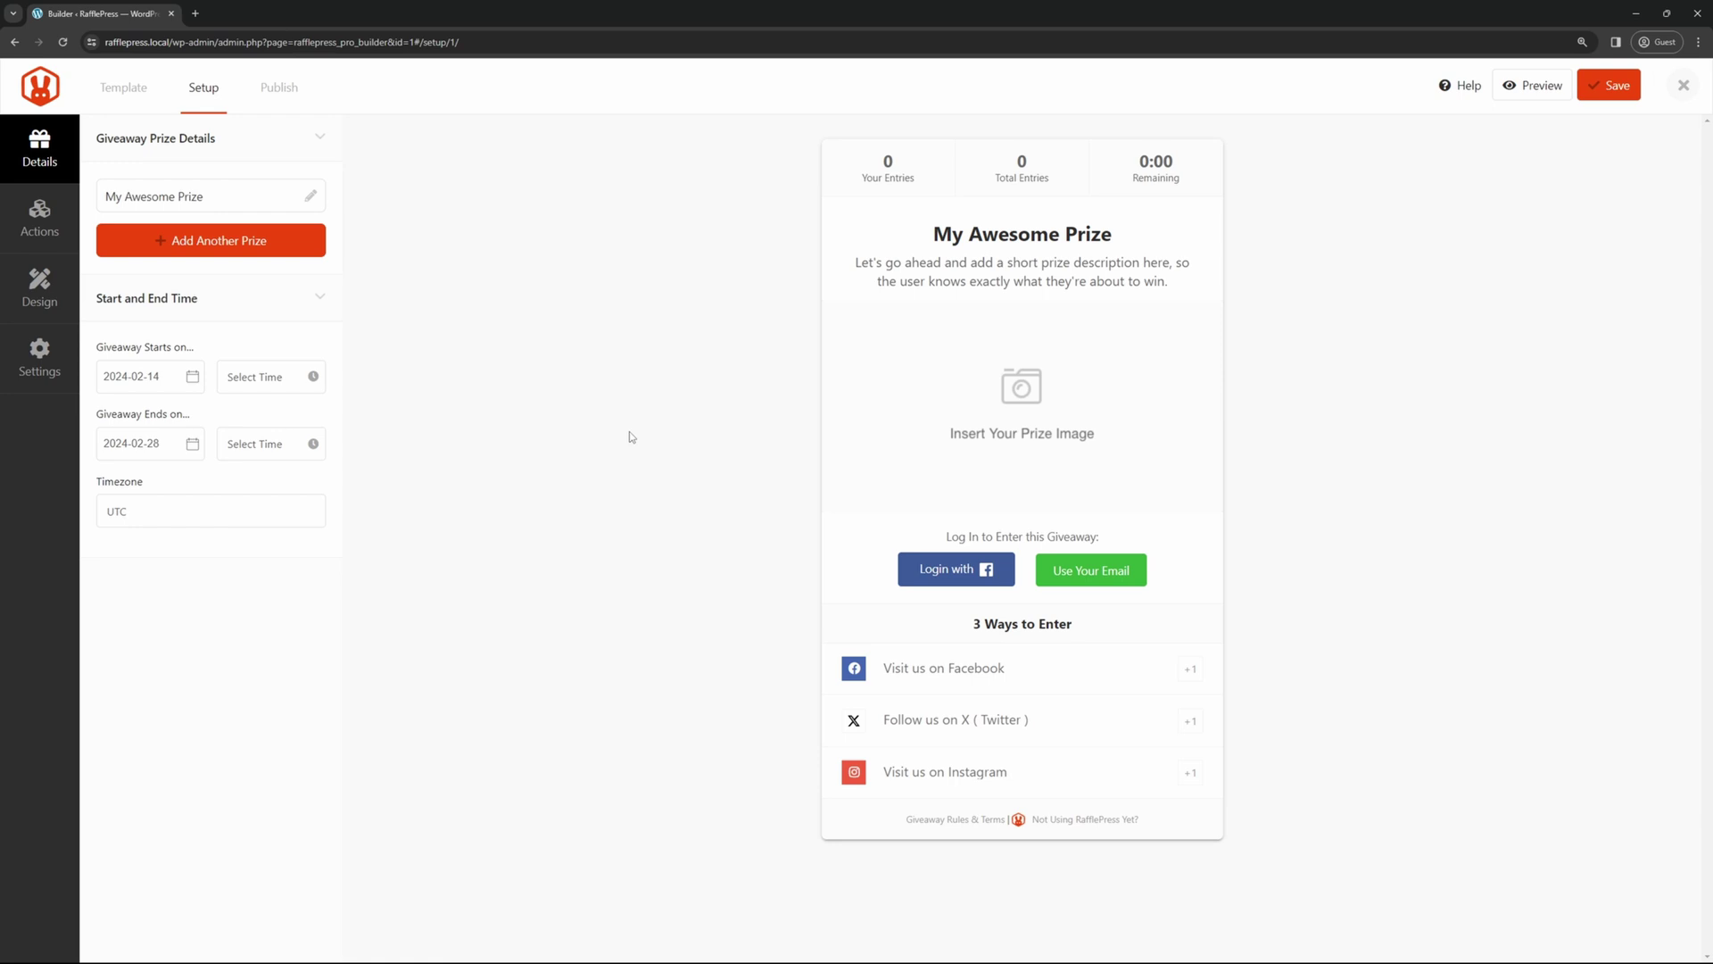
{"action": "left_click", "coordinate": [202, 252]}
{"action": "left_click", "coordinate": [312, 239]}
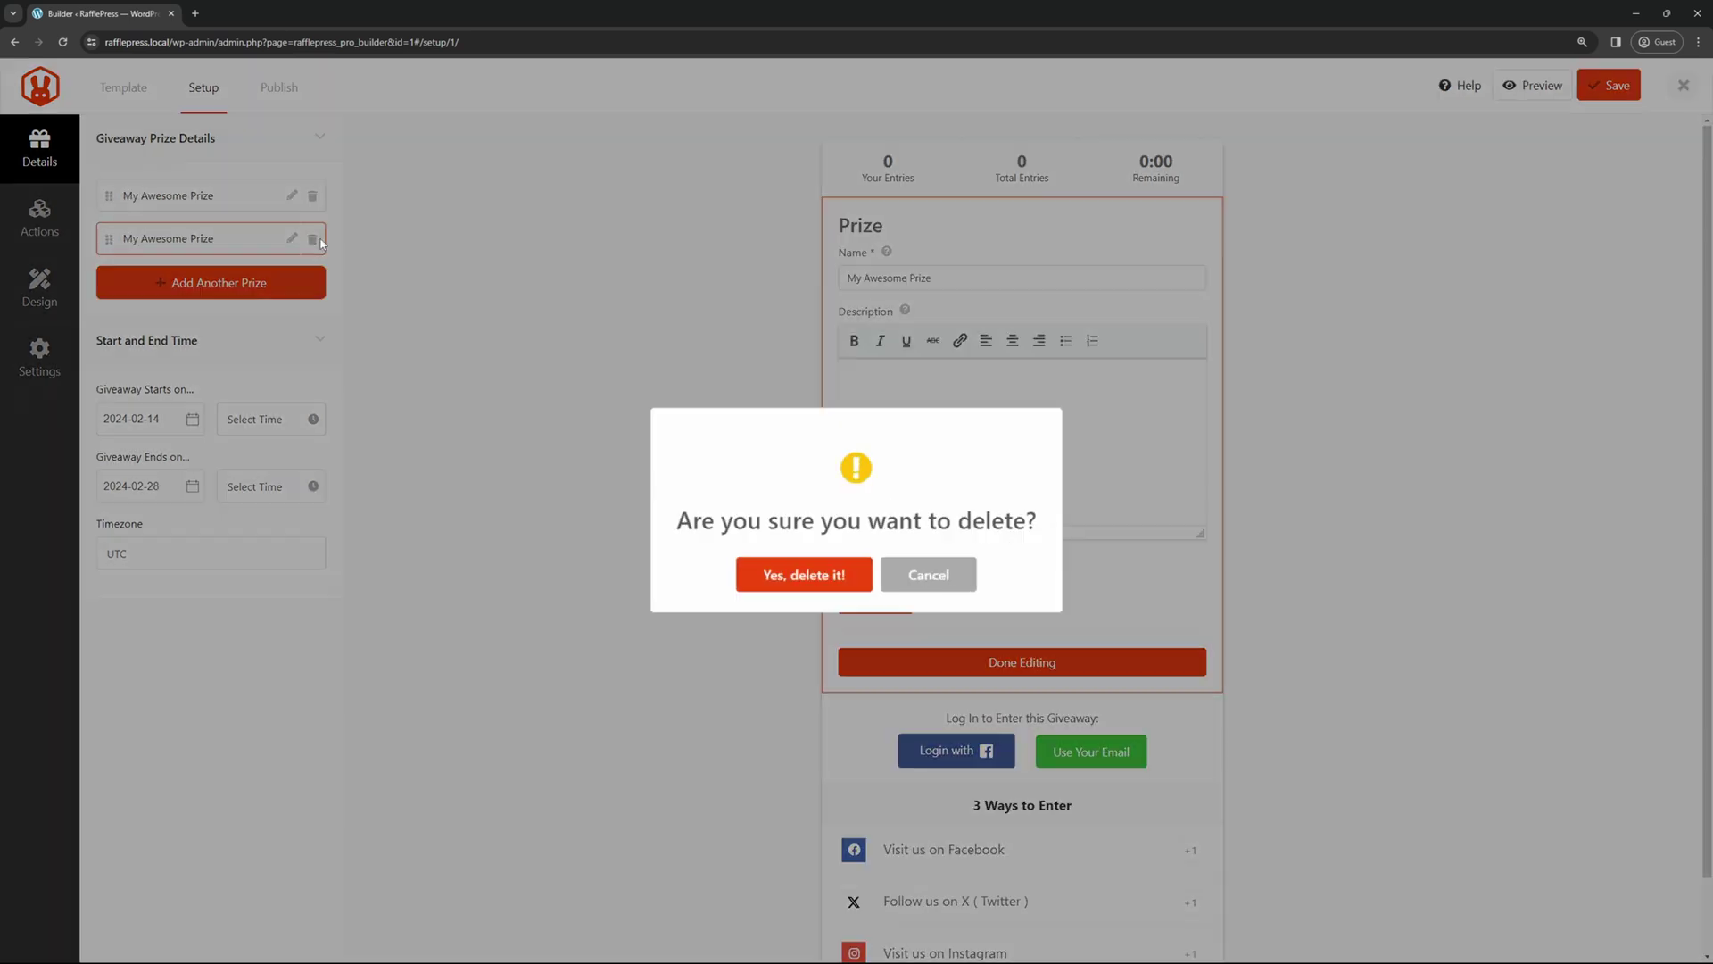
{"action": "left_click", "coordinate": [802, 578]}
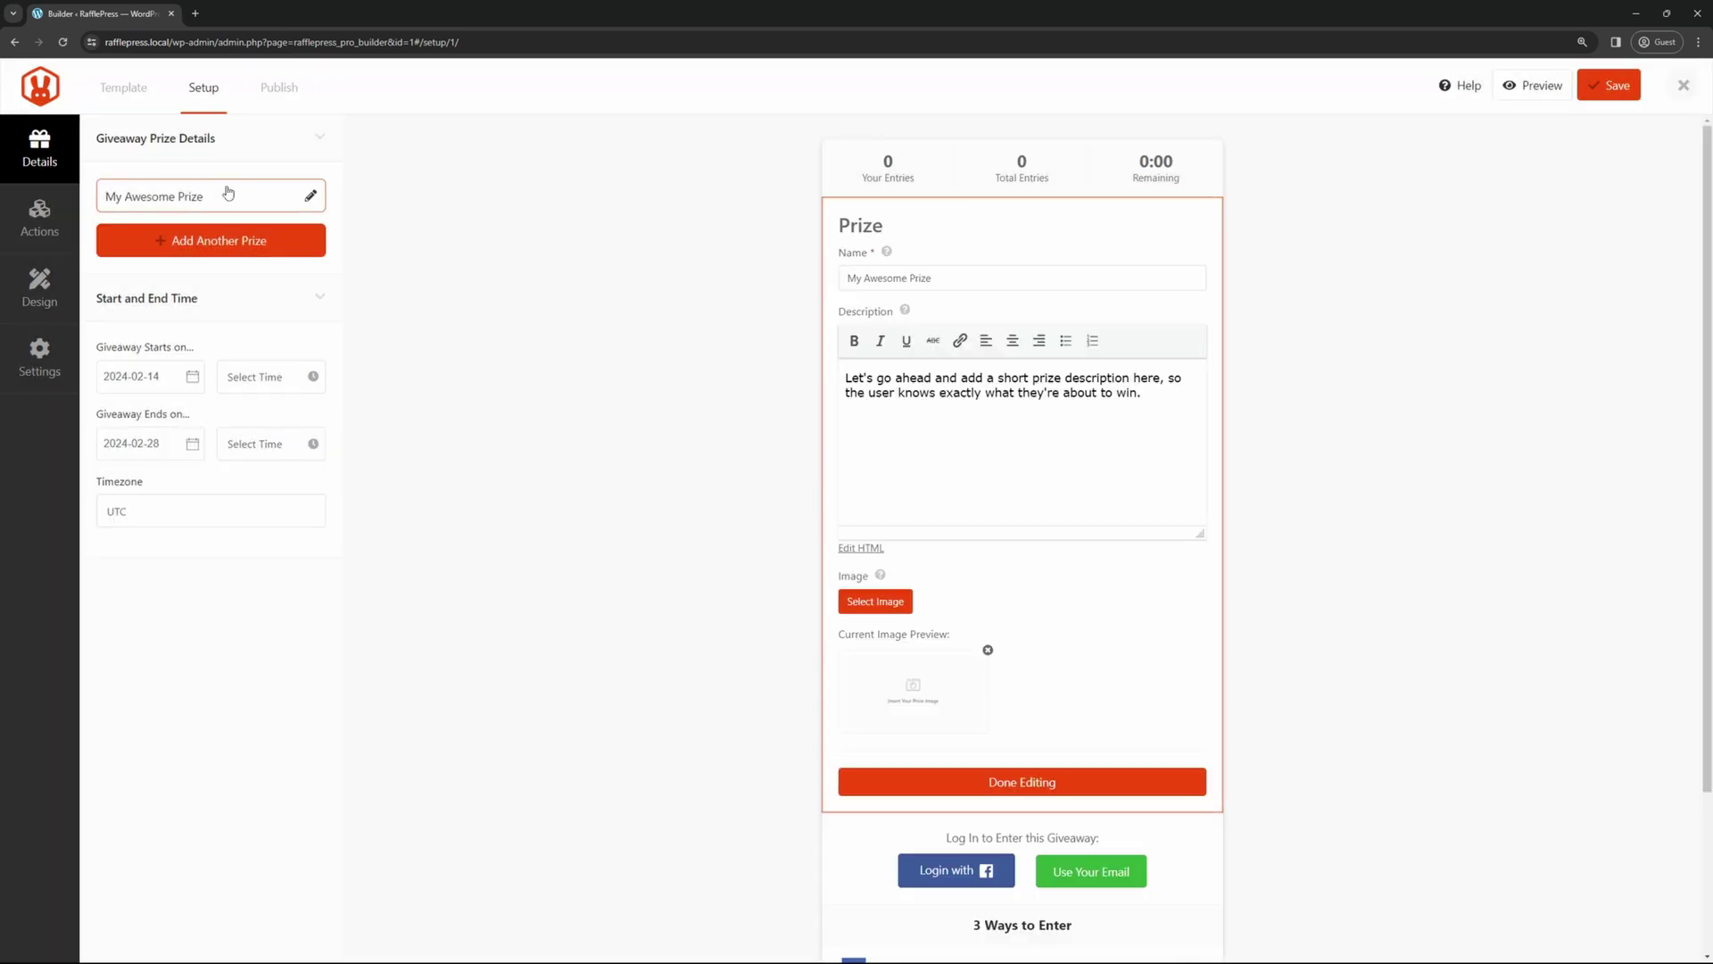
- Rename the prize 'Win a Family Trip to Athens Greece!' and describe the one-week family trip
{"action": "triple_click", "coordinate": [977, 273]}
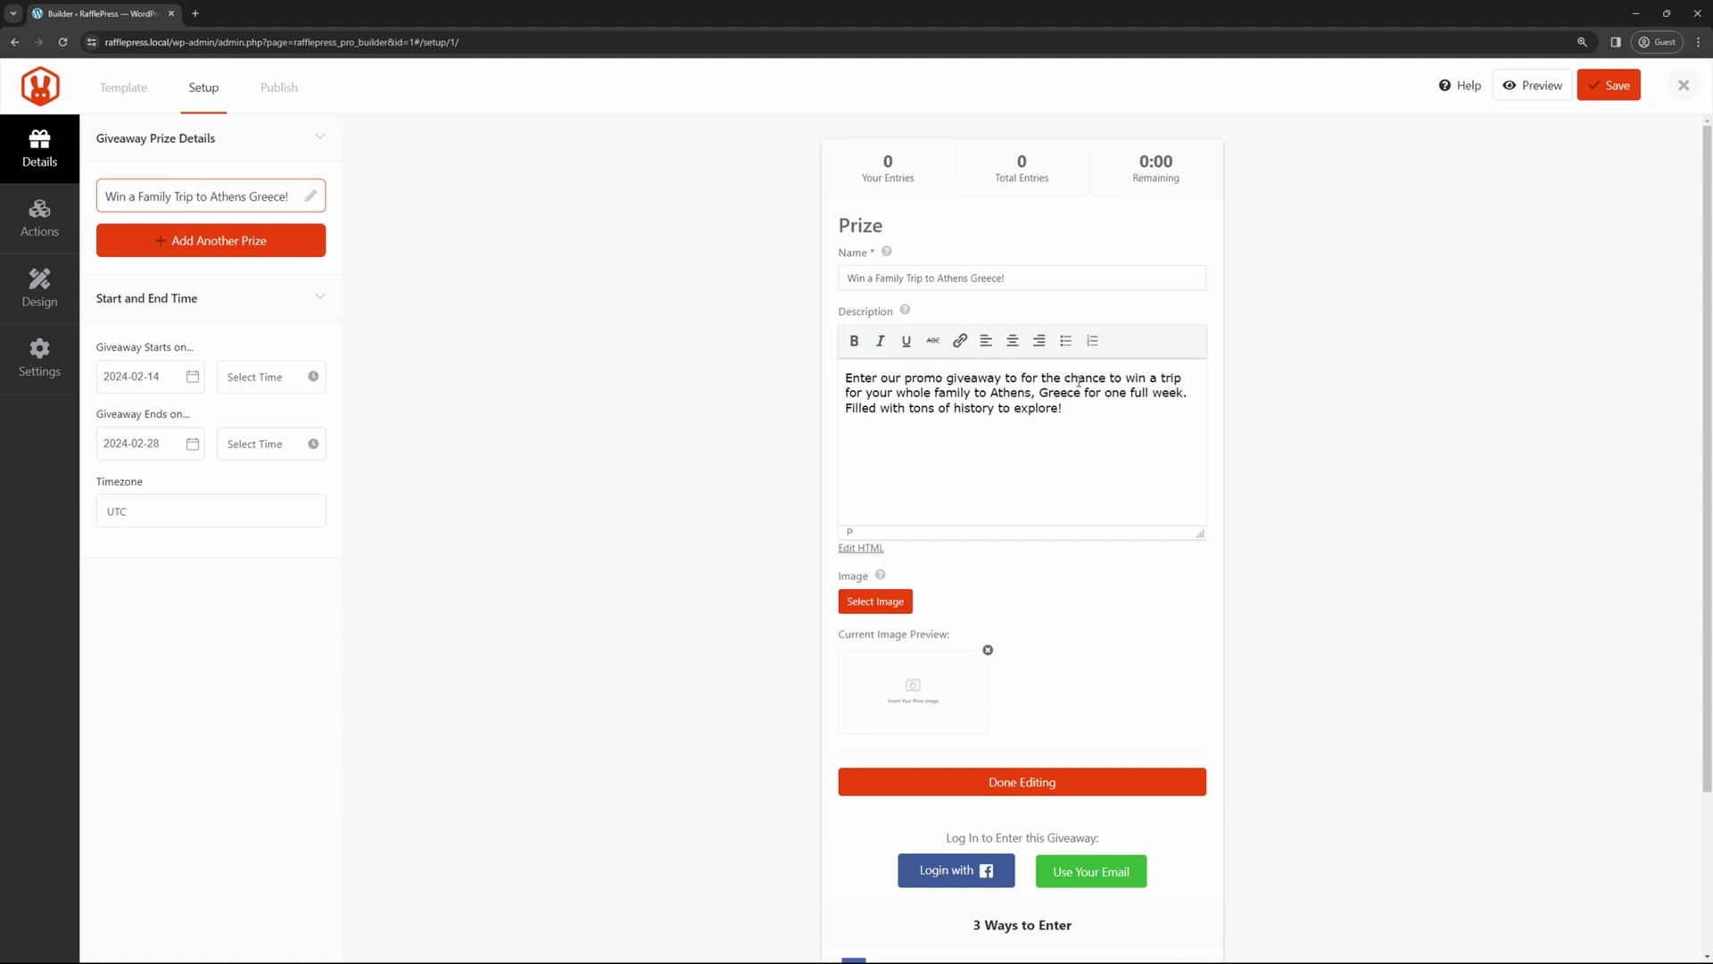
{"action": "left_click_drag", "start_coordinate": [1075, 378], "coordinate": [971, 378]}
{"action": "left_click", "coordinate": [1077, 410]}
{"action": "left_click", "coordinate": [1353, 455]}
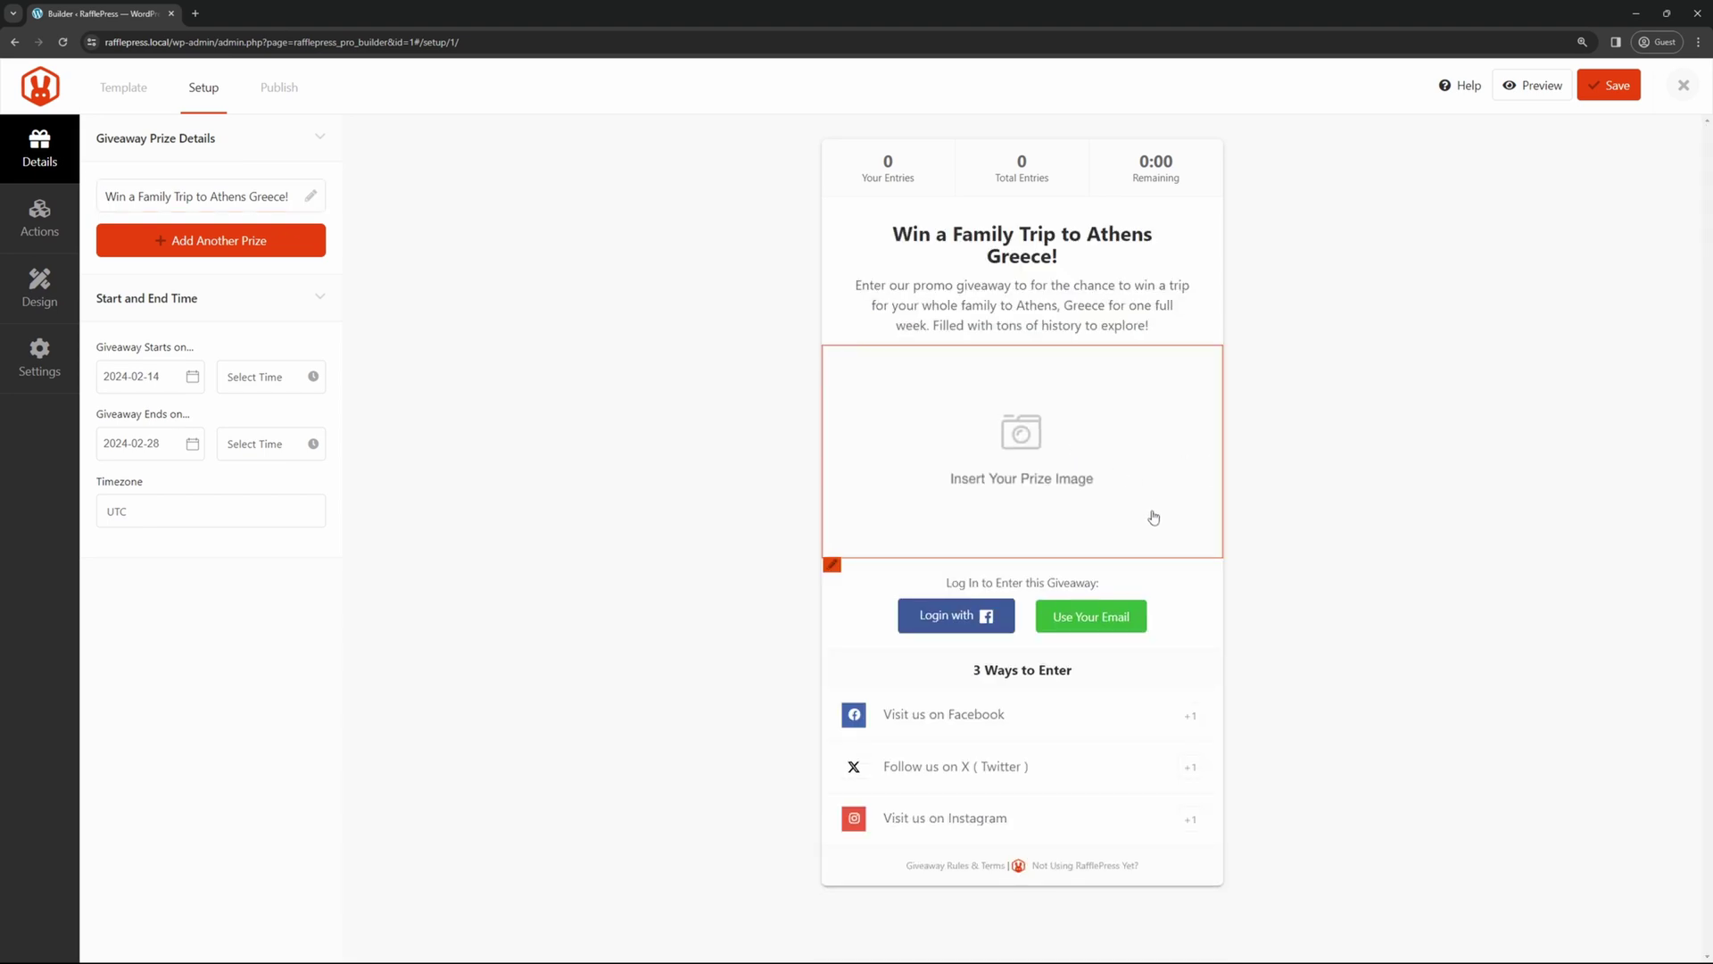
- Upload athens.jpg as the prize image so the Acropolis photo shows in the preview
{"action": "left_click", "coordinate": [1017, 470]}
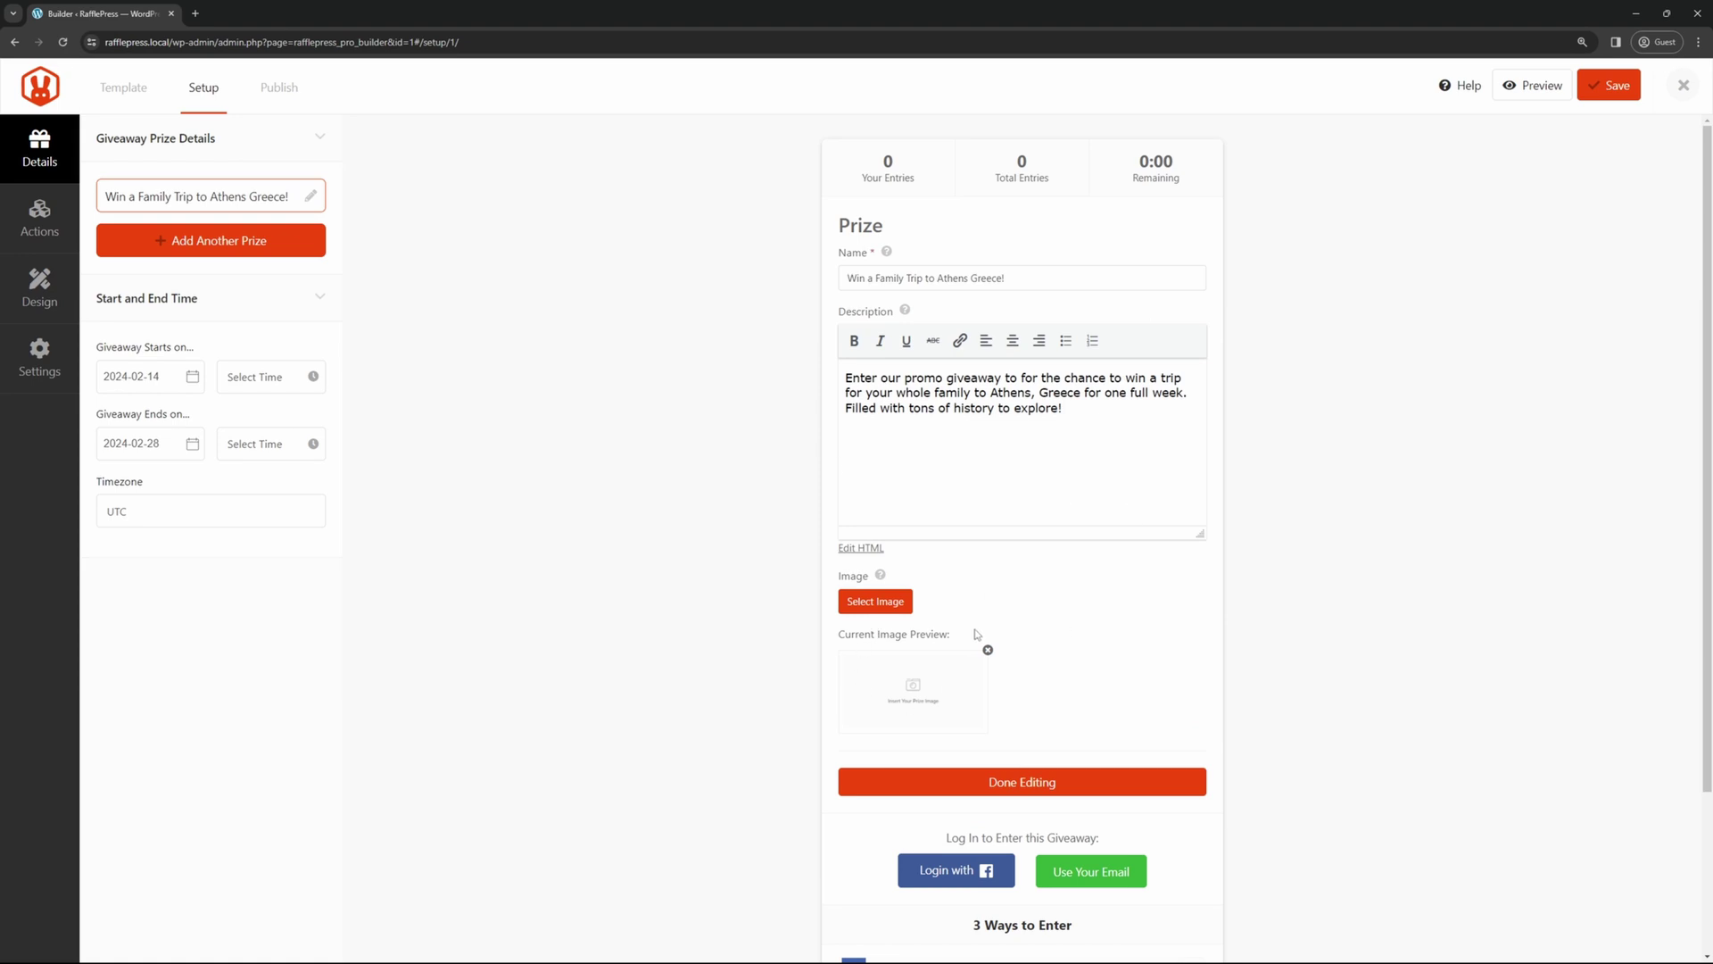
{"action": "left_click", "coordinate": [879, 606]}
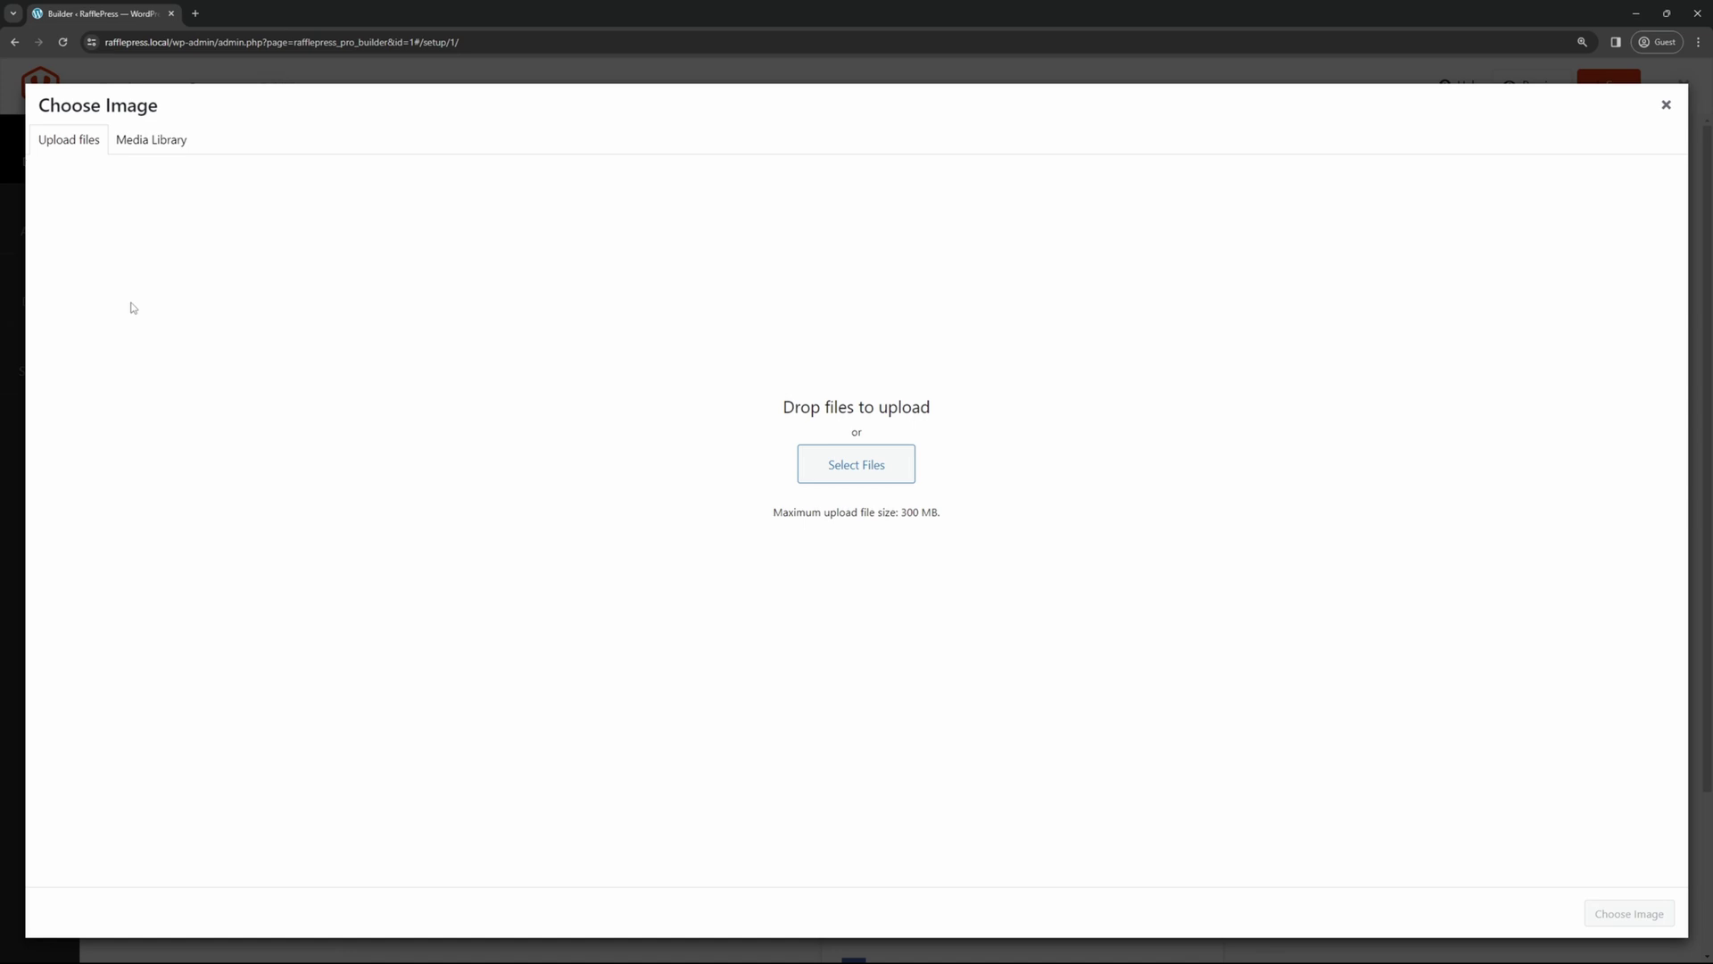
{"action": "left_click_drag", "start_coordinate": [2, 223], "coordinate": [799, 431]}
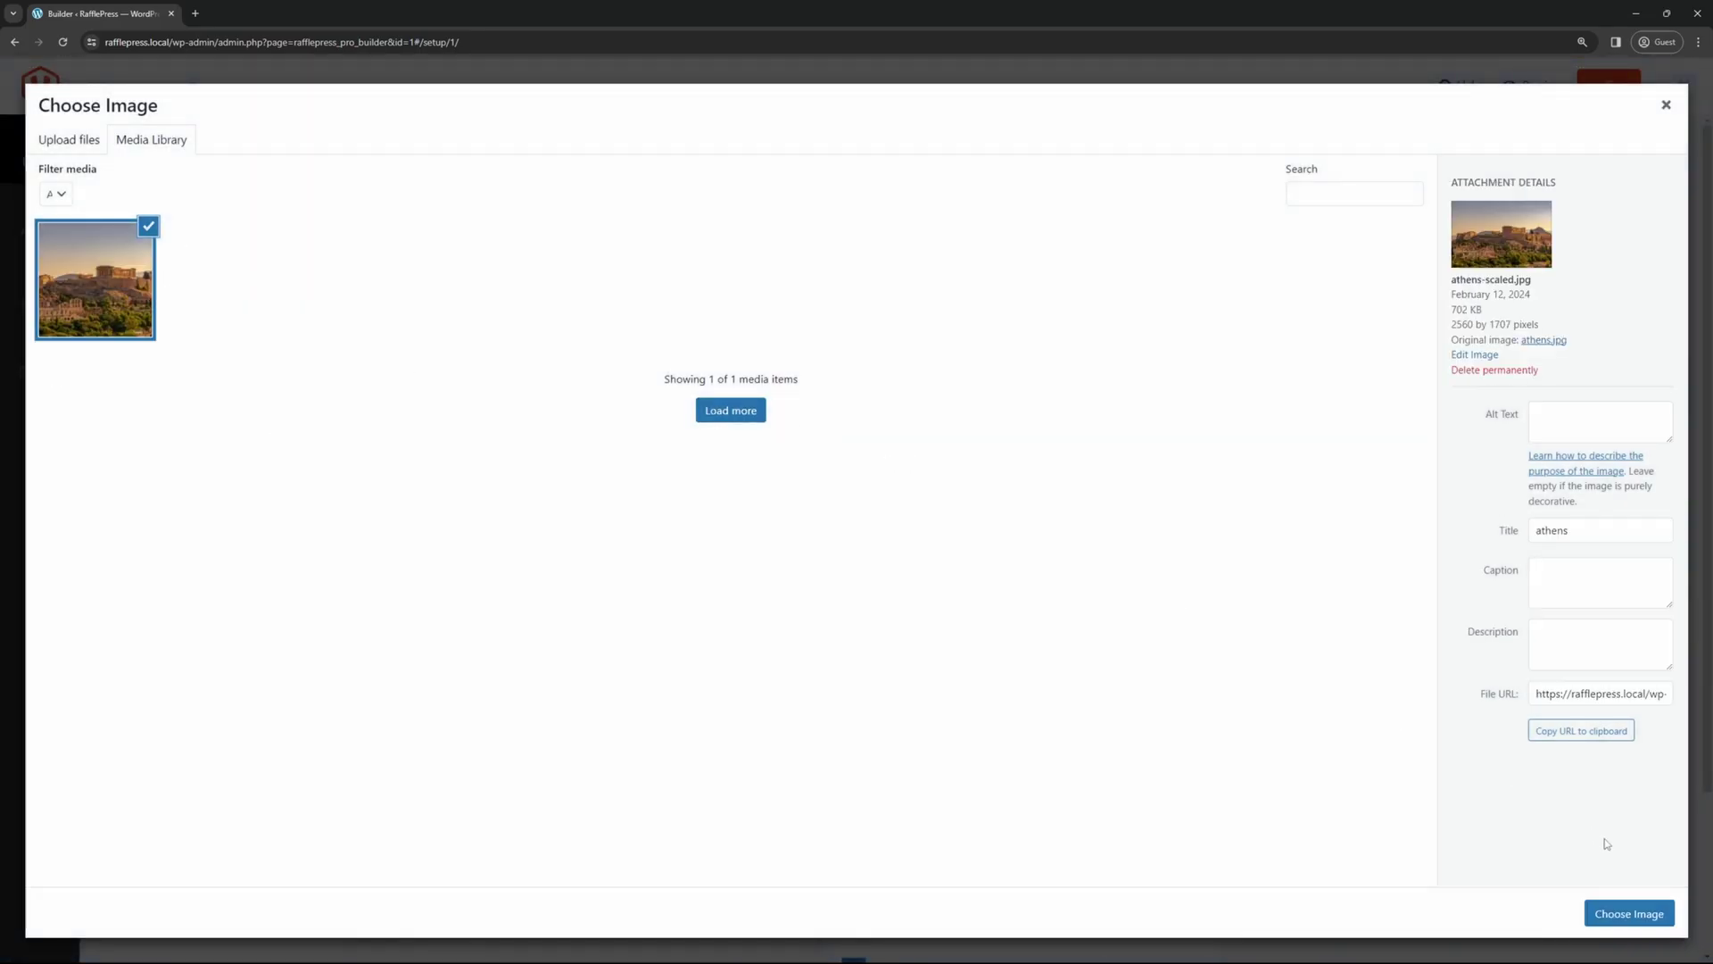
{"action": "left_click", "coordinate": [1642, 919]}
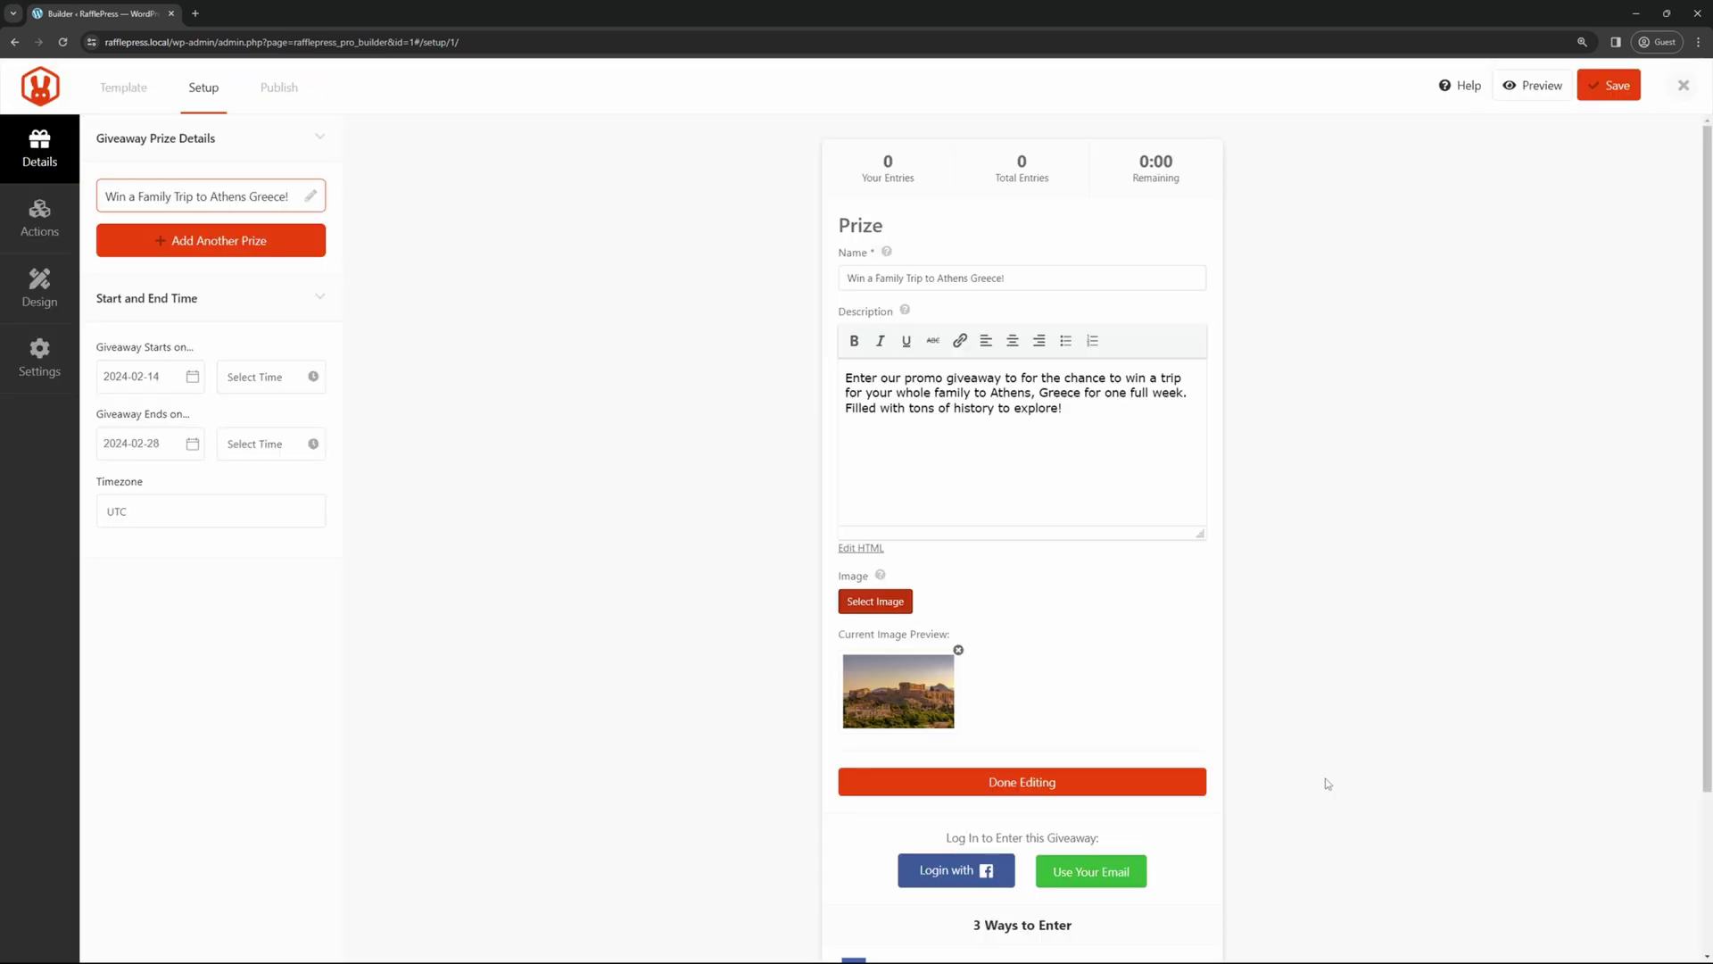
{"action": "left_click", "coordinate": [1095, 783]}
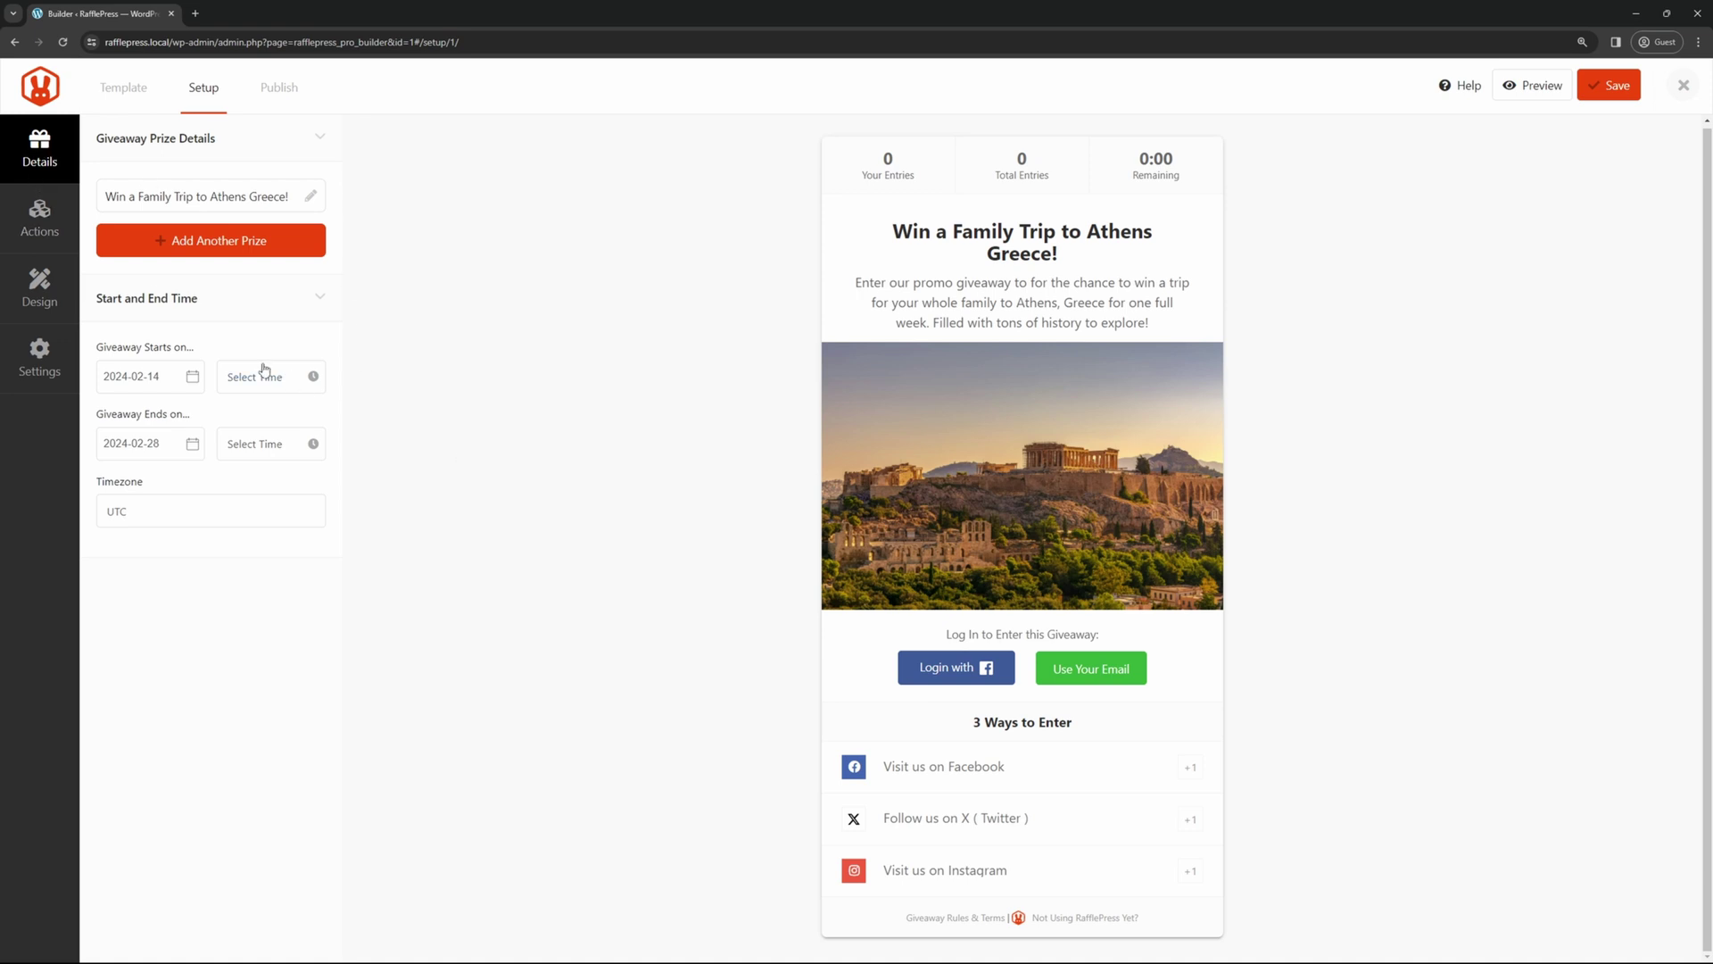
- Set the giveaway to run from 2024-02-01 to 2024-02-29
{"action": "left_click", "coordinate": [176, 377]}
{"action": "left_click", "coordinate": [233, 458]}
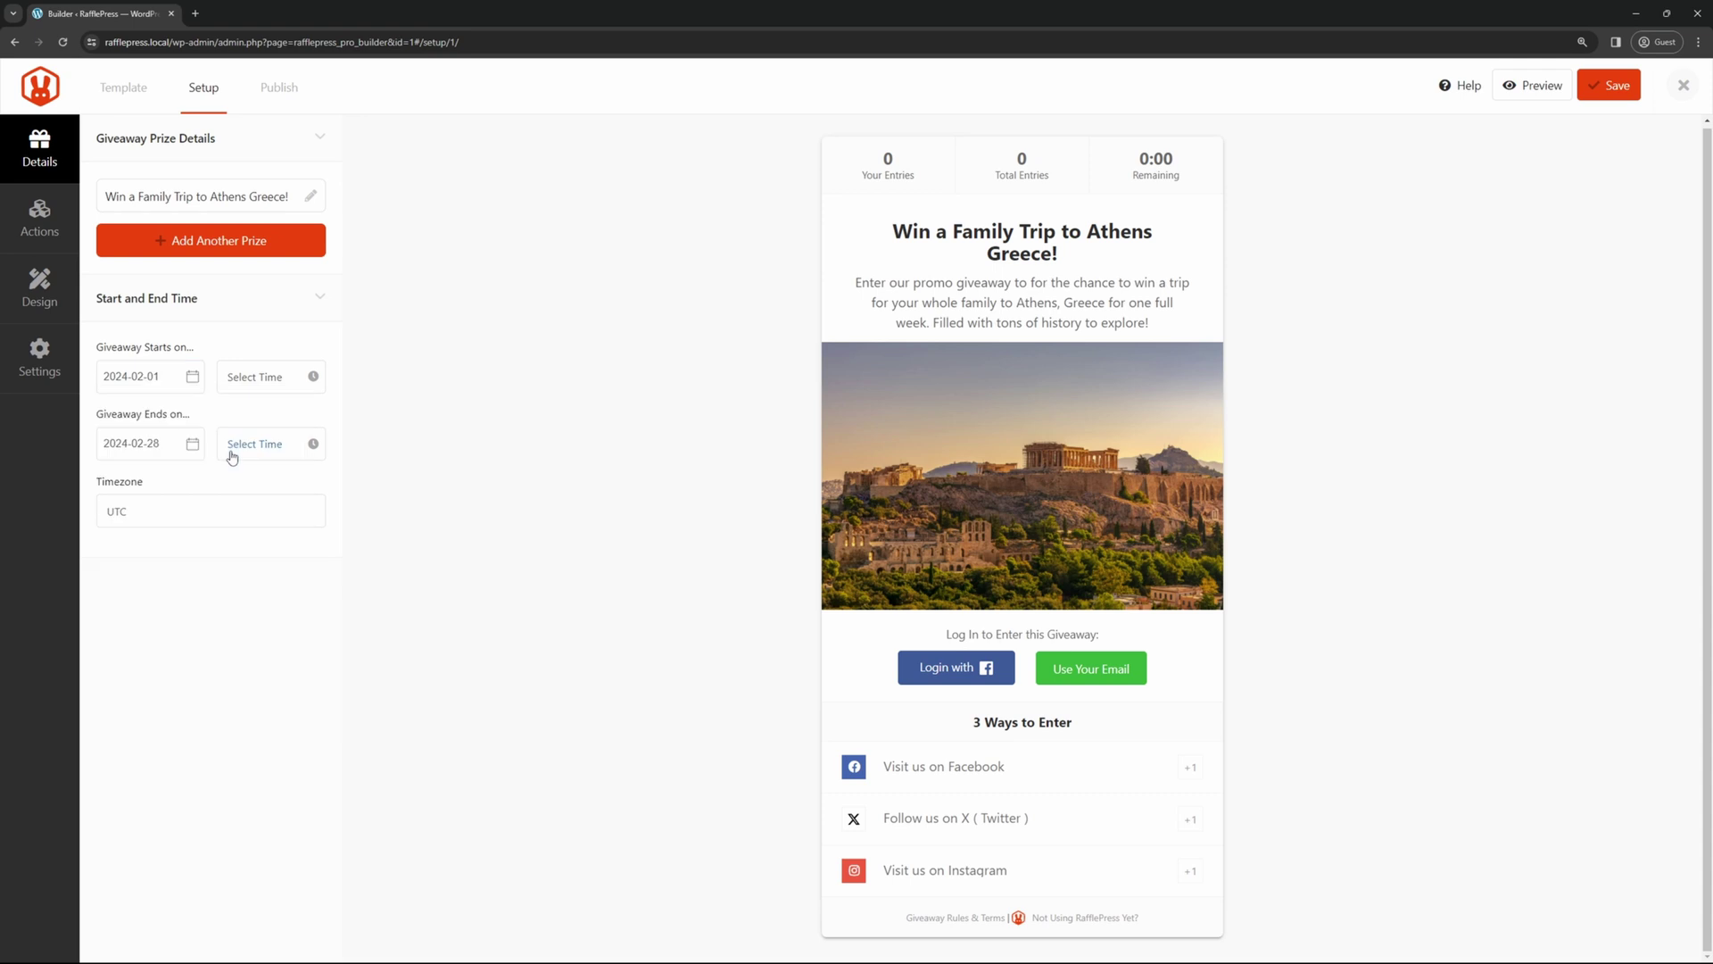
{"action": "left_click", "coordinate": [153, 444]}
{"action": "left_click", "coordinate": [214, 629]}
- Set start and end times to 12:00 A.M. and the timezone to New York (-05:00 GMT)
{"action": "left_click", "coordinate": [257, 385]}
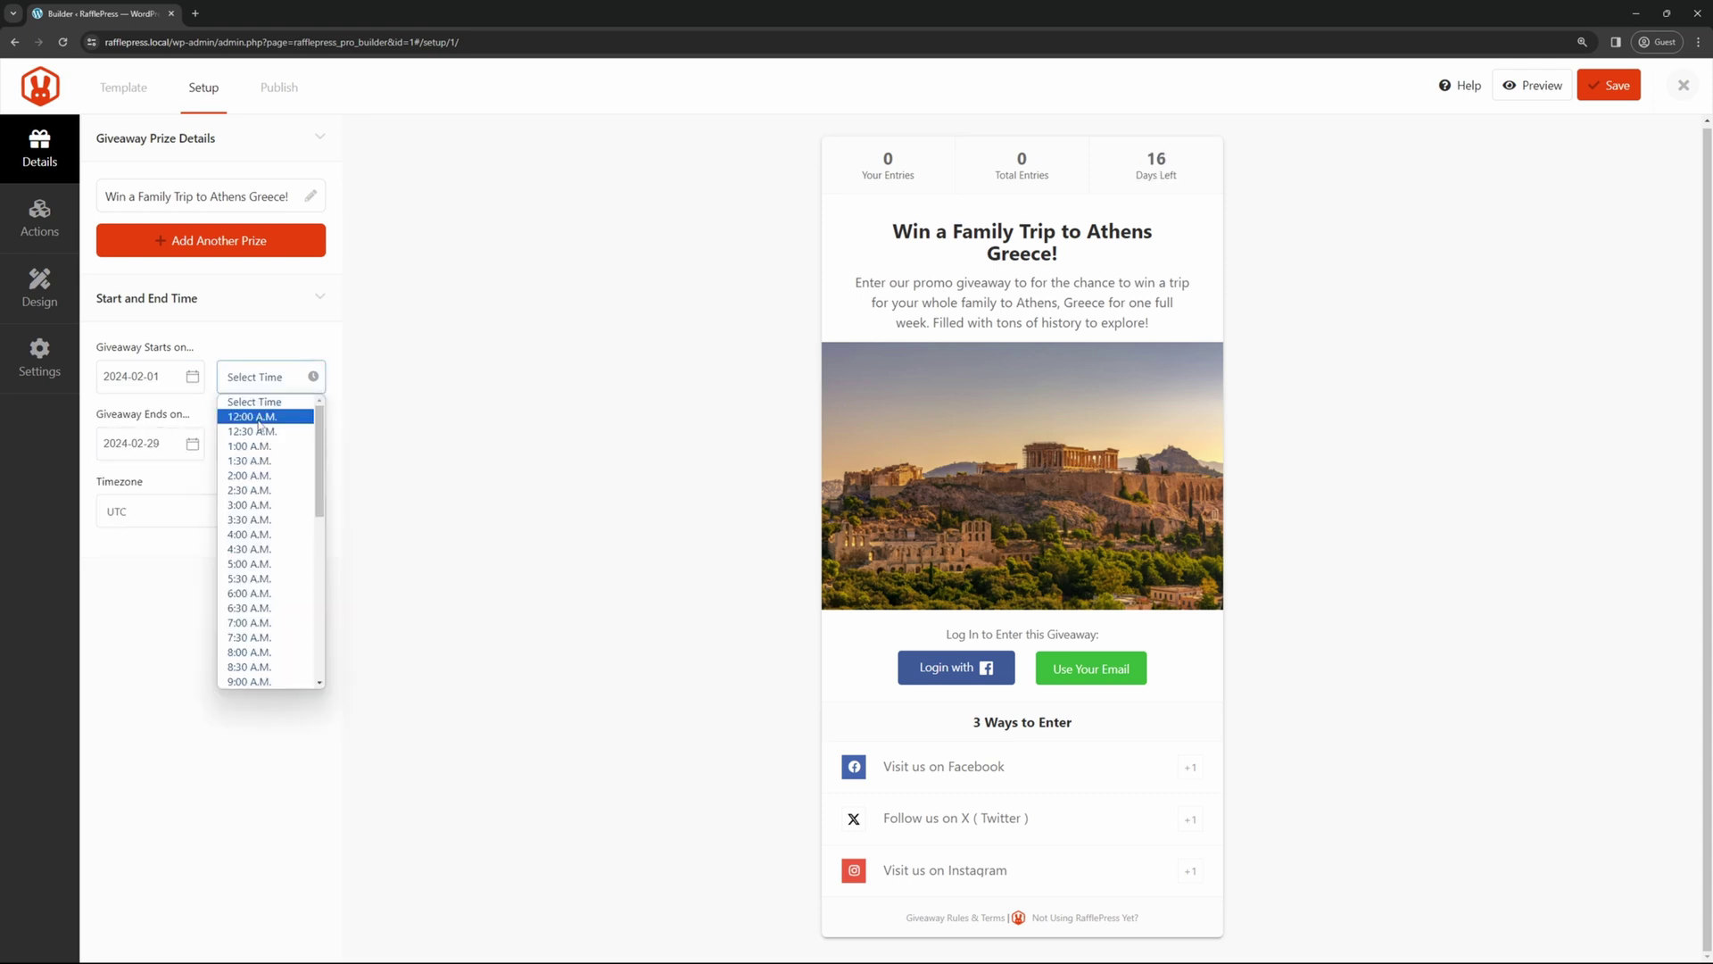
{"action": "left_click", "coordinate": [258, 418]}
{"action": "left_click", "coordinate": [268, 444]}
{"action": "left_click", "coordinate": [252, 483]}
{"action": "left_click", "coordinate": [276, 514]}
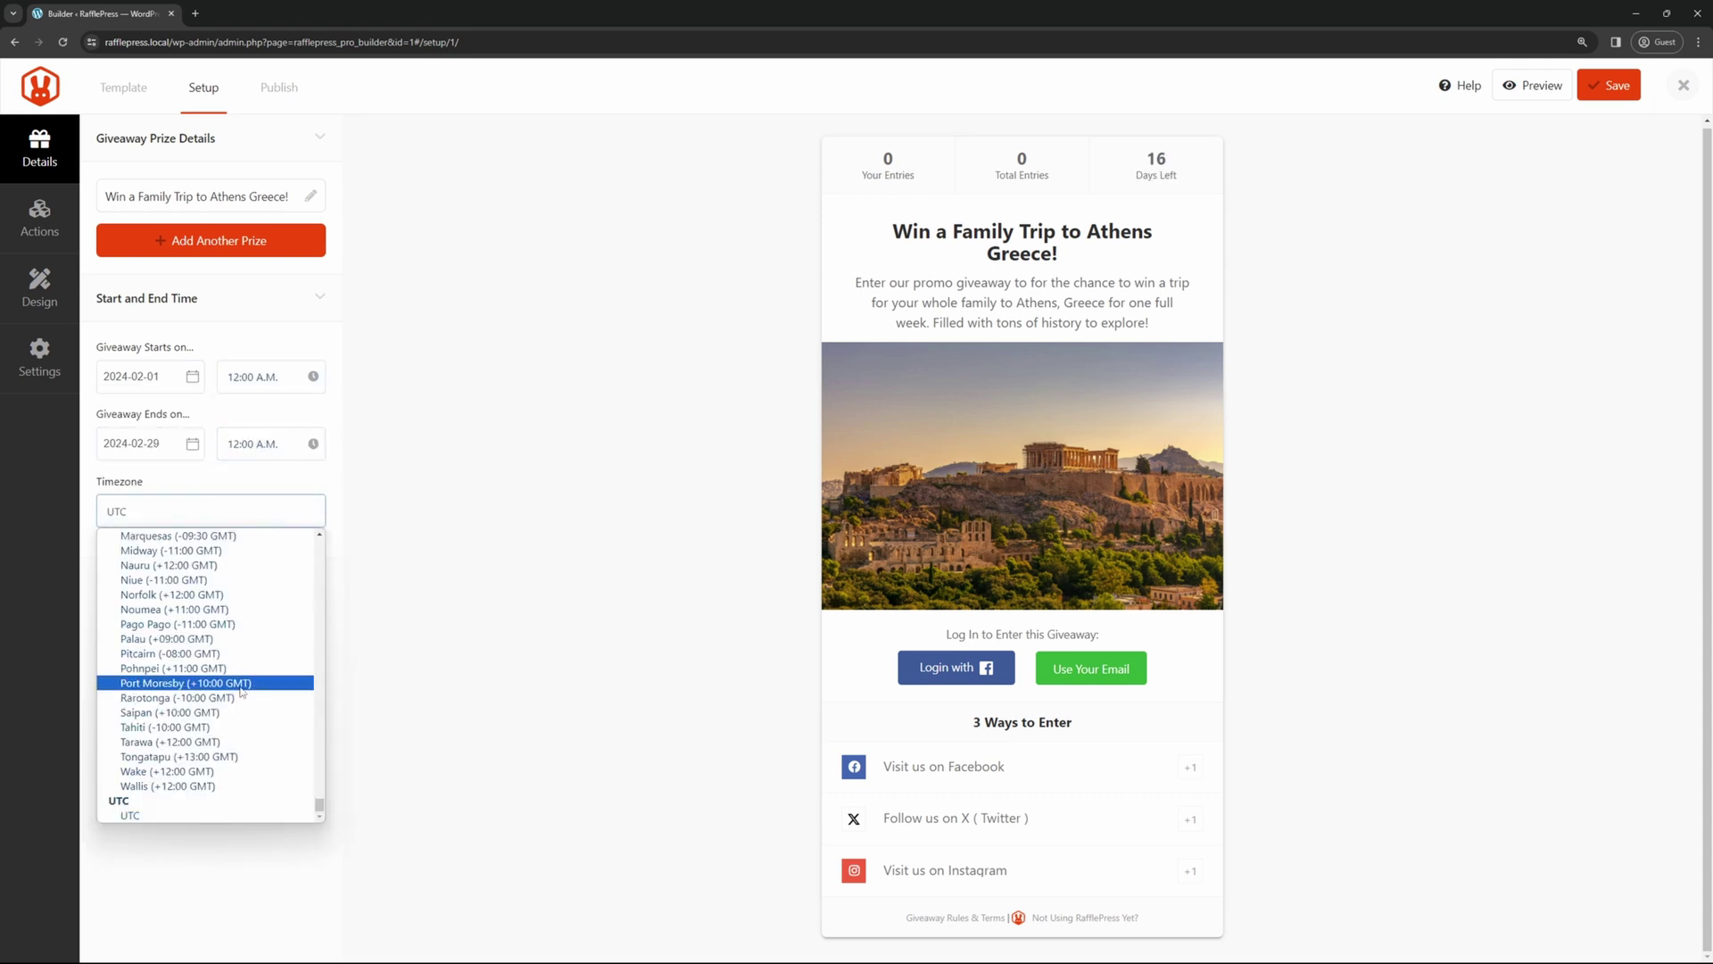
{"action": "scroll", "coordinate": [239, 696], "scroll_direction": "up", "scroll_amount": 15}
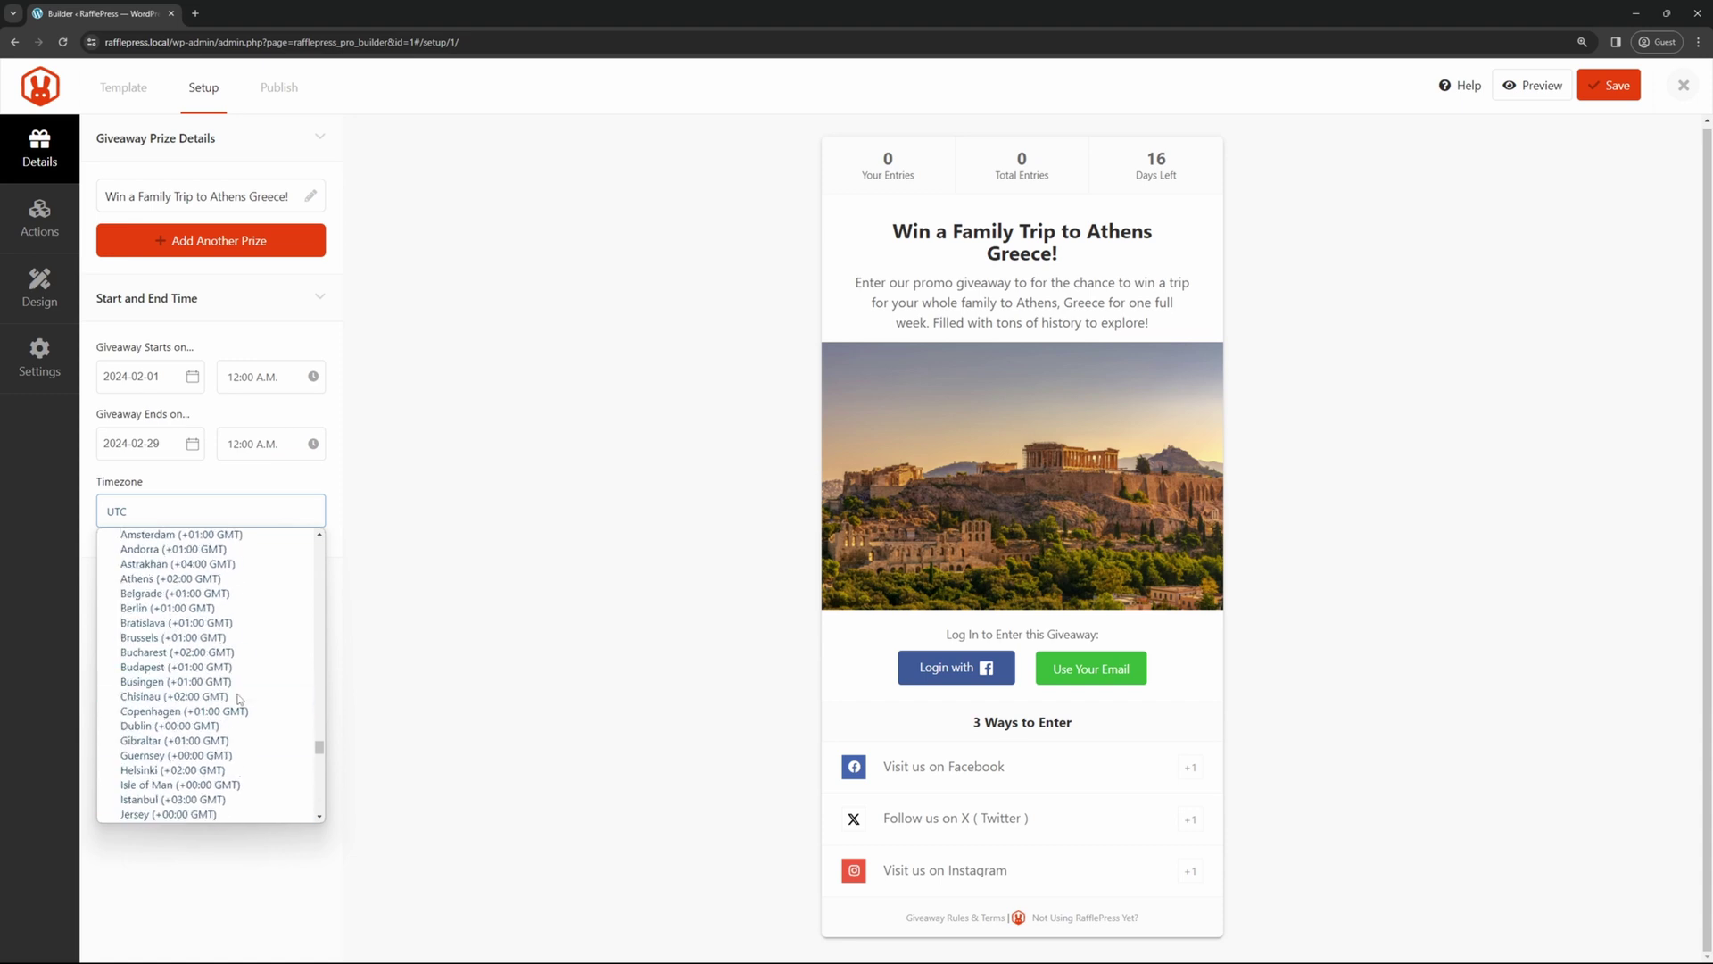
{"action": "scroll", "coordinate": [239, 696], "scroll_direction": "up", "scroll_amount": 10}
{"action": "left_click", "coordinate": [239, 691]}
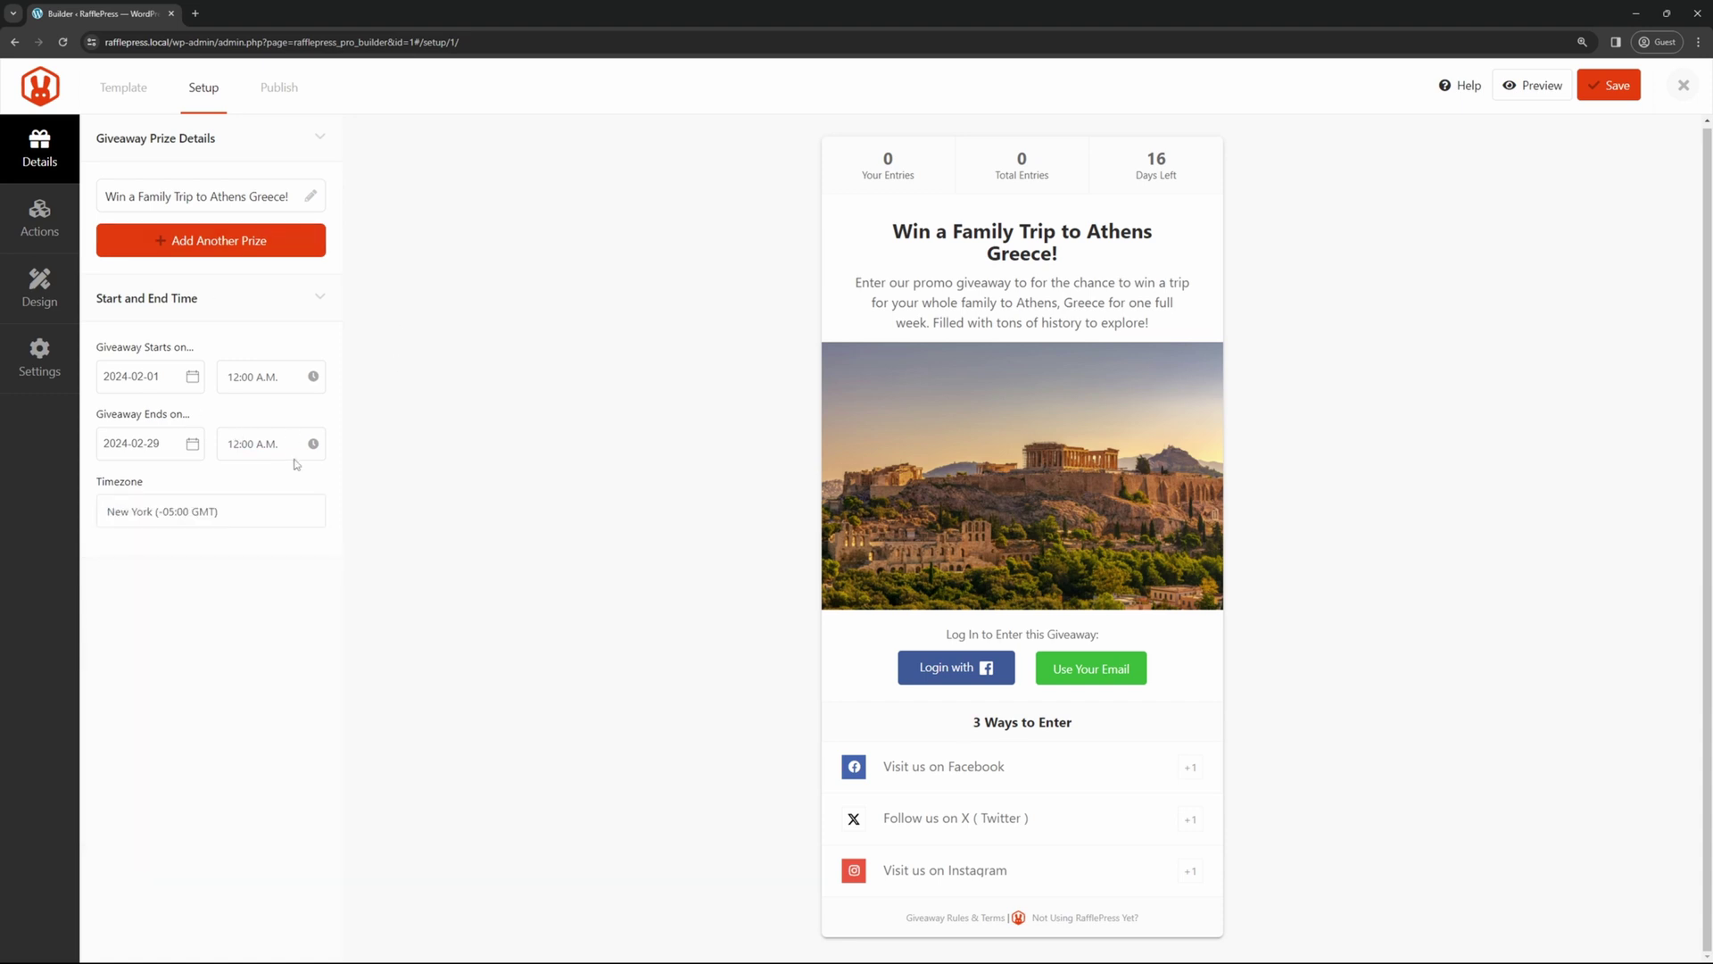
- Delete the Visit us on Facebook, Follow us on X and Visit us on Instagram entries
{"action": "left_click", "coordinate": [40, 218]}
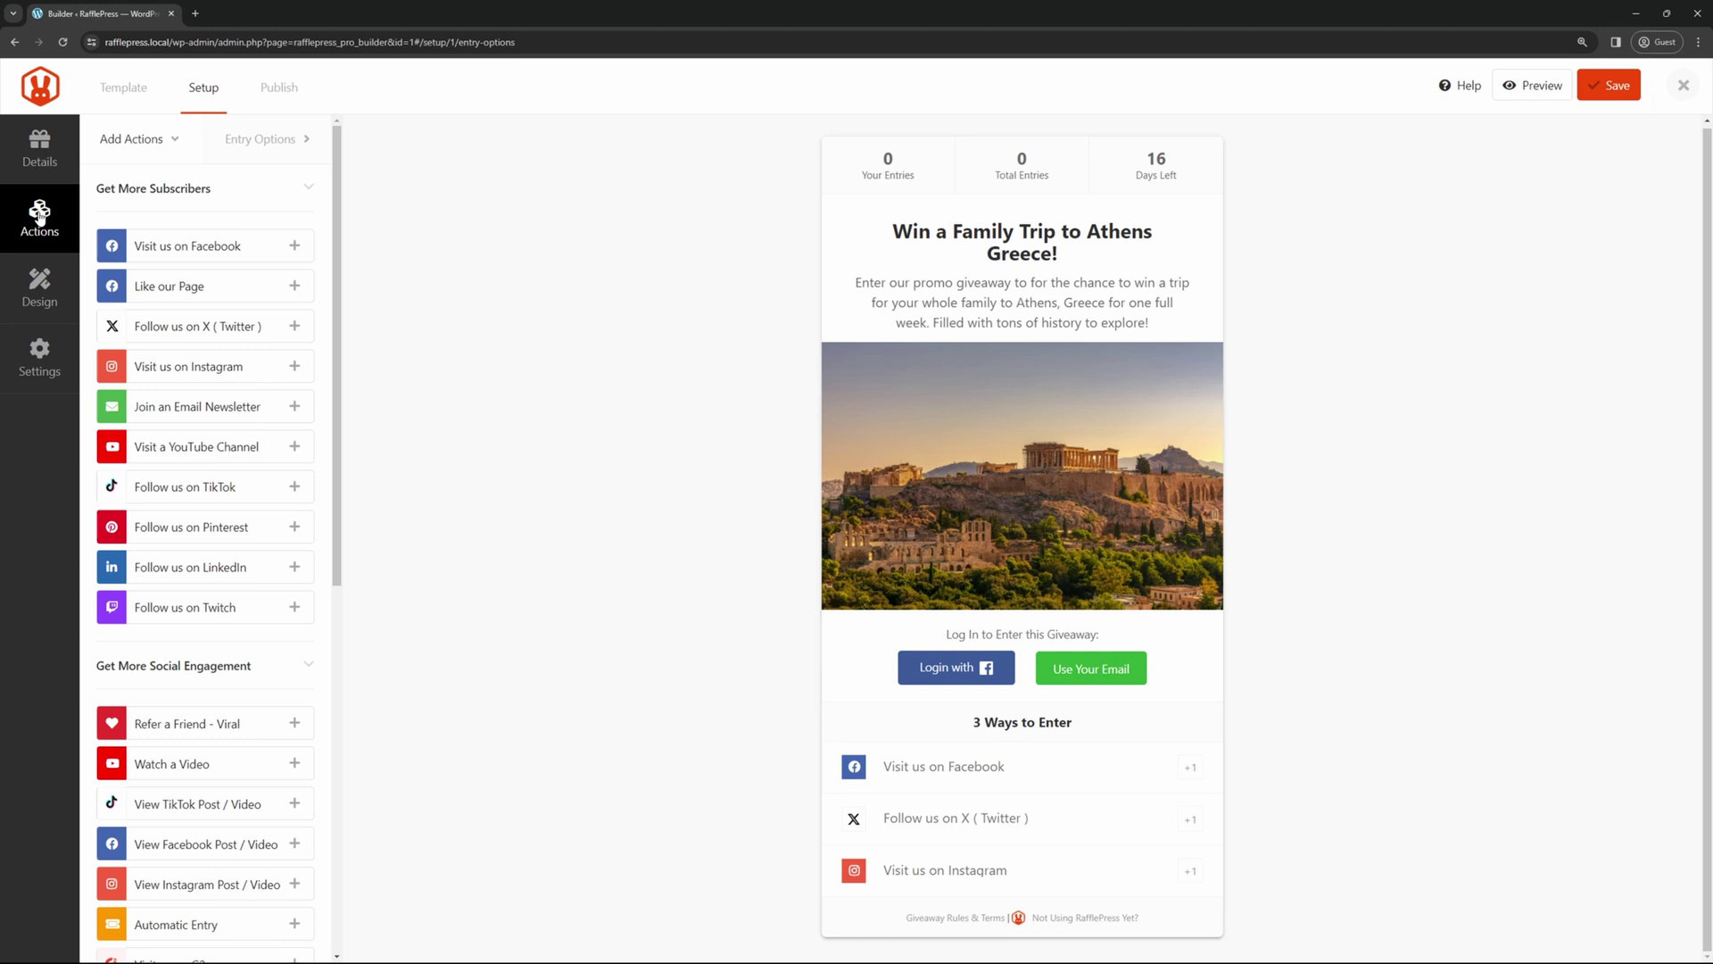
{"action": "scroll", "coordinate": [339, 259], "scroll_direction": "down", "scroll_amount": 3}
{"action": "scroll", "coordinate": [344, 259], "scroll_direction": "down", "scroll_amount": 12}
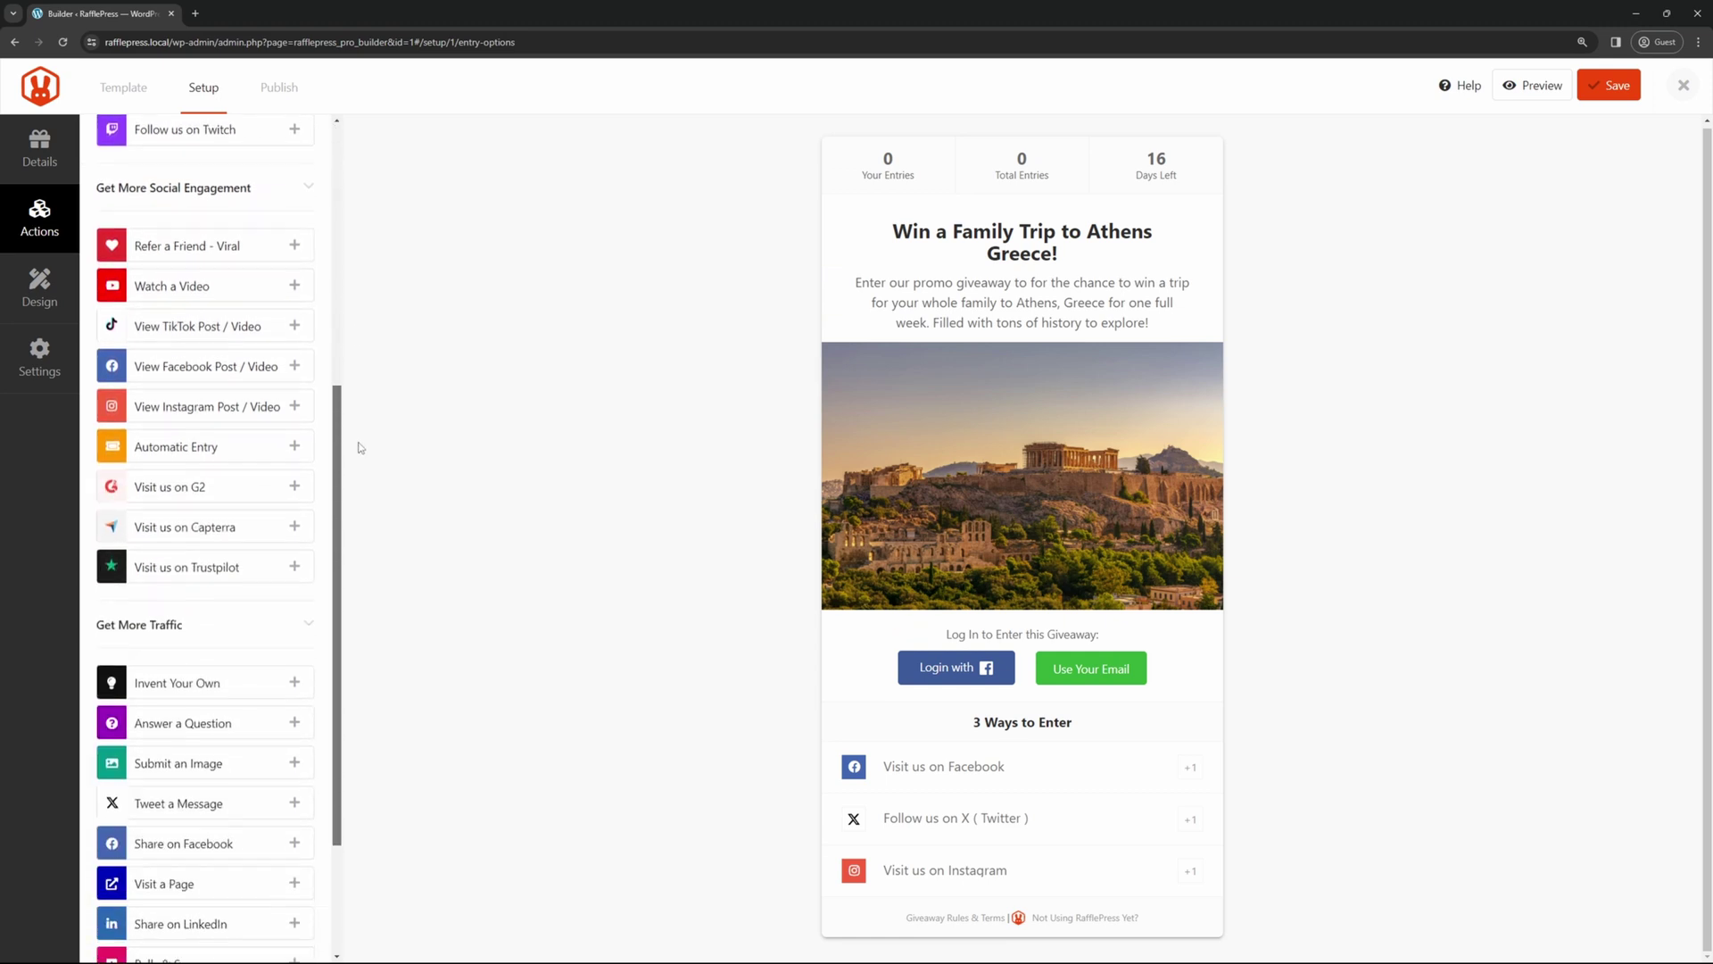
{"action": "scroll", "coordinate": [342, 546], "scroll_direction": "up", "scroll_amount": 15}
{"action": "mouse_move", "coordinate": [993, 761]}
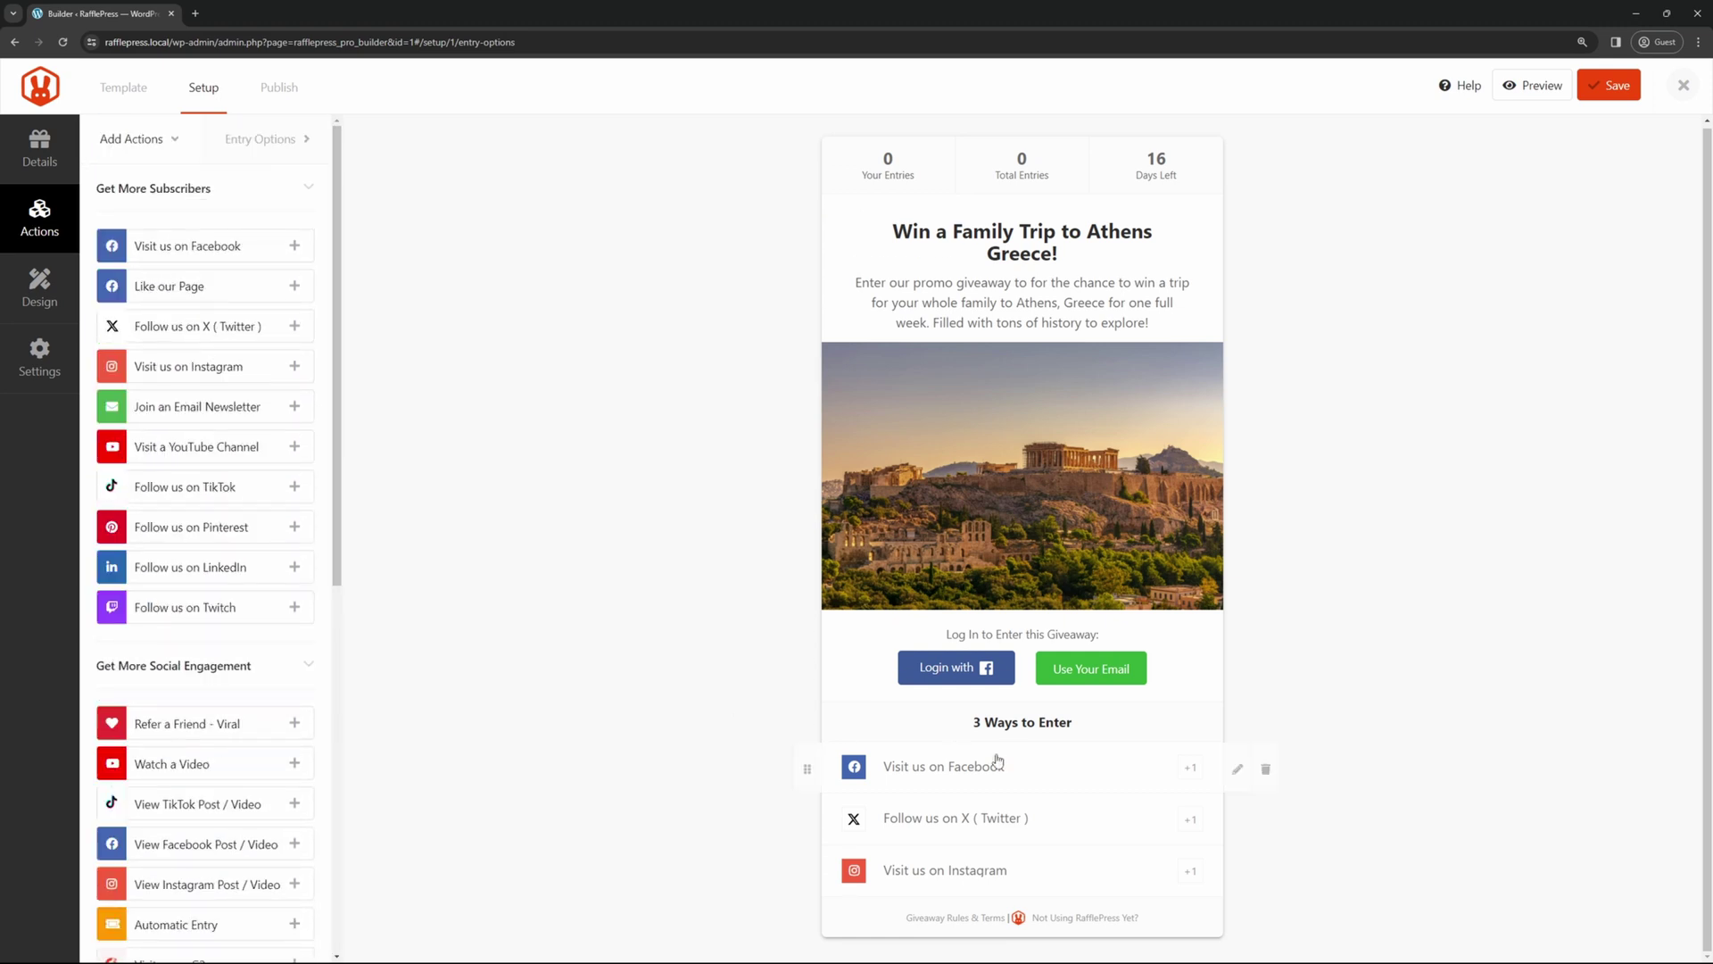
{"action": "left_click", "coordinate": [1266, 772]}
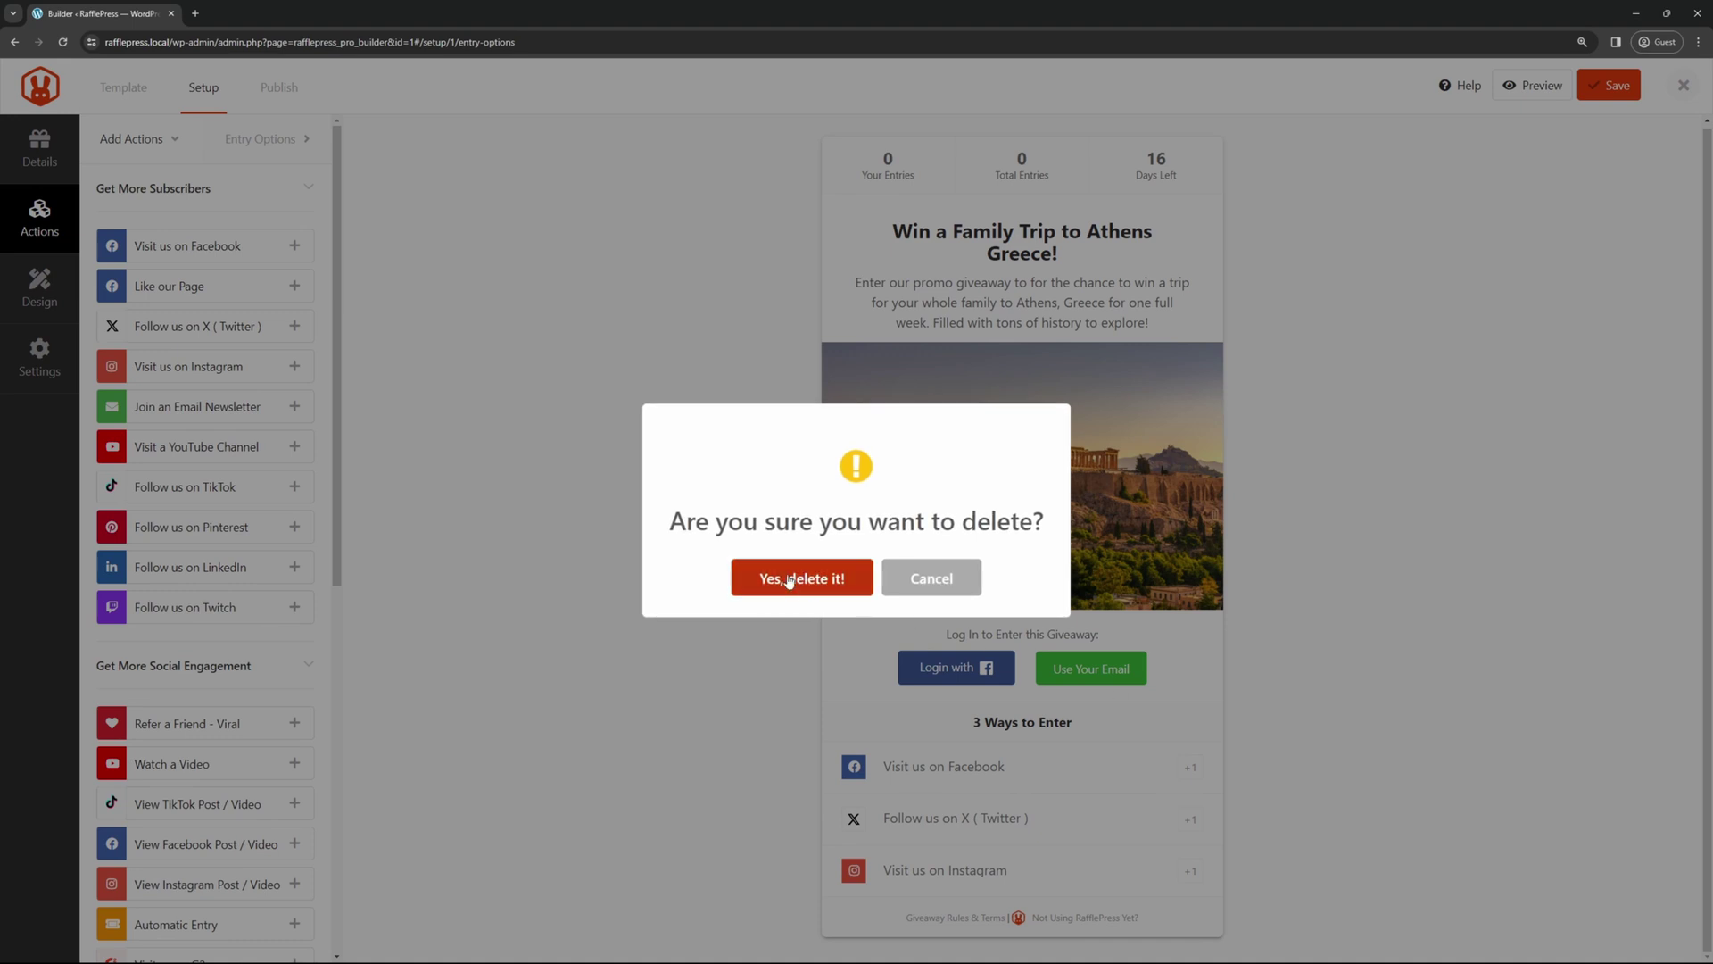
{"action": "left_click", "coordinate": [789, 580]}
{"action": "left_click", "coordinate": [1265, 773]}
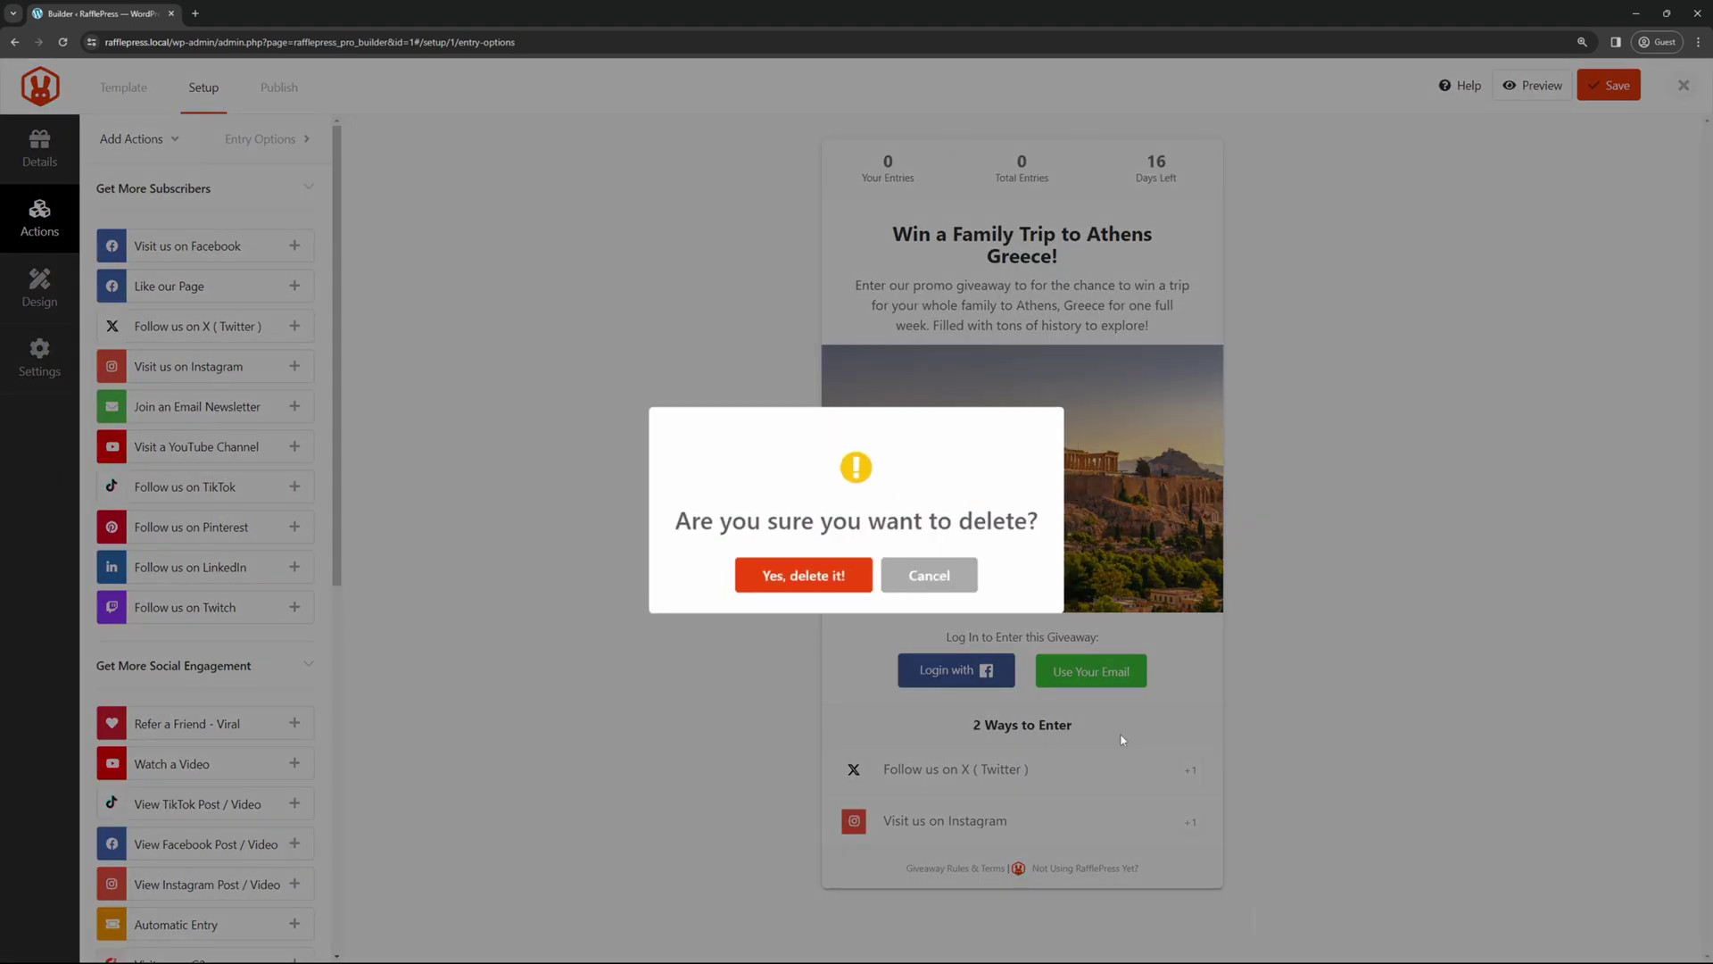
{"action": "left_click", "coordinate": [802, 576]}
{"action": "left_click", "coordinate": [1266, 772]}
{"action": "left_click", "coordinate": [799, 576]}
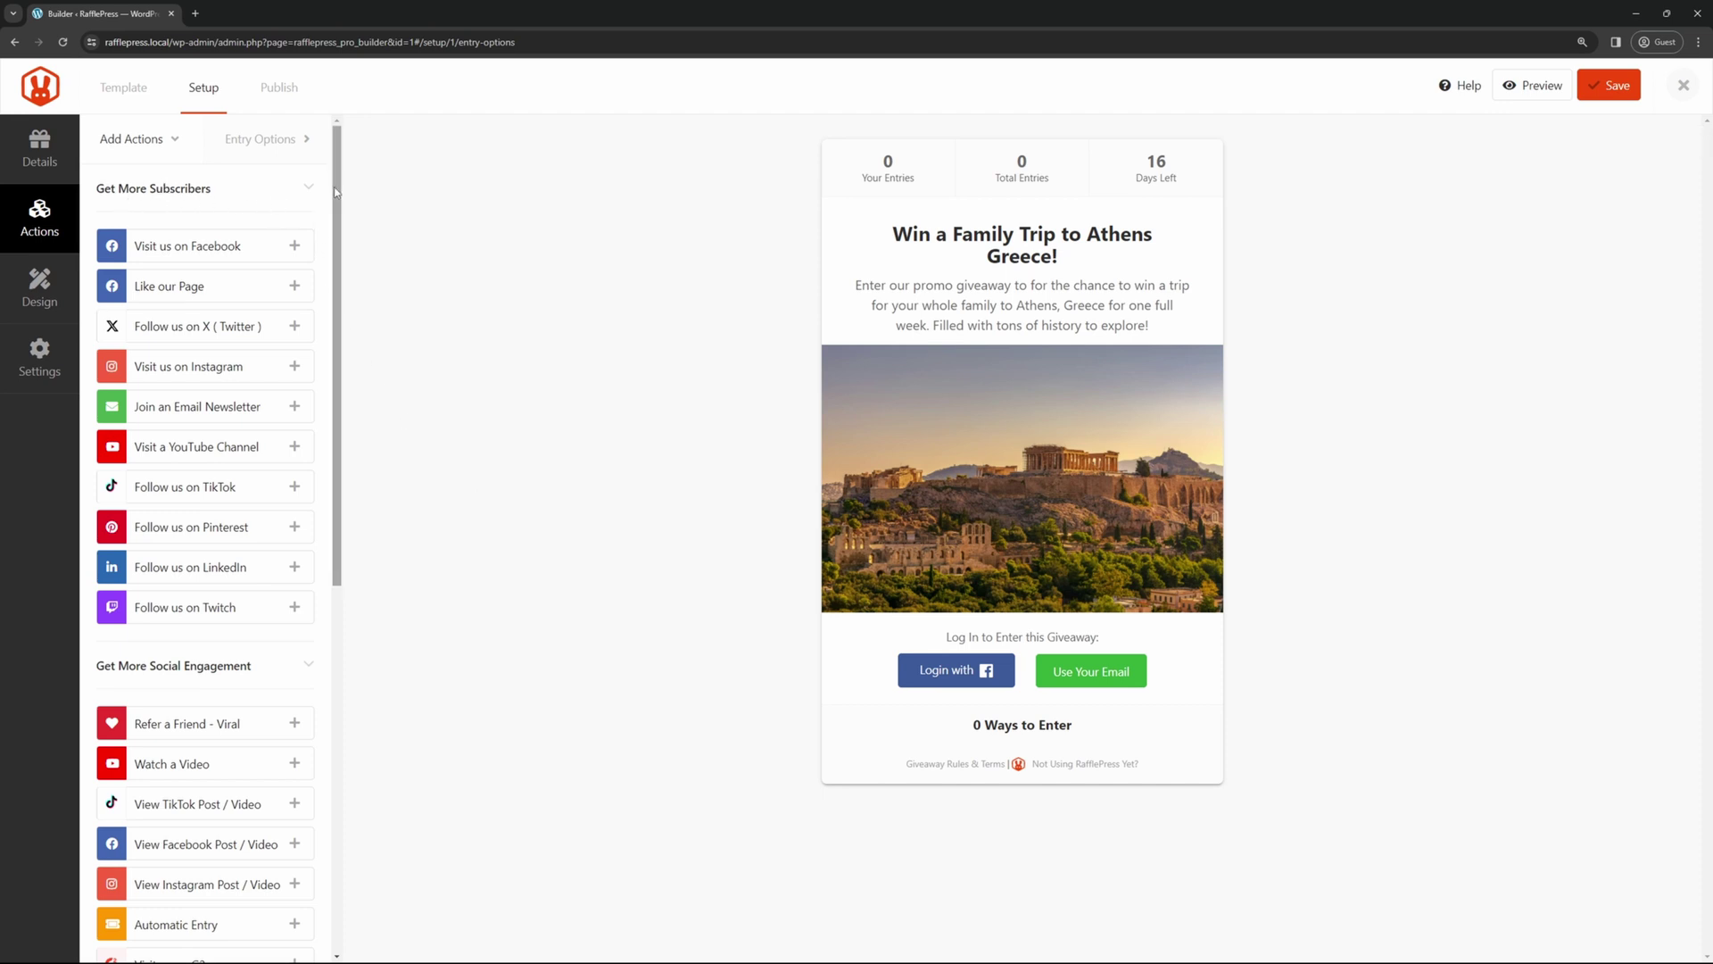
{"action": "left_click_drag", "start_coordinate": [342, 184], "coordinate": [347, 569]}
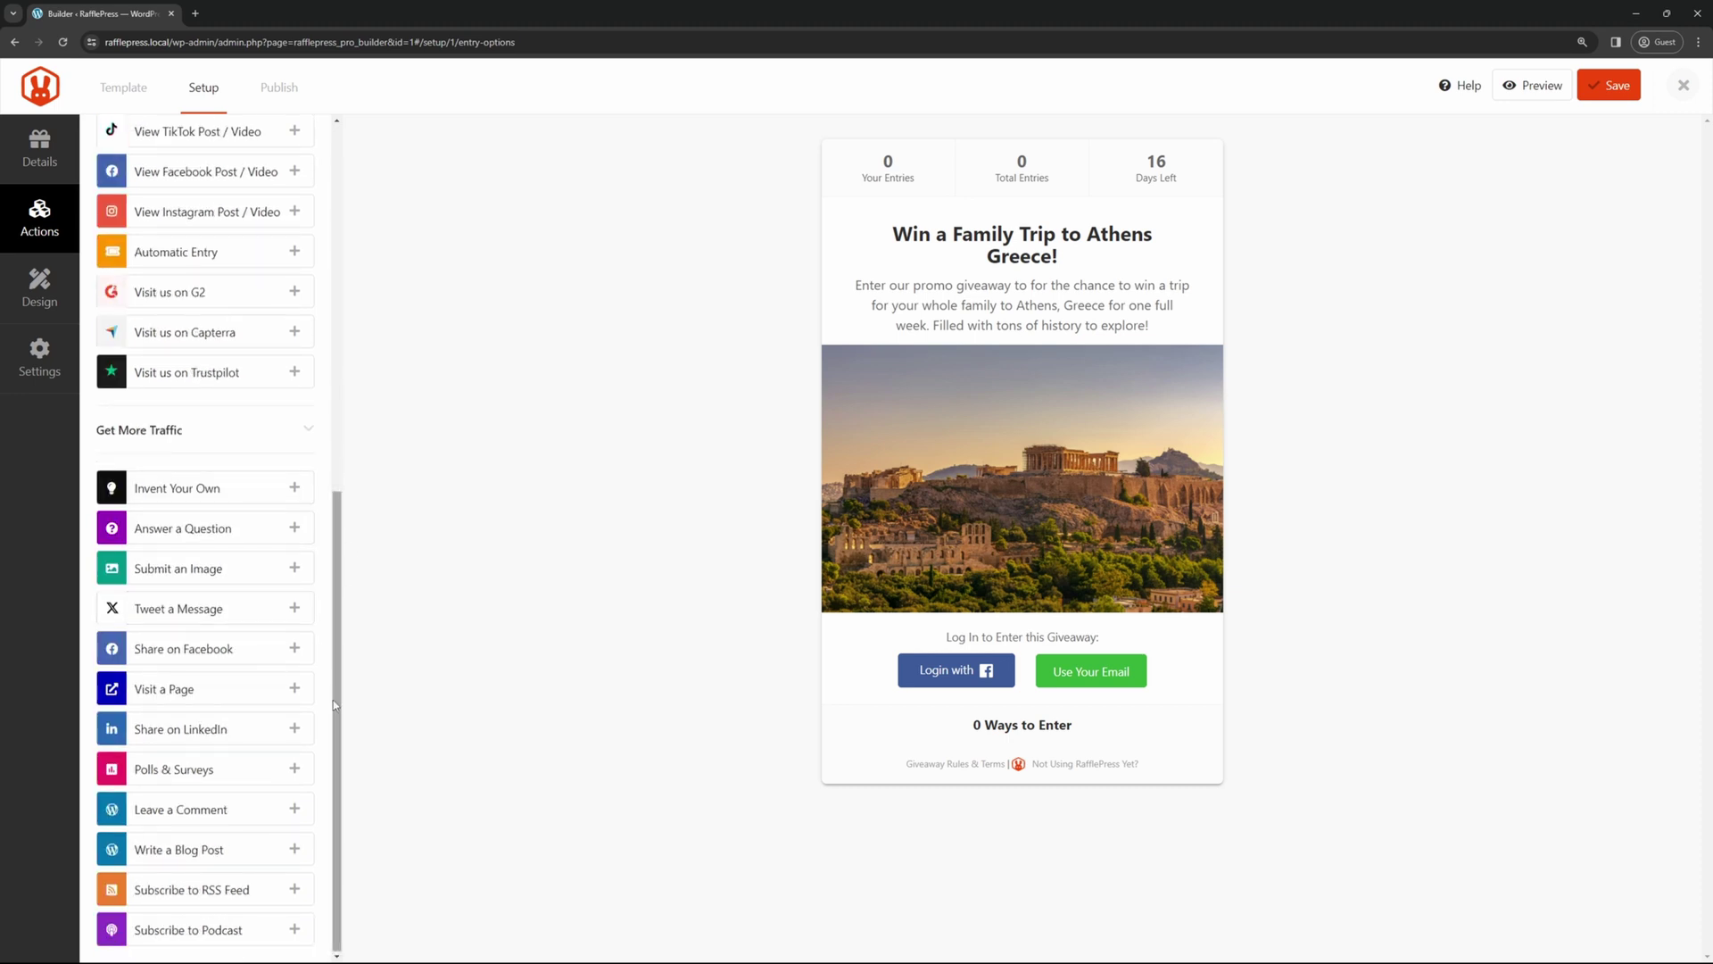
{"action": "left_click_drag", "start_coordinate": [337, 642], "coordinate": [342, 212]}
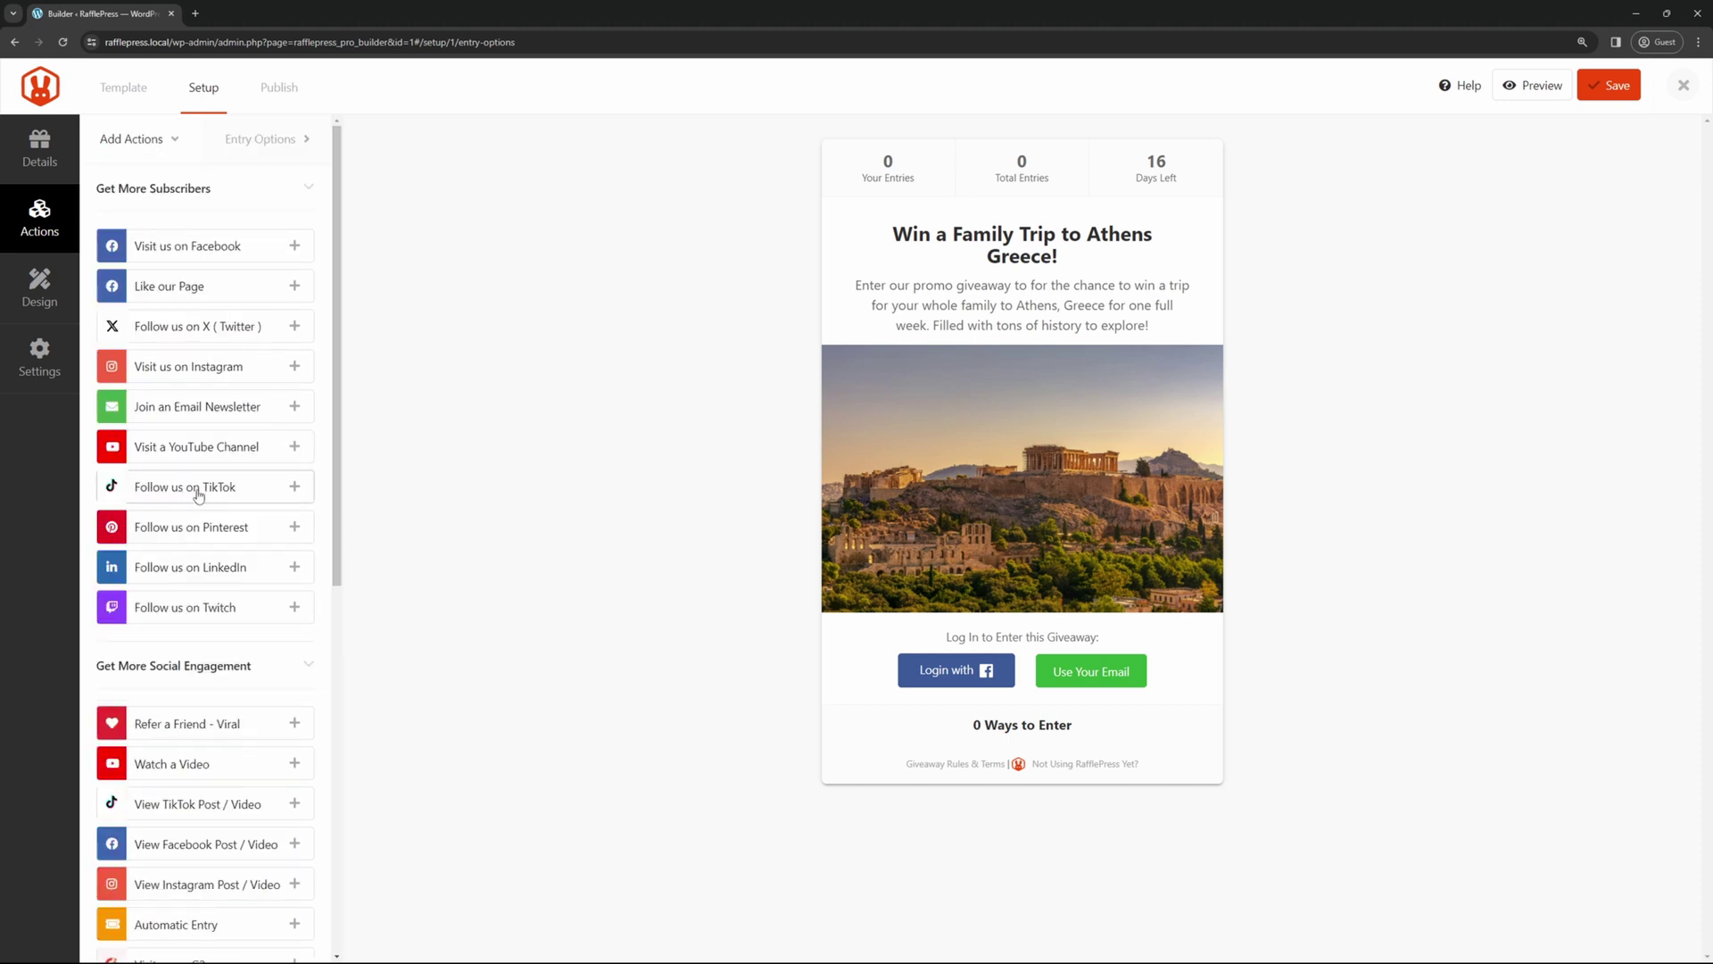
- Add a mandatory Follow us on TikTok entry worth +3 and start on its profile URL
{"action": "left_click", "coordinate": [294, 487]}
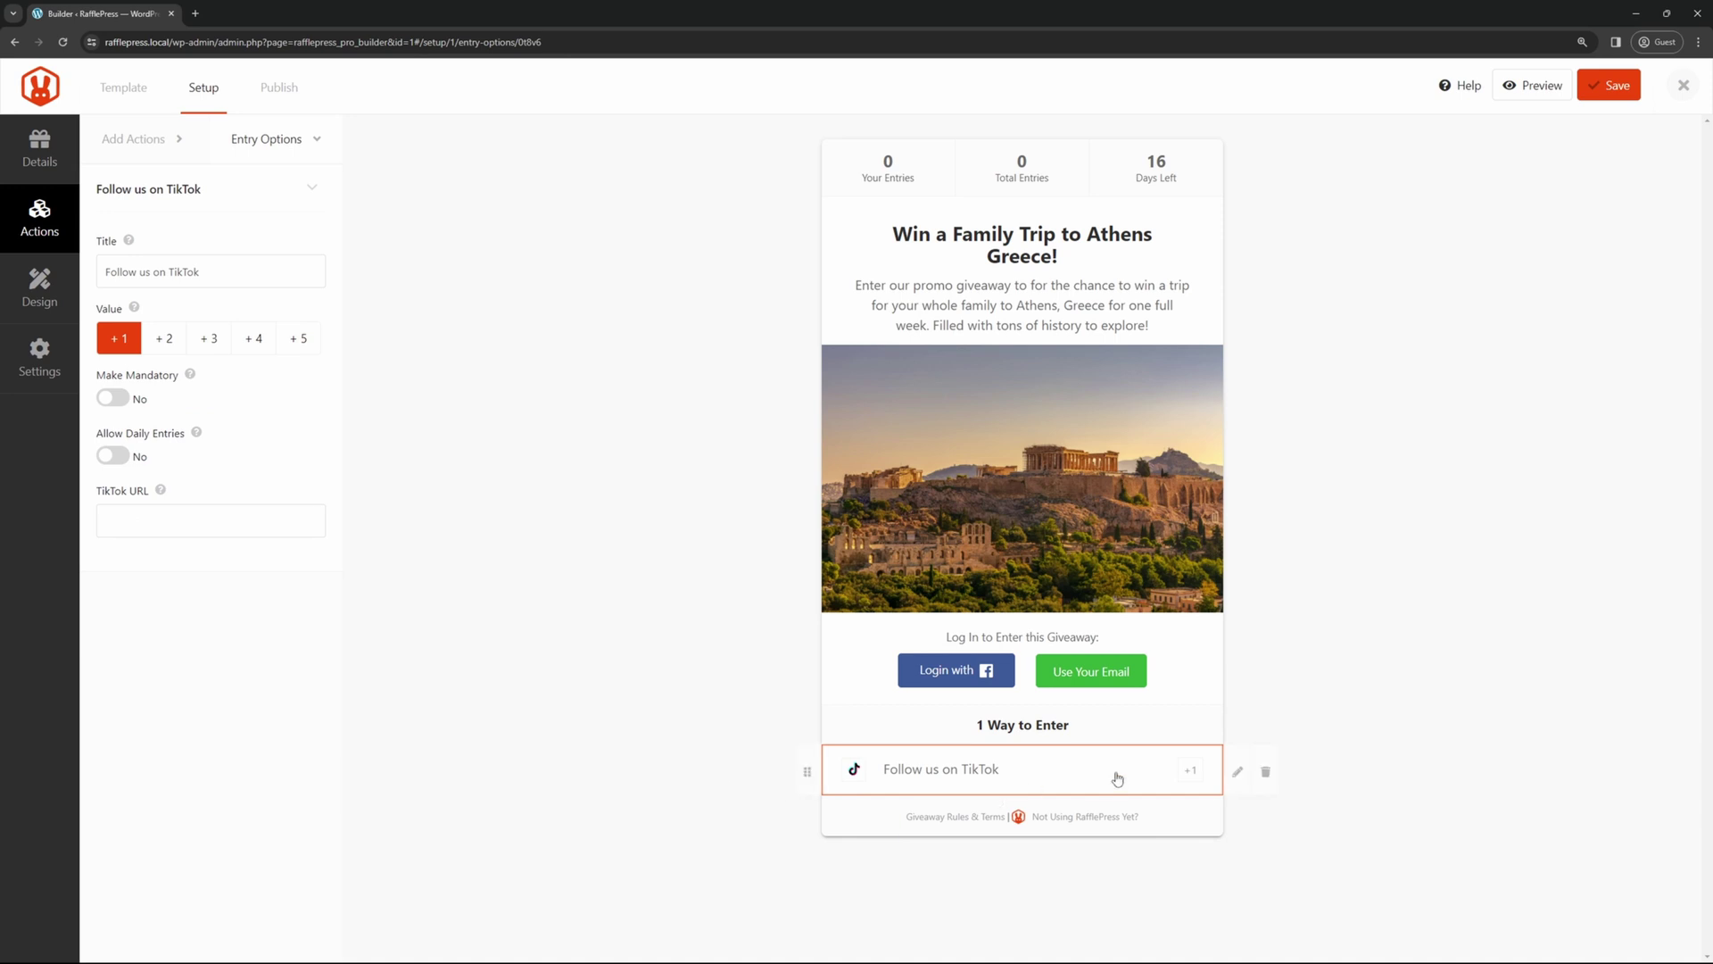
{"action": "left_click", "coordinate": [1078, 775]}
{"action": "left_click_drag", "start_coordinate": [219, 284], "coordinate": [106, 263]}
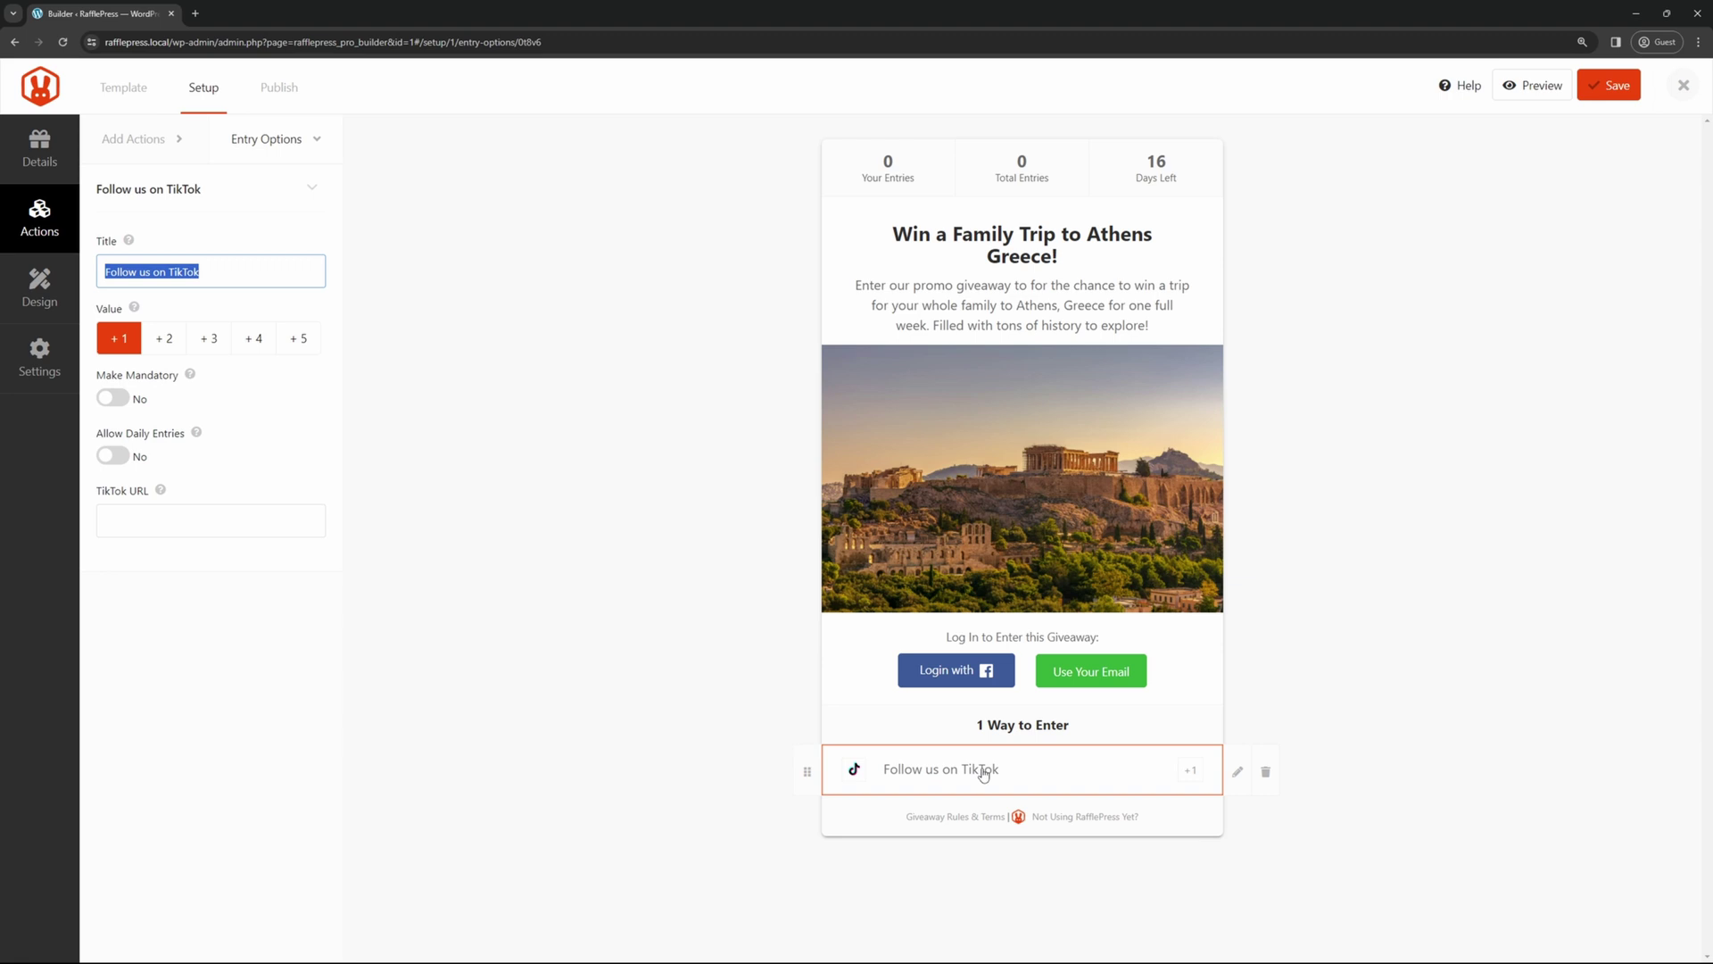
{"action": "mouse_move", "coordinate": [1105, 773]}
{"action": "left_click", "coordinate": [166, 344]}
{"action": "left_click", "coordinate": [210, 340]}
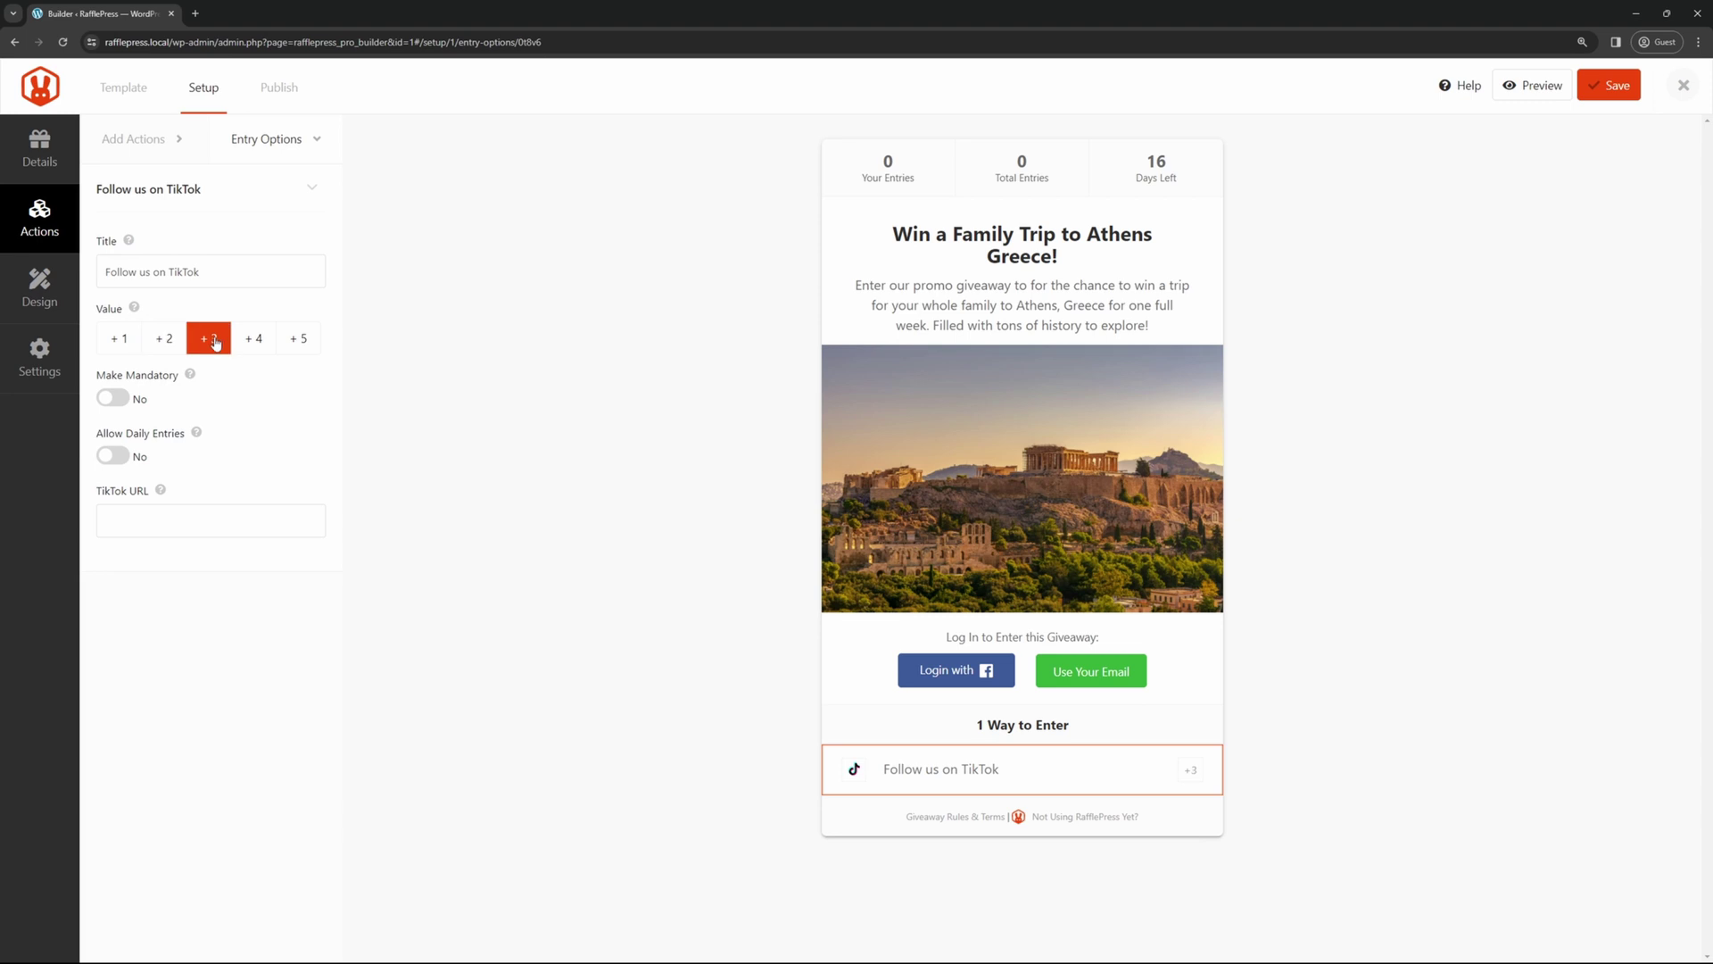
{"action": "mouse_move", "coordinate": [1109, 778]}
{"action": "left_click", "coordinate": [114, 398]}
{"action": "left_click", "coordinate": [210, 520]}
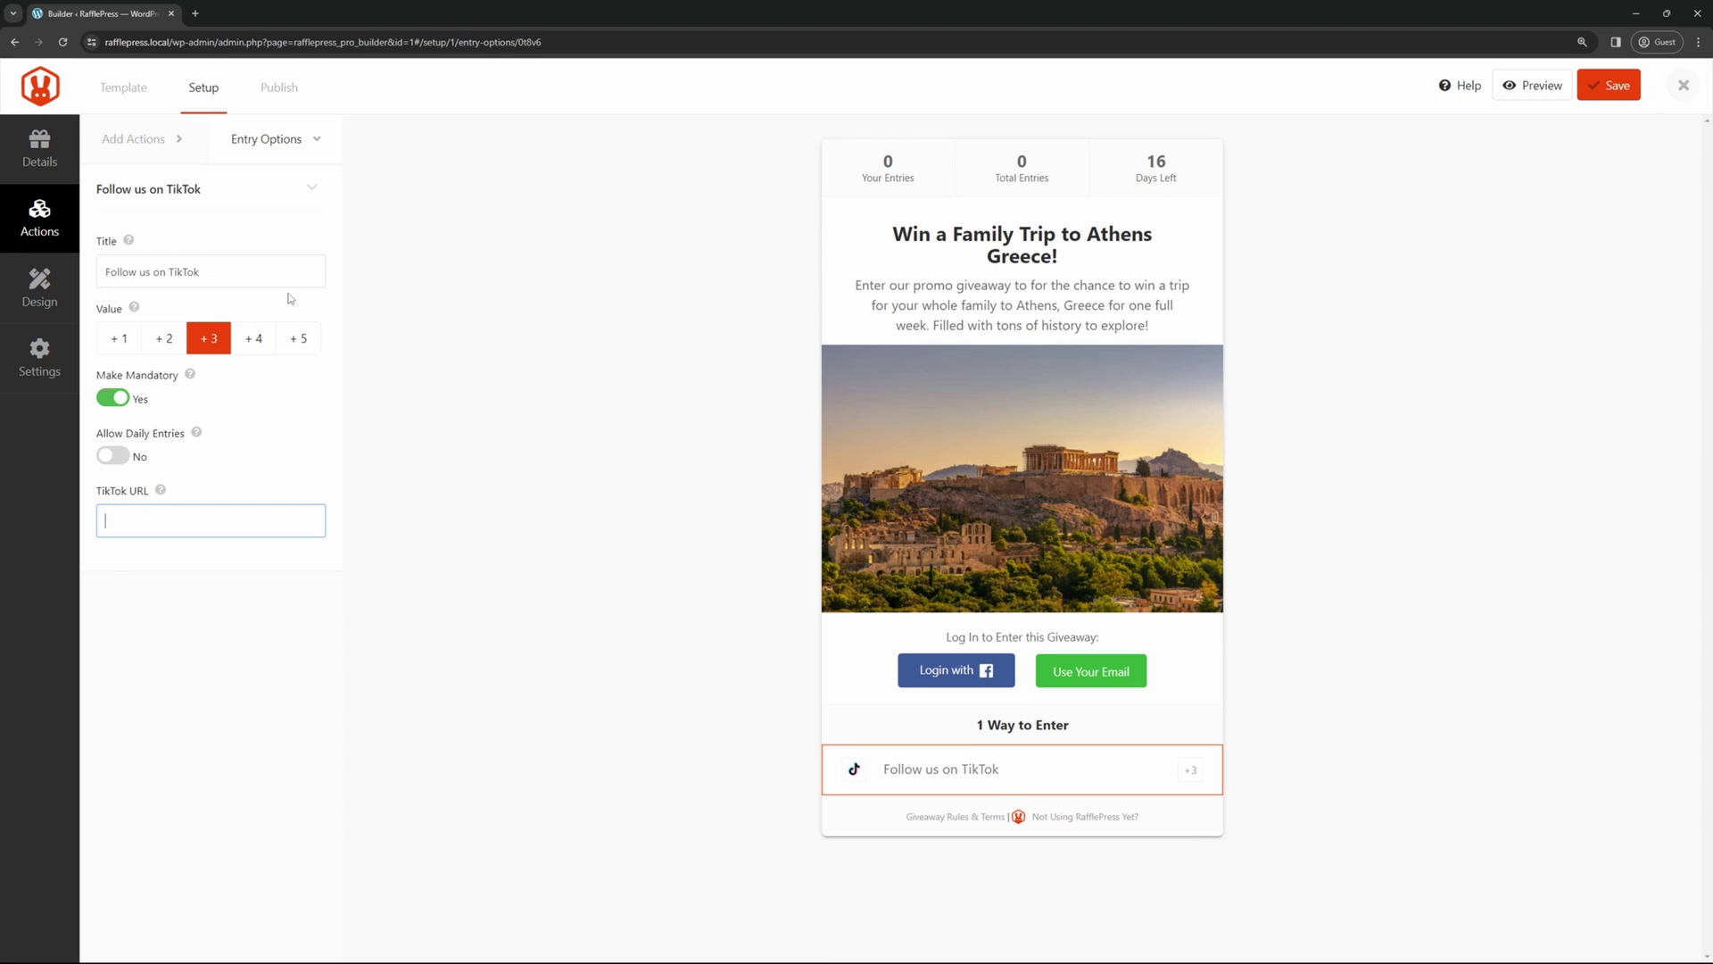
- Add a Refer a Friend - Viral entry capped at 10 referrals
{"action": "left_click", "coordinate": [42, 216]}
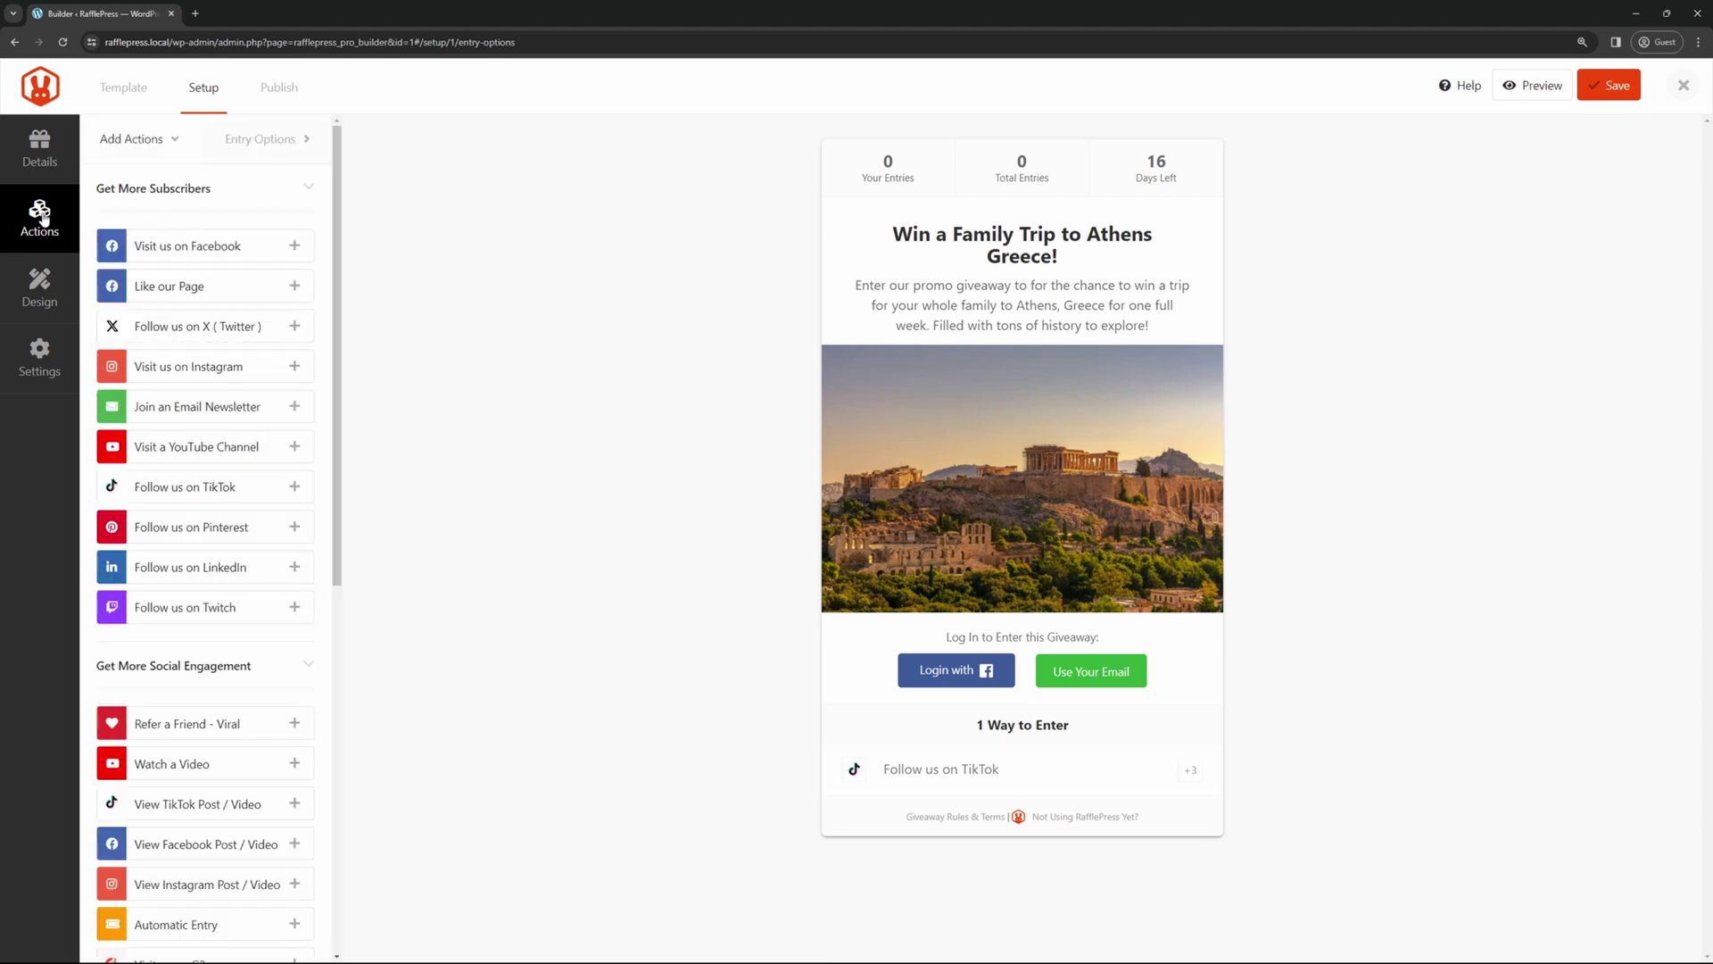
{"action": "scroll", "coordinate": [342, 373], "scroll_direction": "down", "scroll_amount": 2}
{"action": "scroll", "coordinate": [342, 373], "scroll_direction": "down", "scroll_amount": 3}
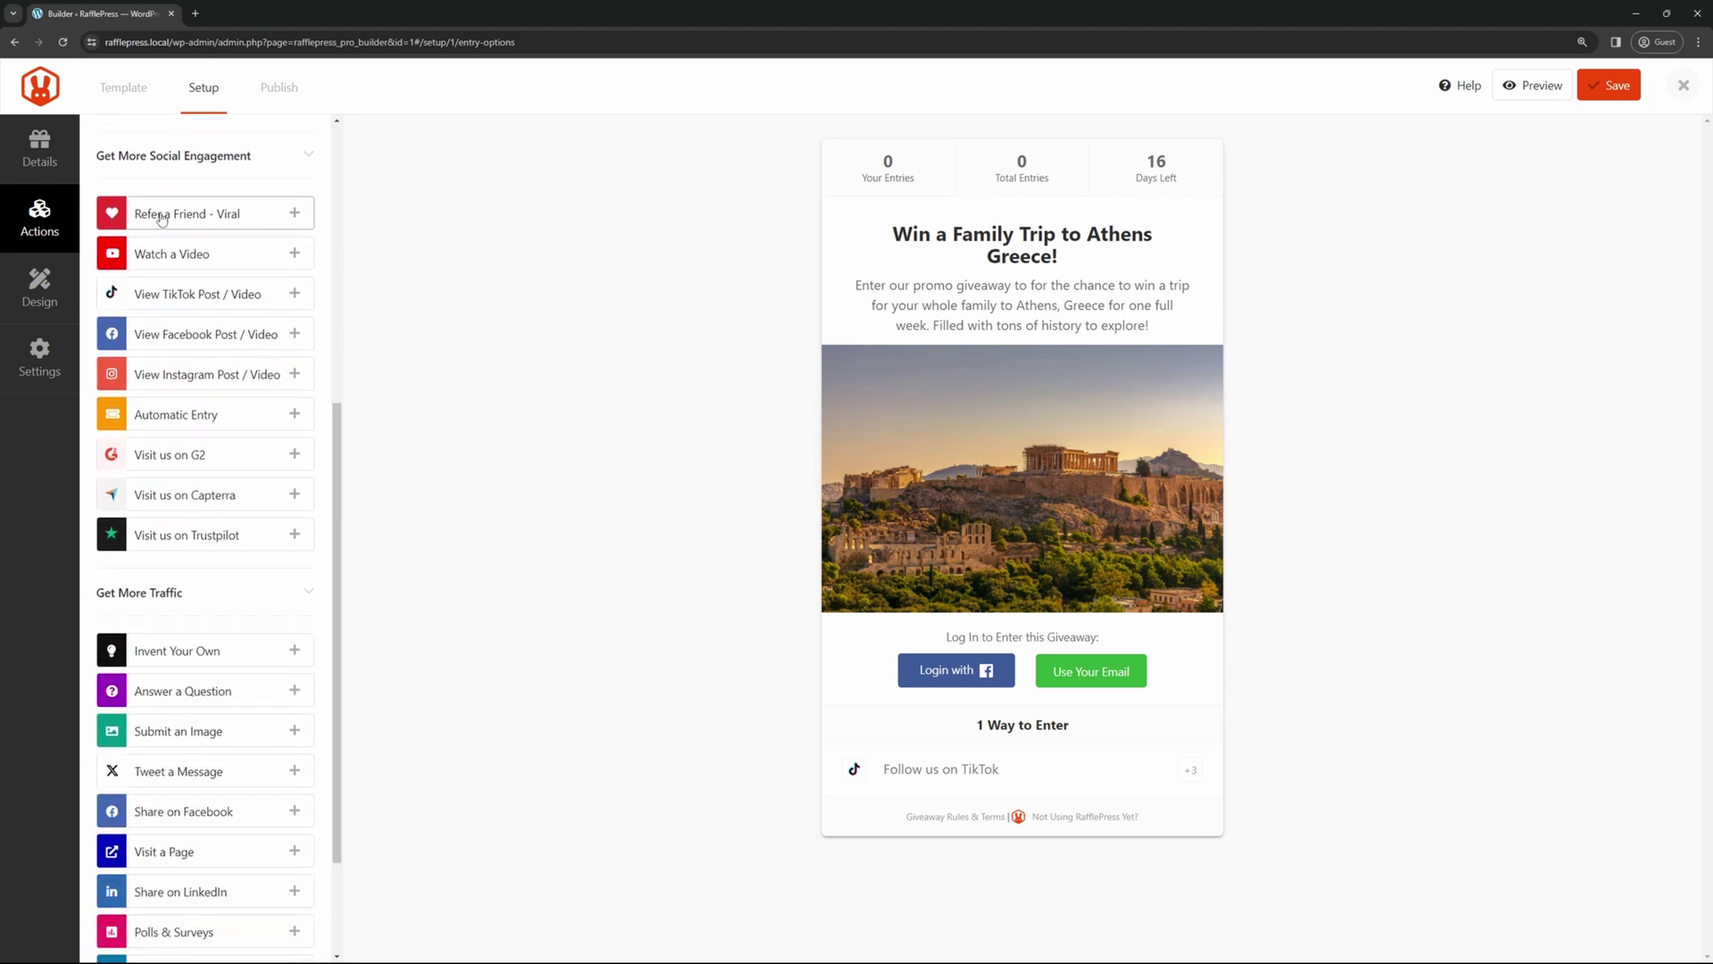
{"action": "left_click", "coordinate": [225, 223]}
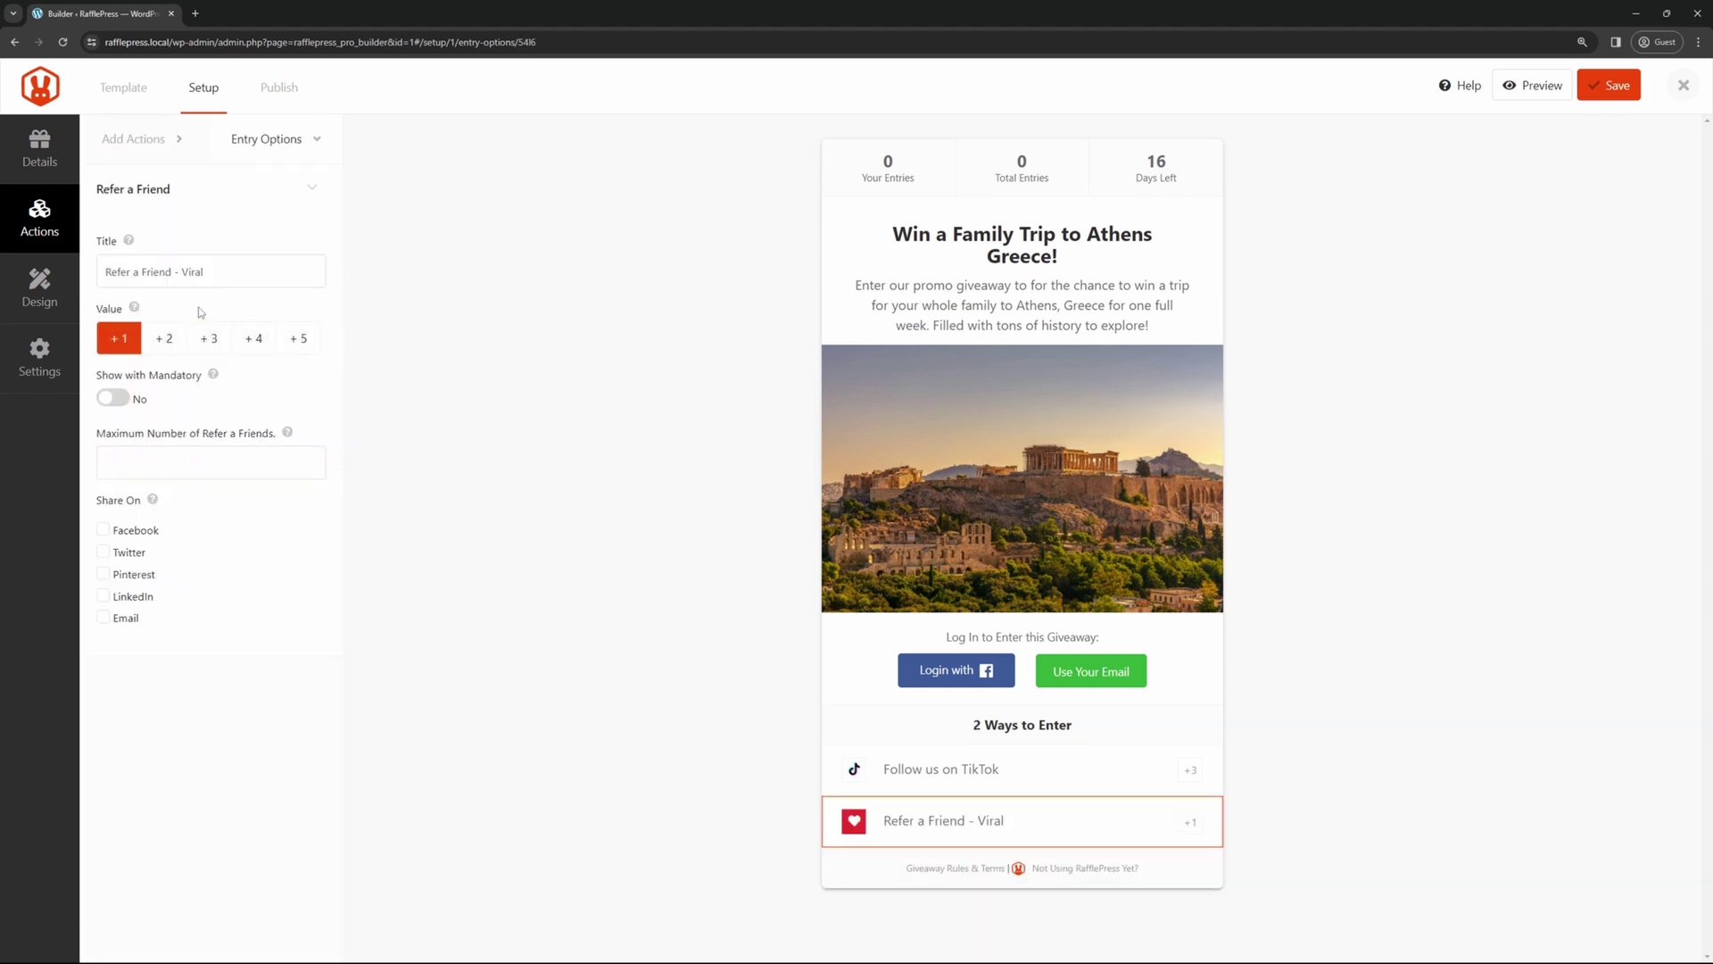
{"action": "left_click_drag", "start_coordinate": [146, 434], "coordinate": [262, 438]}
{"action": "left_click", "coordinate": [262, 438]}
{"action": "left_click", "coordinate": [206, 459]}
- Allow referral sharing on Facebook, Twitter, Pinterest, LinkedIn and Email
{"action": "left_click", "coordinate": [103, 530]}
{"action": "left_click", "coordinate": [104, 552]}
{"action": "left_click", "coordinate": [104, 574]}
{"action": "left_click", "coordinate": [104, 596]}
{"action": "left_click", "coordinate": [103, 617]}
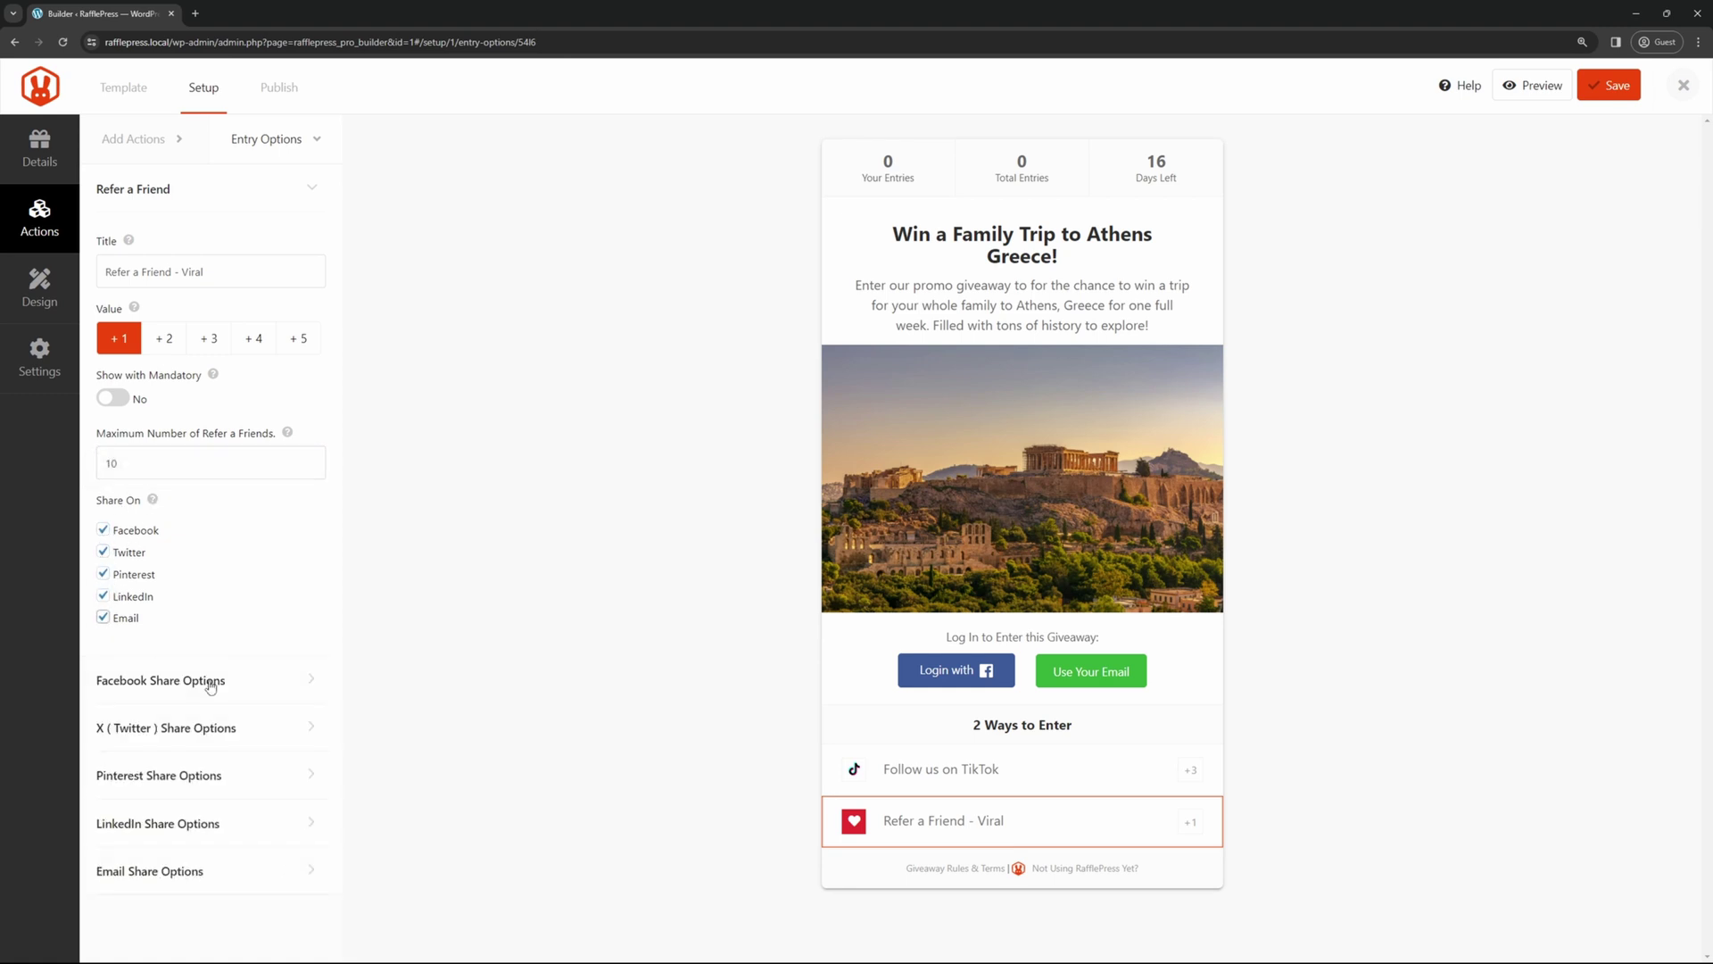
- Look through the Facebook, Pinterest and X share option sections
{"action": "left_click", "coordinate": [210, 685]}
{"action": "scroll", "coordinate": [192, 615], "scroll_direction": "down", "scroll_amount": 3}
{"action": "left_click", "coordinate": [172, 543]}
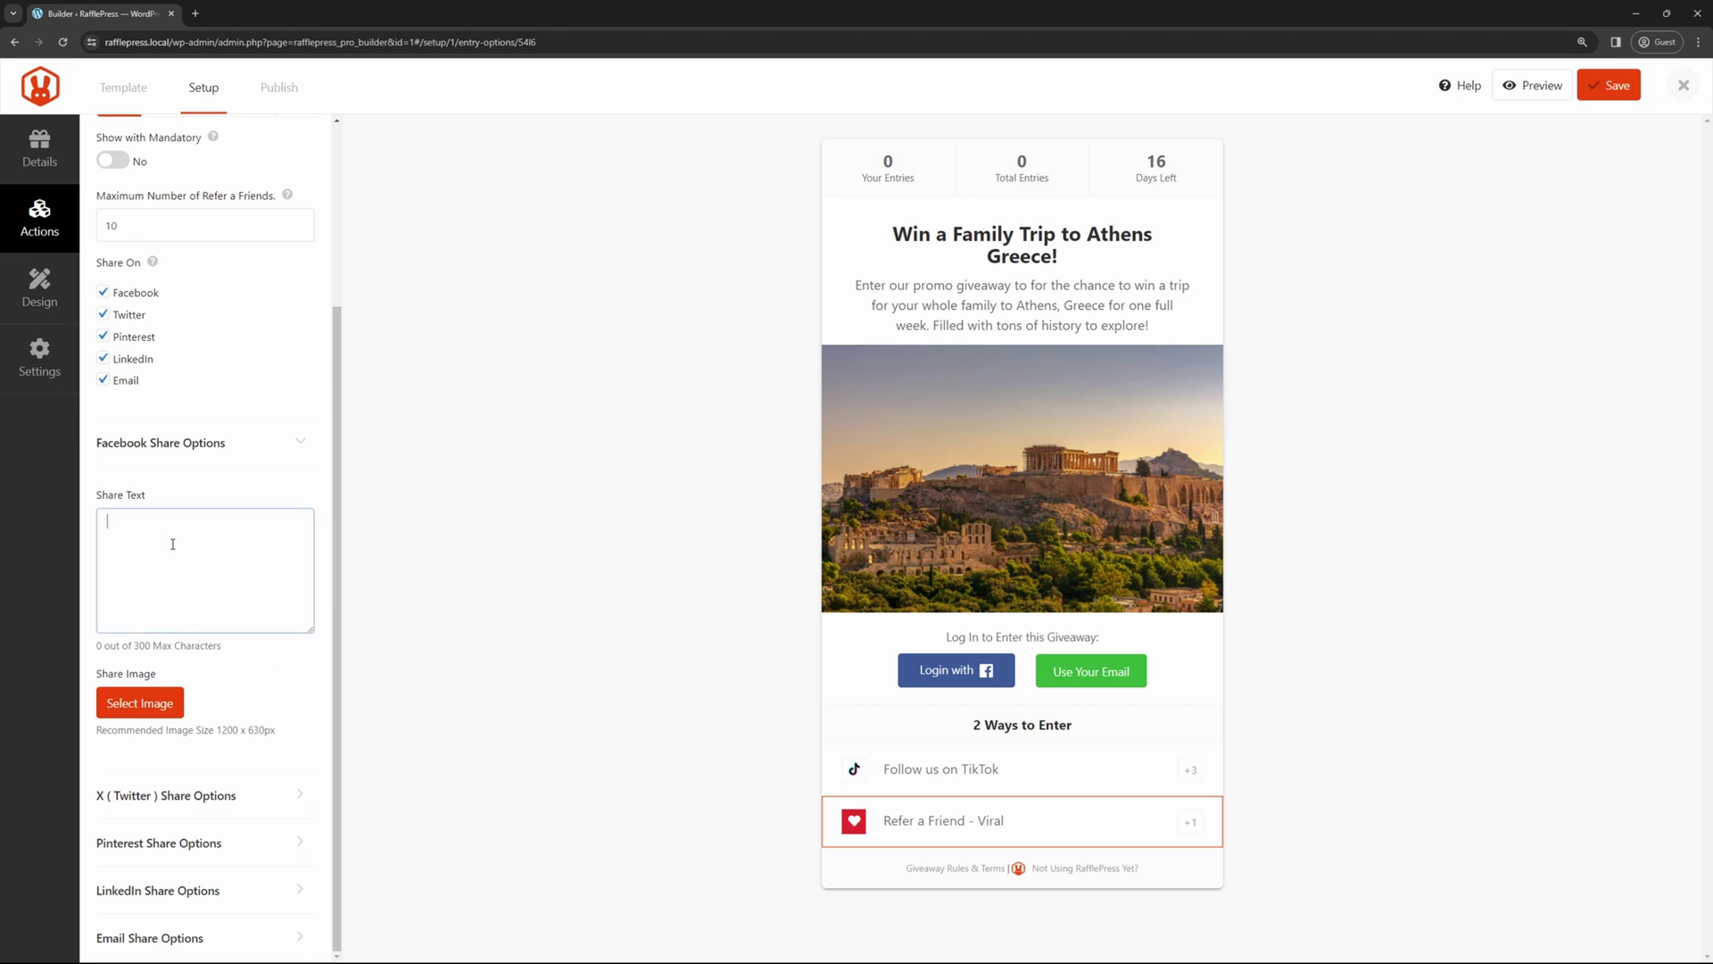
{"action": "left_click", "coordinate": [205, 443]}
{"action": "left_click", "coordinate": [156, 773]}
{"action": "left_click", "coordinate": [235, 732]}
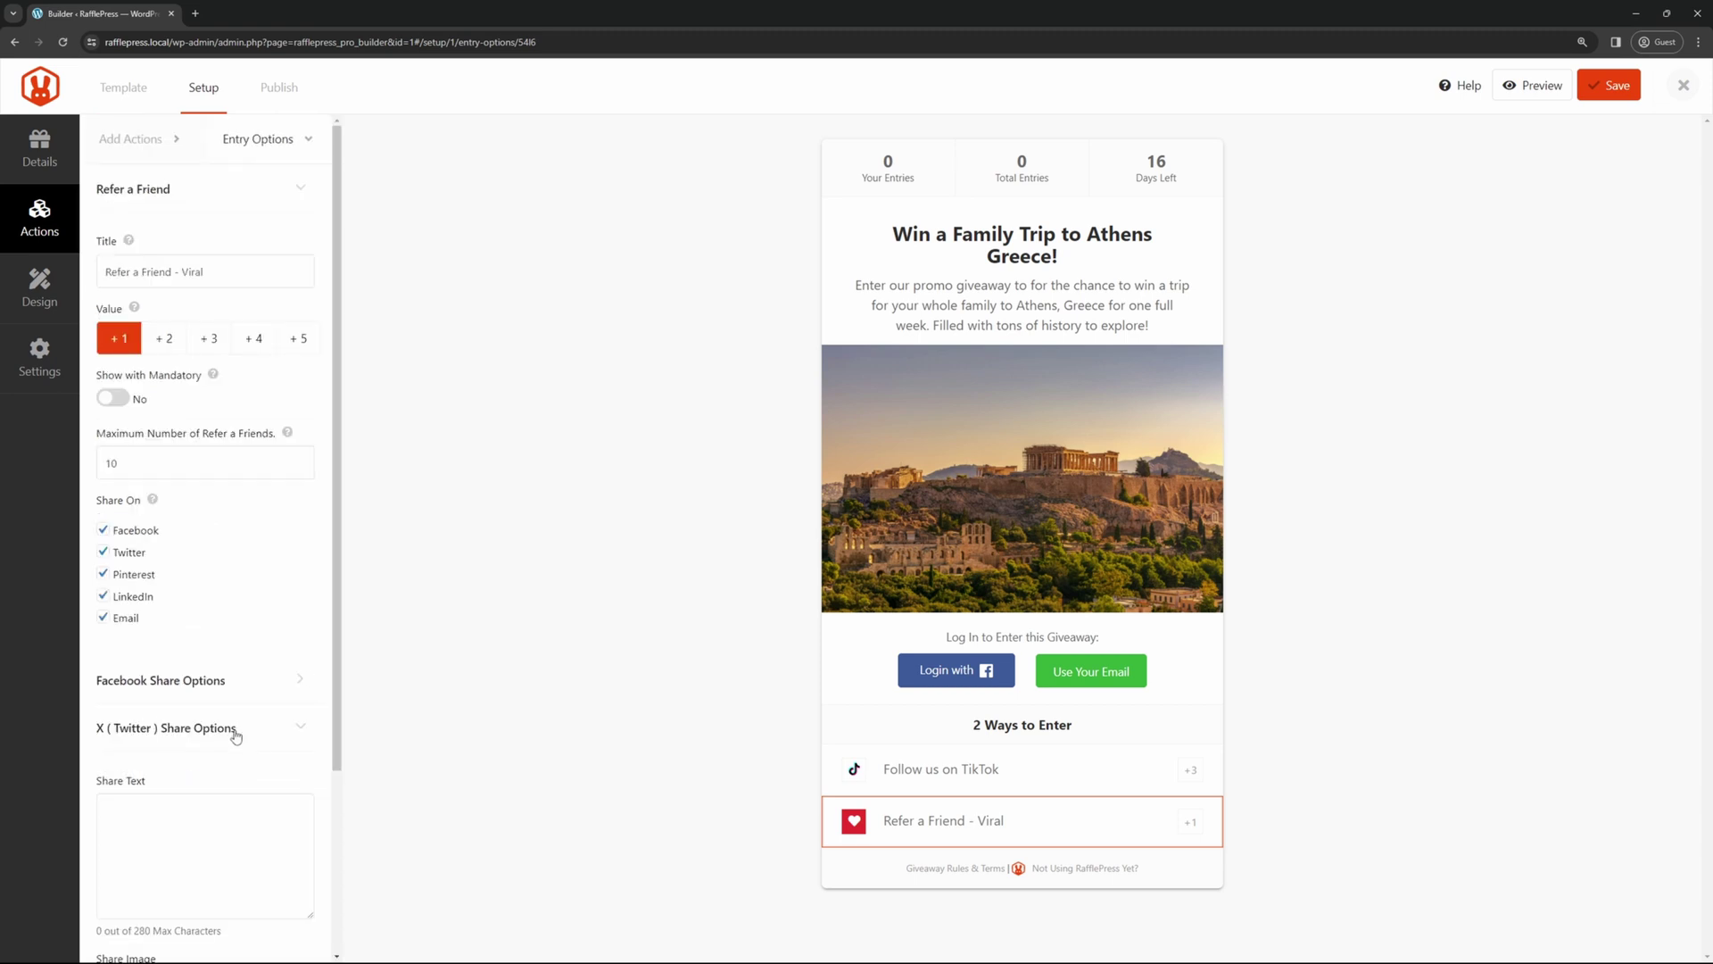
{"action": "left_click", "coordinate": [236, 727]}
{"action": "left_click", "coordinate": [131, 138]}
- Add a Tweet a Message entry from Get More Traffic and check its title and tweet fields
{"action": "scroll", "coordinate": [241, 294], "scroll_direction": "down", "scroll_amount": 3}
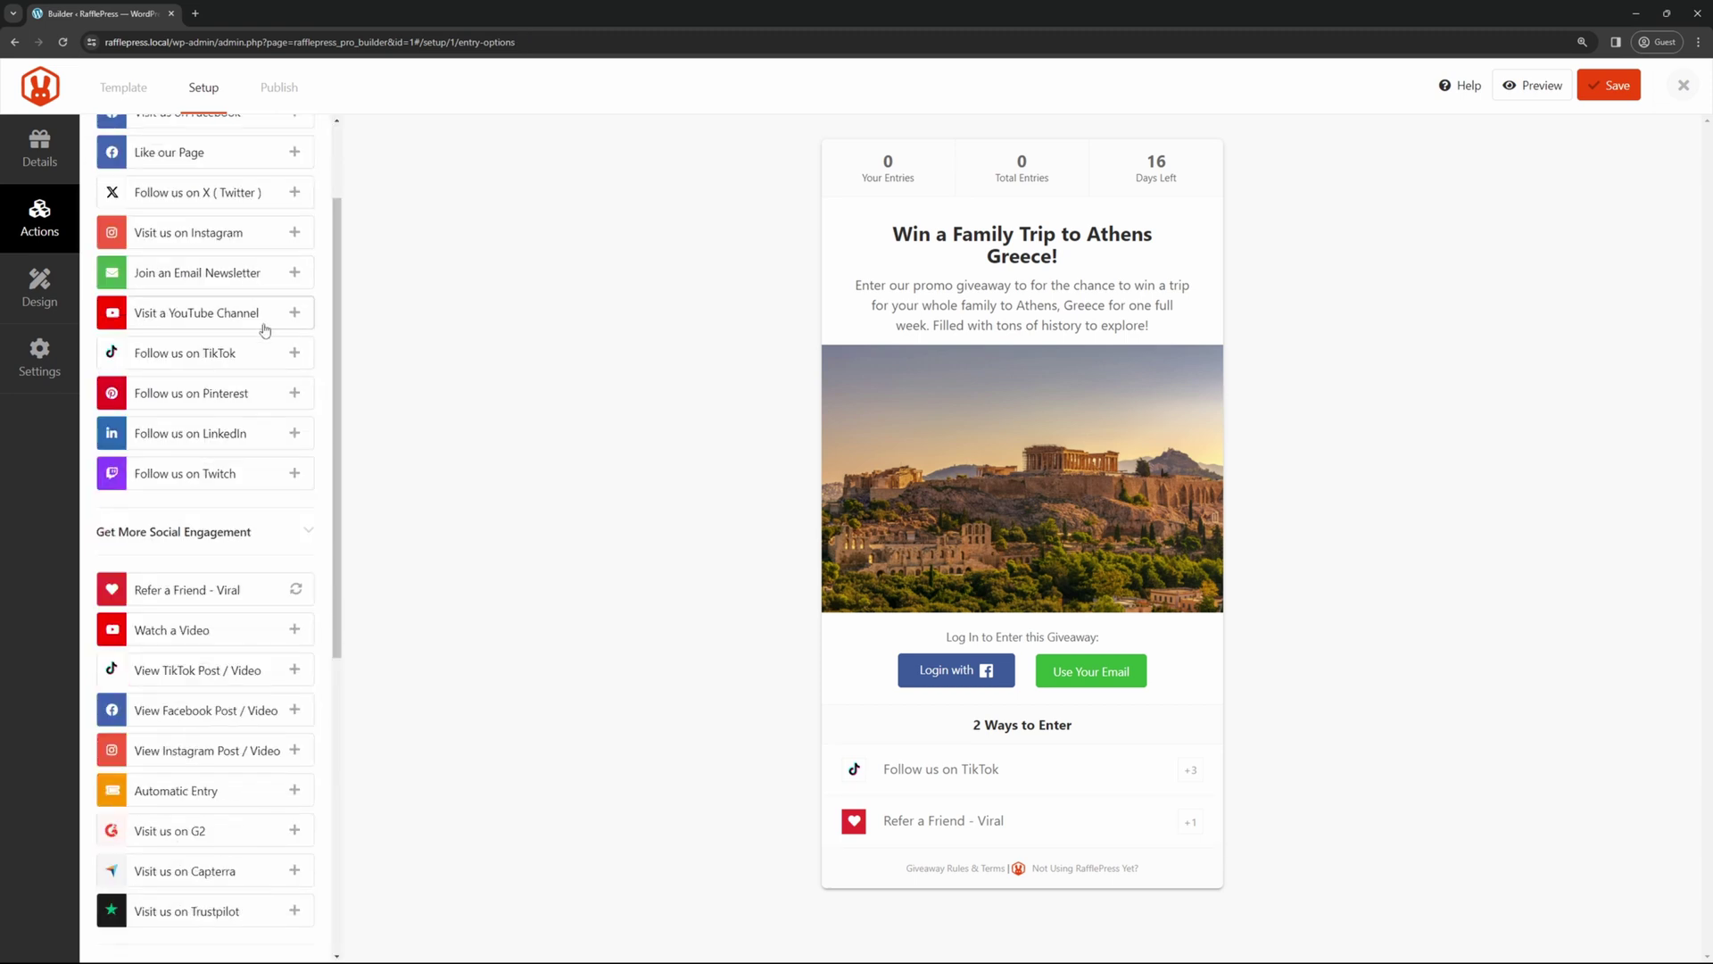
{"action": "scroll", "coordinate": [265, 330], "scroll_direction": "down", "scroll_amount": 4}
{"action": "scroll", "coordinate": [238, 318], "scroll_direction": "down", "scroll_amount": 1}
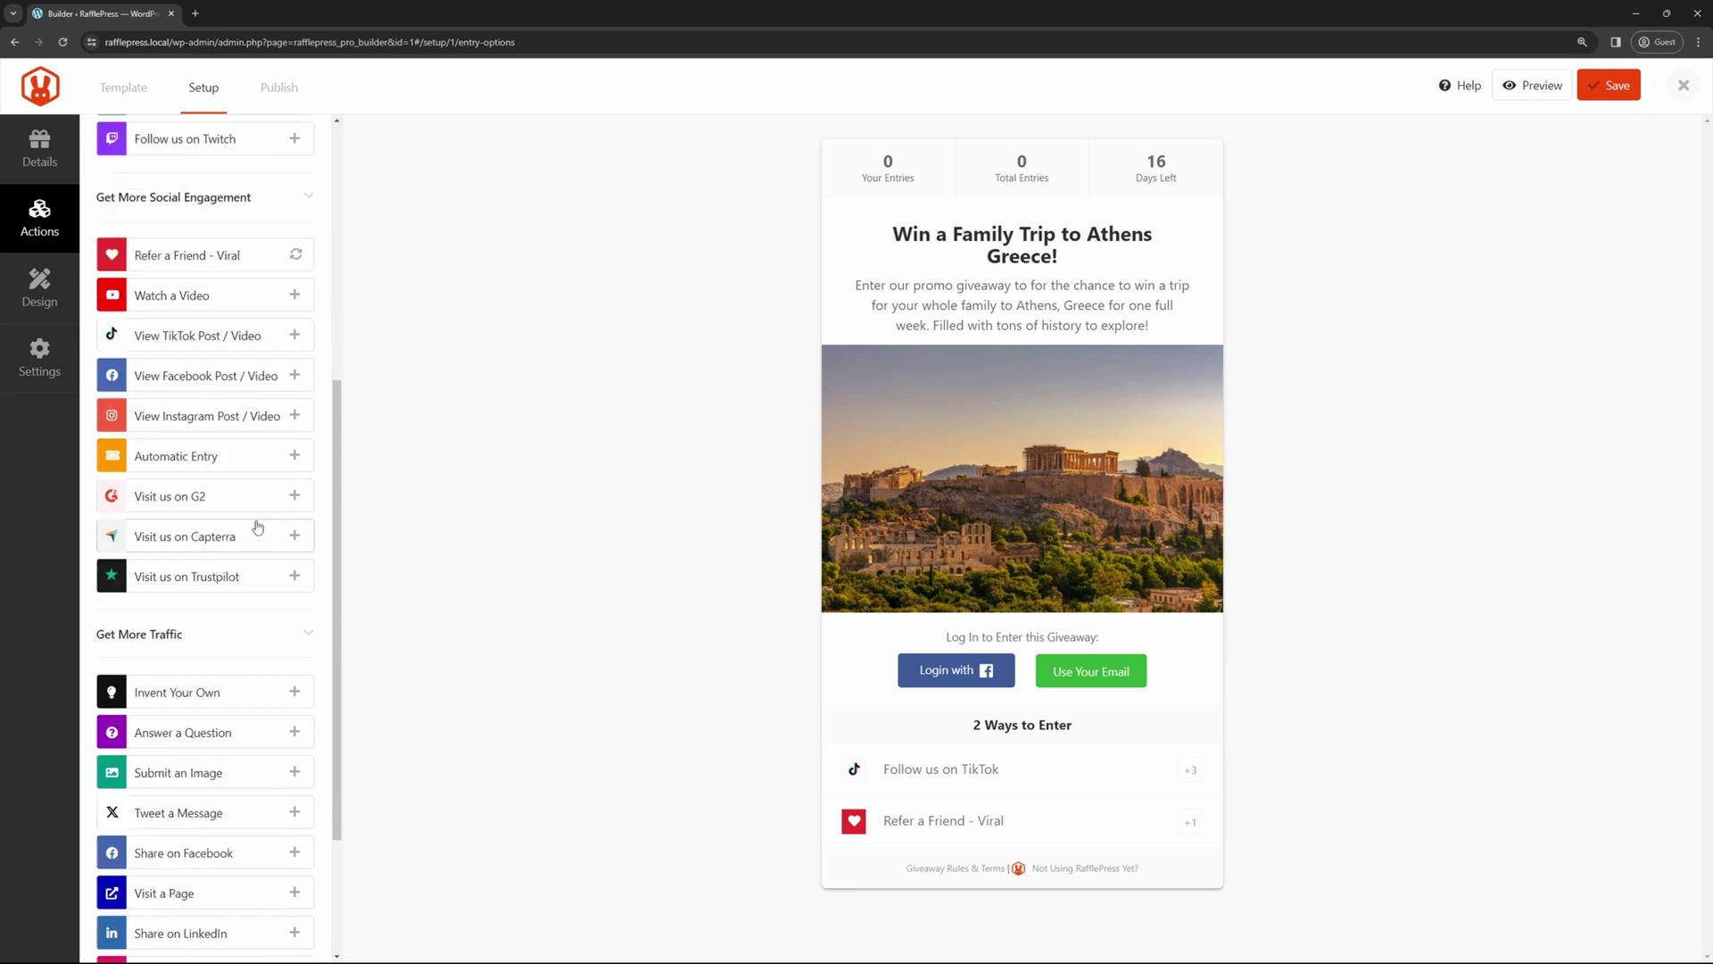
{"action": "scroll", "coordinate": [258, 526], "scroll_direction": "down", "scroll_amount": 3}
{"action": "left_click", "coordinate": [245, 612]}
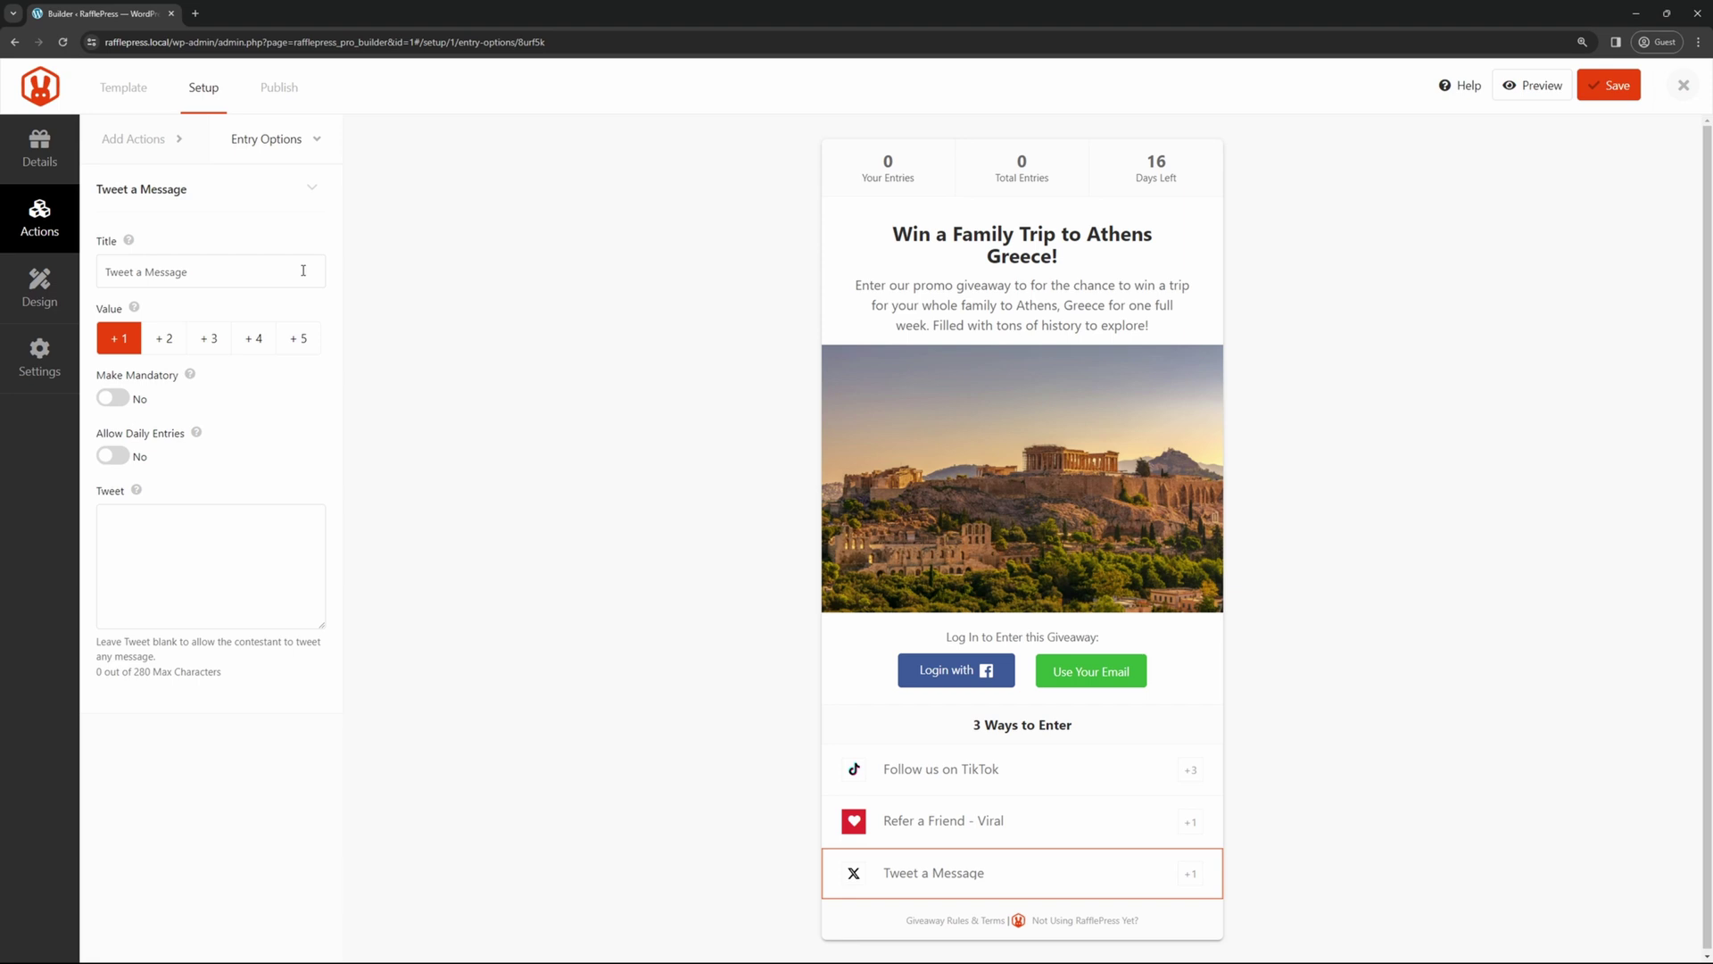
{"action": "triple_click", "coordinate": [167, 269]}
{"action": "left_click", "coordinate": [295, 272]}
{"action": "left_click", "coordinate": [208, 550]}
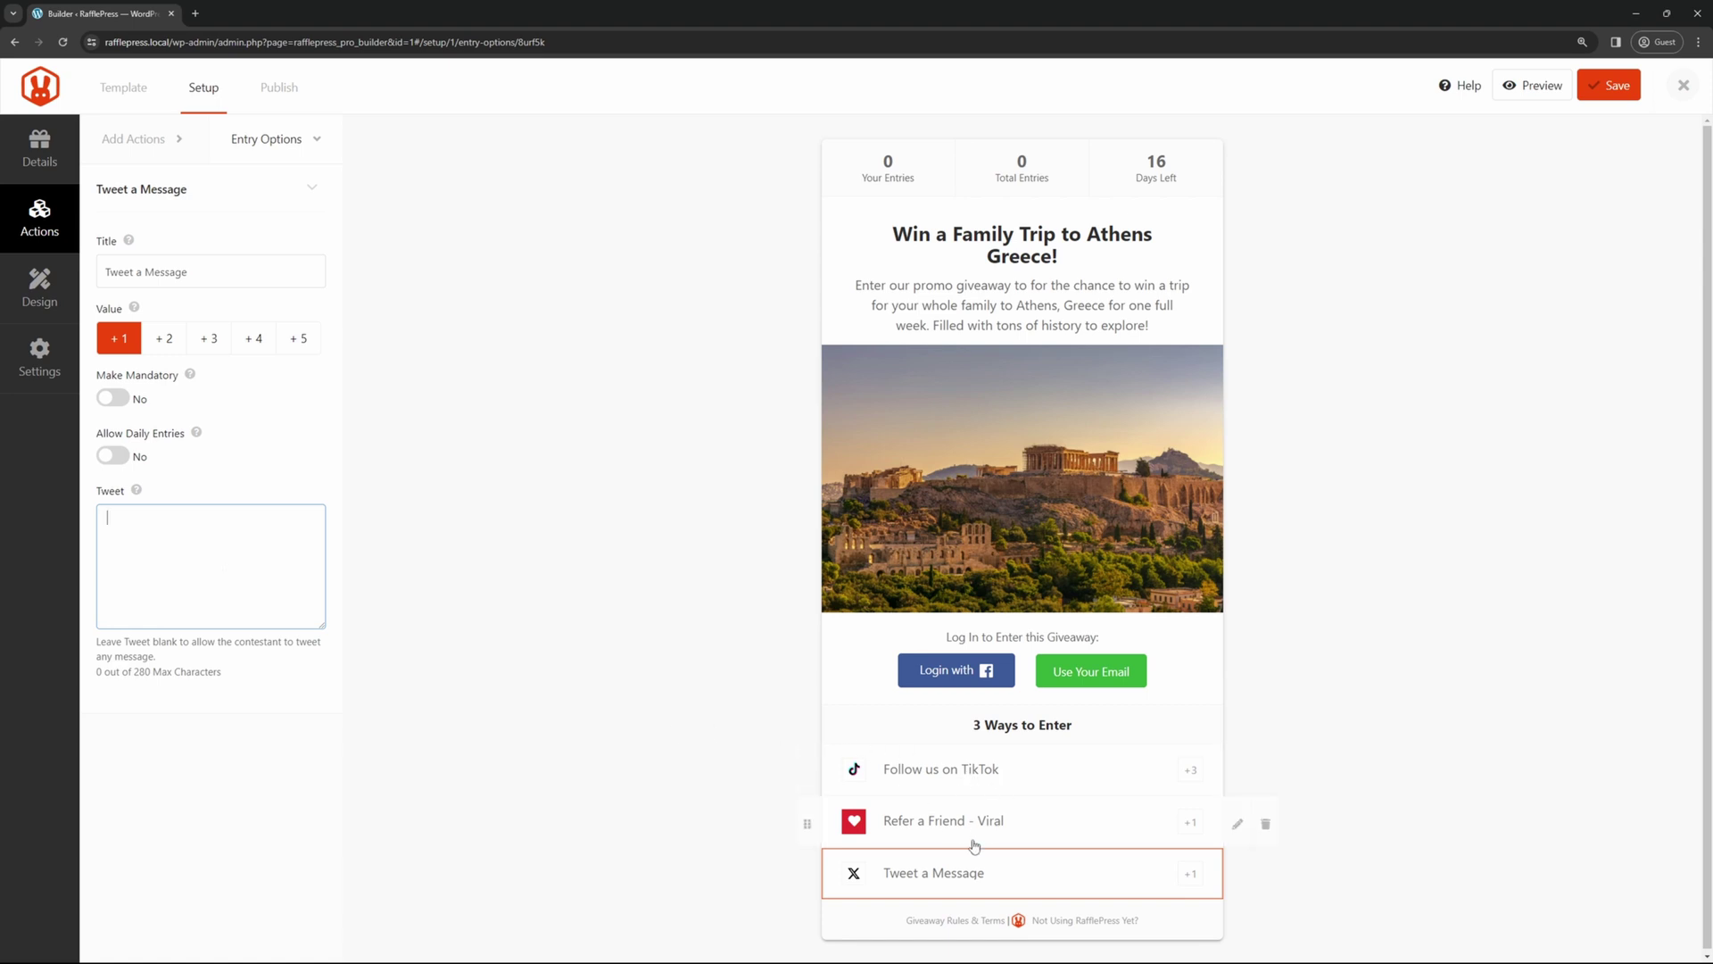
- Set the layout to Image, Header, Text and the fonts to Sansita with Open Sans
{"action": "left_click", "coordinate": [42, 297]}
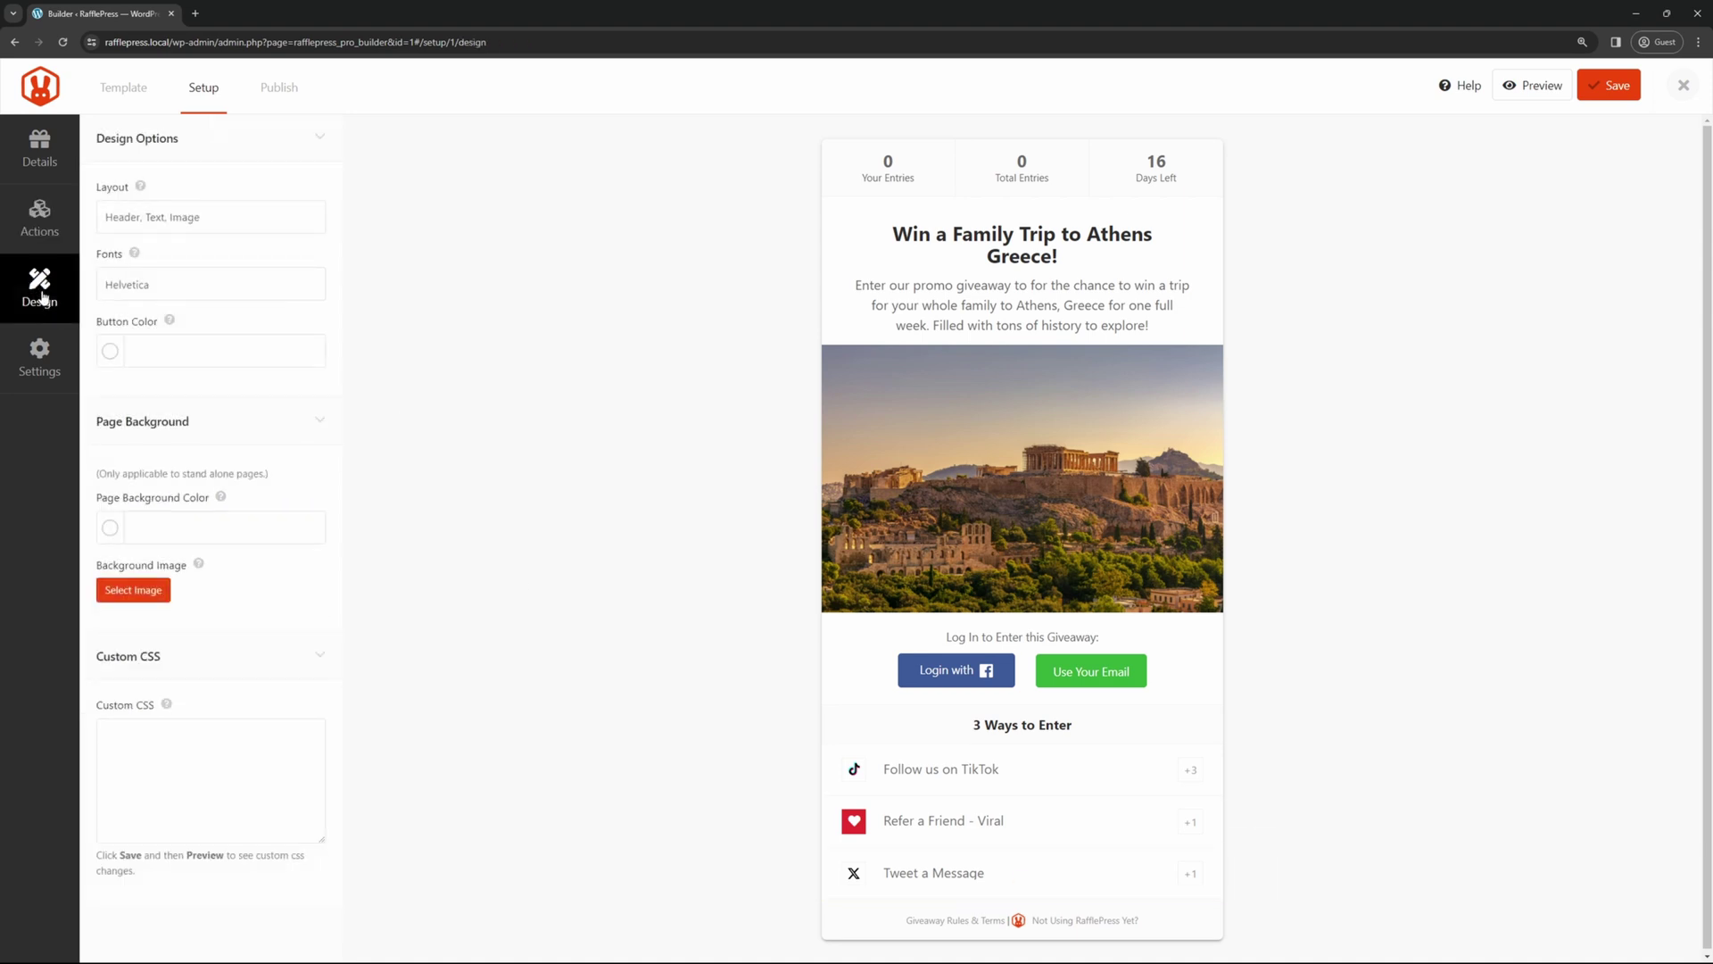
{"action": "left_click", "coordinate": [246, 223]}
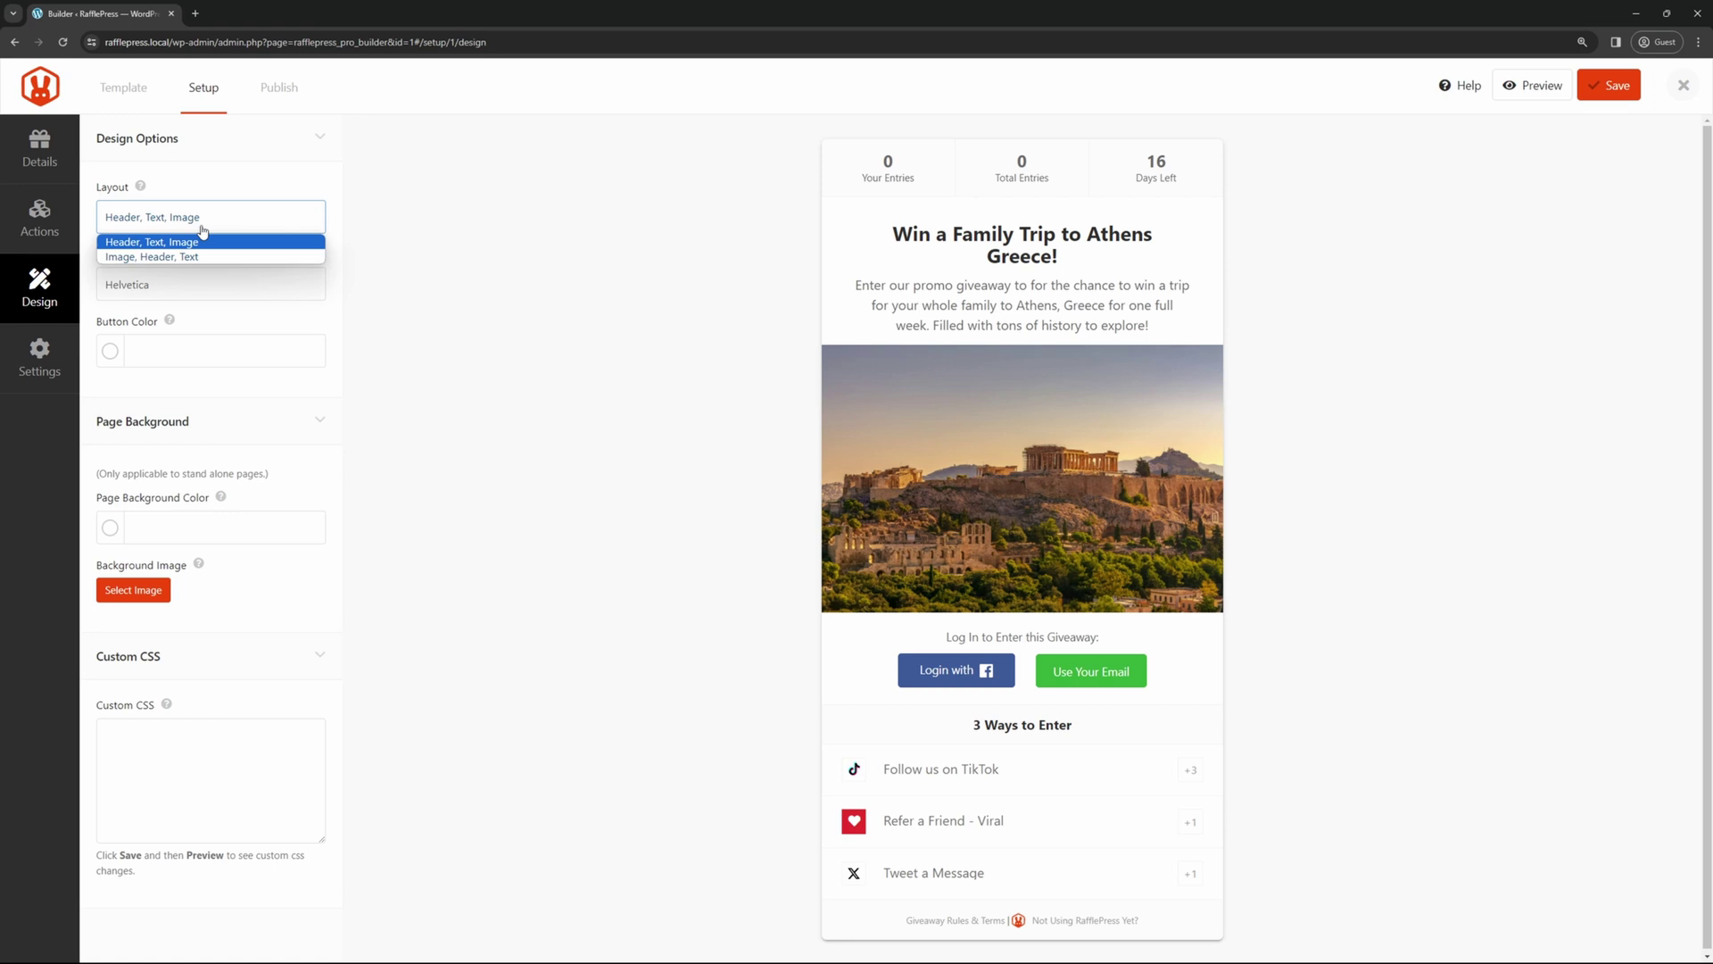
{"action": "left_click", "coordinate": [164, 257]}
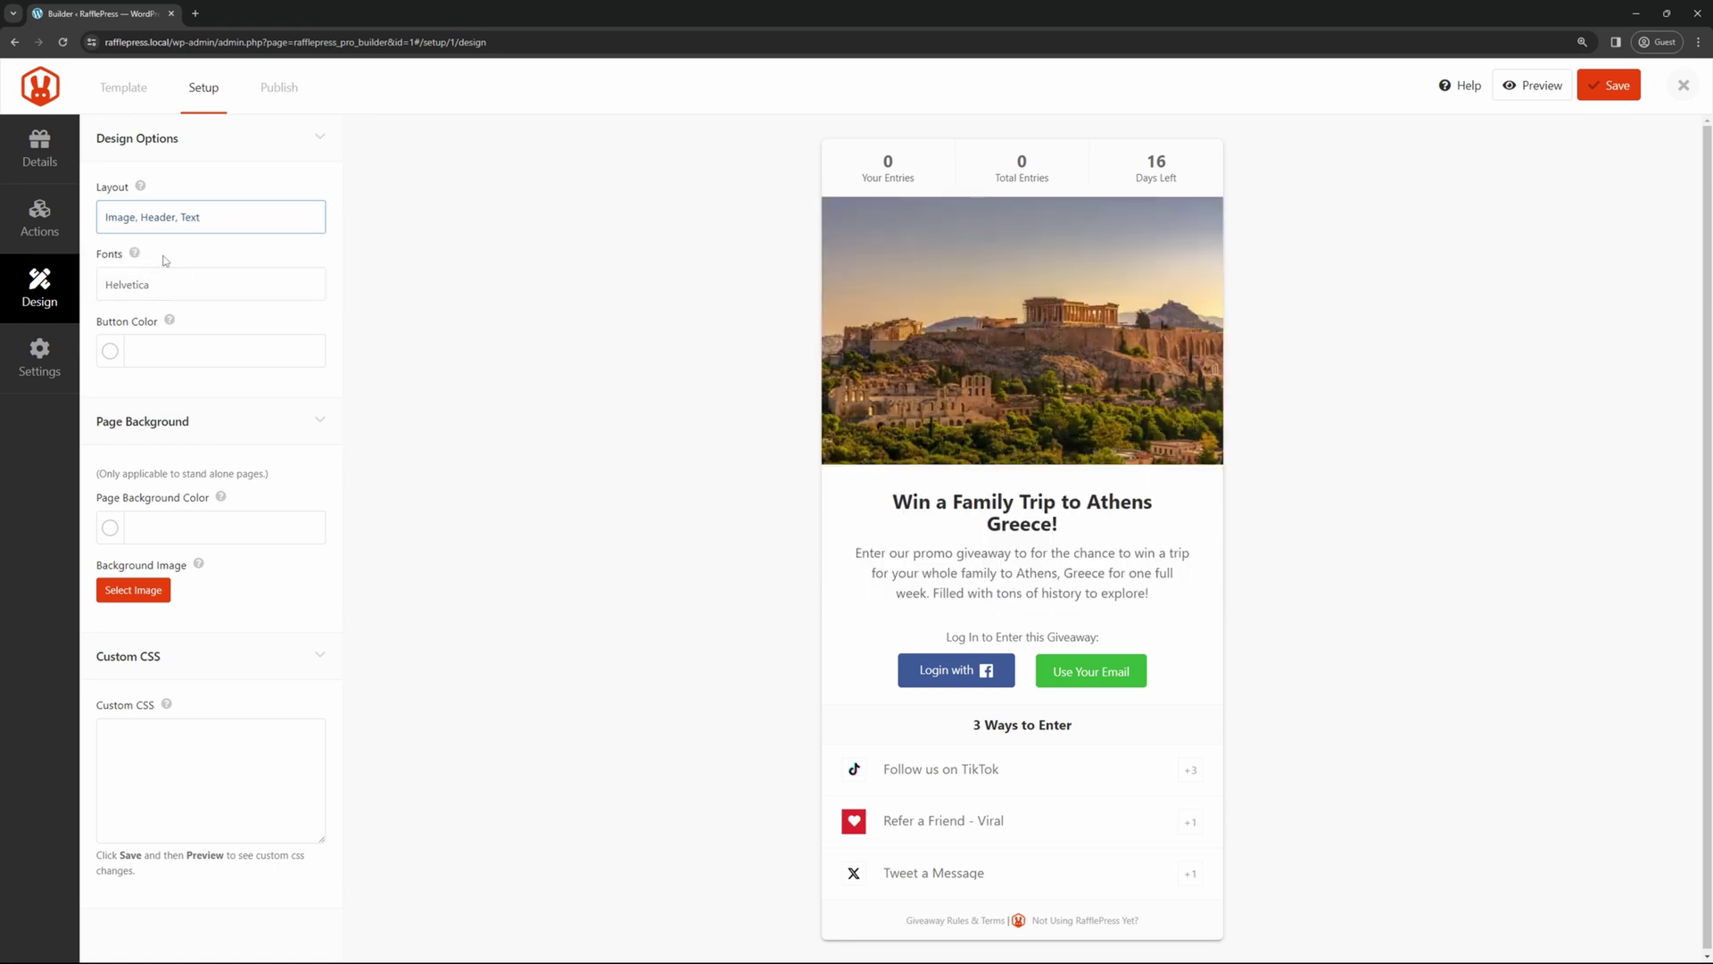
{"action": "left_click", "coordinate": [170, 282]}
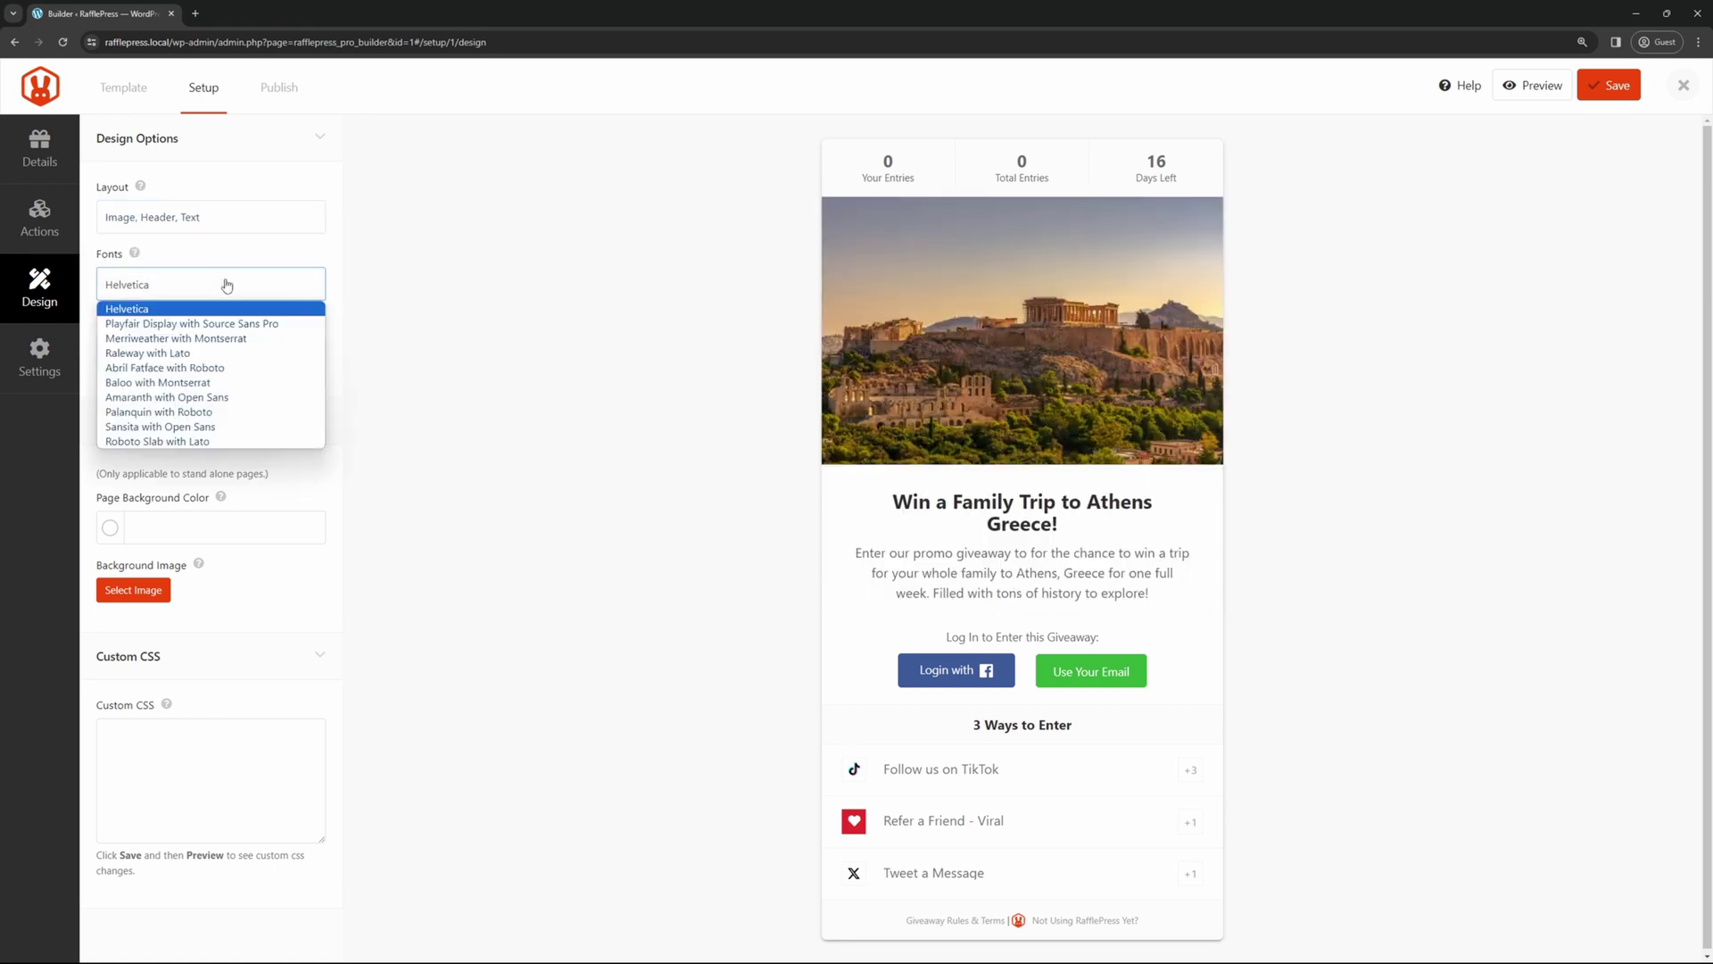
{"action": "left_click", "coordinate": [194, 367]}
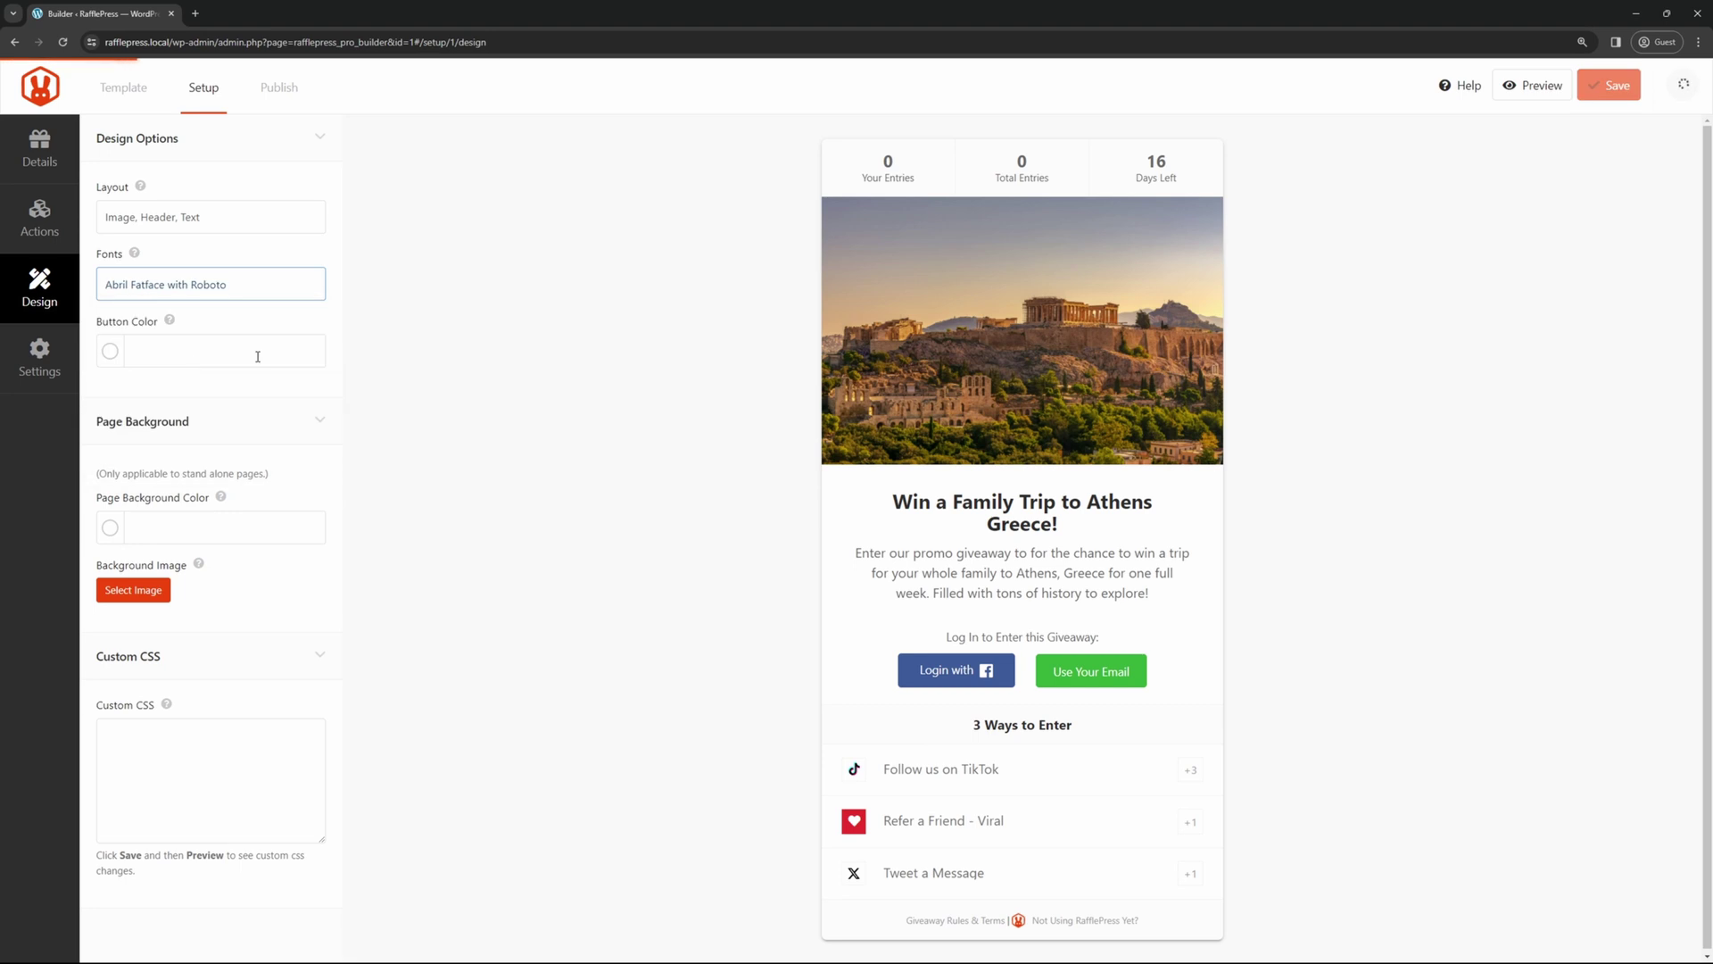
{"action": "left_click", "coordinate": [198, 290]}
{"action": "left_click", "coordinate": [198, 398]}
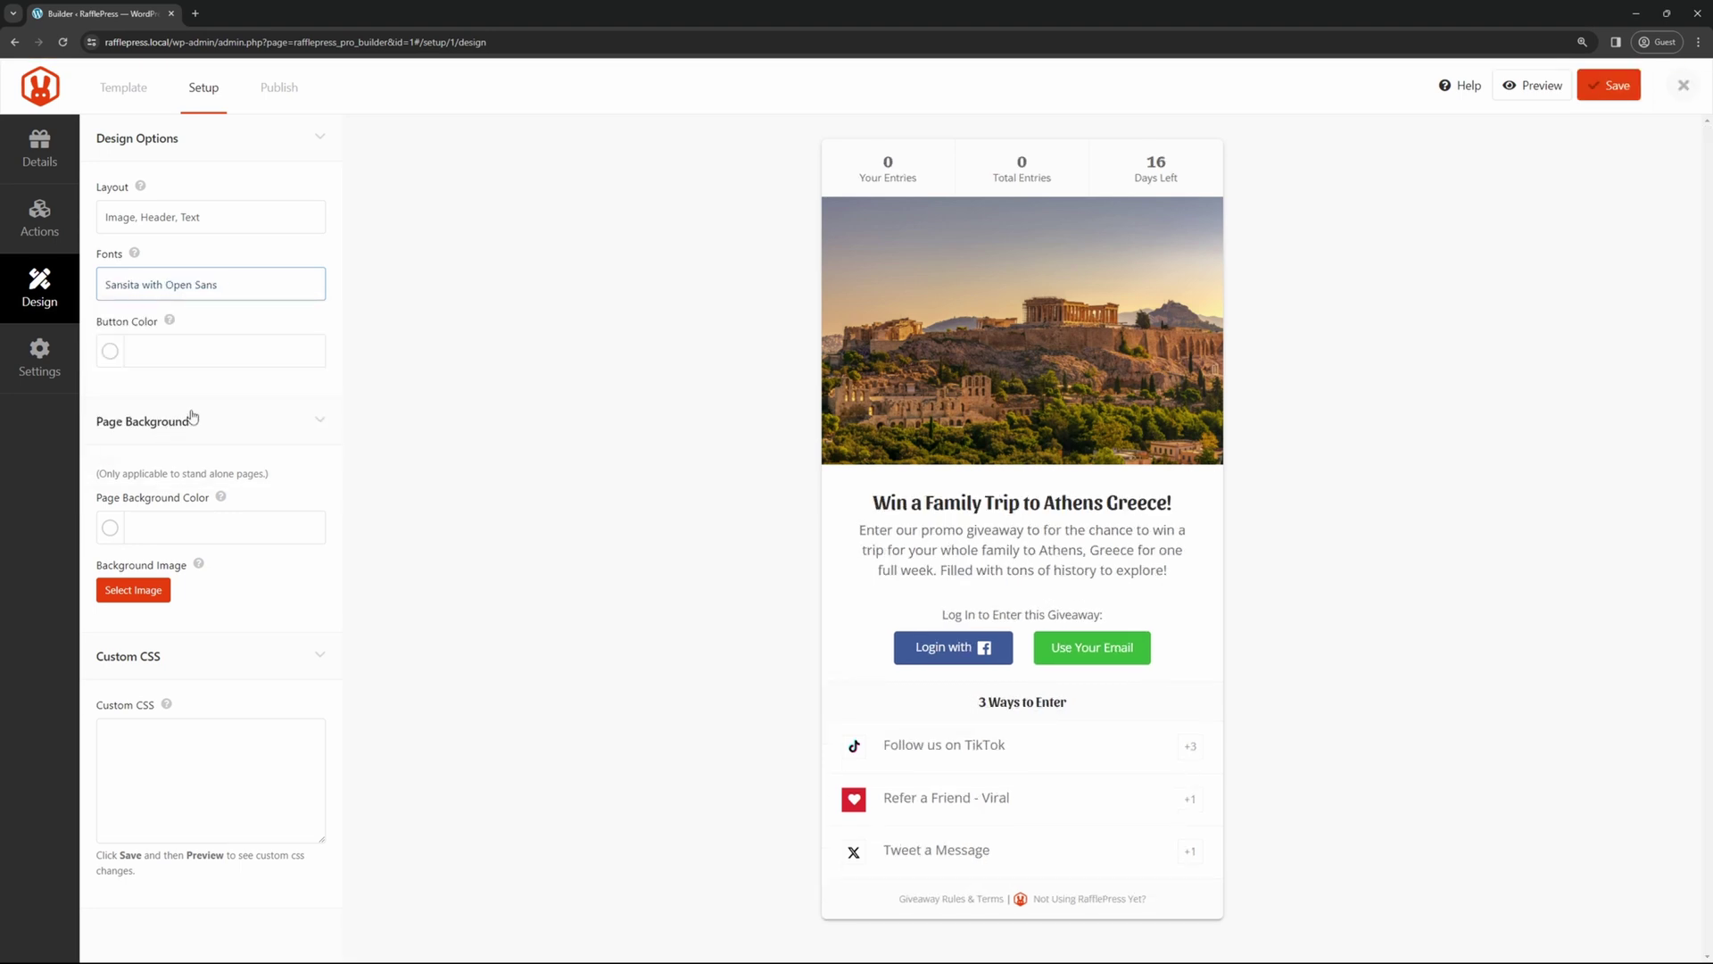
- Make the buttons blue #3398DB and the page background #3D556E
{"action": "left_click", "coordinate": [109, 357]}
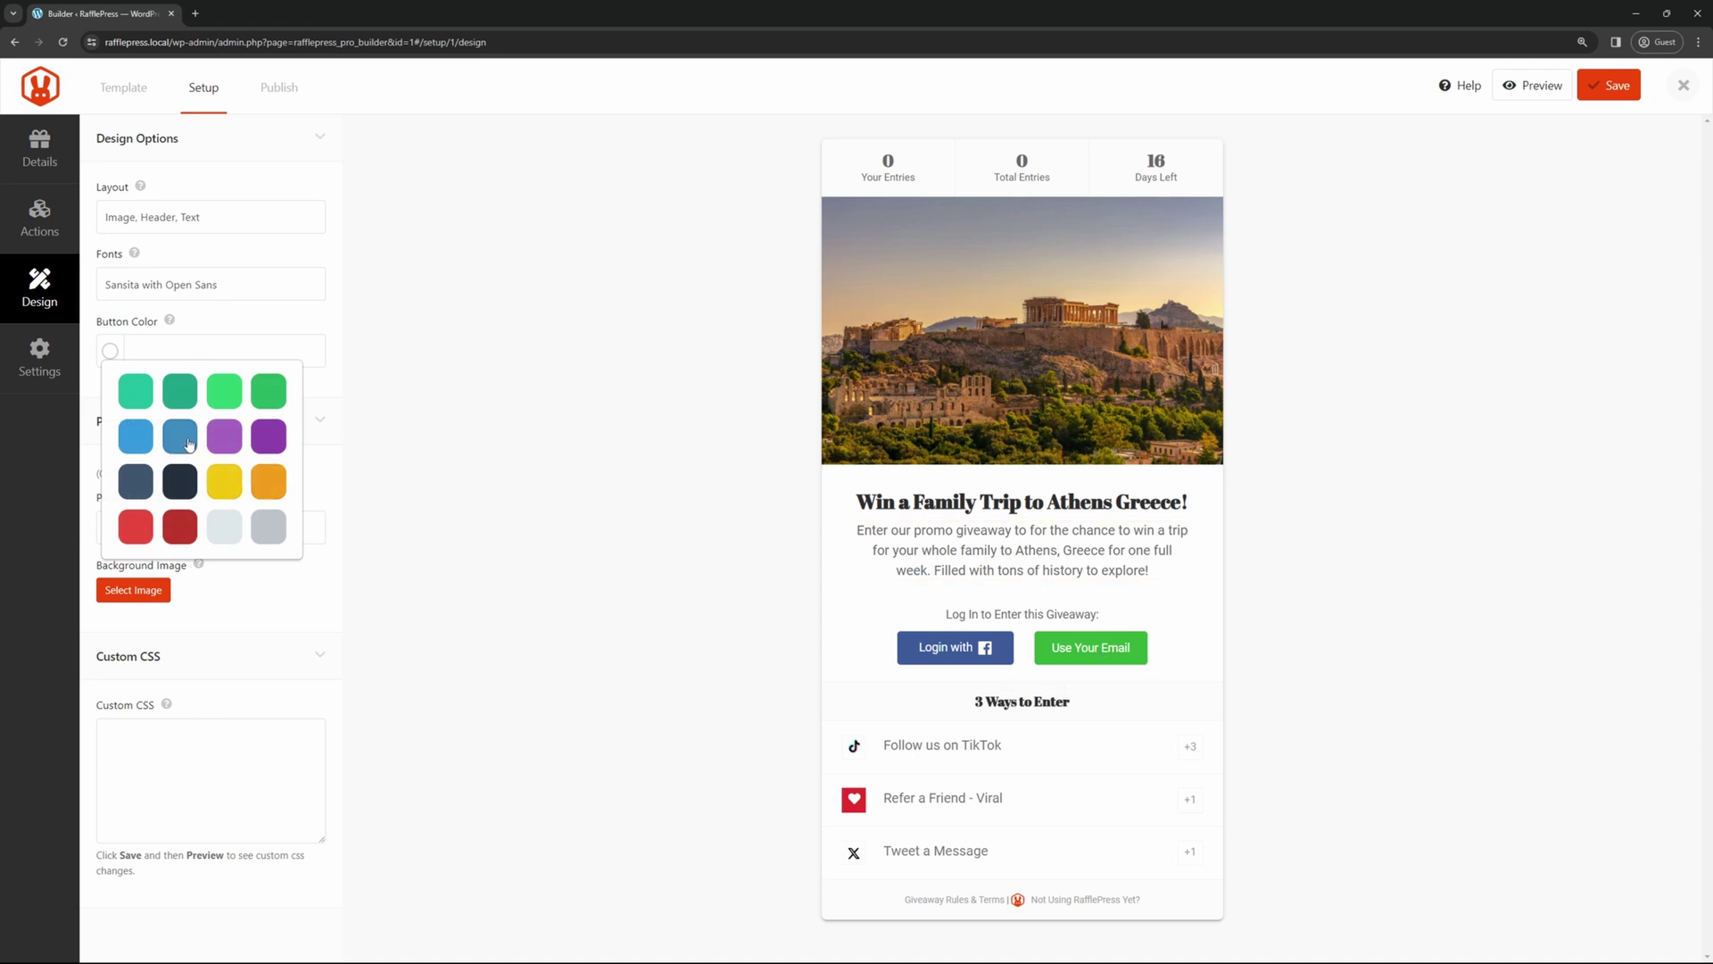
{"action": "left_click", "coordinate": [136, 436]}
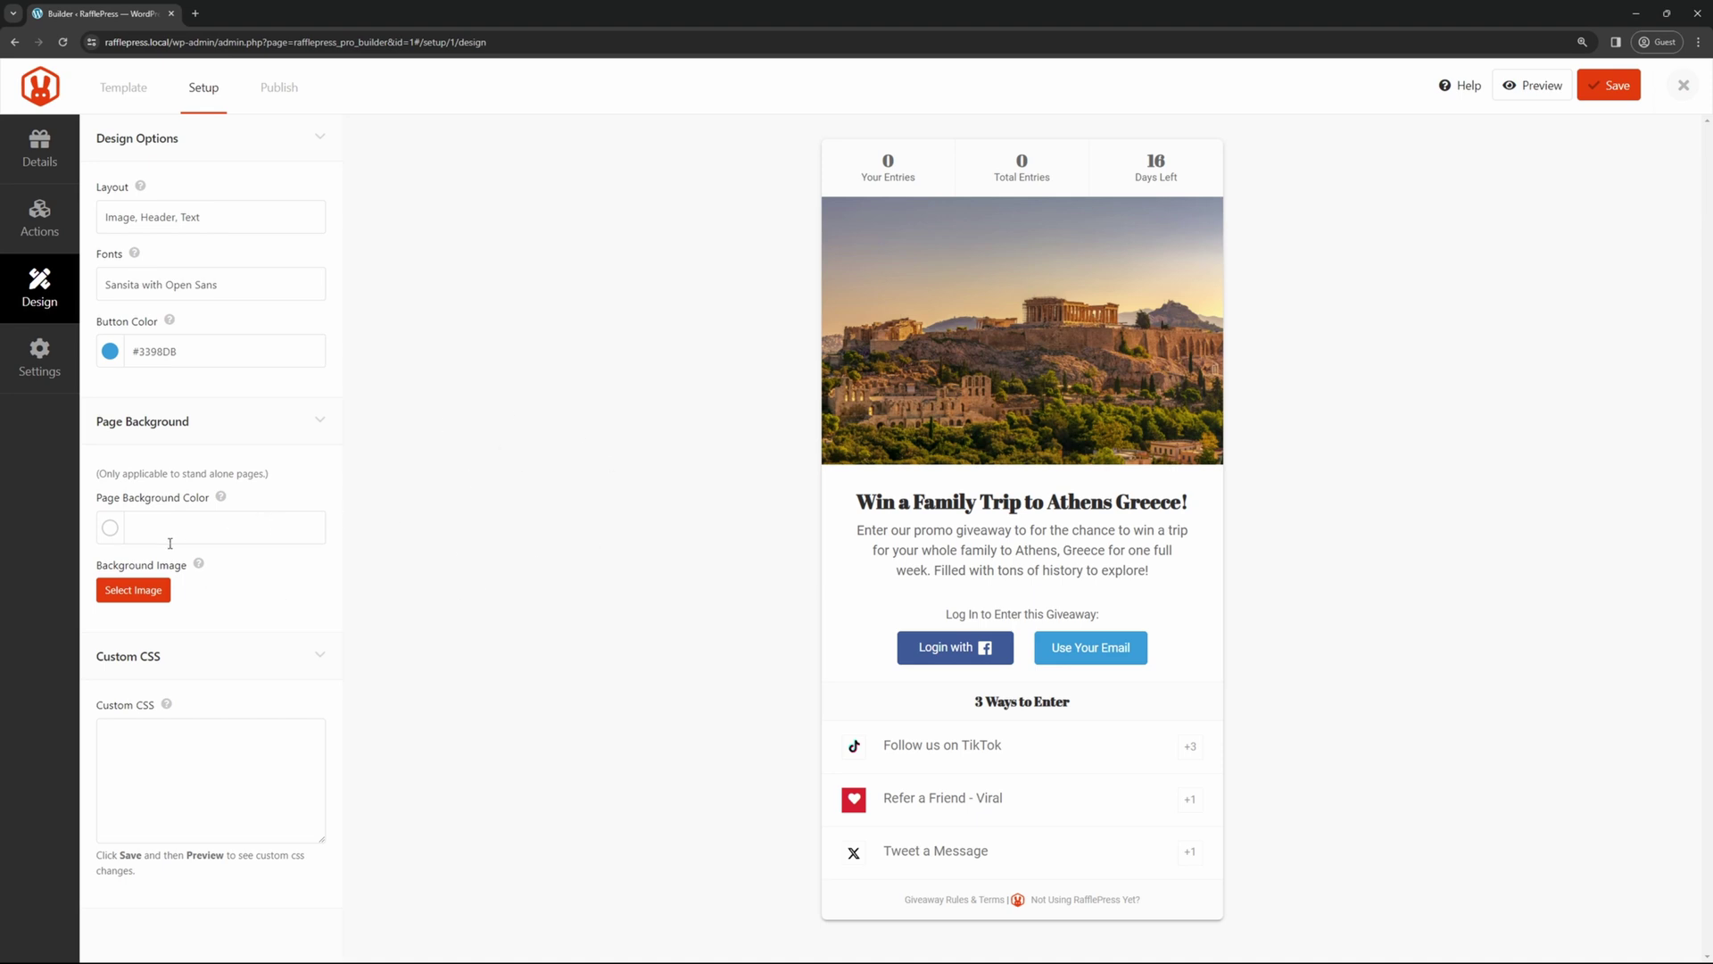
{"action": "left_click", "coordinate": [114, 527]}
{"action": "left_click", "coordinate": [272, 662]}
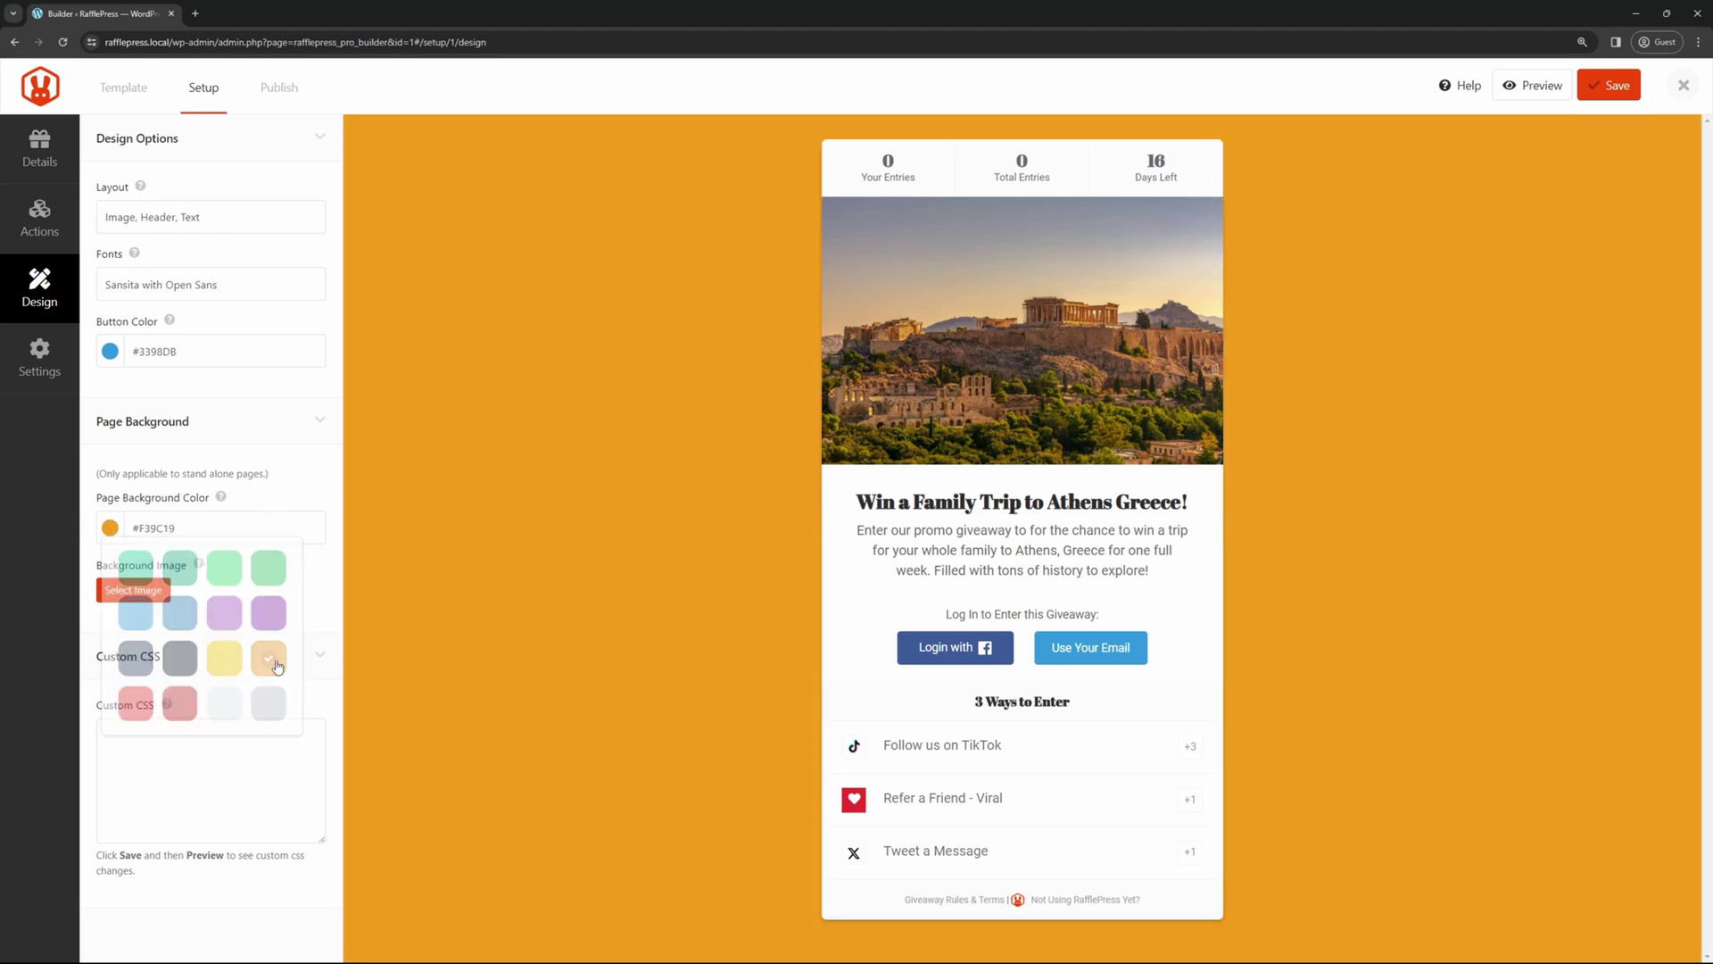
{"action": "left_click", "coordinate": [234, 576]}
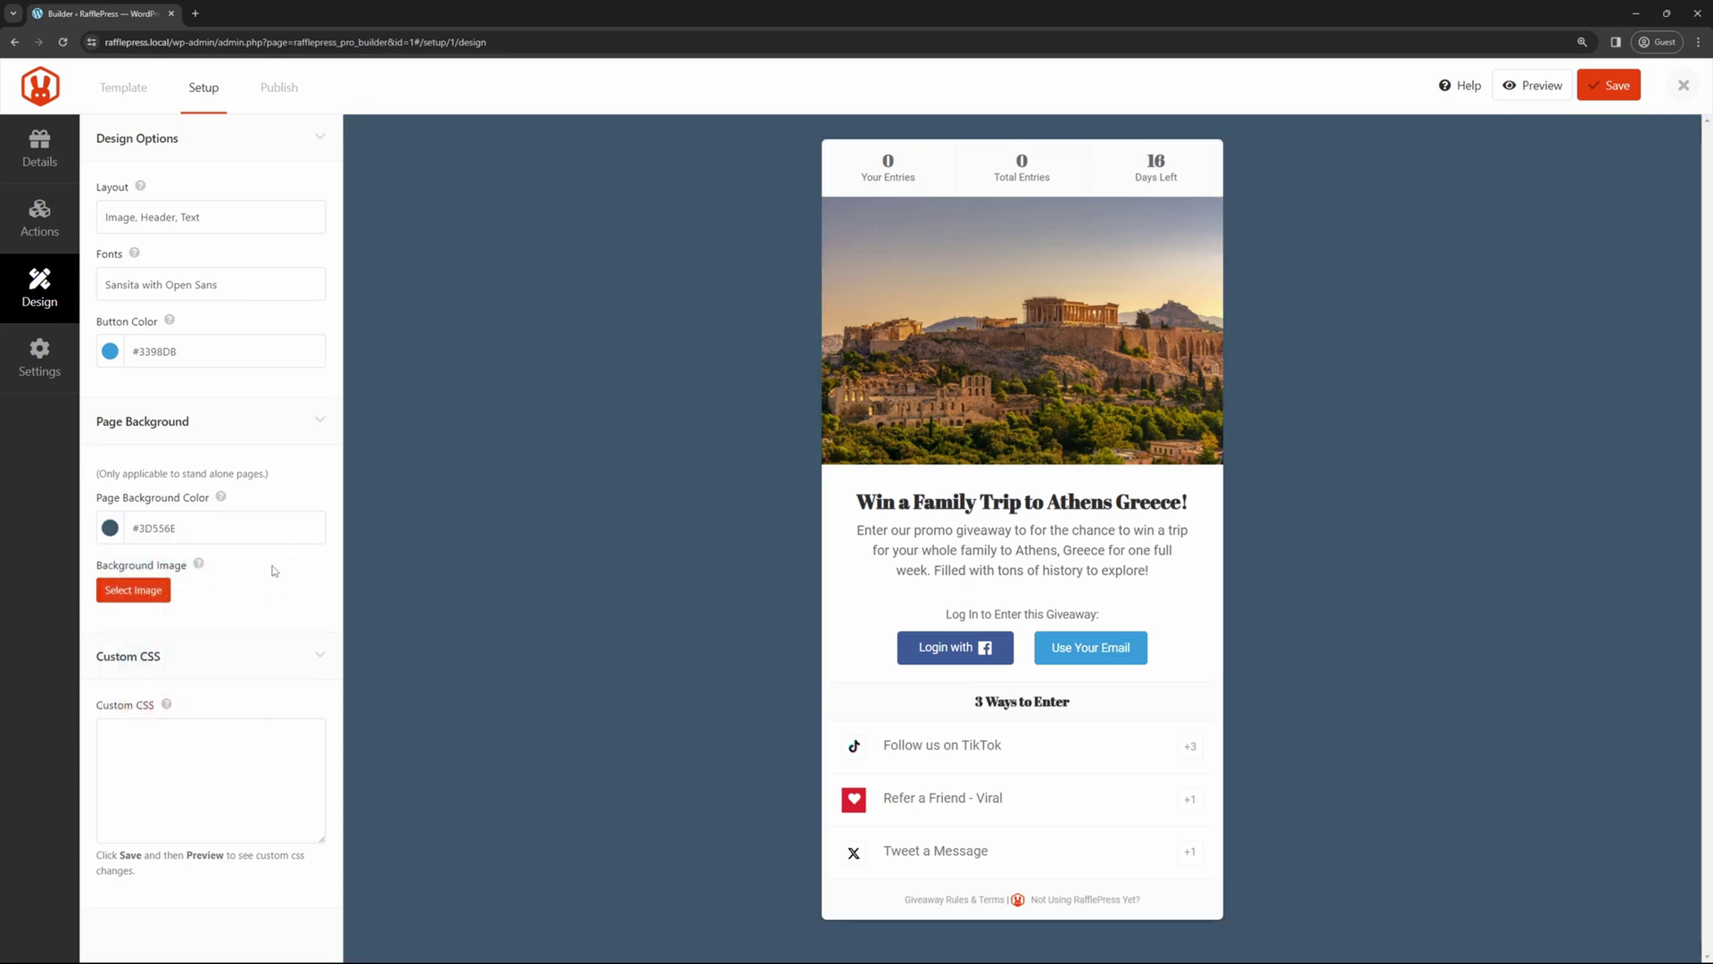
{"action": "left_click", "coordinate": [228, 758]}
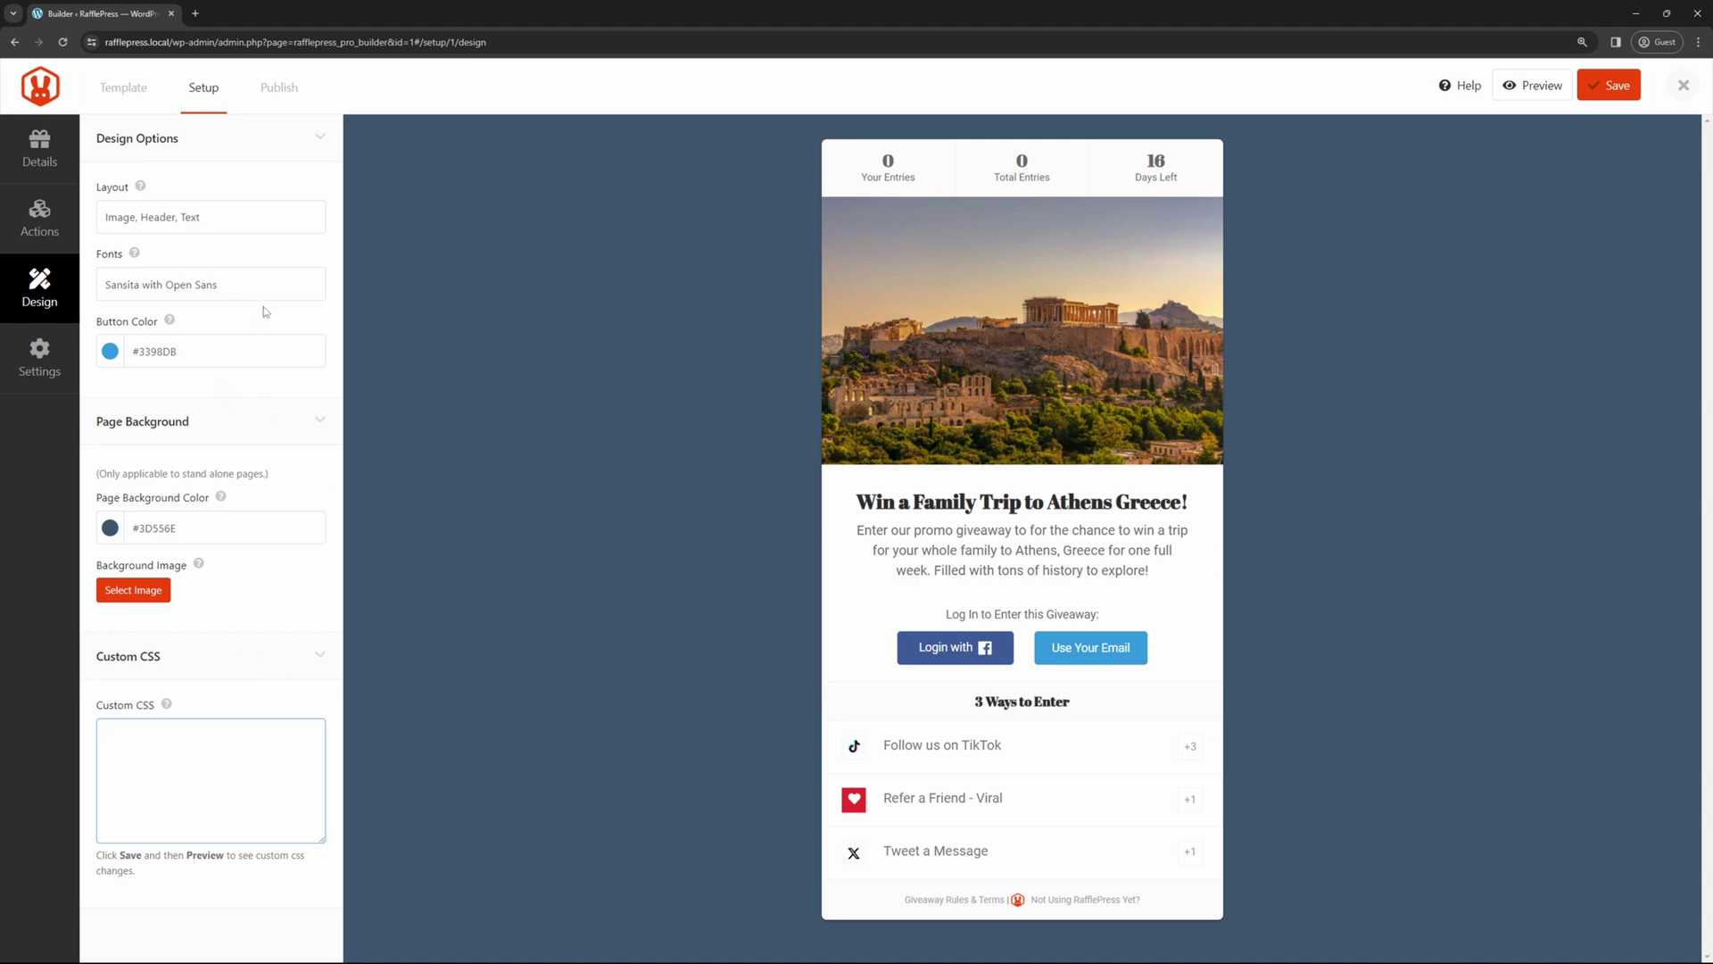
{"action": "left_click", "coordinate": [43, 366]}
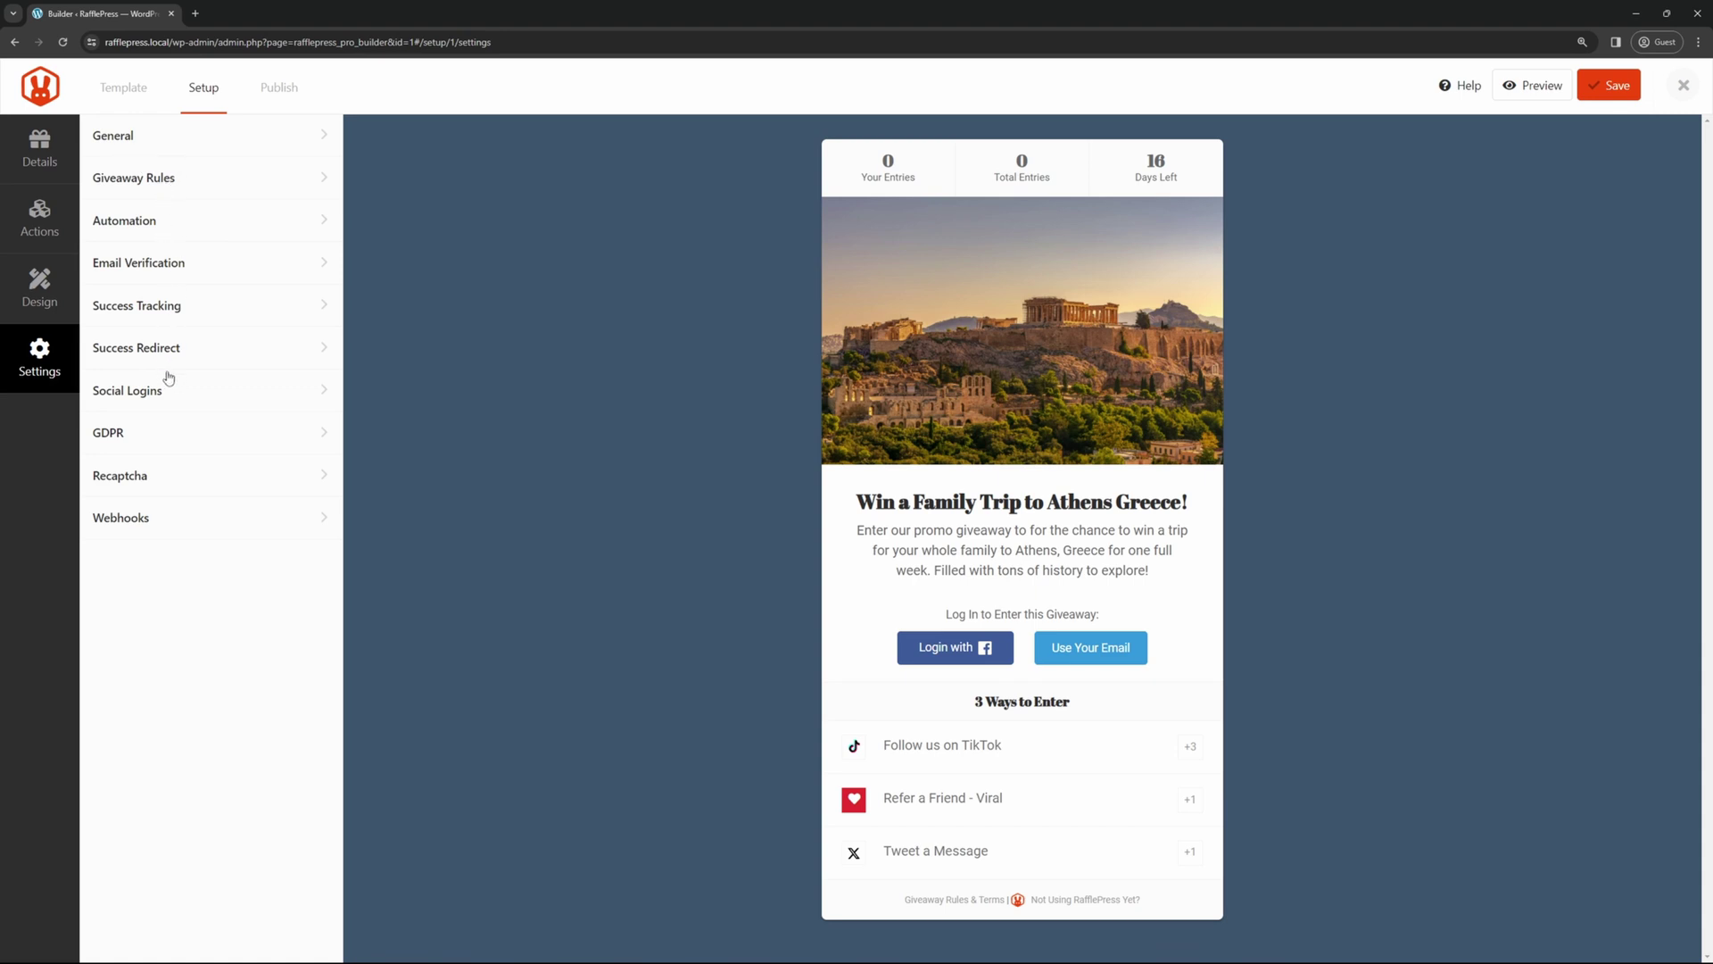
- In General settings, keep the giveaway name and set the Page Permalink slug to 'giveaway'
{"action": "left_click", "coordinate": [268, 146]}
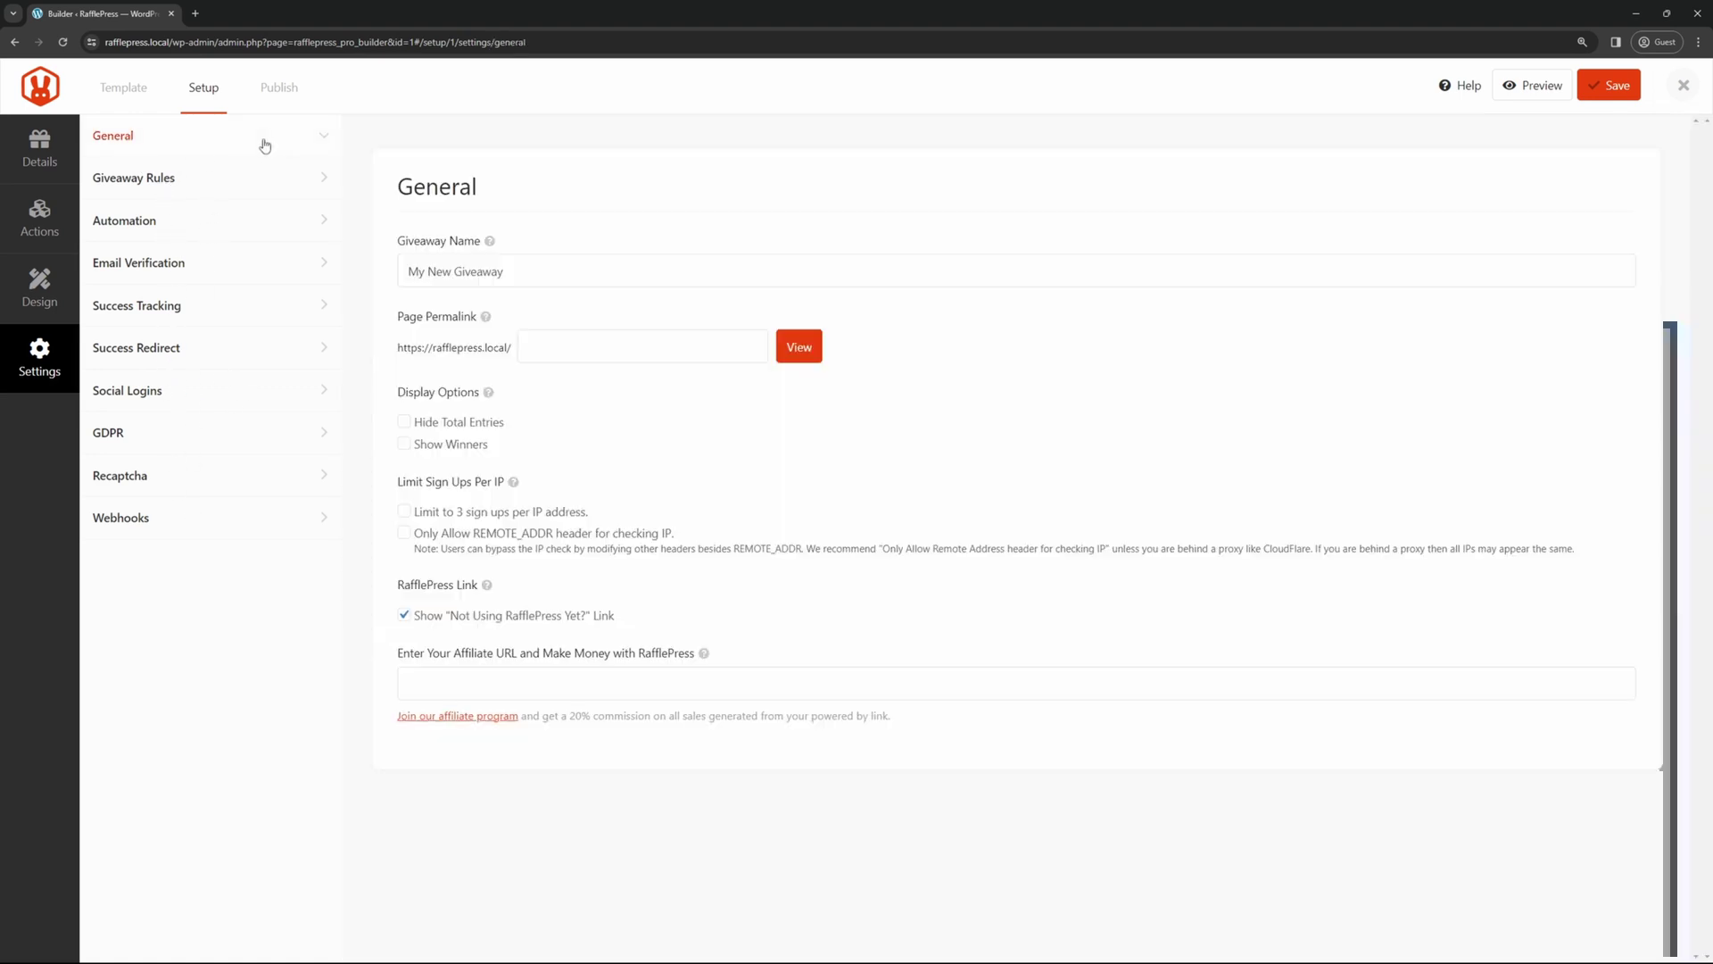
{"action": "triple_click", "coordinate": [643, 276]}
{"action": "left_click", "coordinate": [419, 318]}
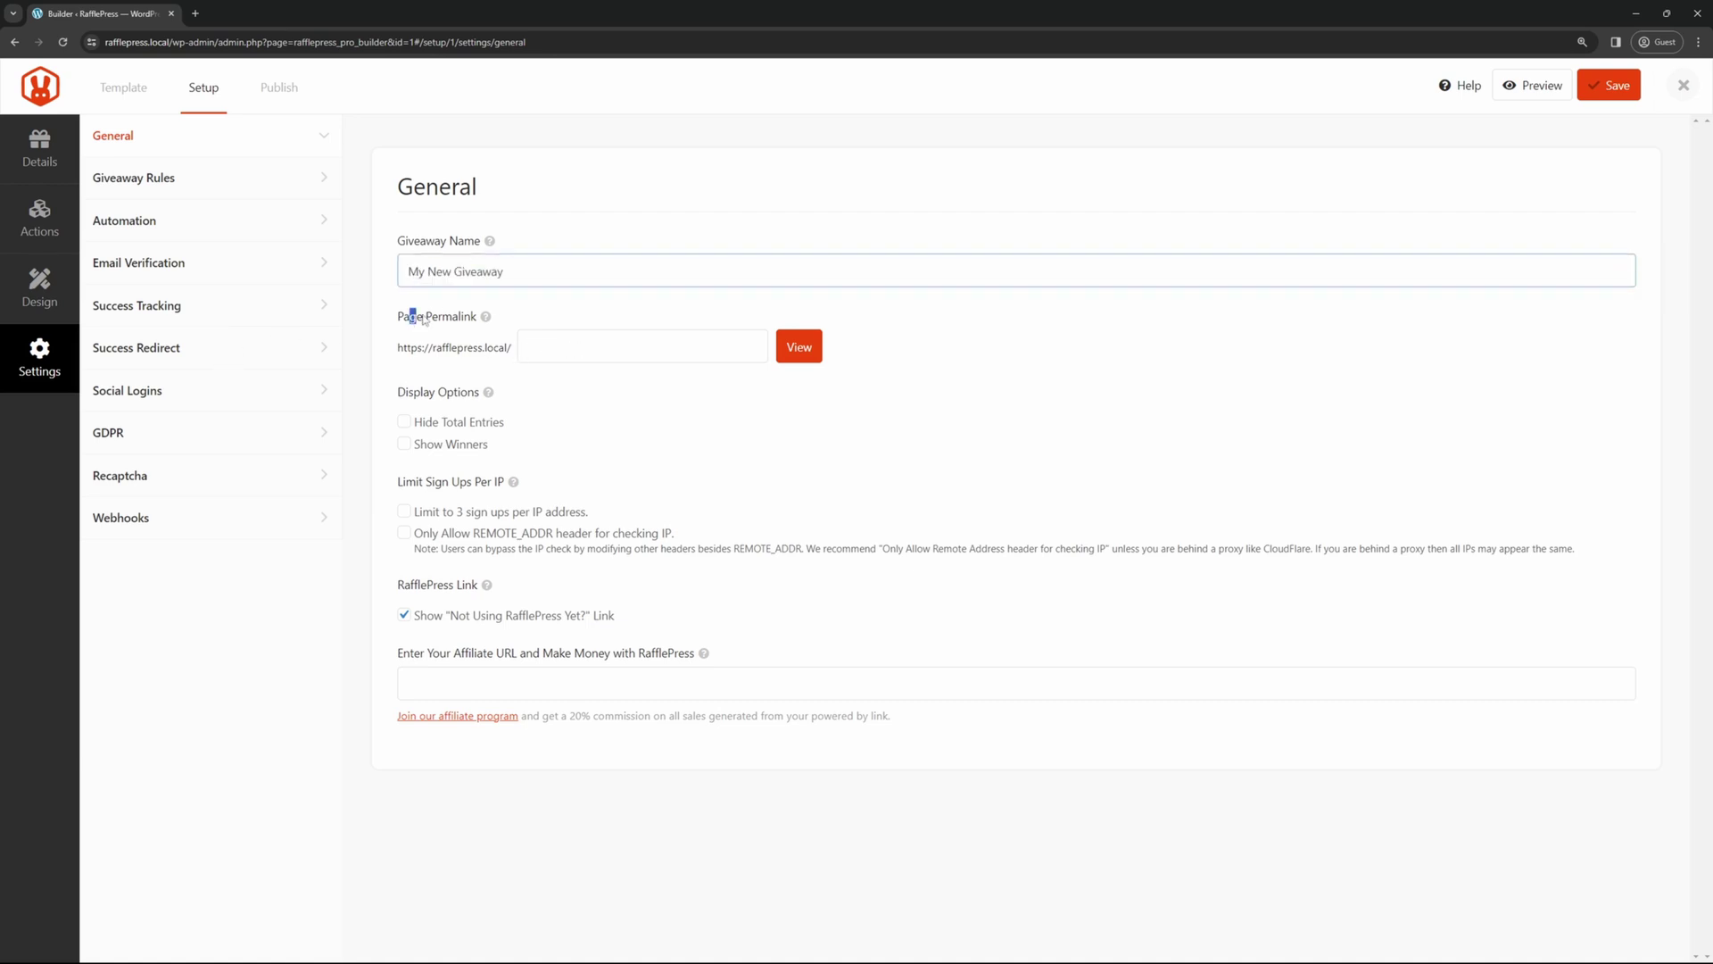
{"action": "left_click", "coordinate": [571, 352]}
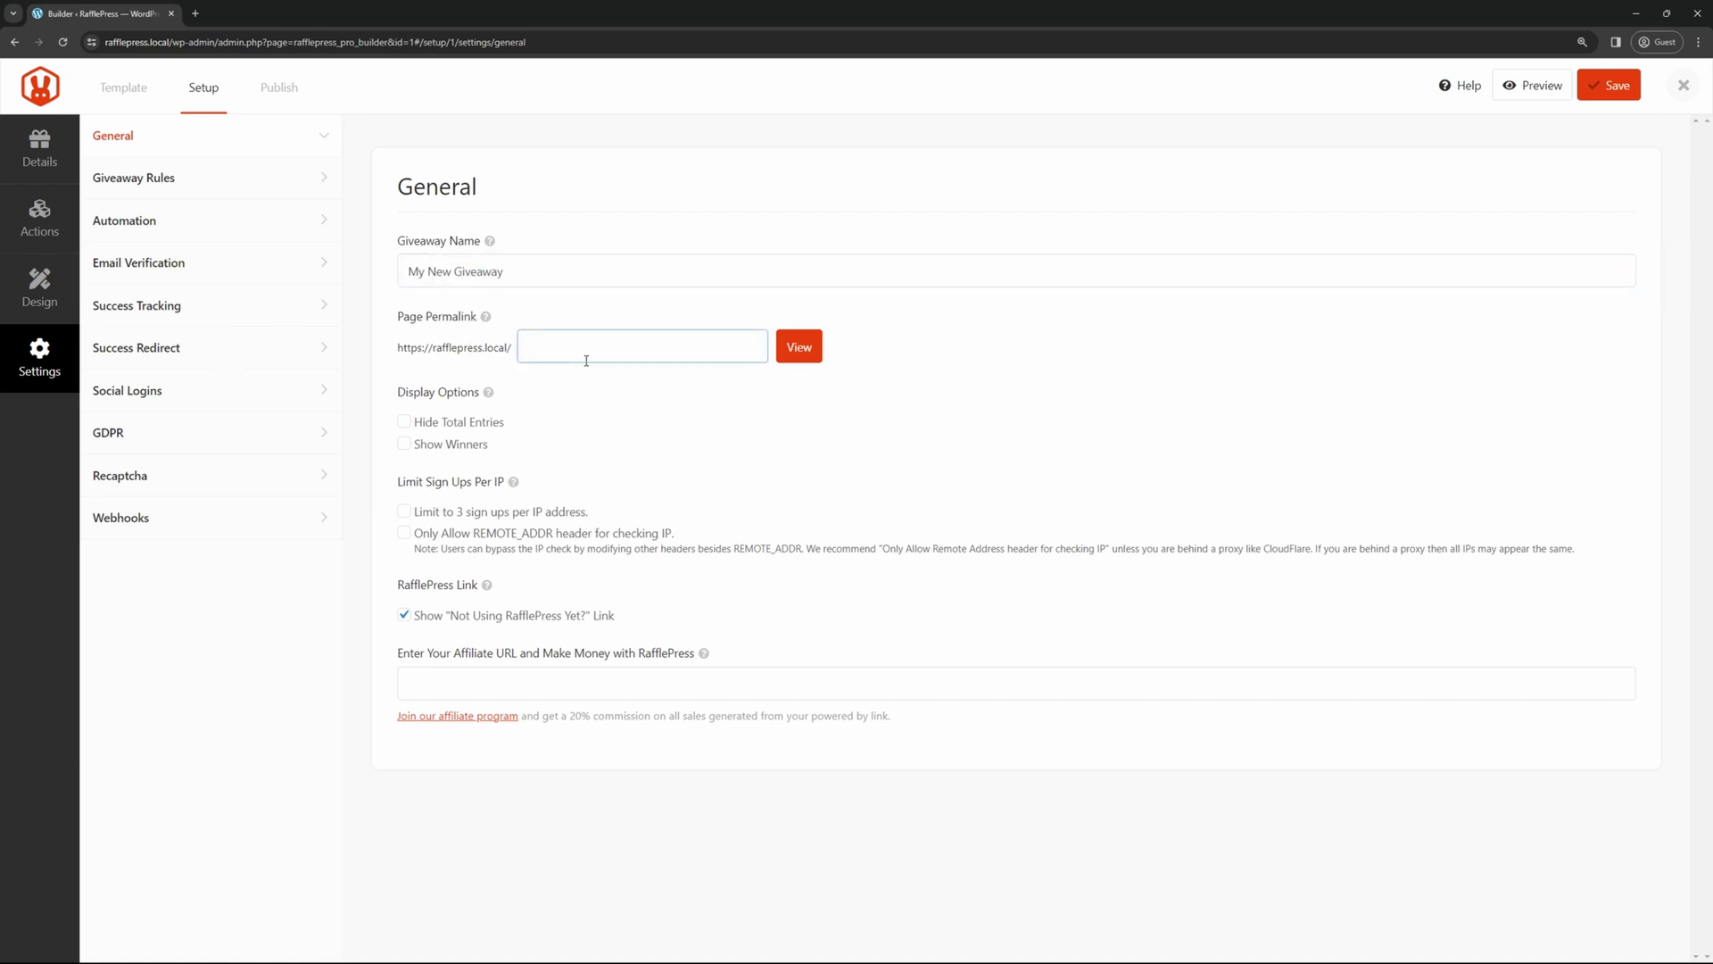
{"action": "type", "text": "giveaway"}
{"action": "left_click", "coordinate": [683, 406]}
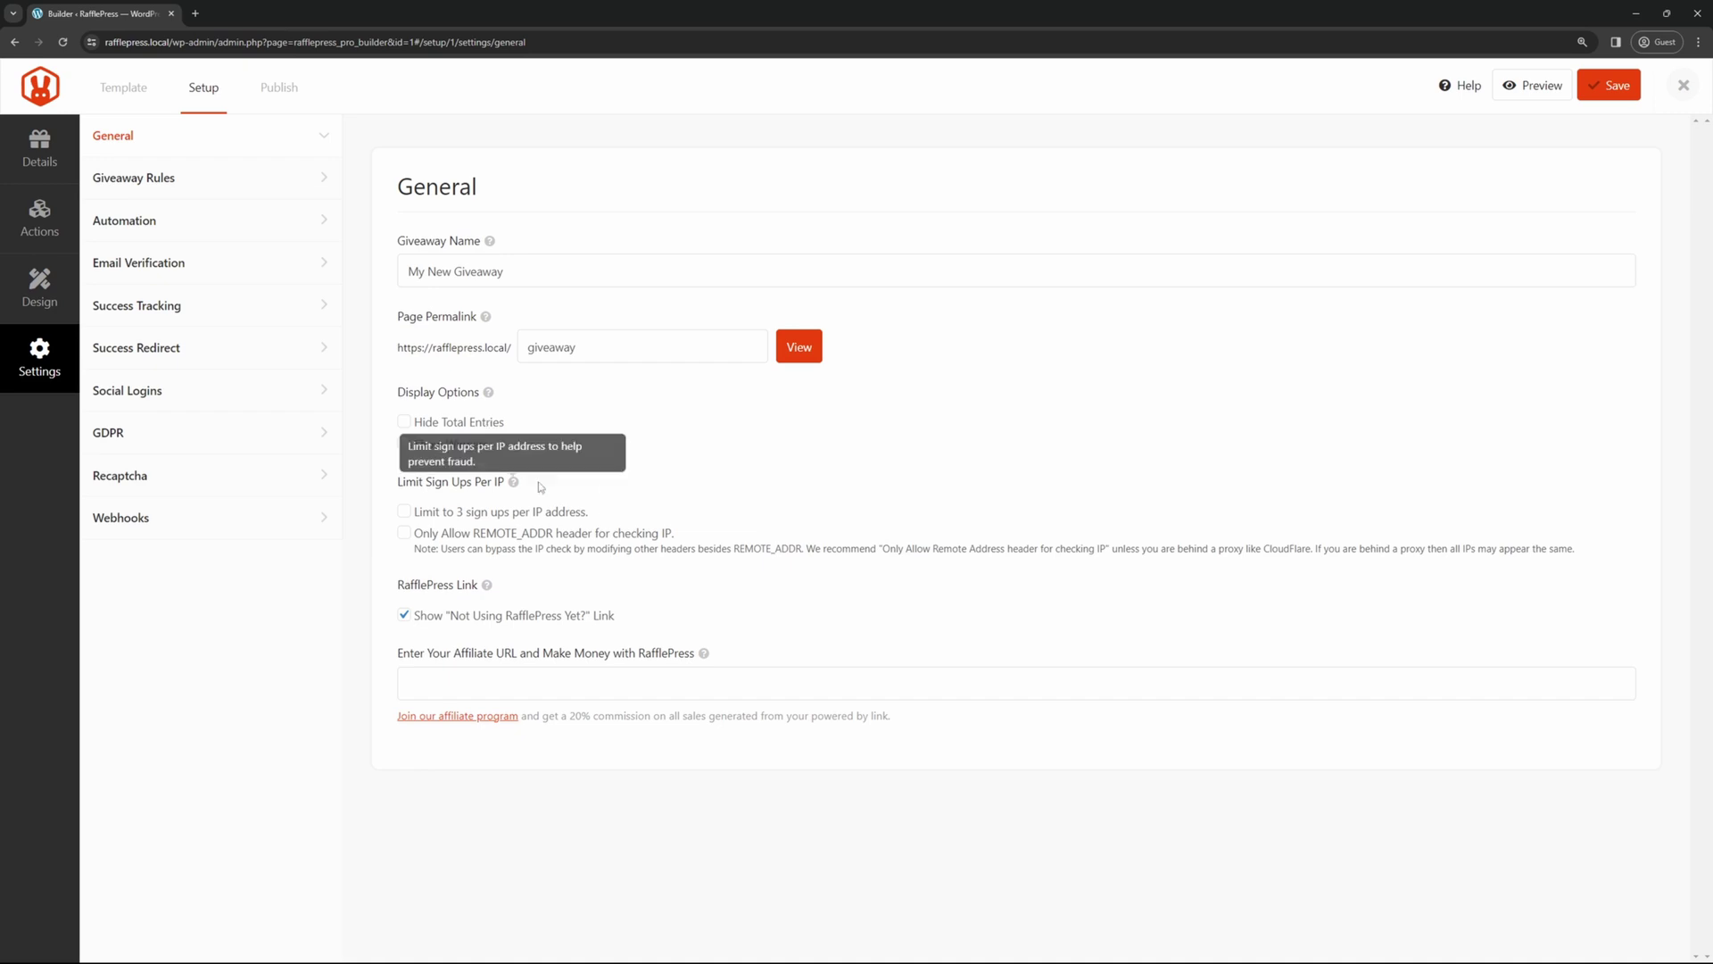
- Limit sign-ups to 3 per IP address, then go to the empty Giveaway Rules field
{"action": "left_click", "coordinate": [404, 518]}
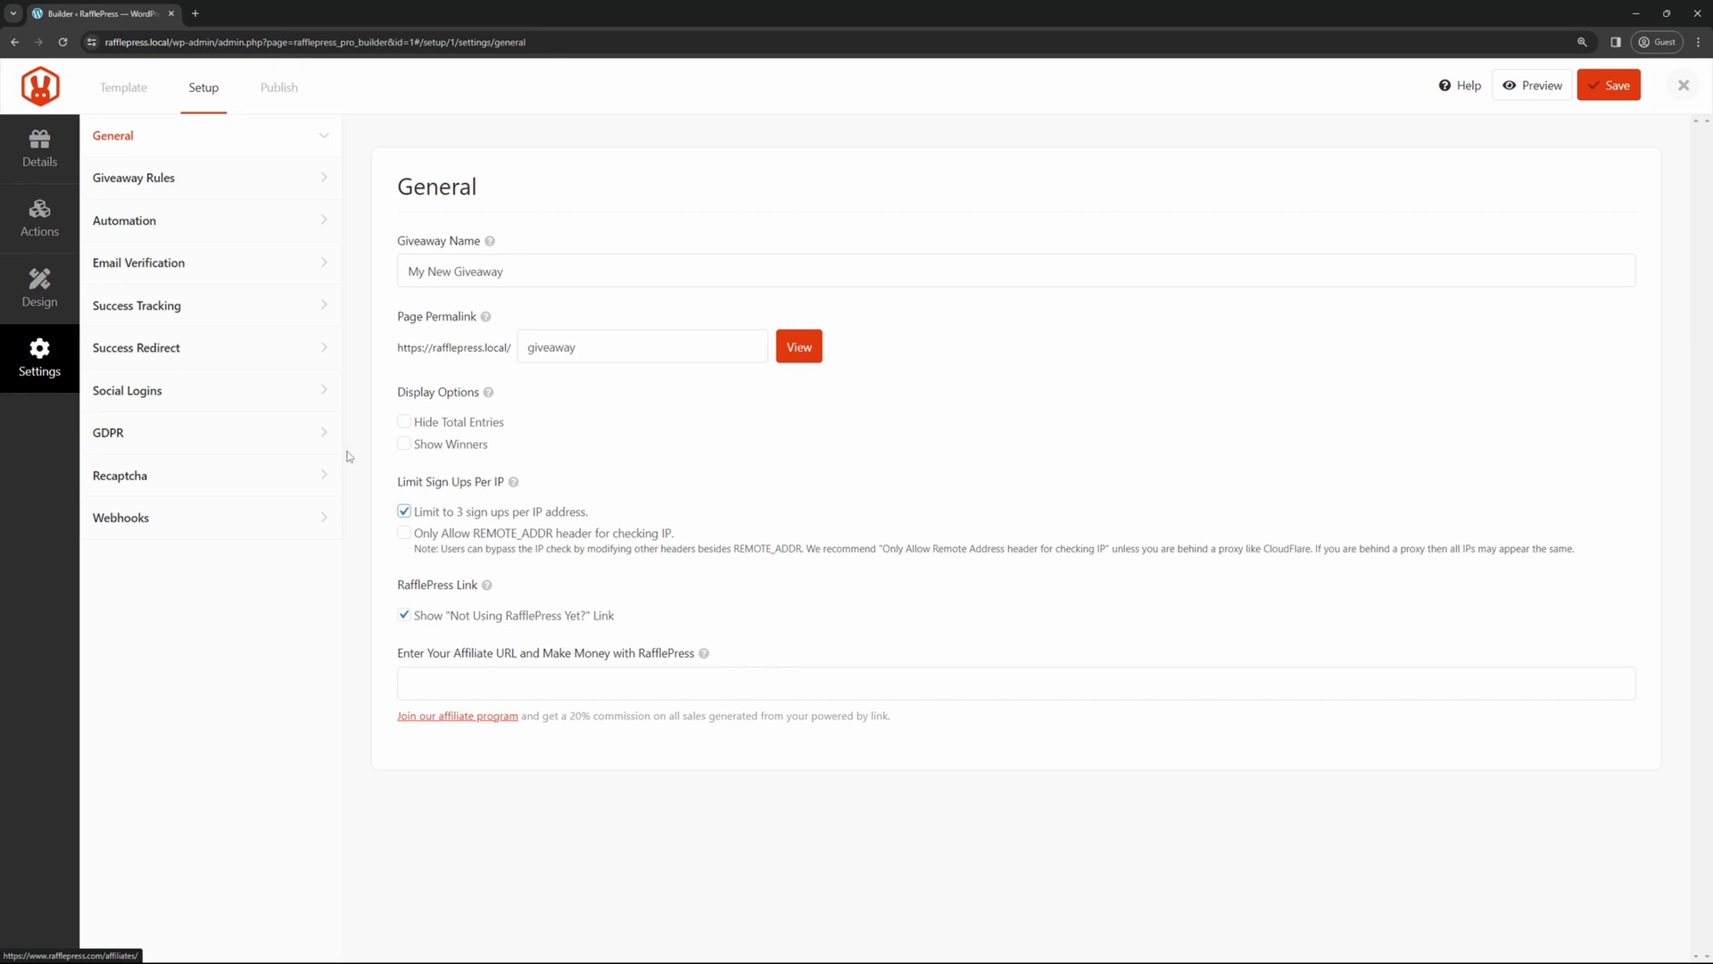
{"action": "left_click", "coordinate": [163, 181]}
{"action": "left_click", "coordinate": [717, 381]}
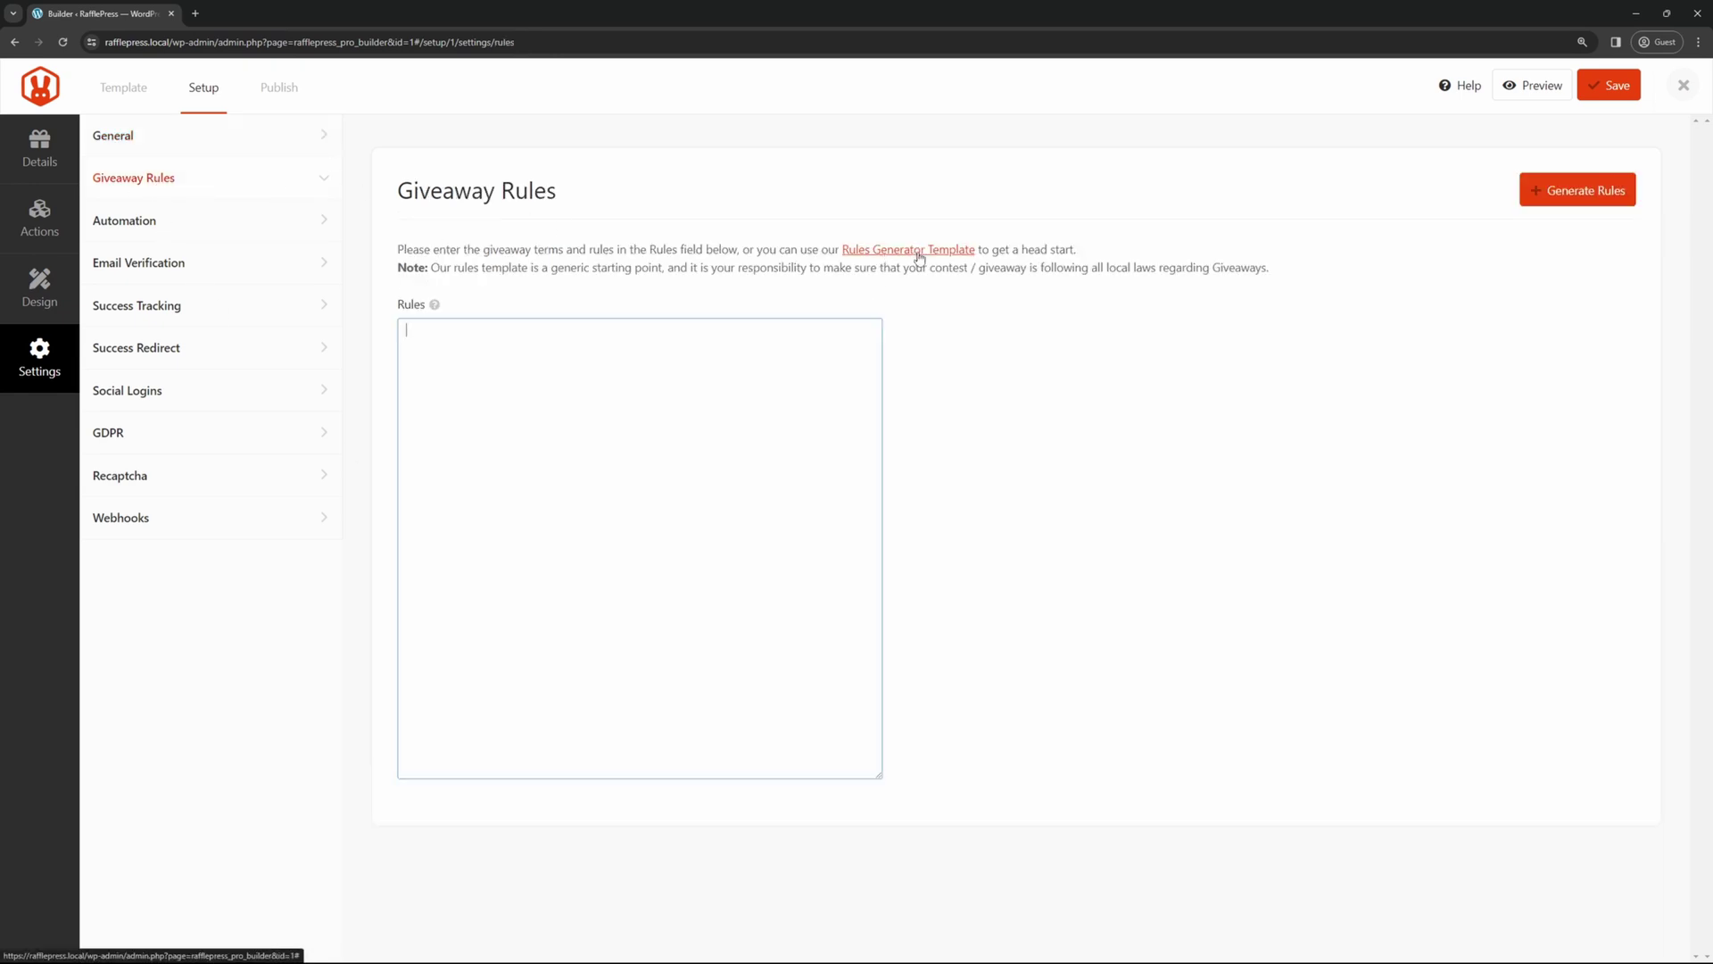
- Fill the Rules Generator Template's sponsor fields with placeholder text
{"action": "left_click", "coordinate": [919, 258]}
{"action": "left_click", "coordinate": [694, 372]}
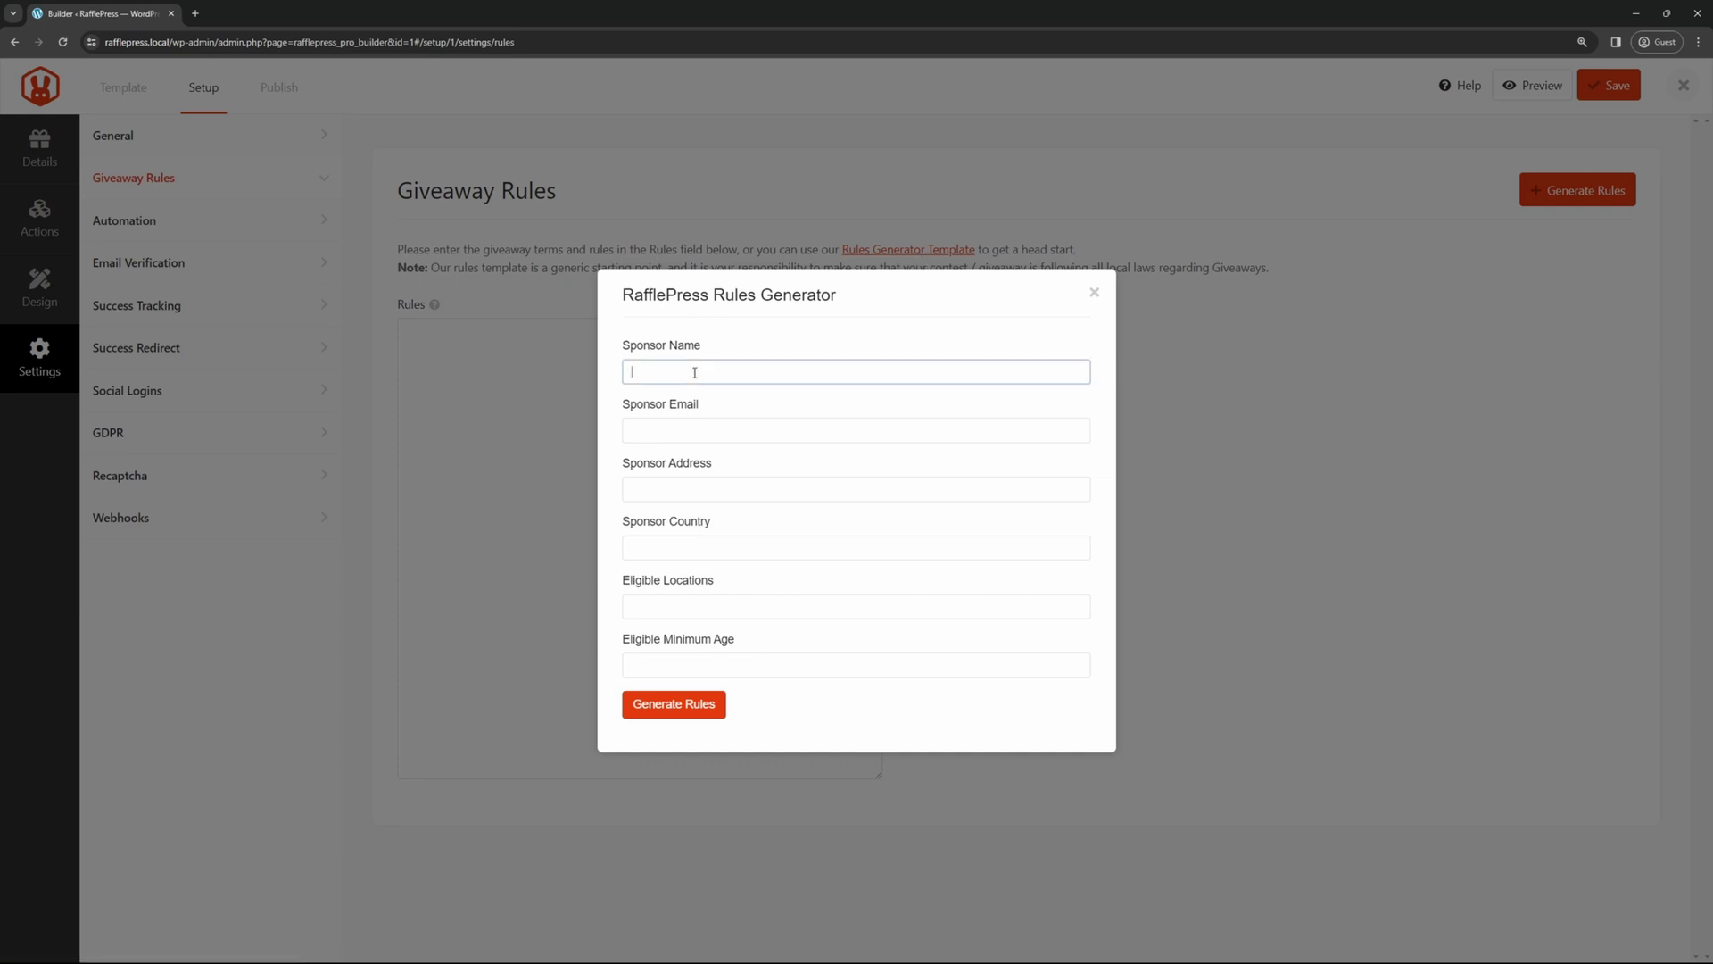
{"action": "type", "text": "rtshwrt"}
{"action": "key", "text": "Tab"}
{"action": "type", "text": "hwrth"}
{"action": "key", "text": "Tab"}
{"action": "type", "text": "wrthwrth"}
{"action": "key", "text": "Tab"}
{"action": "type", "text": "wrth"}
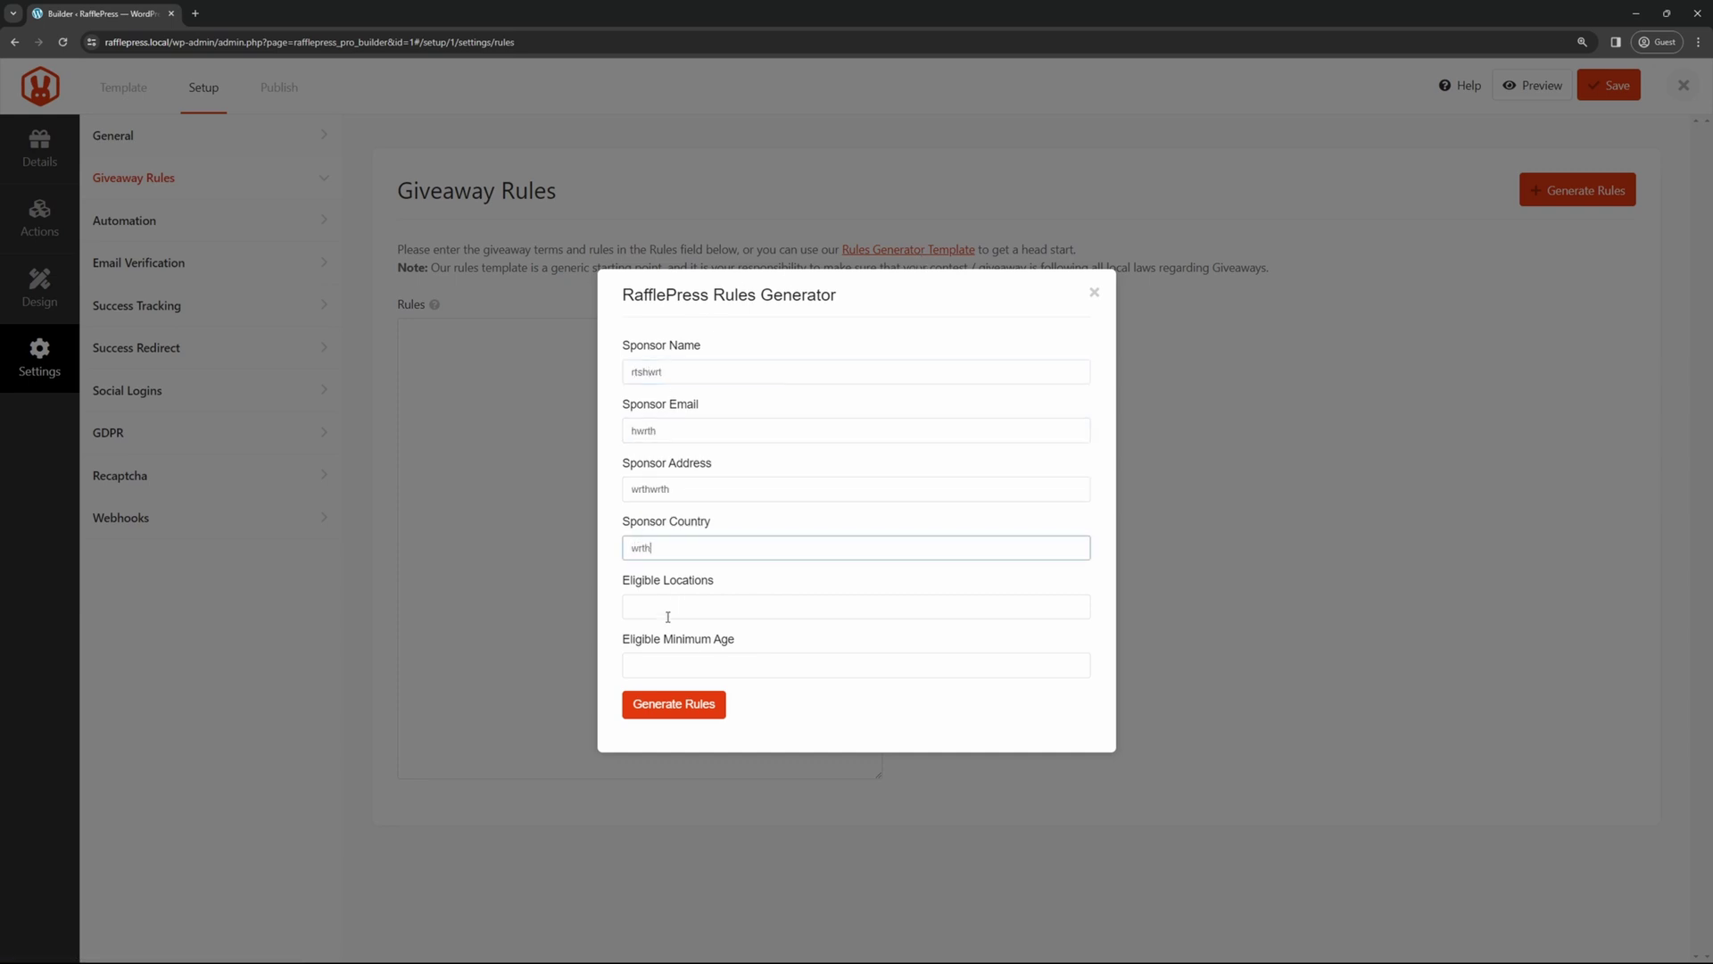
{"action": "type", "text": "werth\twerthwerth"}
{"action": "key", "text": "Tab"}
{"action": "type", "text": "werthwhtr"}
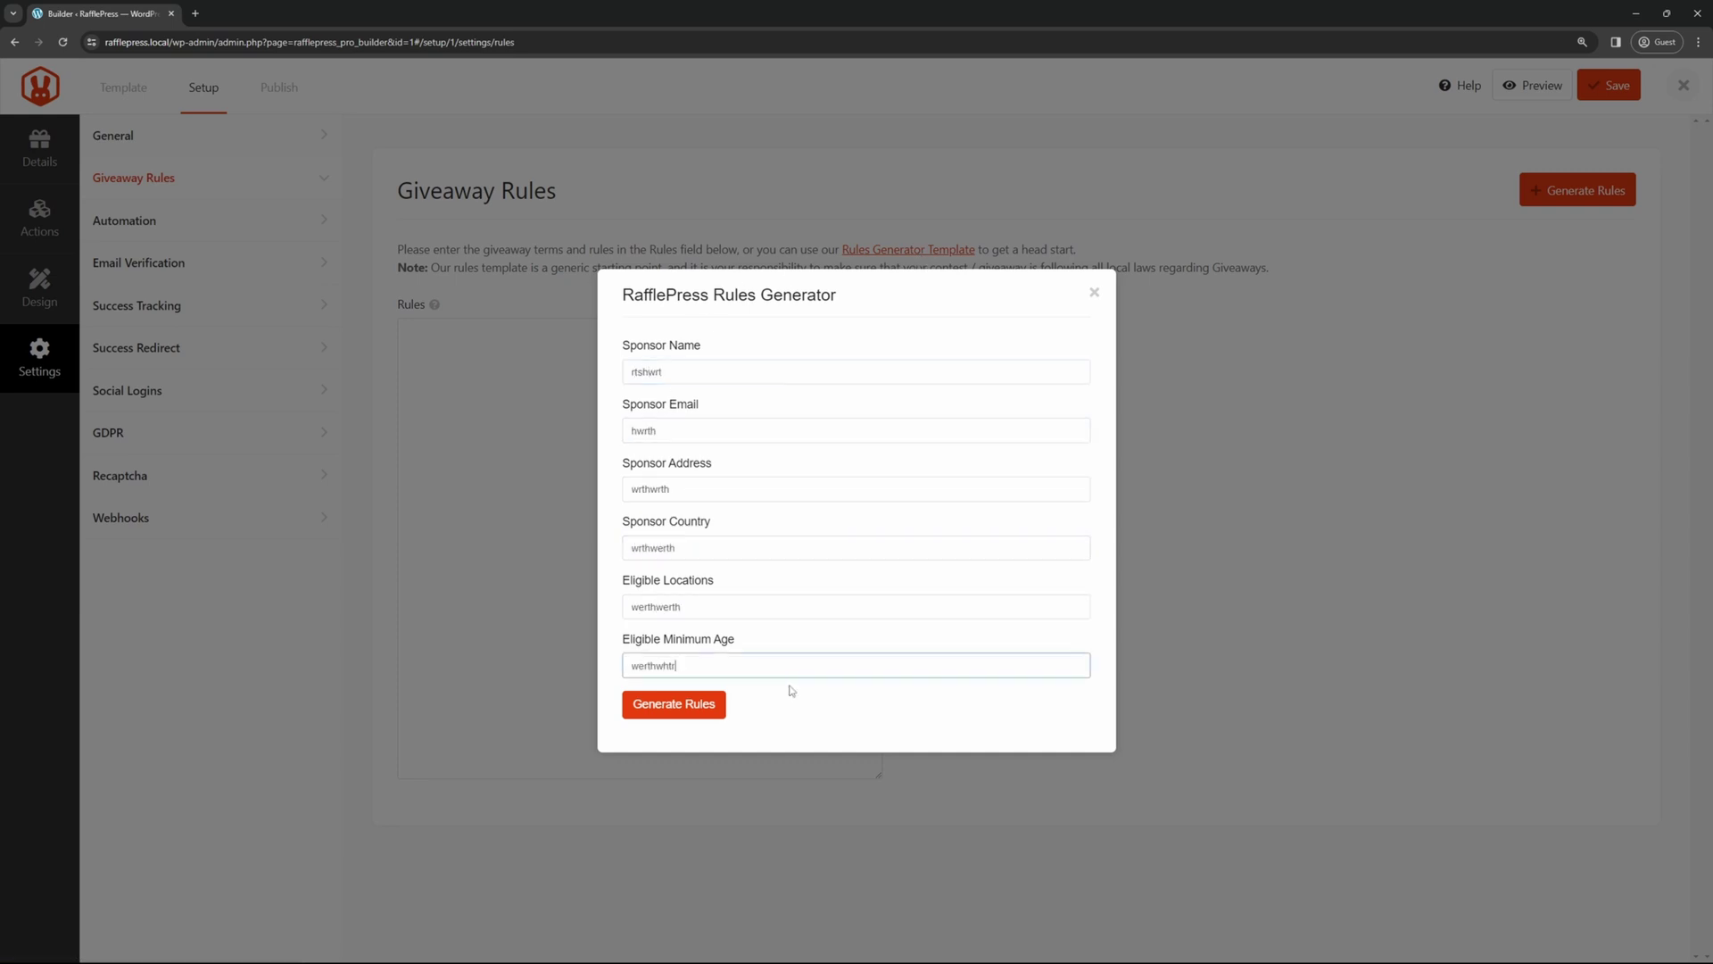
- Generate the sweepstakes rules into the Rules box and go to the Automation settings
{"action": "left_click", "coordinate": [687, 709]}
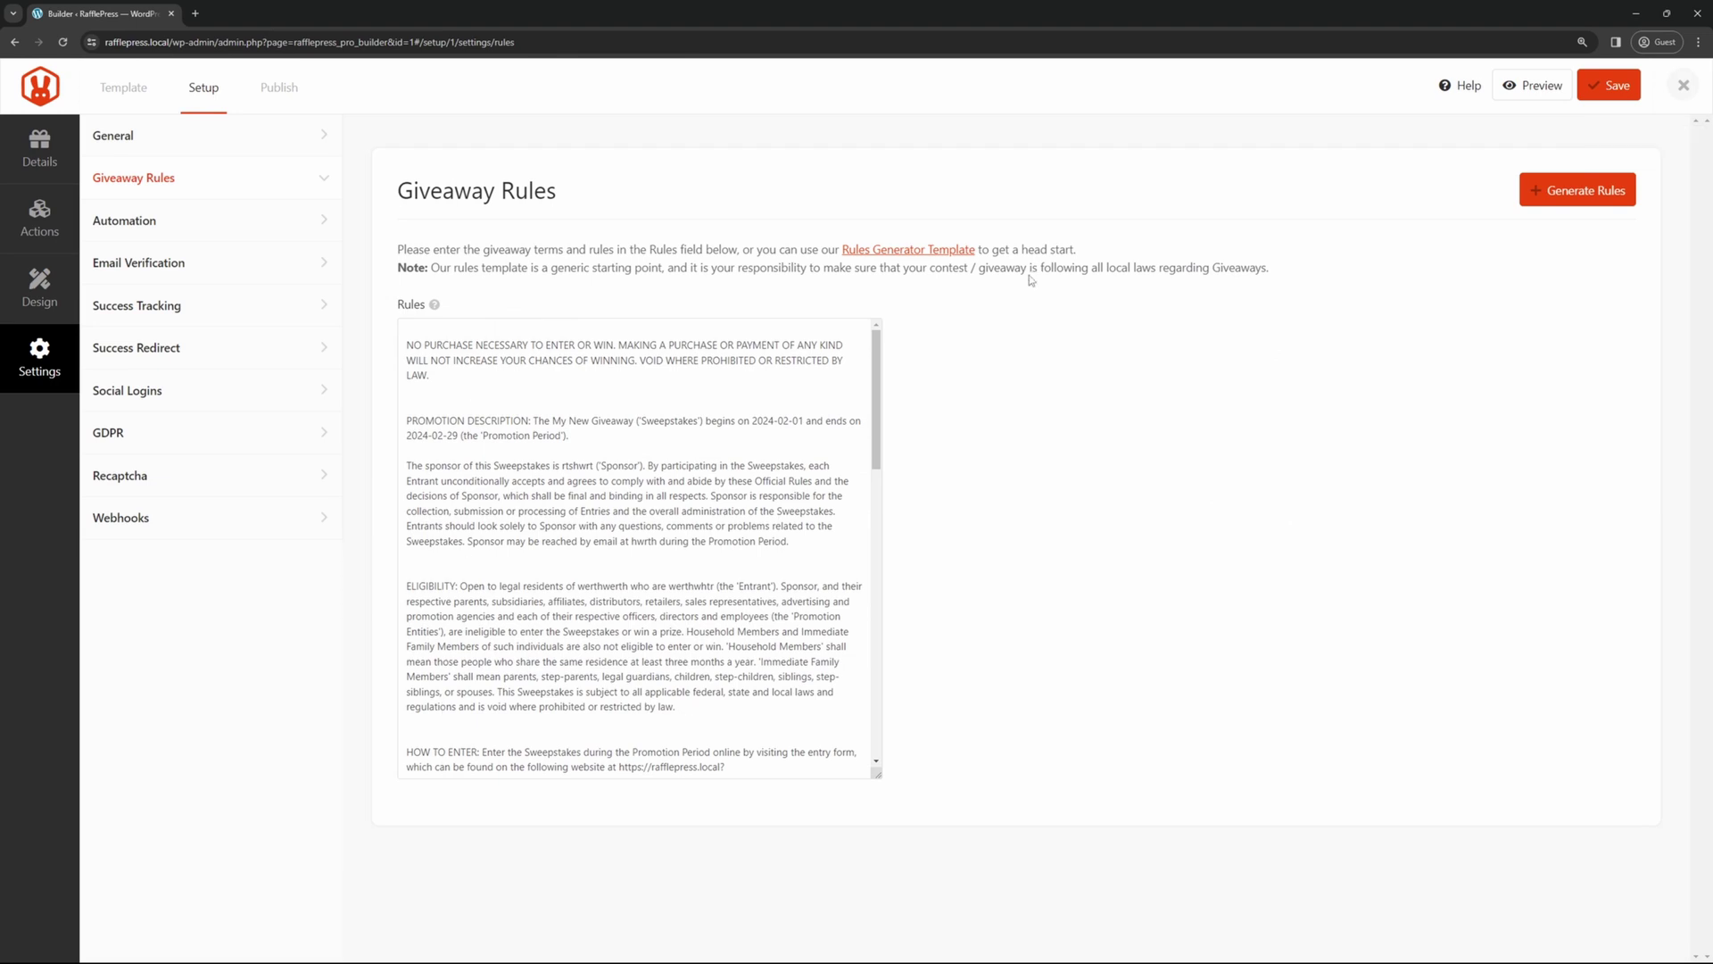
{"action": "left_click_drag", "start_coordinate": [1027, 266], "coordinate": [1234, 267]}
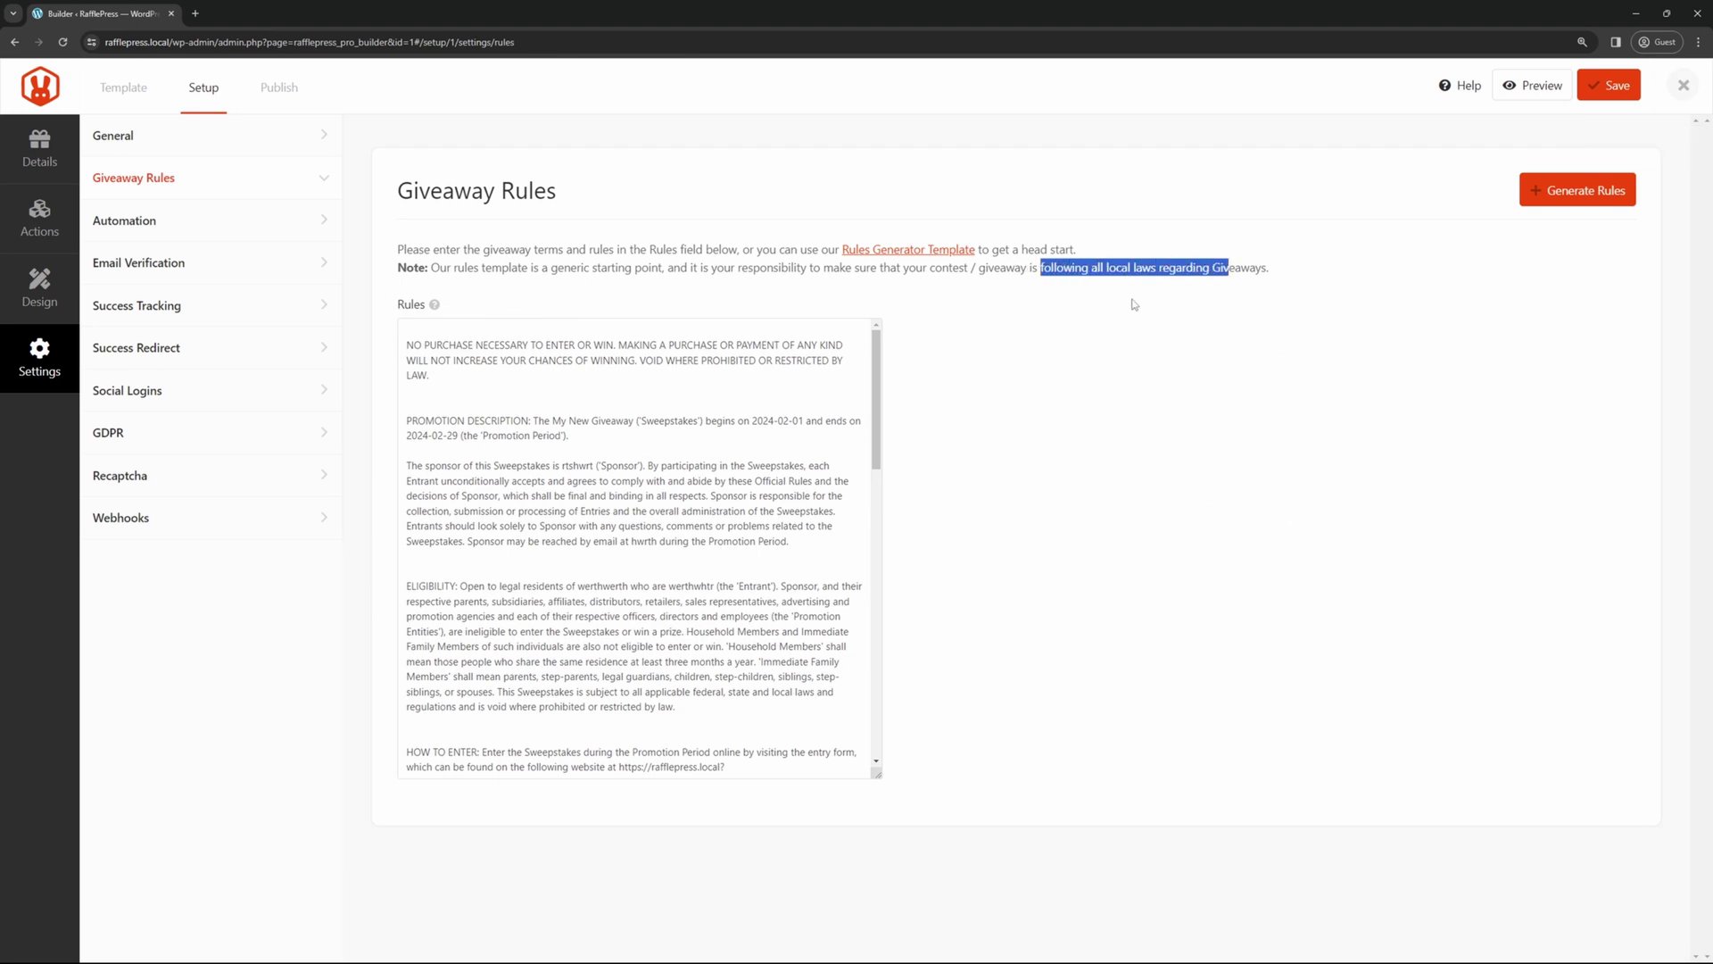
{"action": "left_click", "coordinate": [1135, 305]}
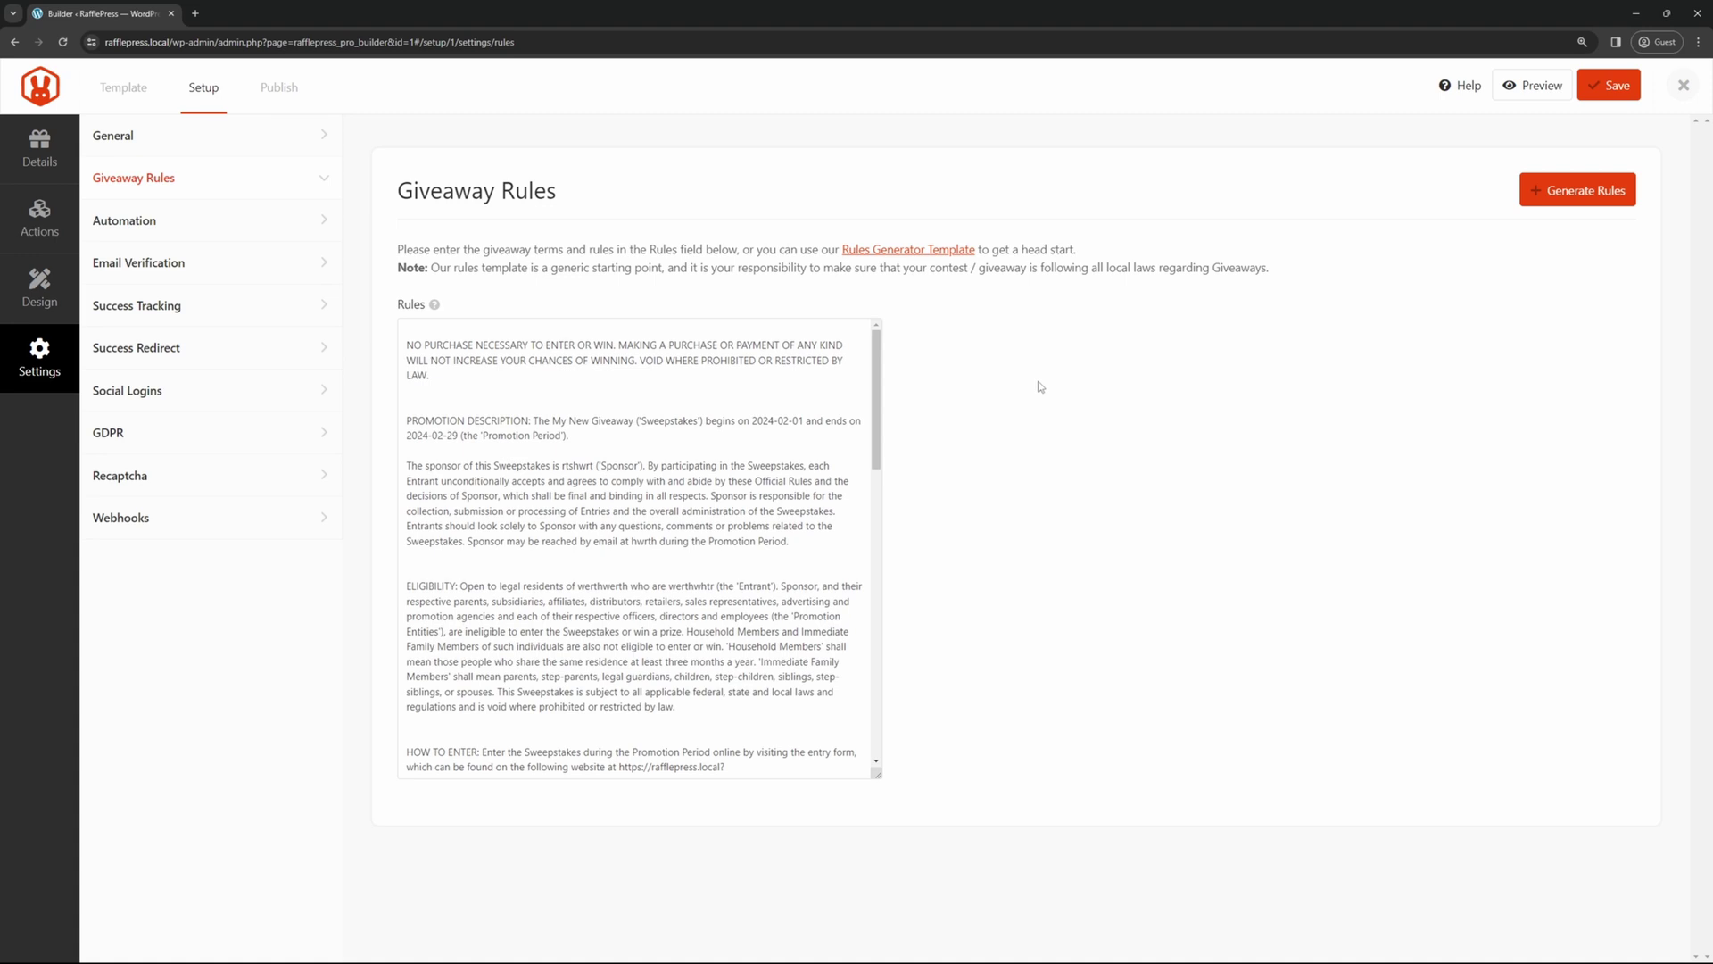
{"action": "left_click", "coordinate": [143, 220]}
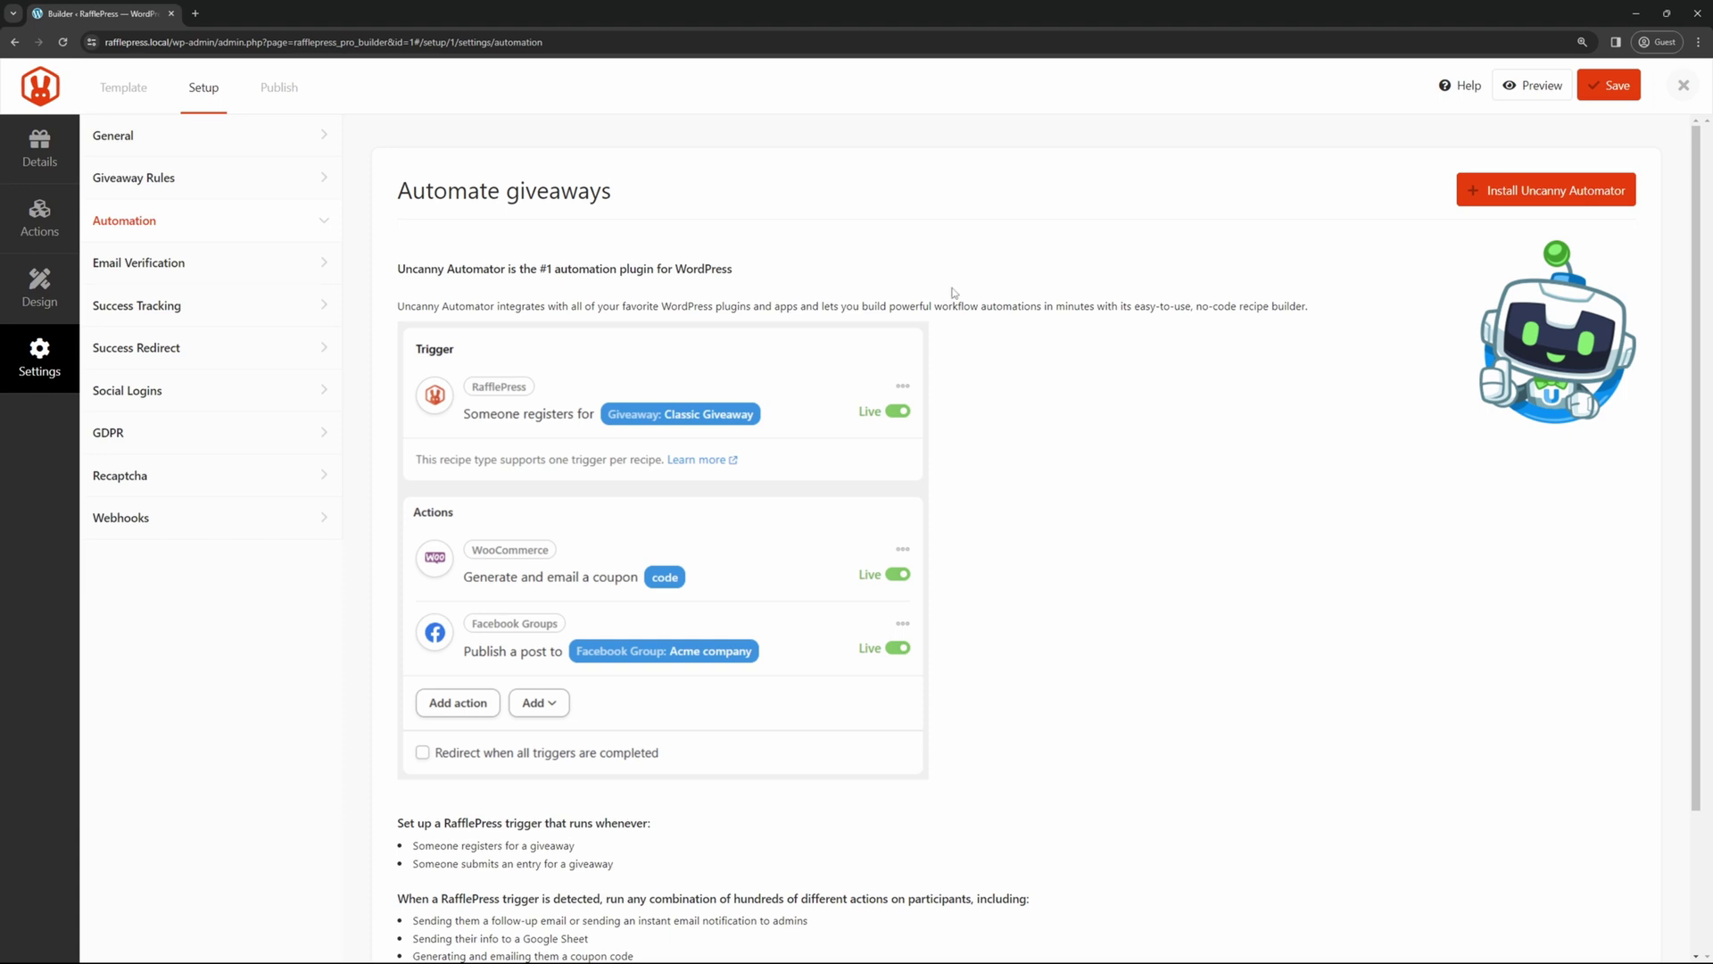
- Look through Email Verification and Success Tracking settings without adding any scripts
{"action": "scroll", "coordinate": [1053, 611], "scroll_direction": "down", "scroll_amount": 2}
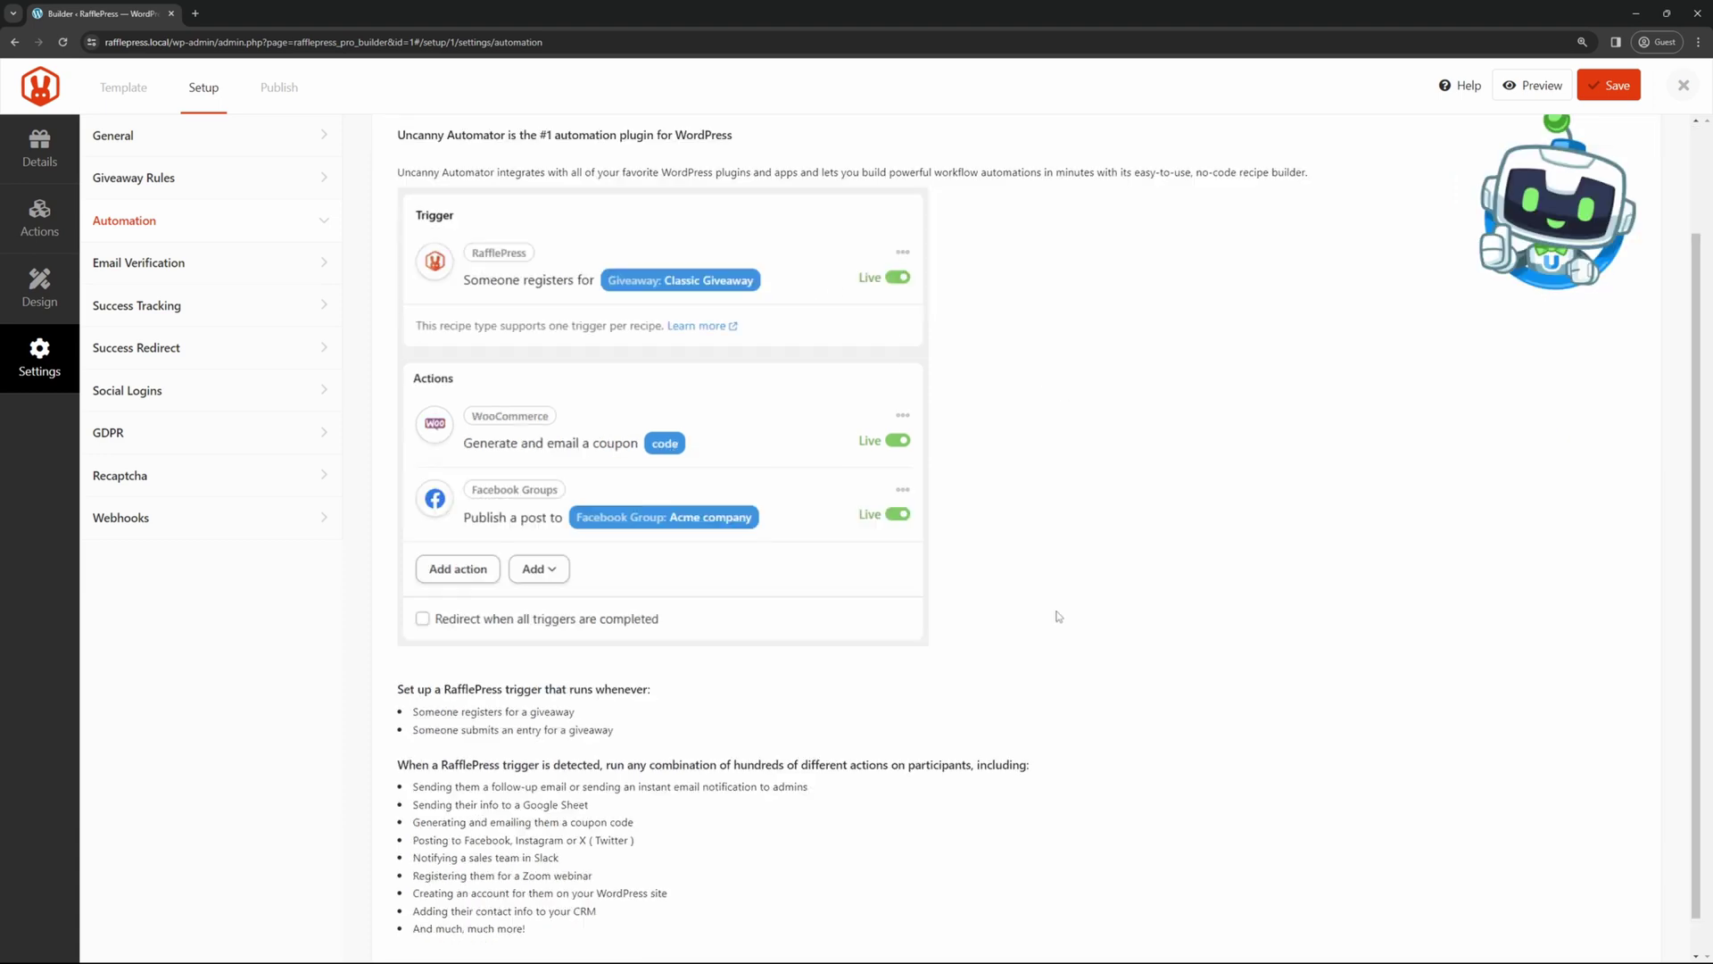
{"action": "left_click", "coordinate": [164, 263]}
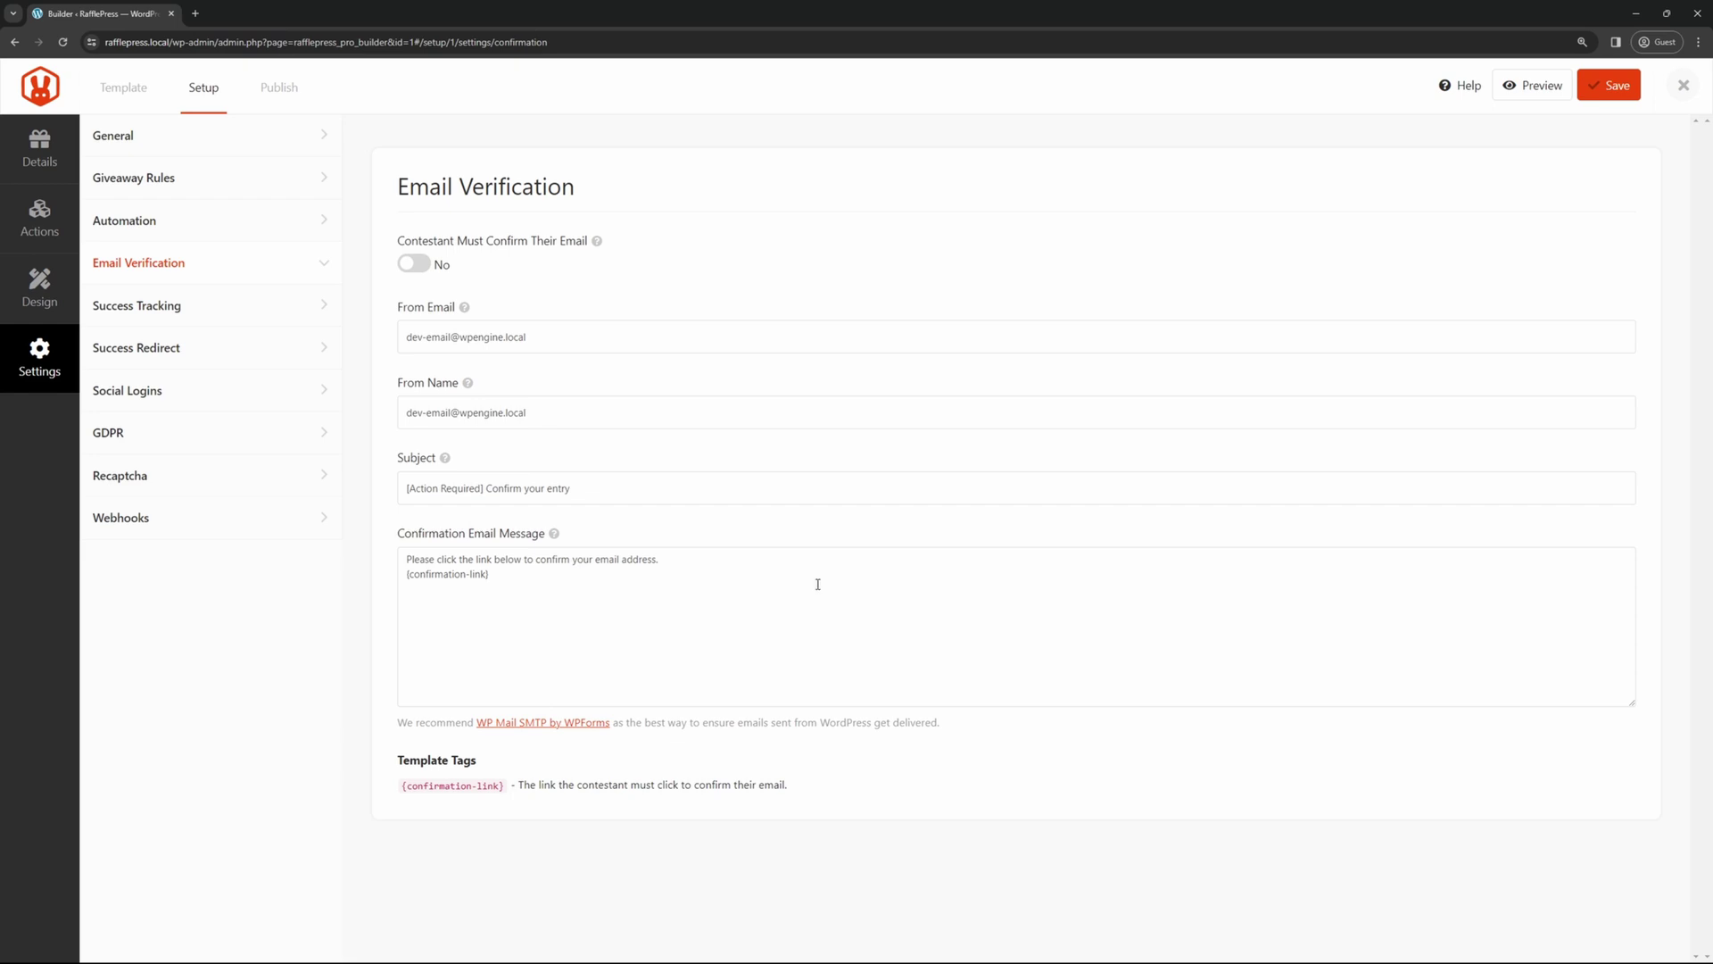
{"action": "left_click", "coordinate": [171, 308]}
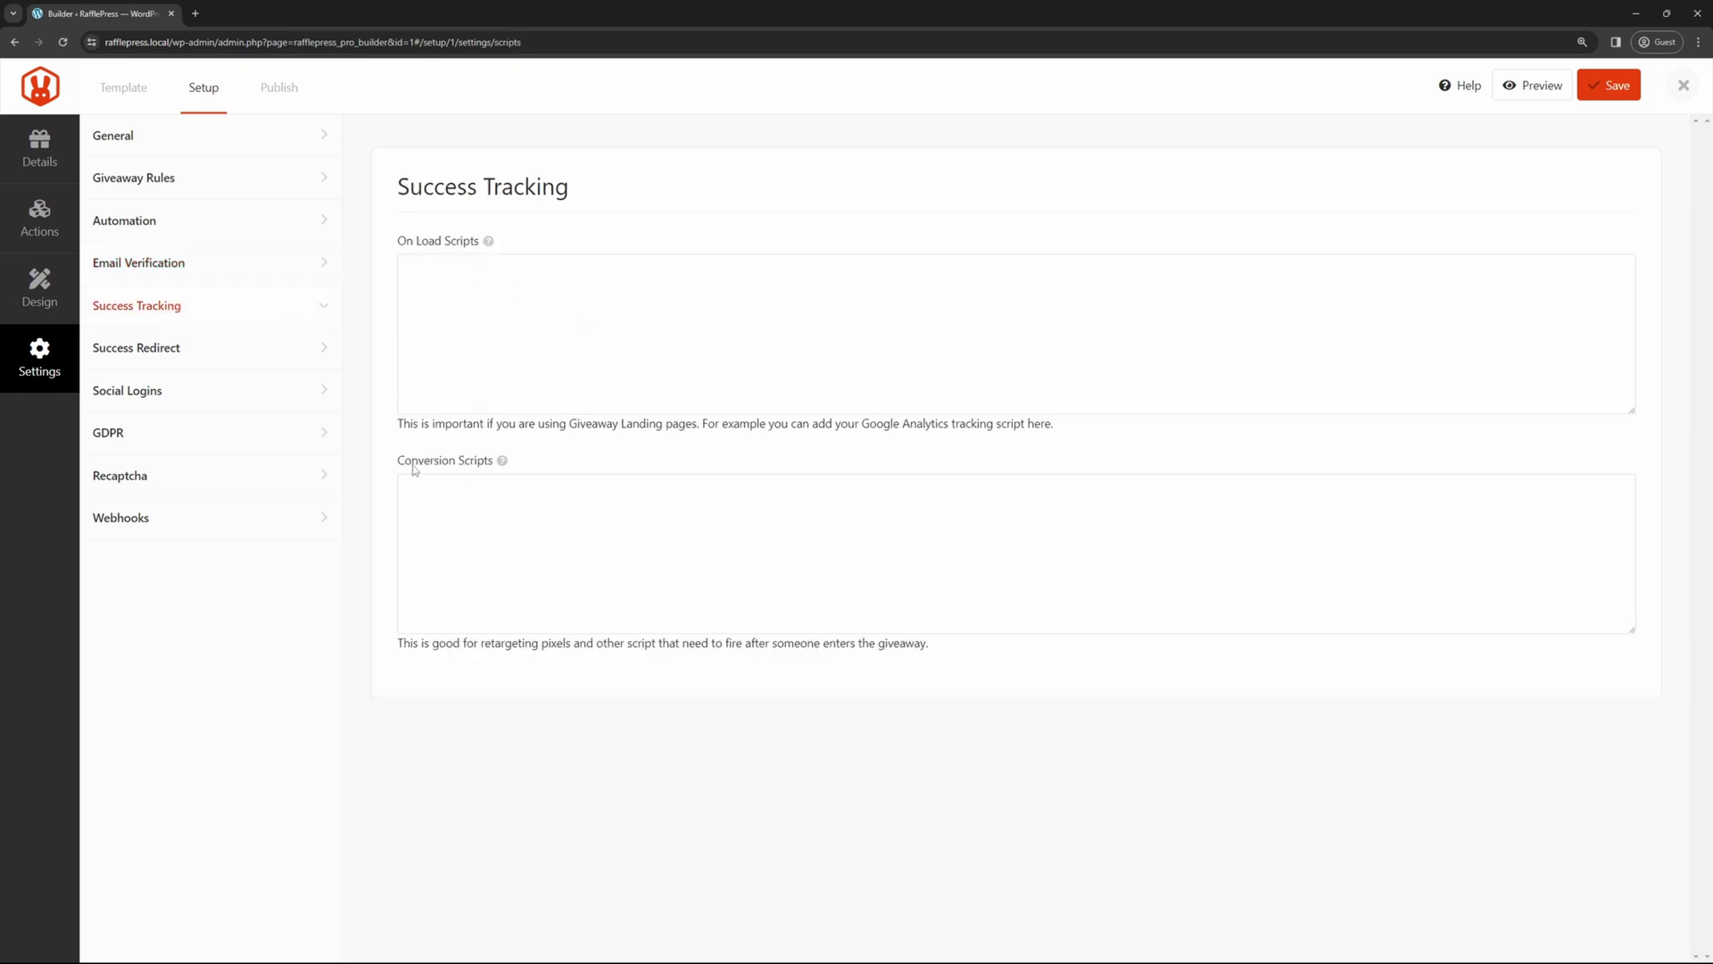
{"action": "left_click", "coordinate": [542, 543]}
{"action": "left_click", "coordinate": [539, 385]}
{"action": "key", "text": "Tab"}
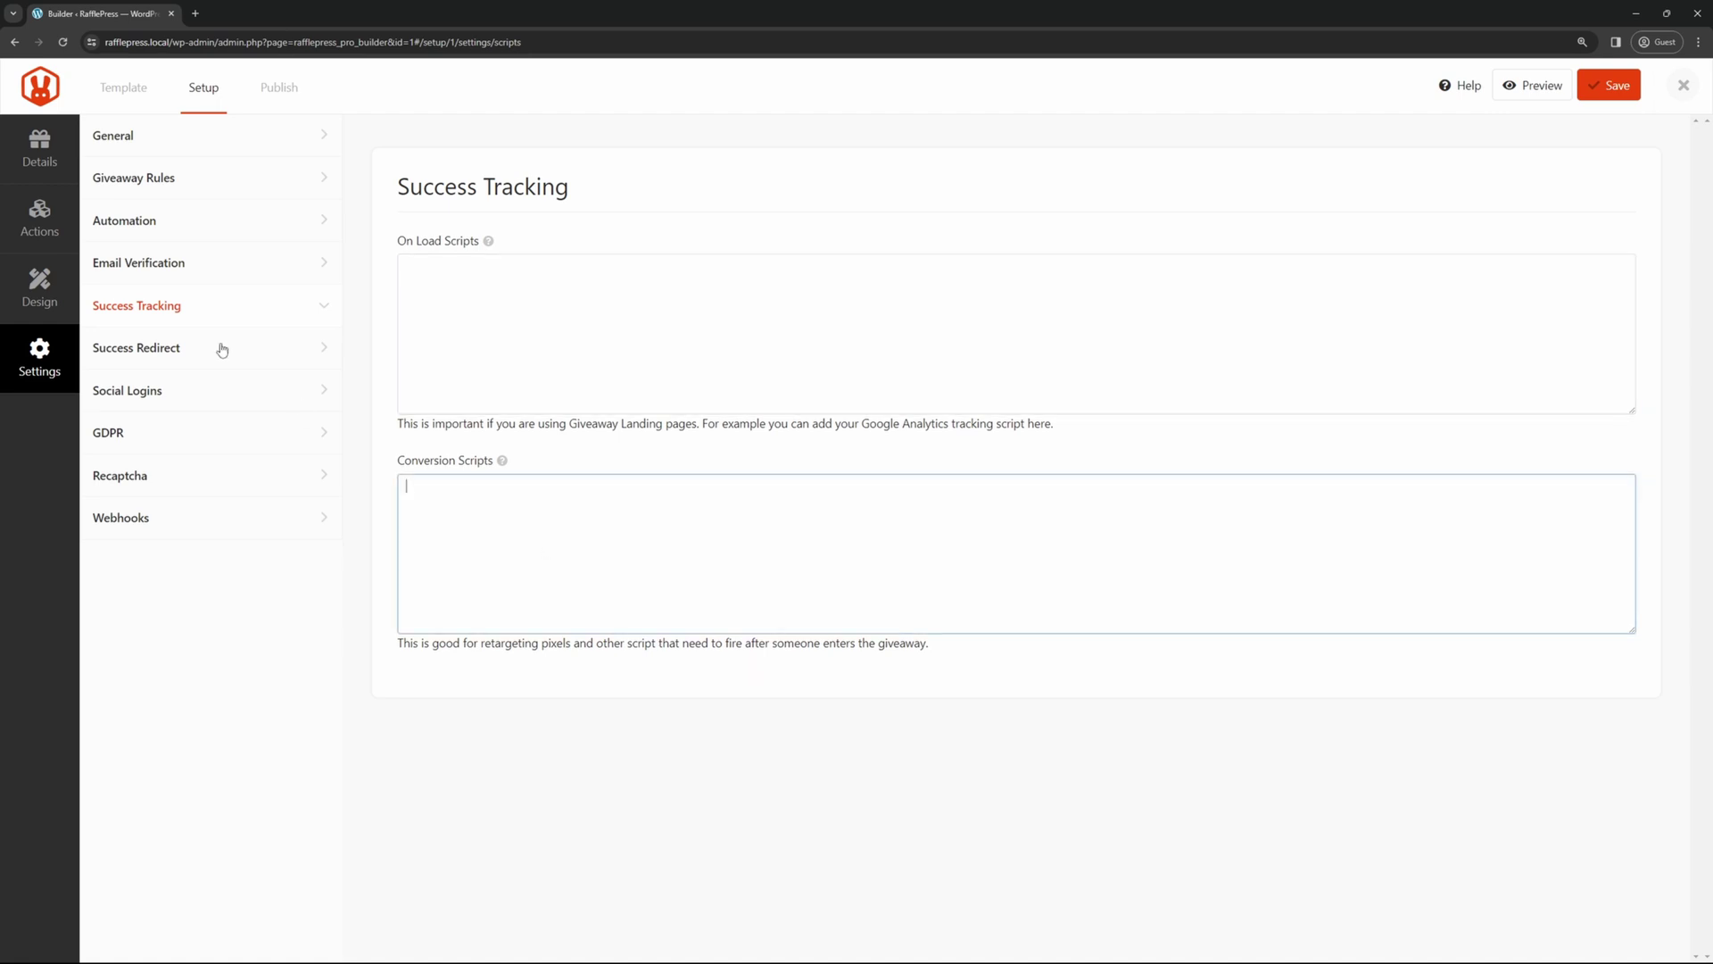
- Toggle Success Redirect on and back off, leaving the redirect disabled
{"action": "left_click", "coordinate": [141, 352]}
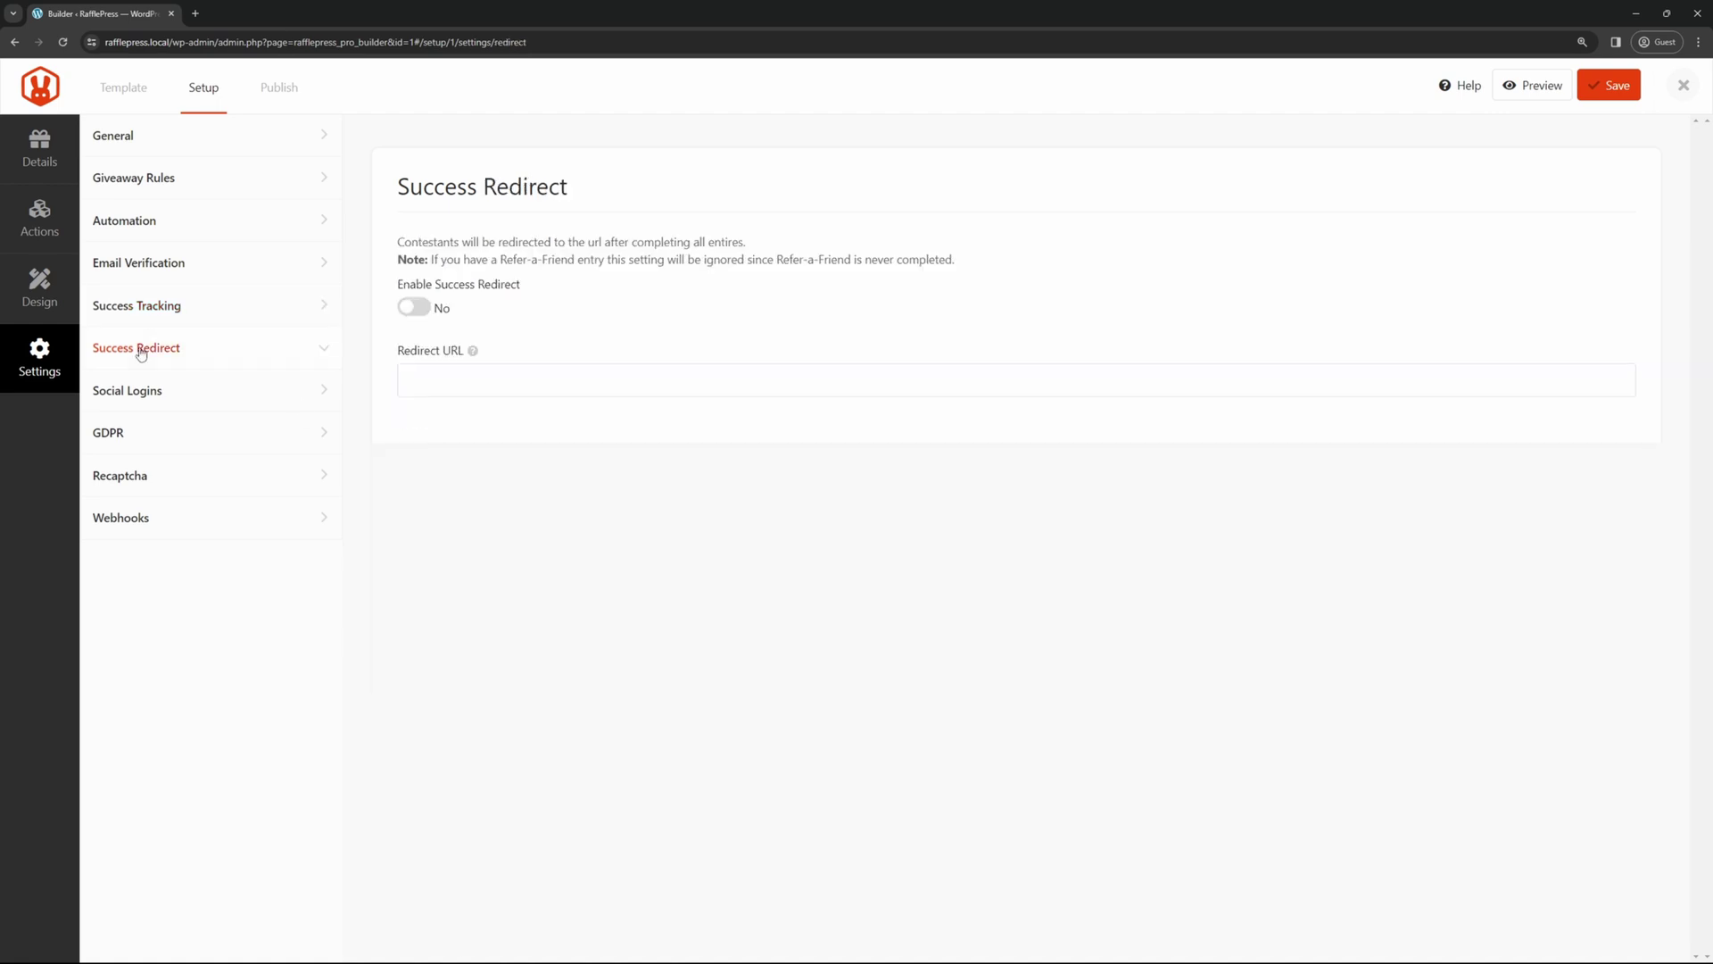
{"action": "left_click", "coordinate": [410, 307]}
{"action": "left_click", "coordinate": [536, 379]}
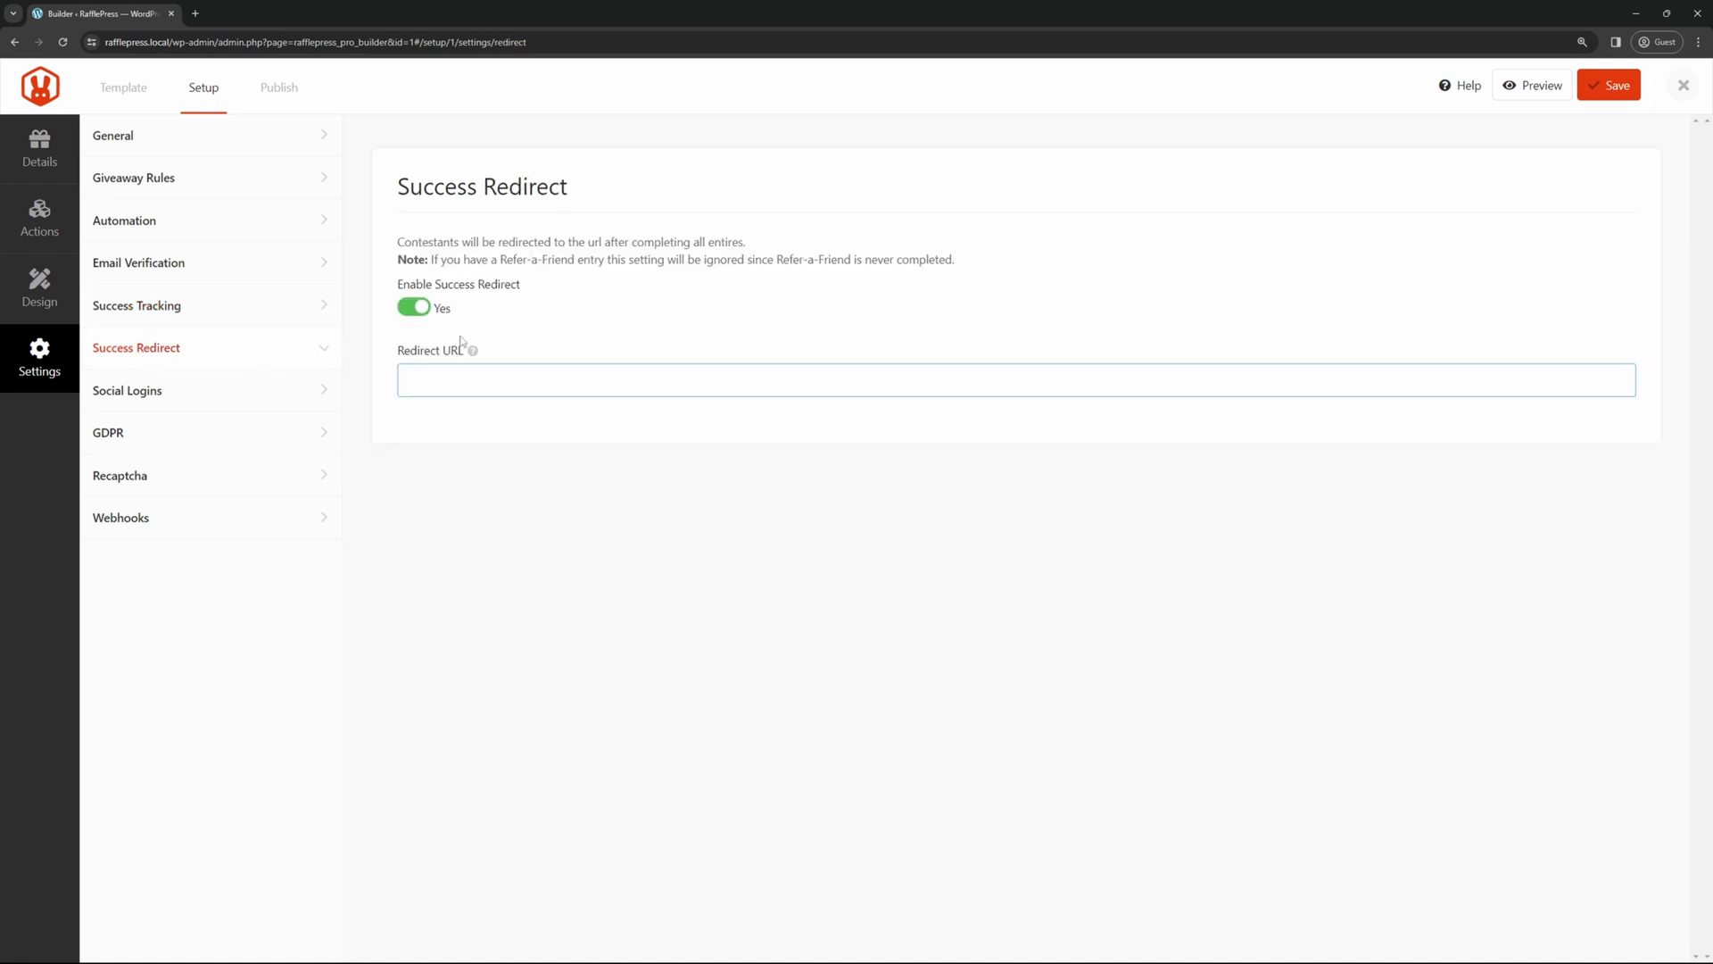
{"action": "left_click", "coordinate": [426, 308]}
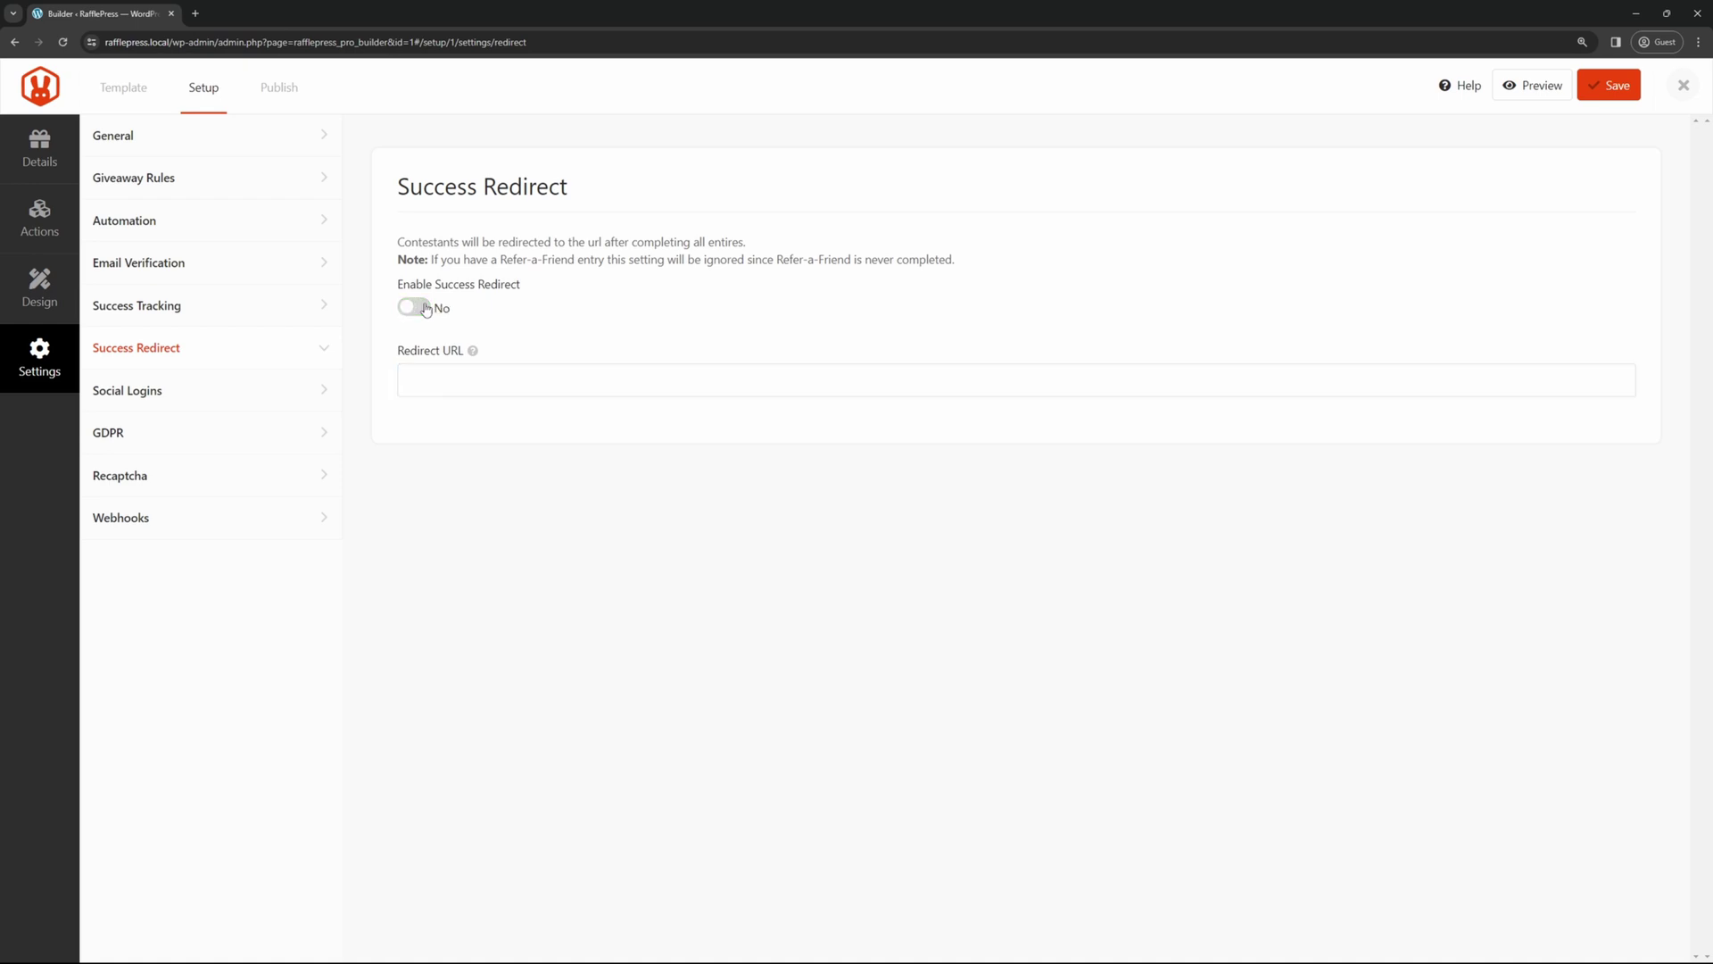
- Check the Social Logins settings, leaving Facebook login switched off
{"action": "left_click", "coordinate": [195, 394]}
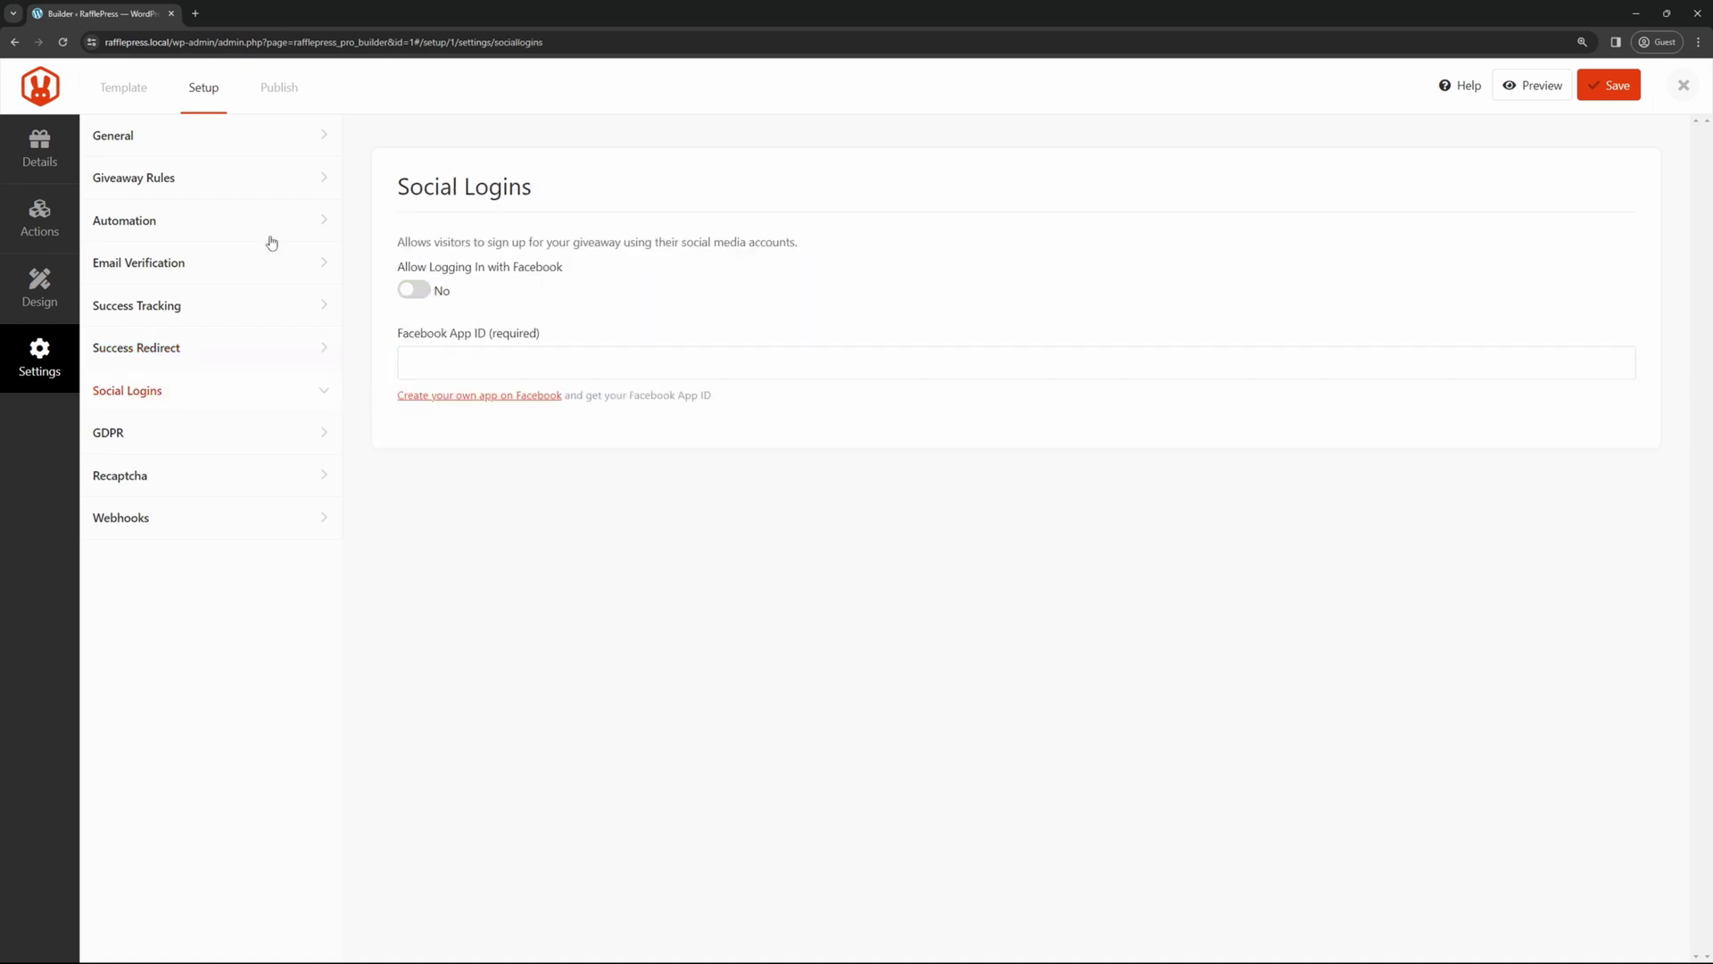
{"action": "left_click", "coordinate": [39, 148]}
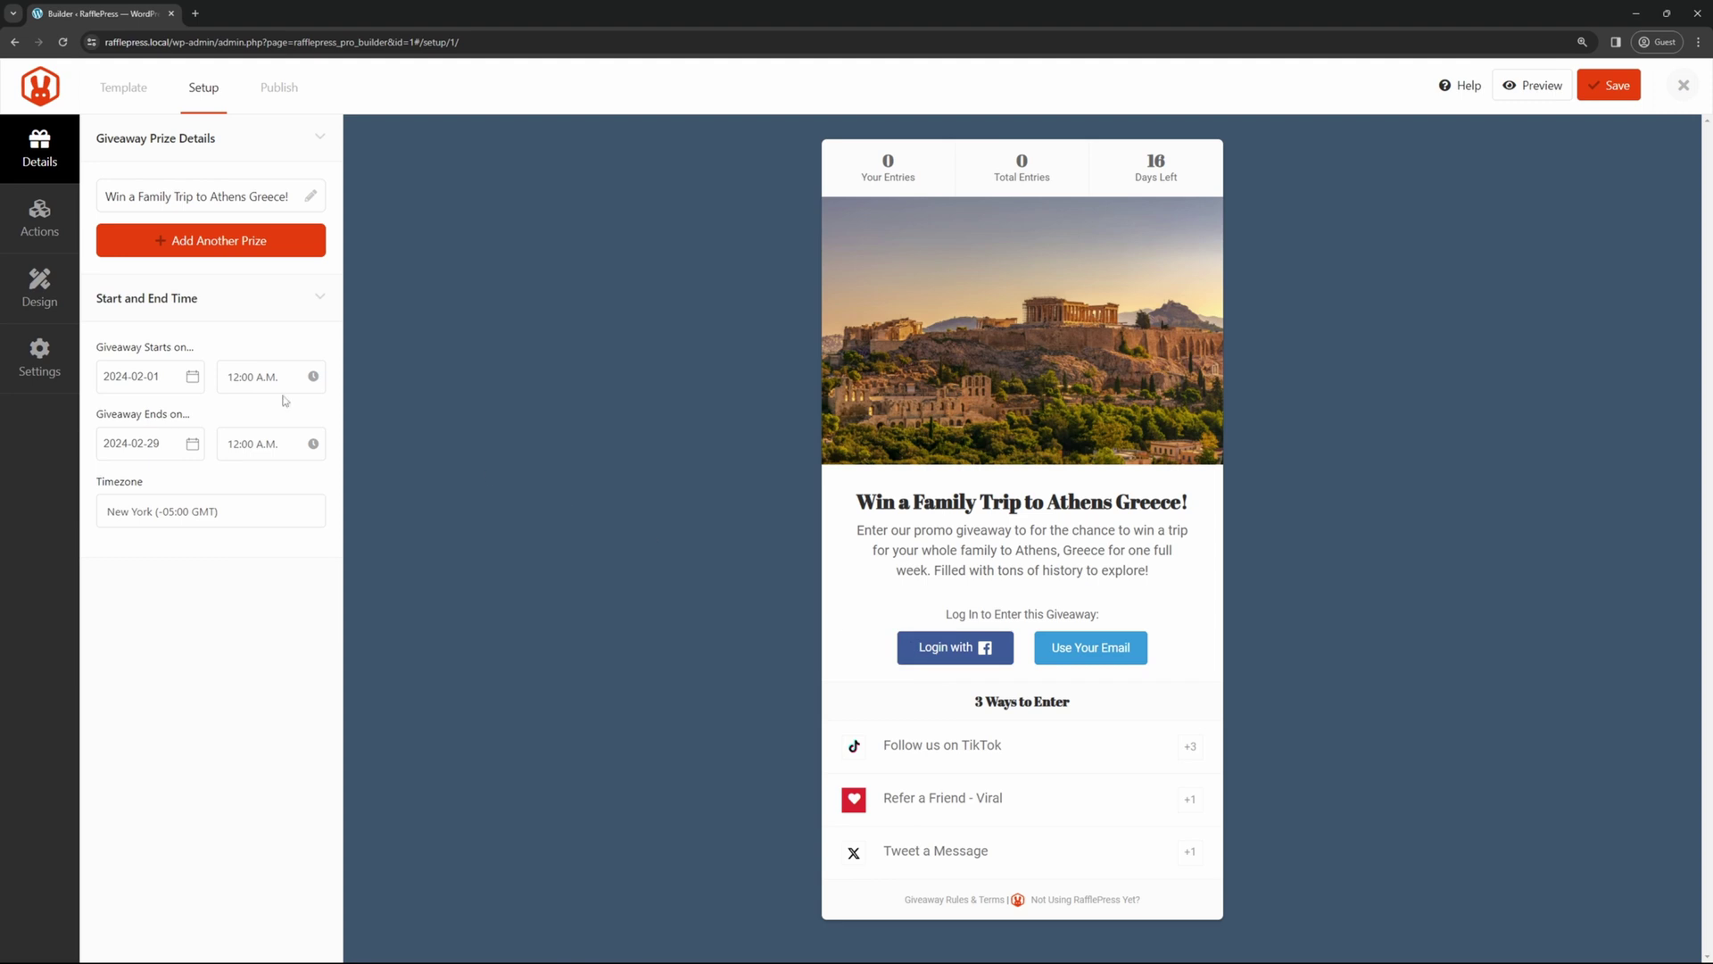
{"action": "left_click", "coordinate": [39, 352]}
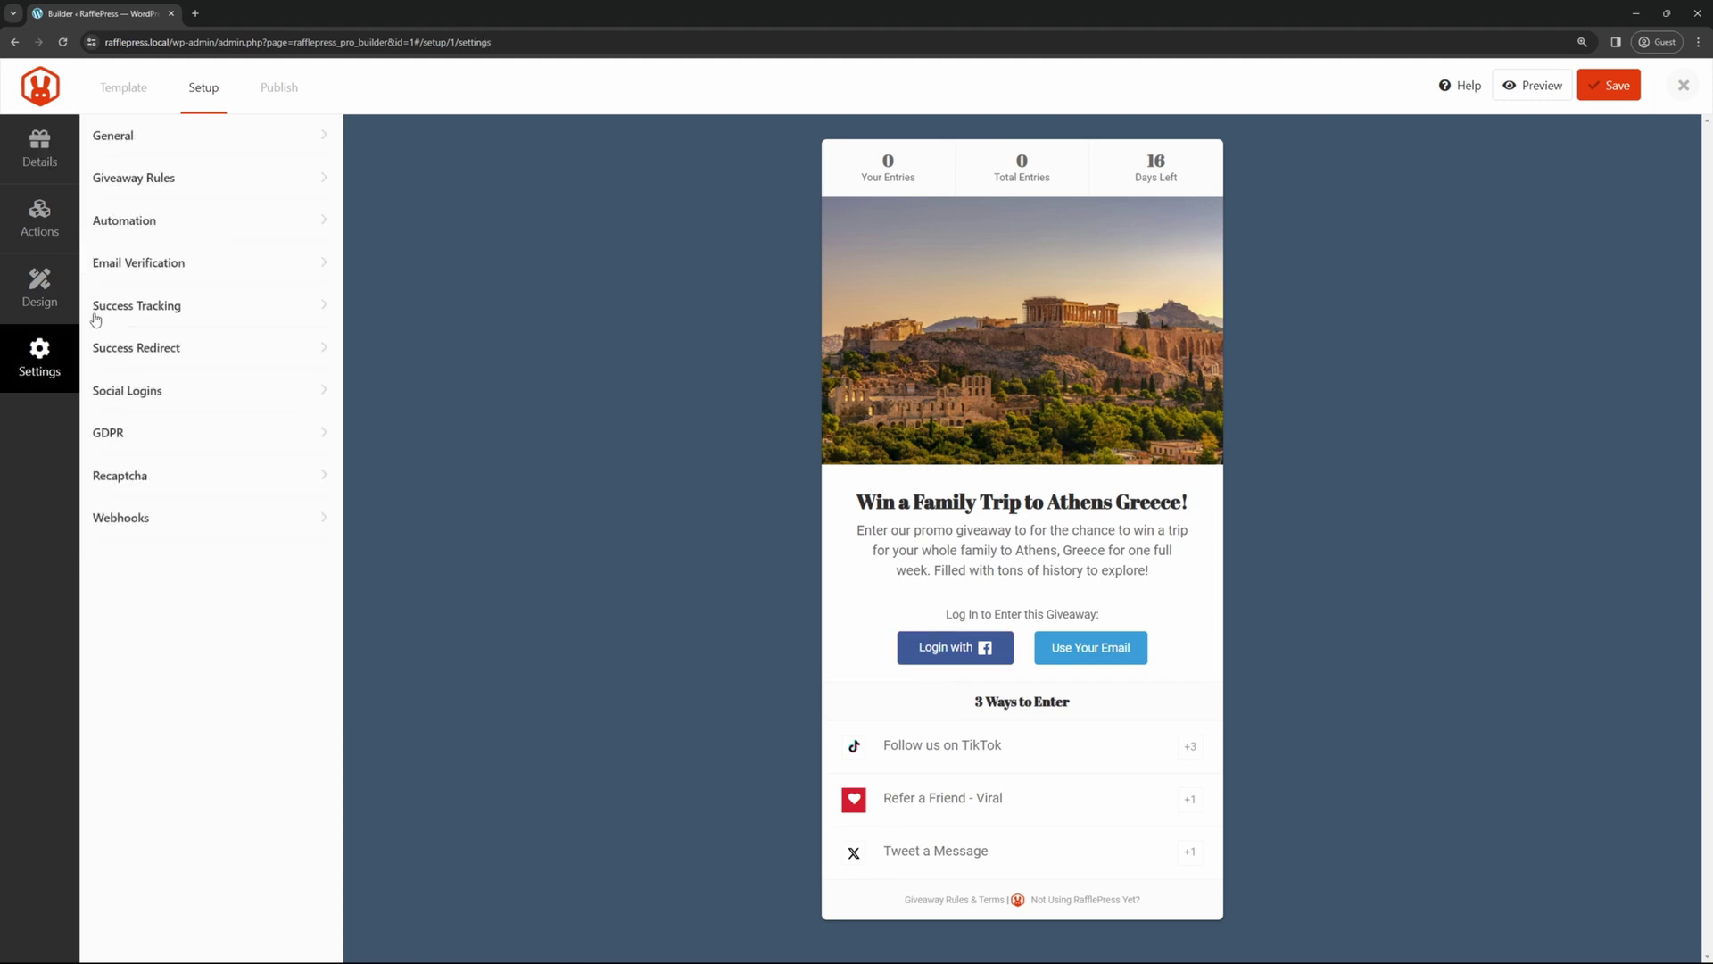
{"action": "left_click", "coordinate": [175, 393]}
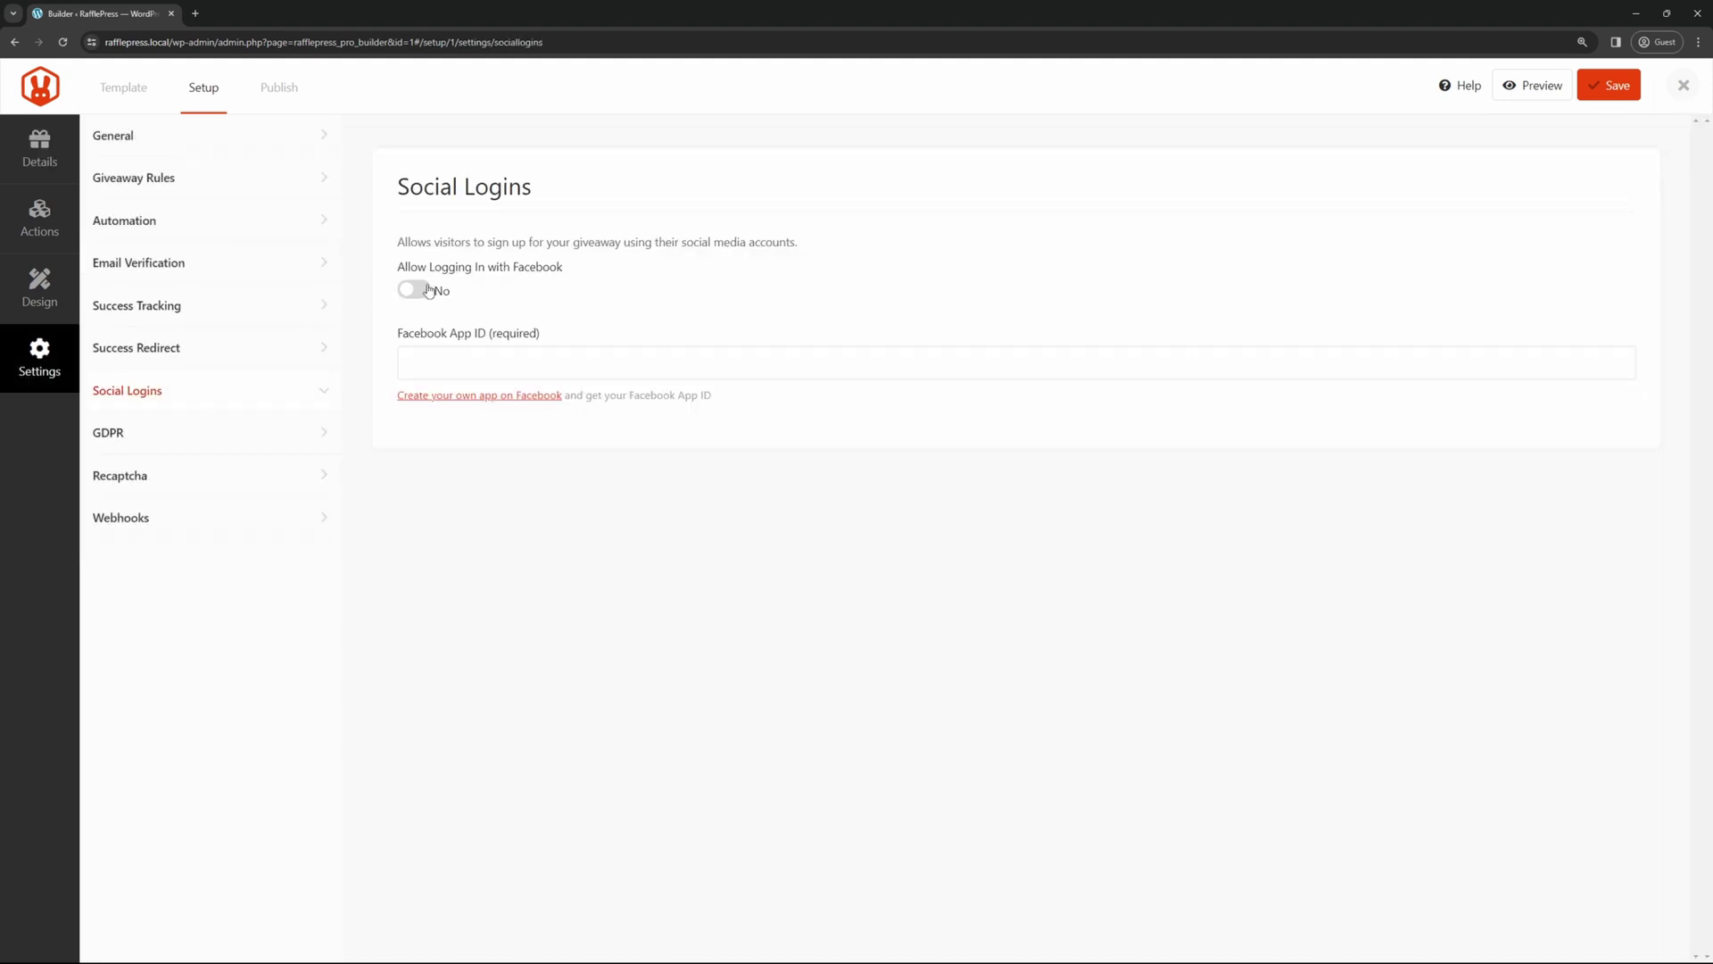
{"action": "left_click", "coordinate": [547, 362]}
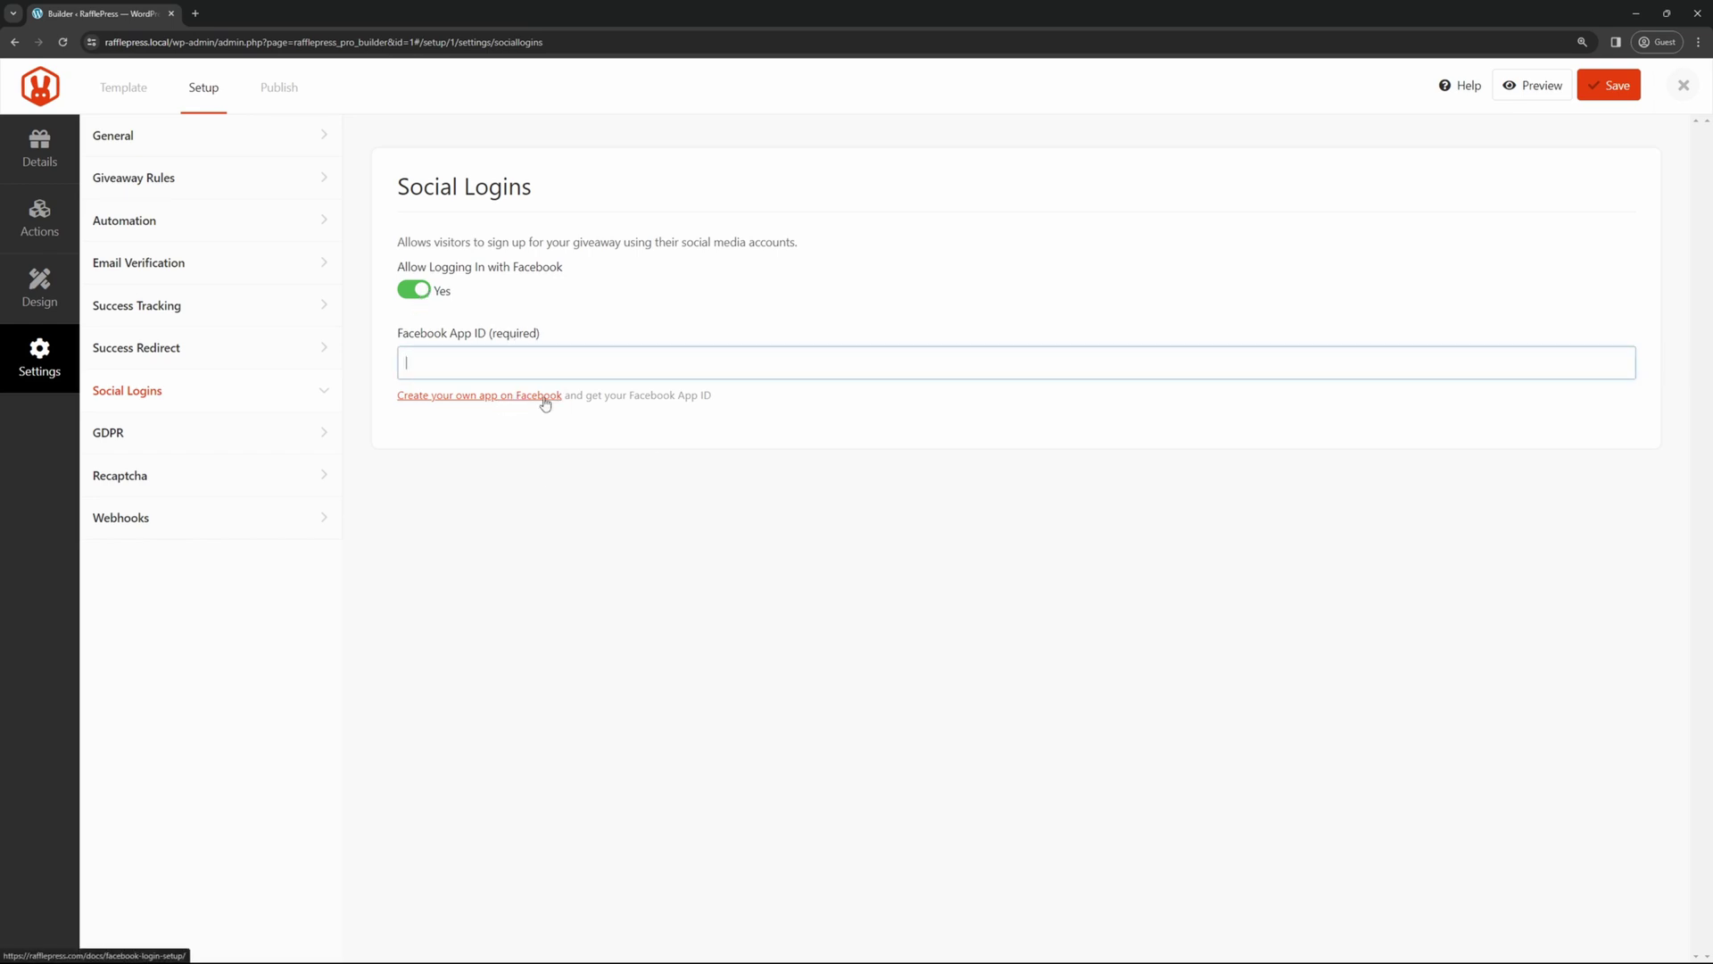
{"action": "left_click", "coordinate": [416, 291]}
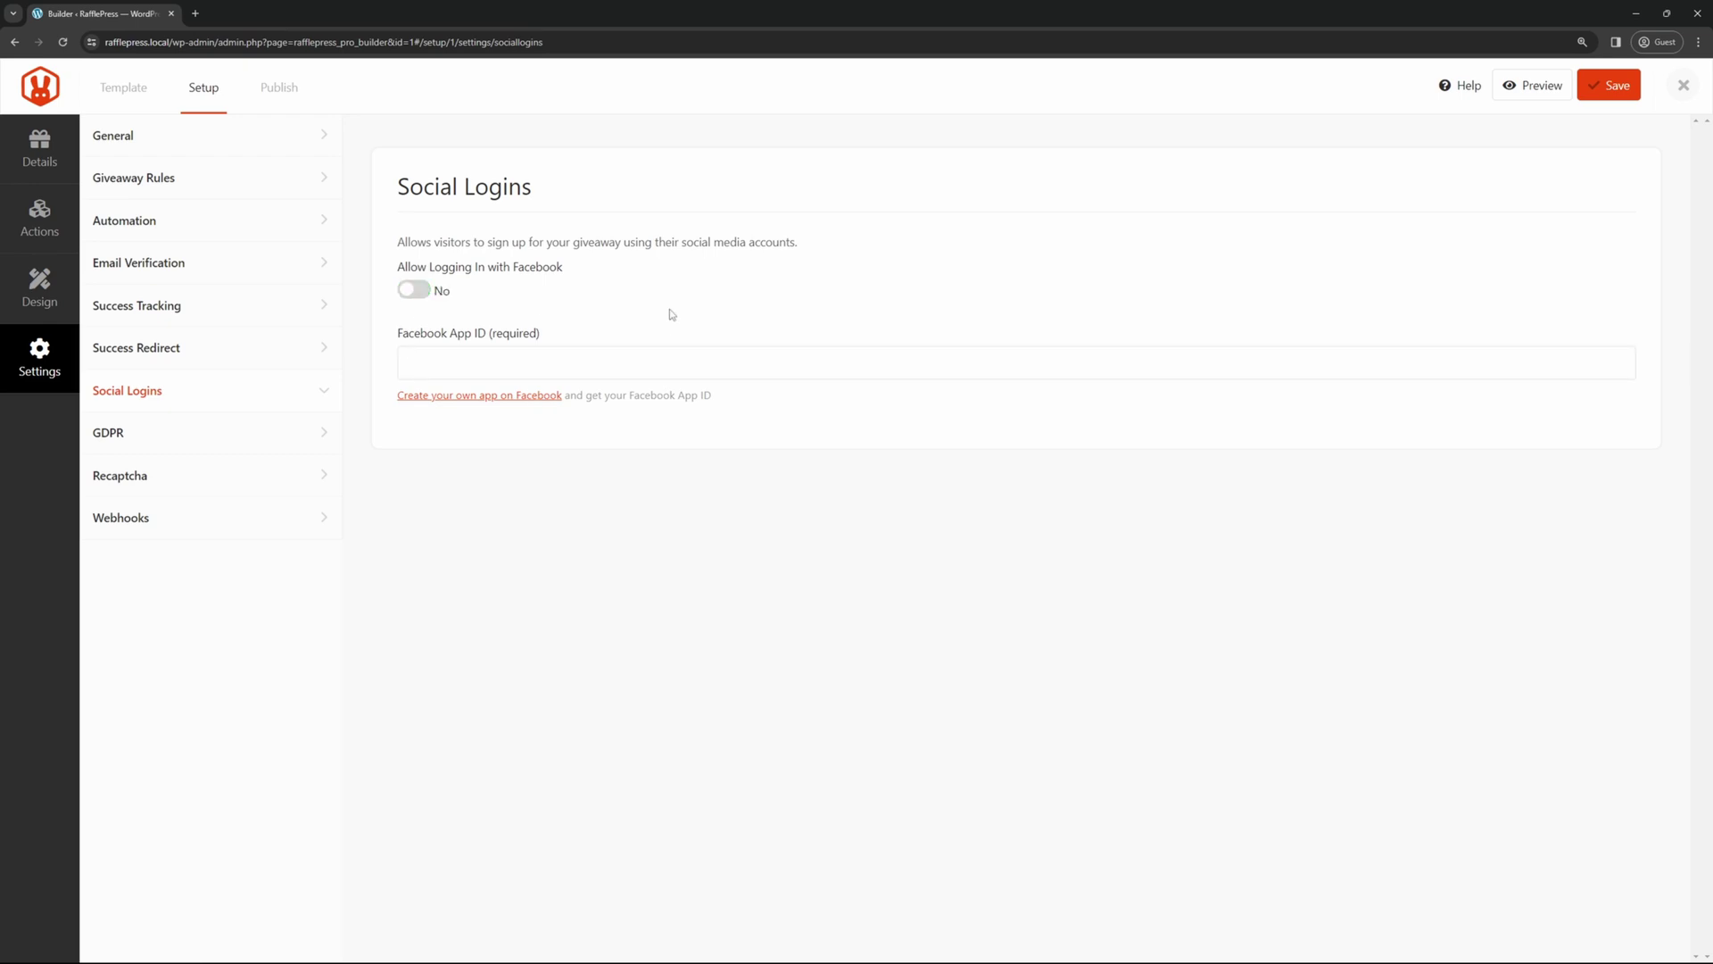
- Toggle GDPR consent on and off again, view Recaptcha, and reach the Webhooks settings
{"action": "left_click", "coordinate": [152, 434]}
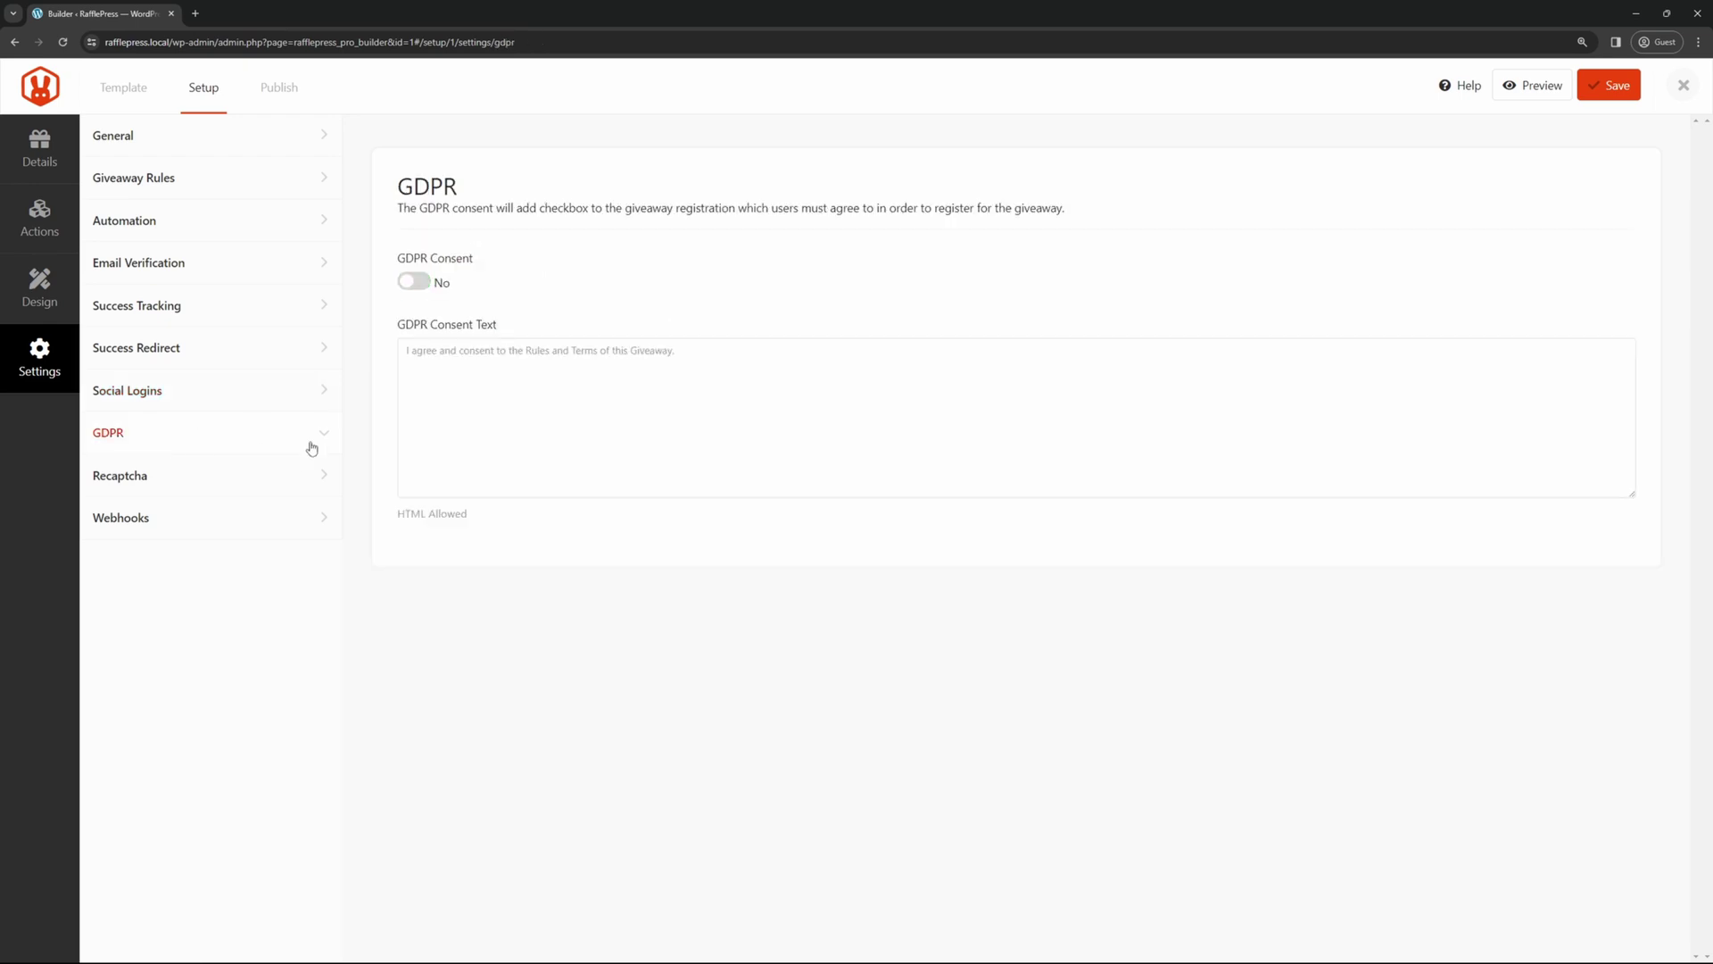
{"action": "left_click", "coordinate": [422, 285]}
{"action": "left_click", "coordinate": [557, 389]}
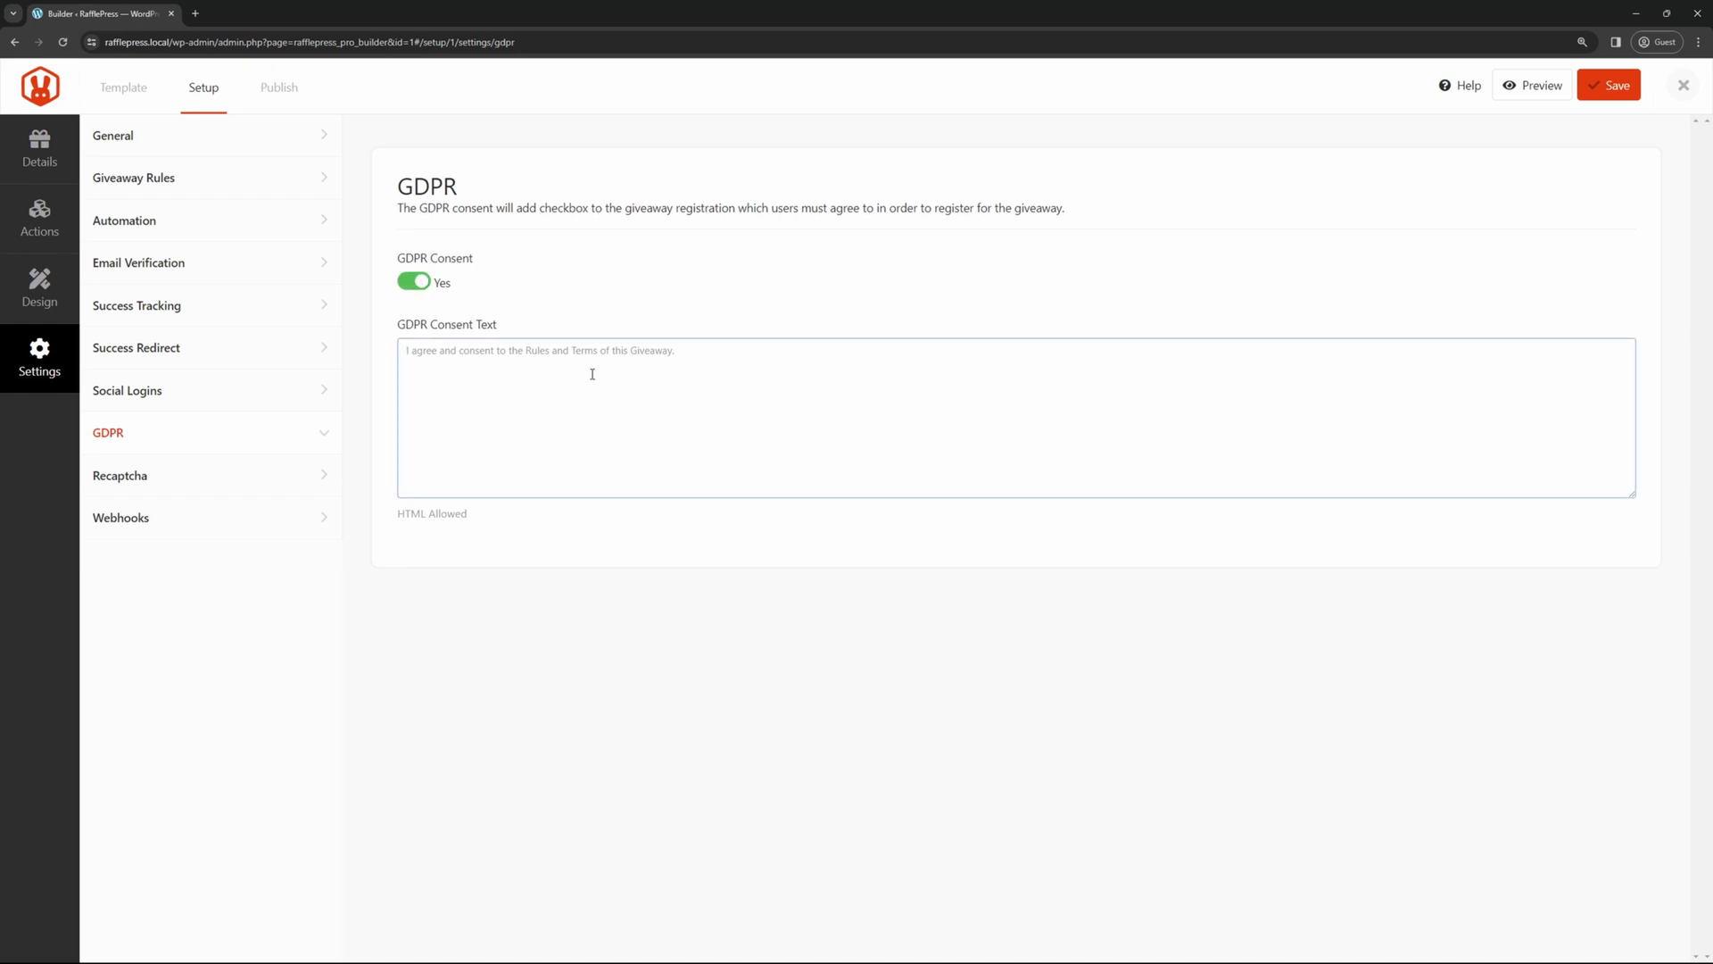
{"action": "left_click", "coordinate": [421, 284]}
{"action": "left_click", "coordinate": [202, 480]}
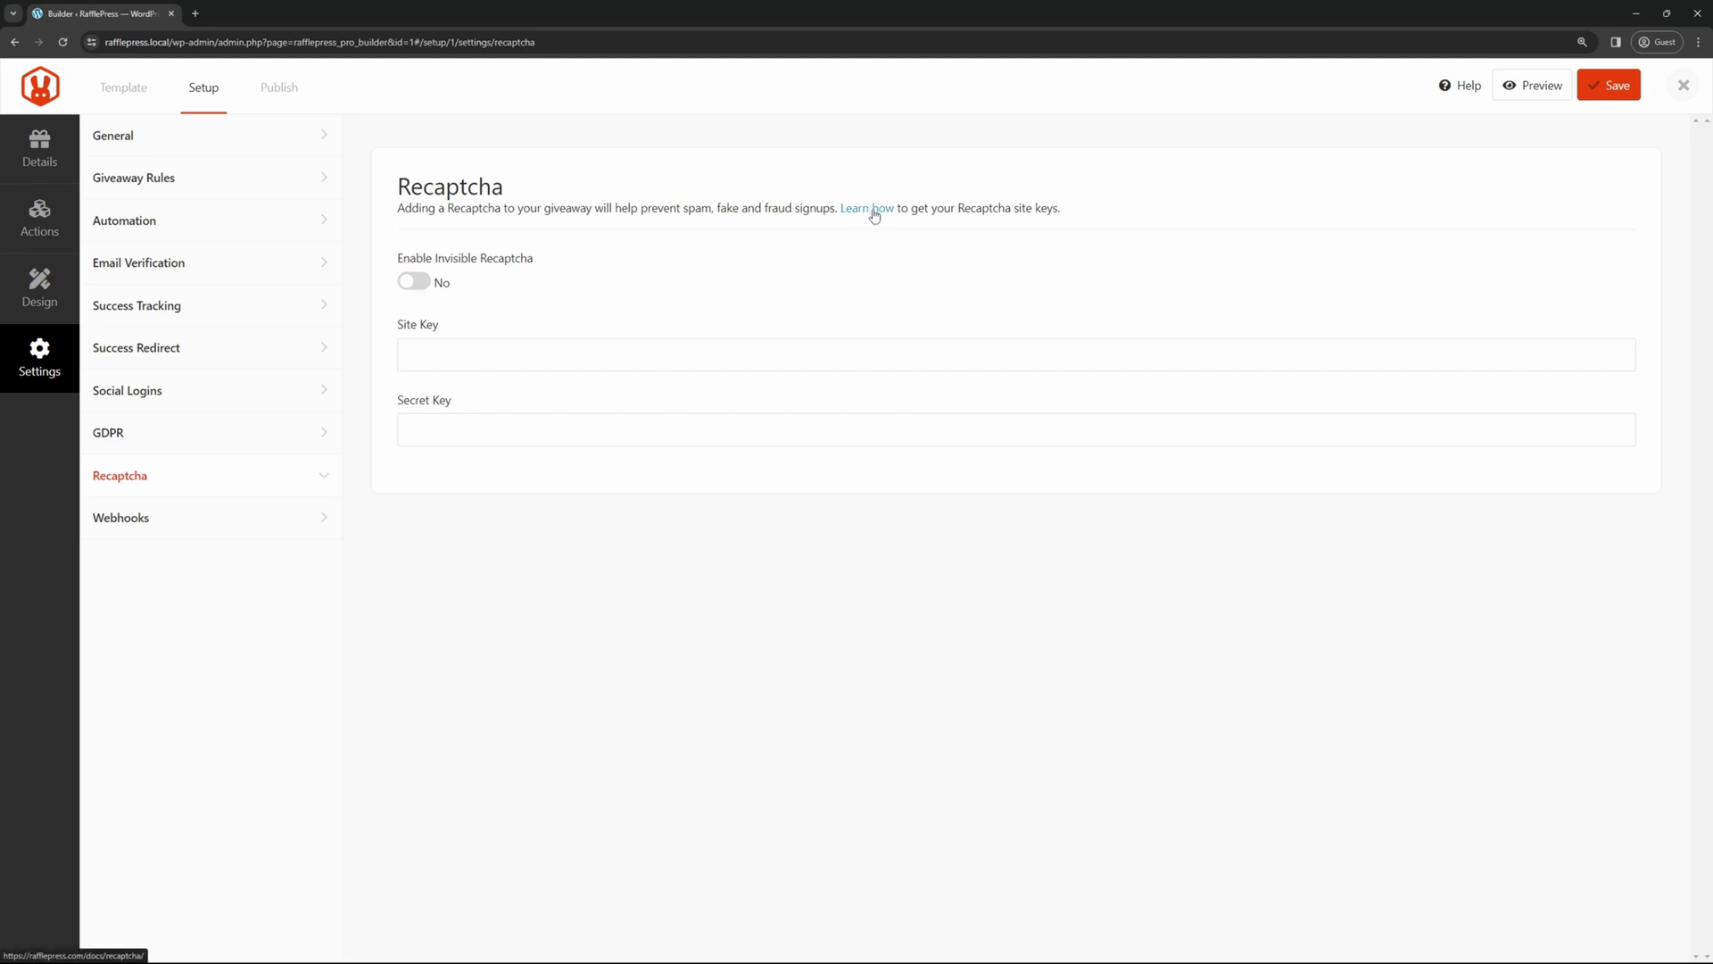
{"action": "left_click", "coordinate": [136, 523]}
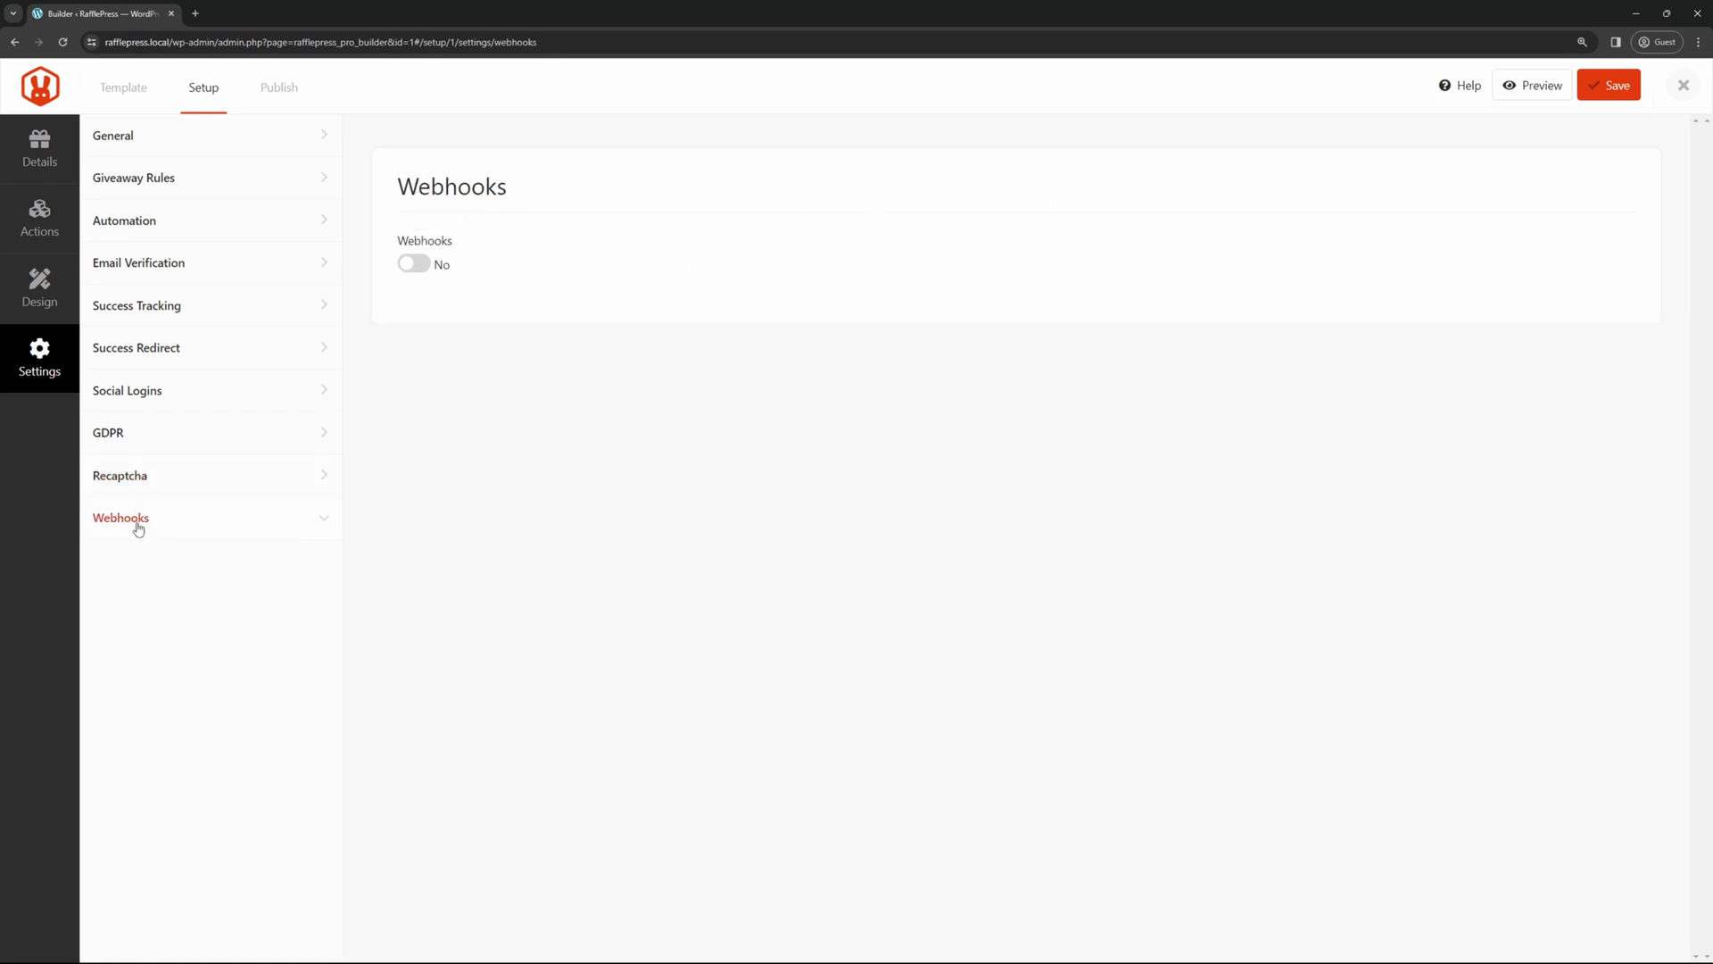
- Preview Webhook 1's fields, switch webhooks back off, and save the giveaway
{"action": "left_click", "coordinate": [424, 266]}
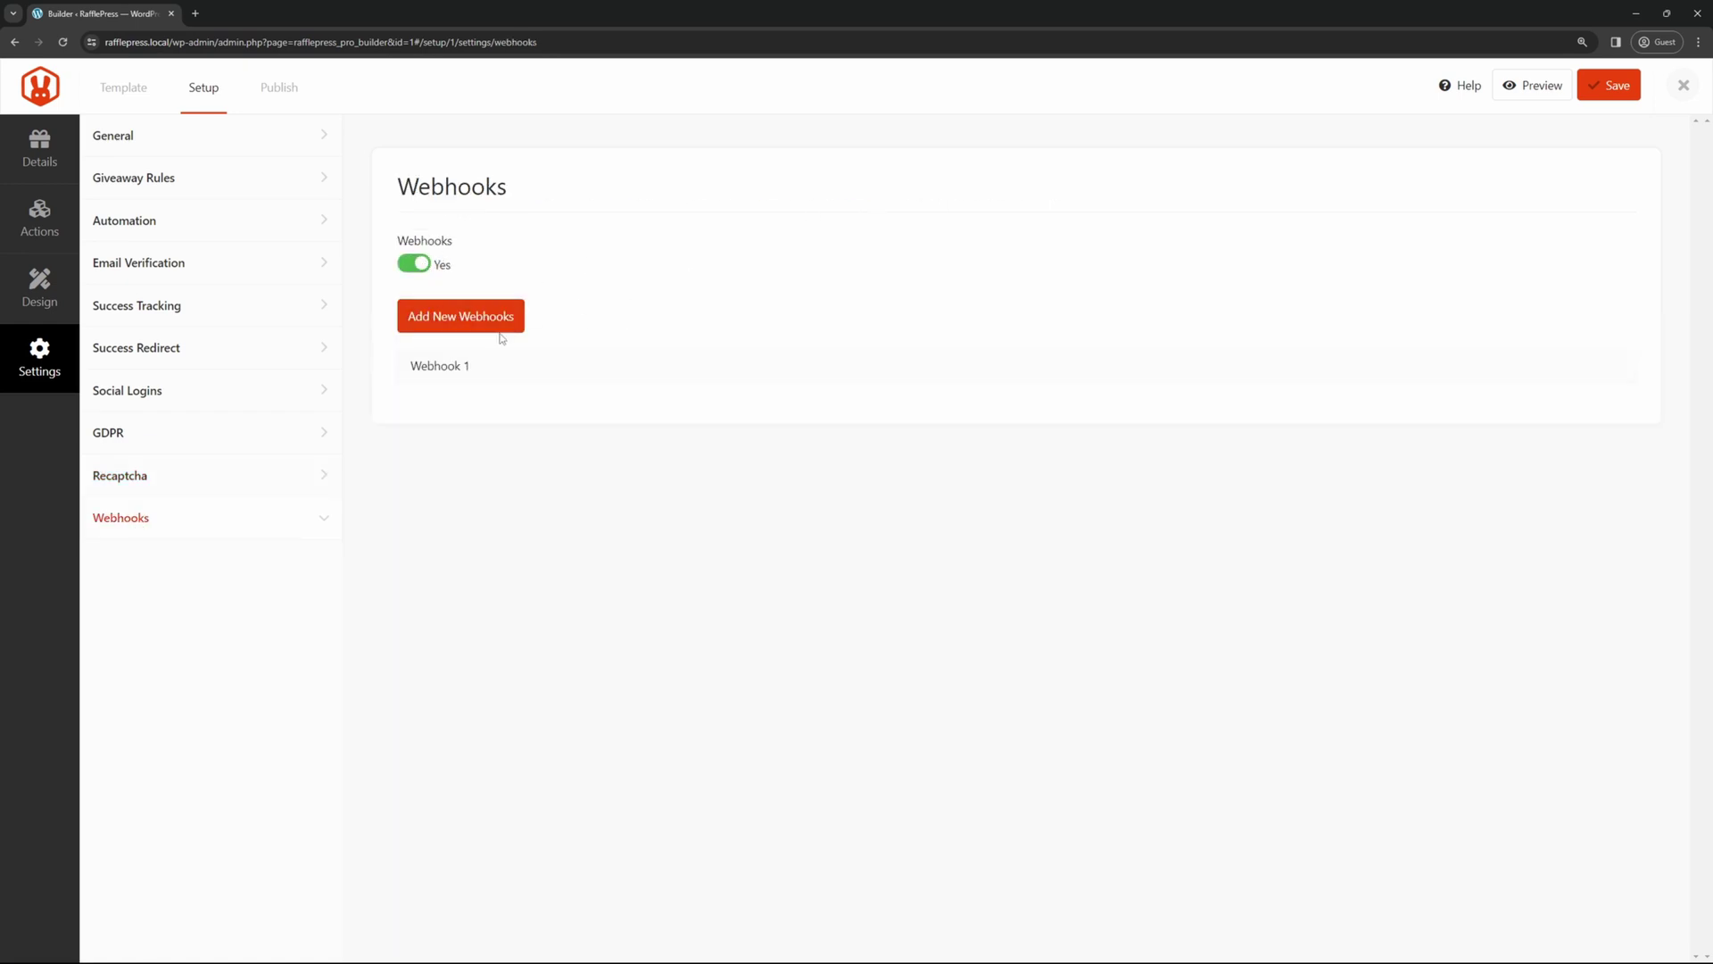
{"action": "left_click", "coordinate": [462, 366]}
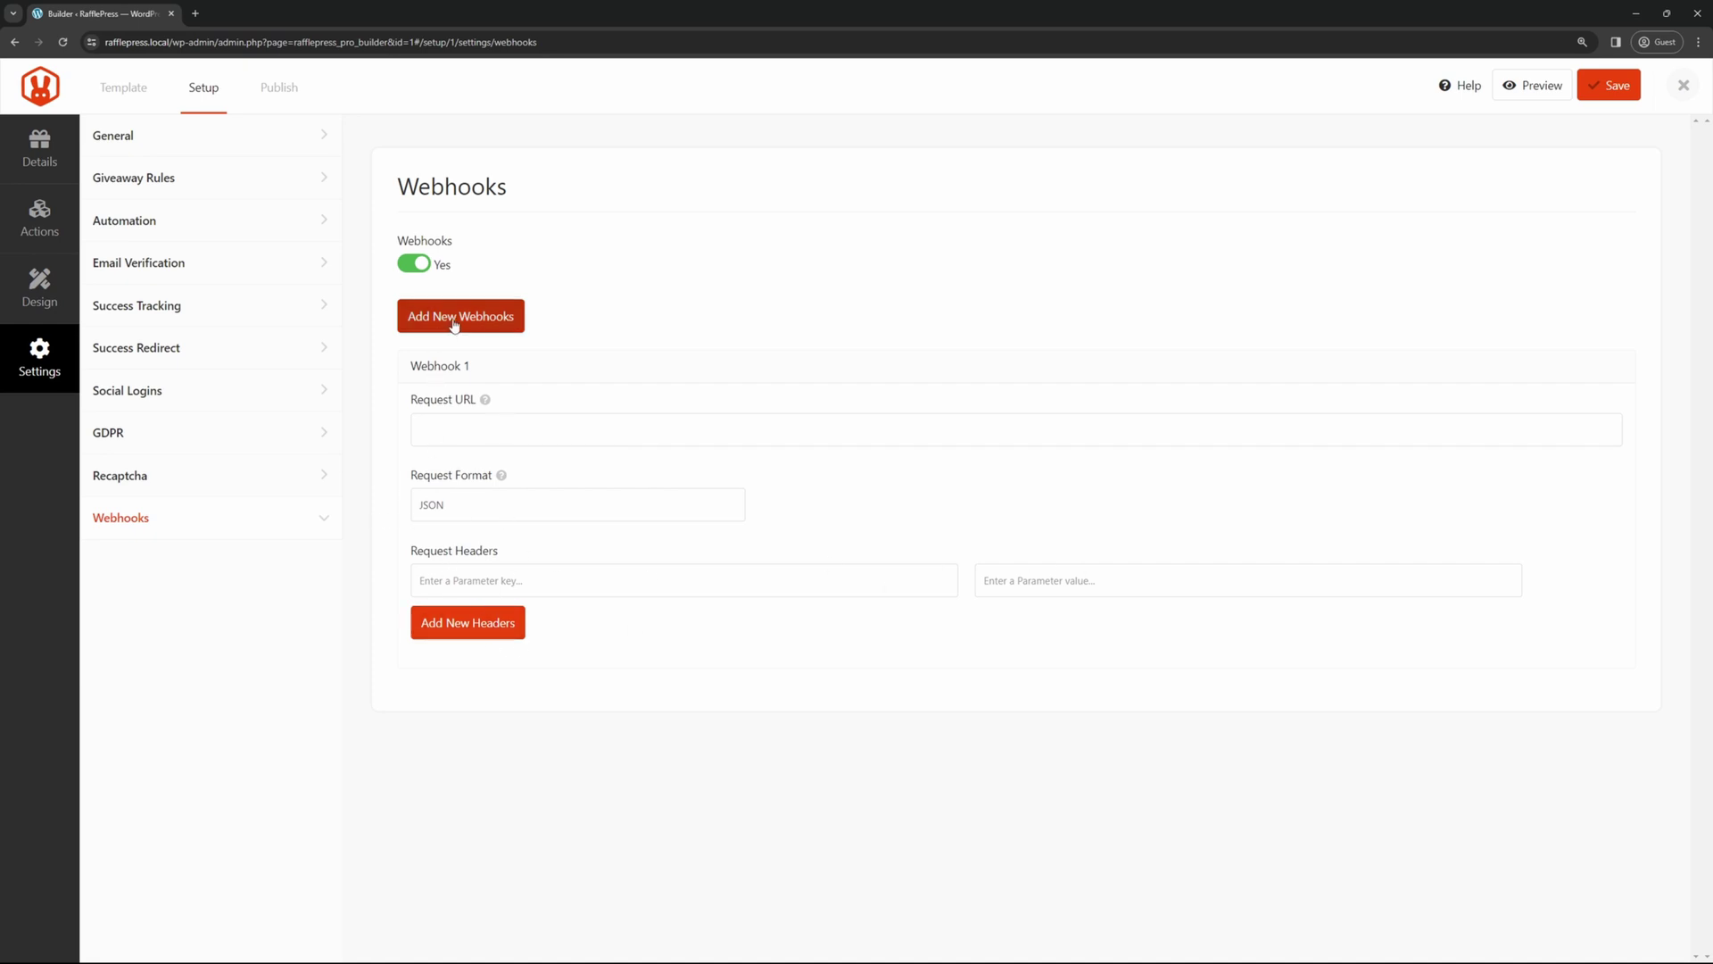
{"action": "left_click", "coordinate": [414, 264]}
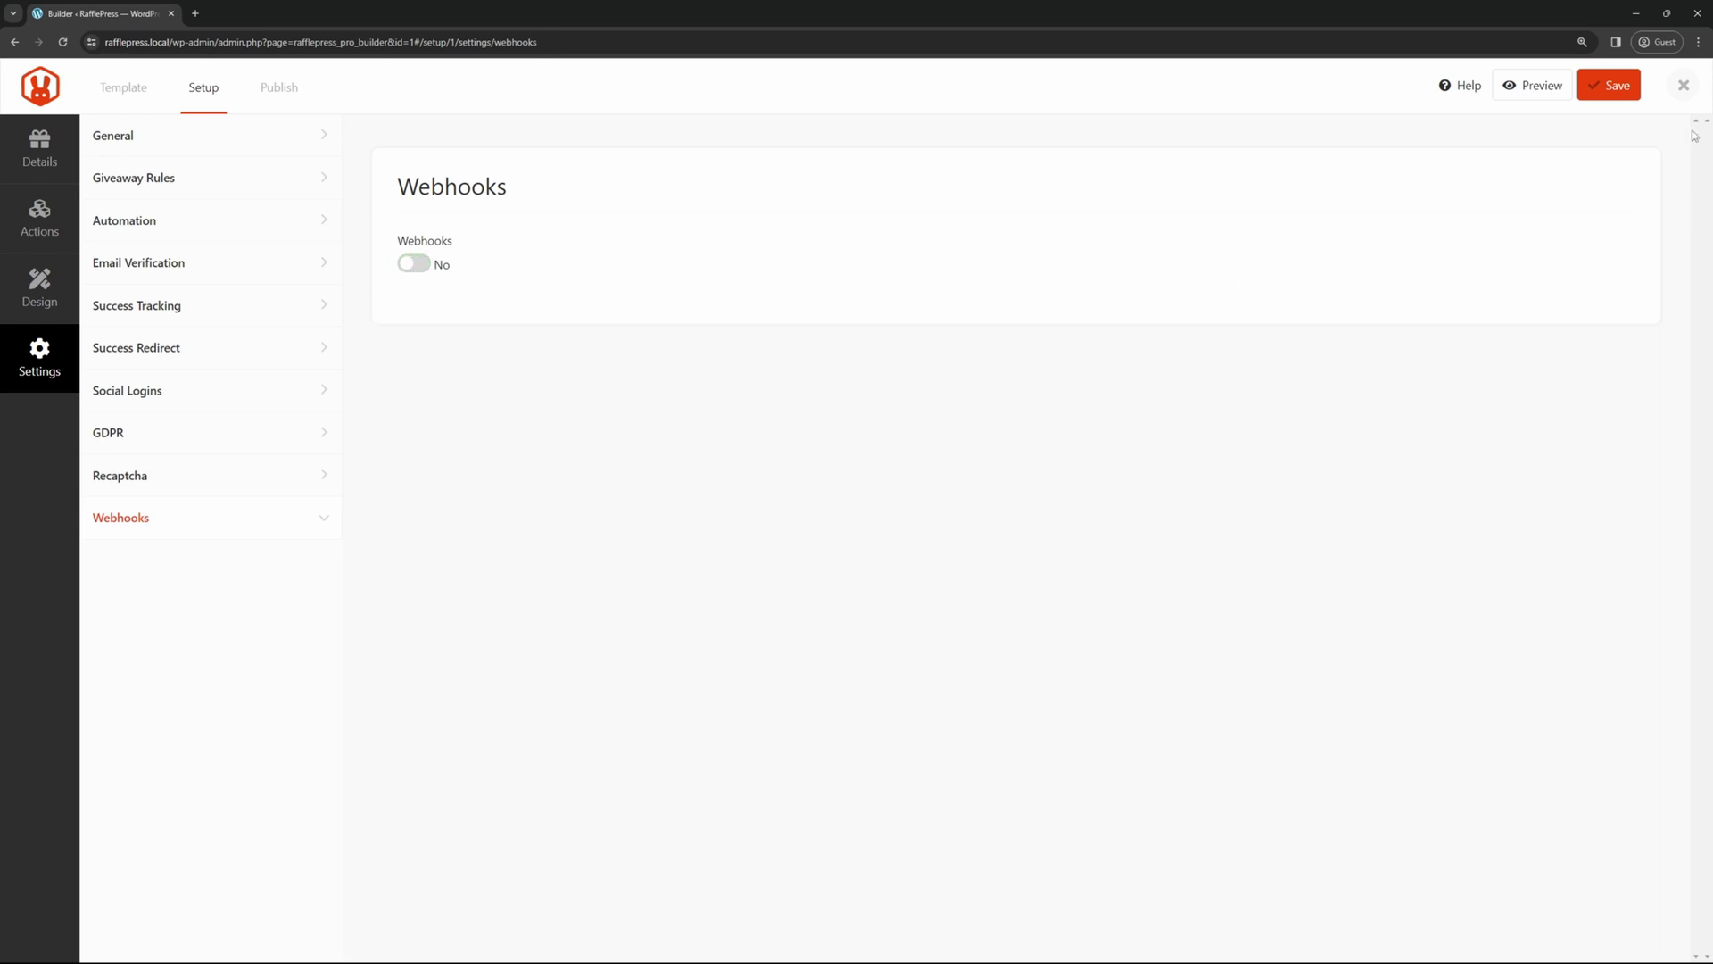
{"action": "left_click", "coordinate": [1611, 85]}
- Open the Giveaway Landing Page at rafflepress.local/giveaway, then show the WordPress Block instructions
{"action": "left_click", "coordinate": [278, 88]}
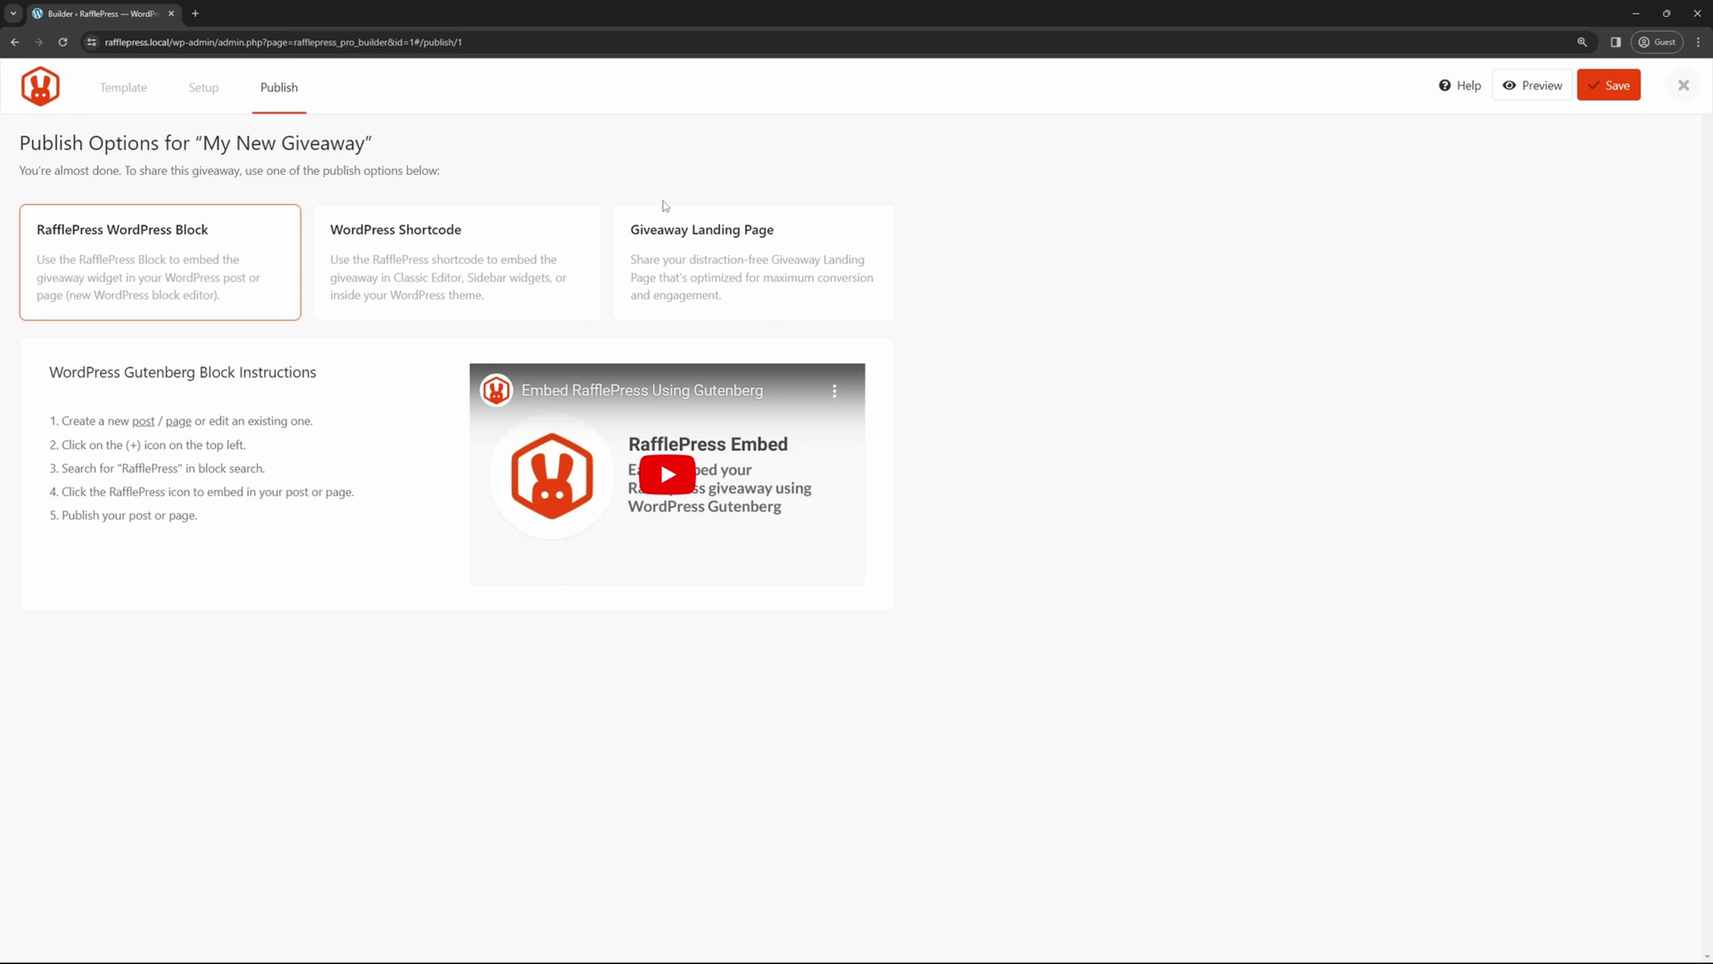
{"action": "left_click", "coordinate": [793, 274]}
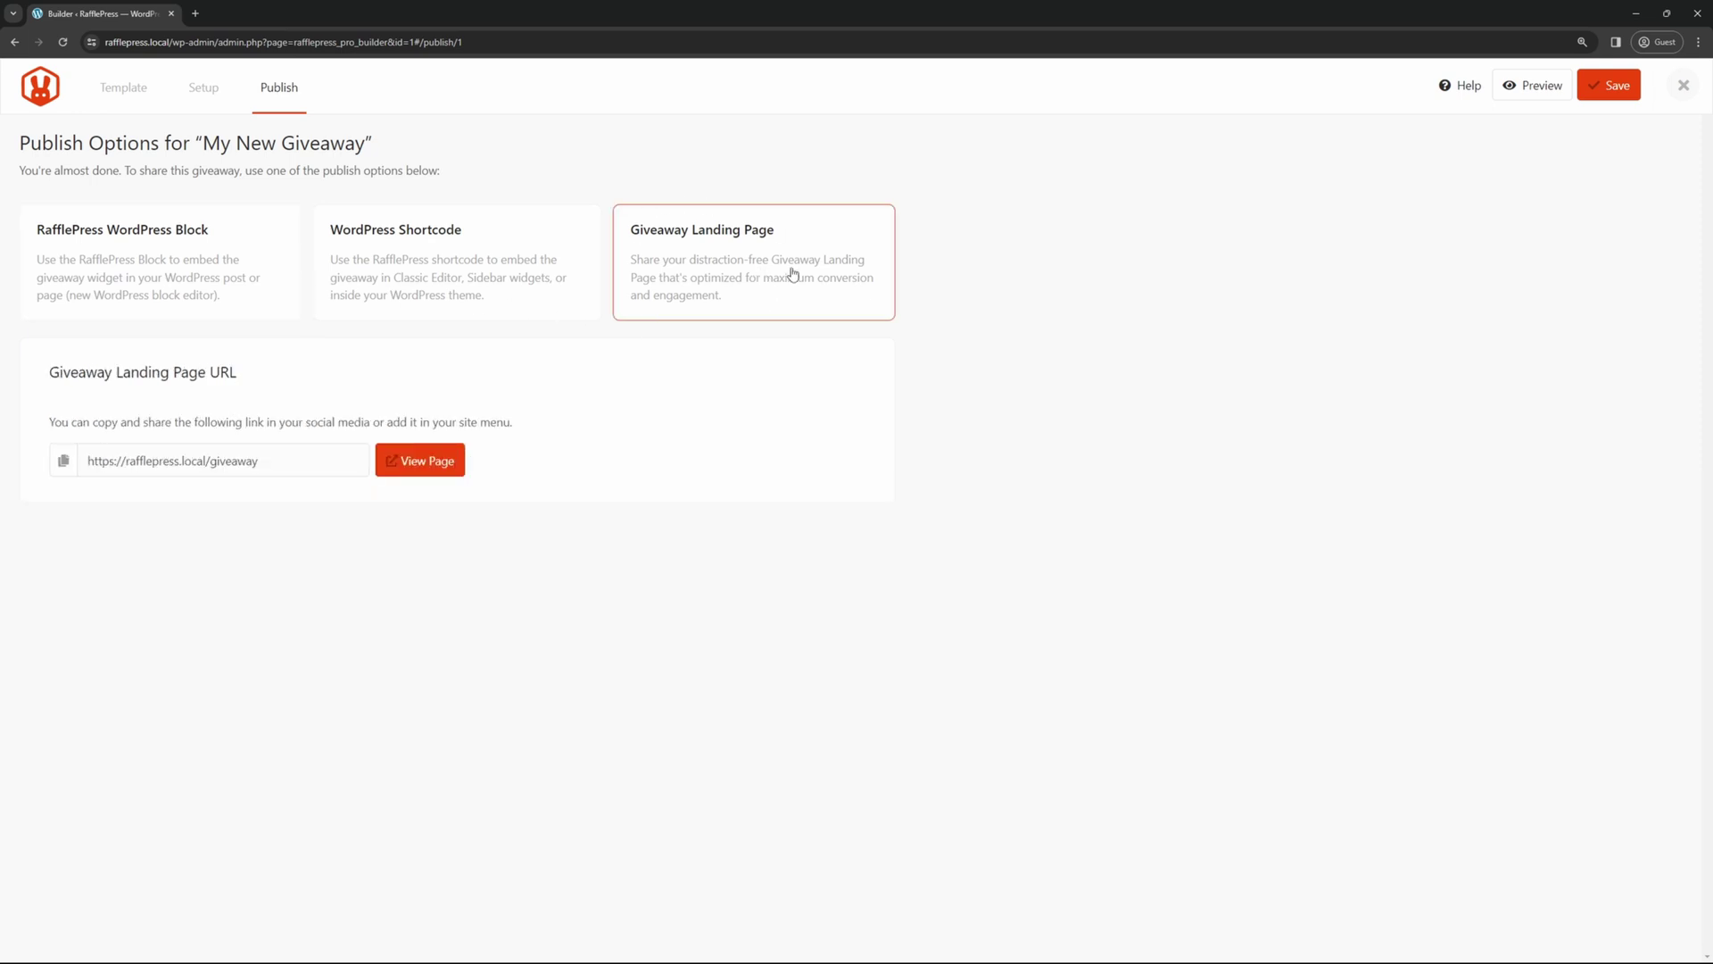
{"action": "left_click_drag", "start_coordinate": [227, 453], "coordinate": [84, 459]}
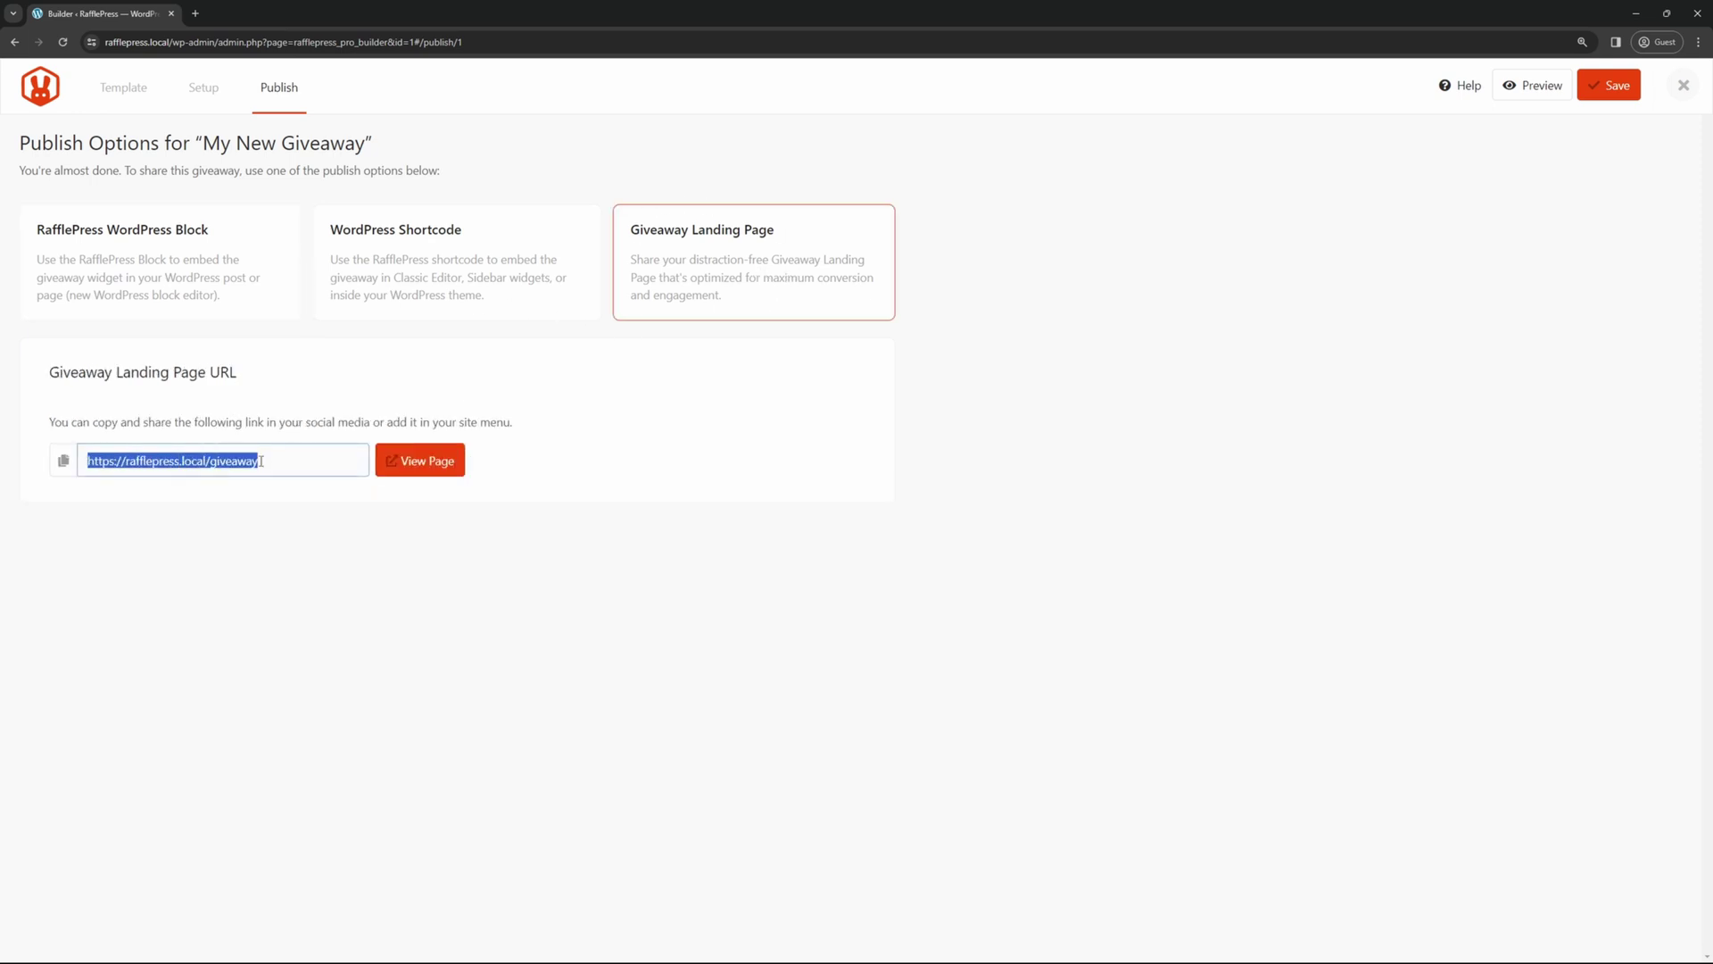
{"action": "left_click", "coordinate": [268, 462]}
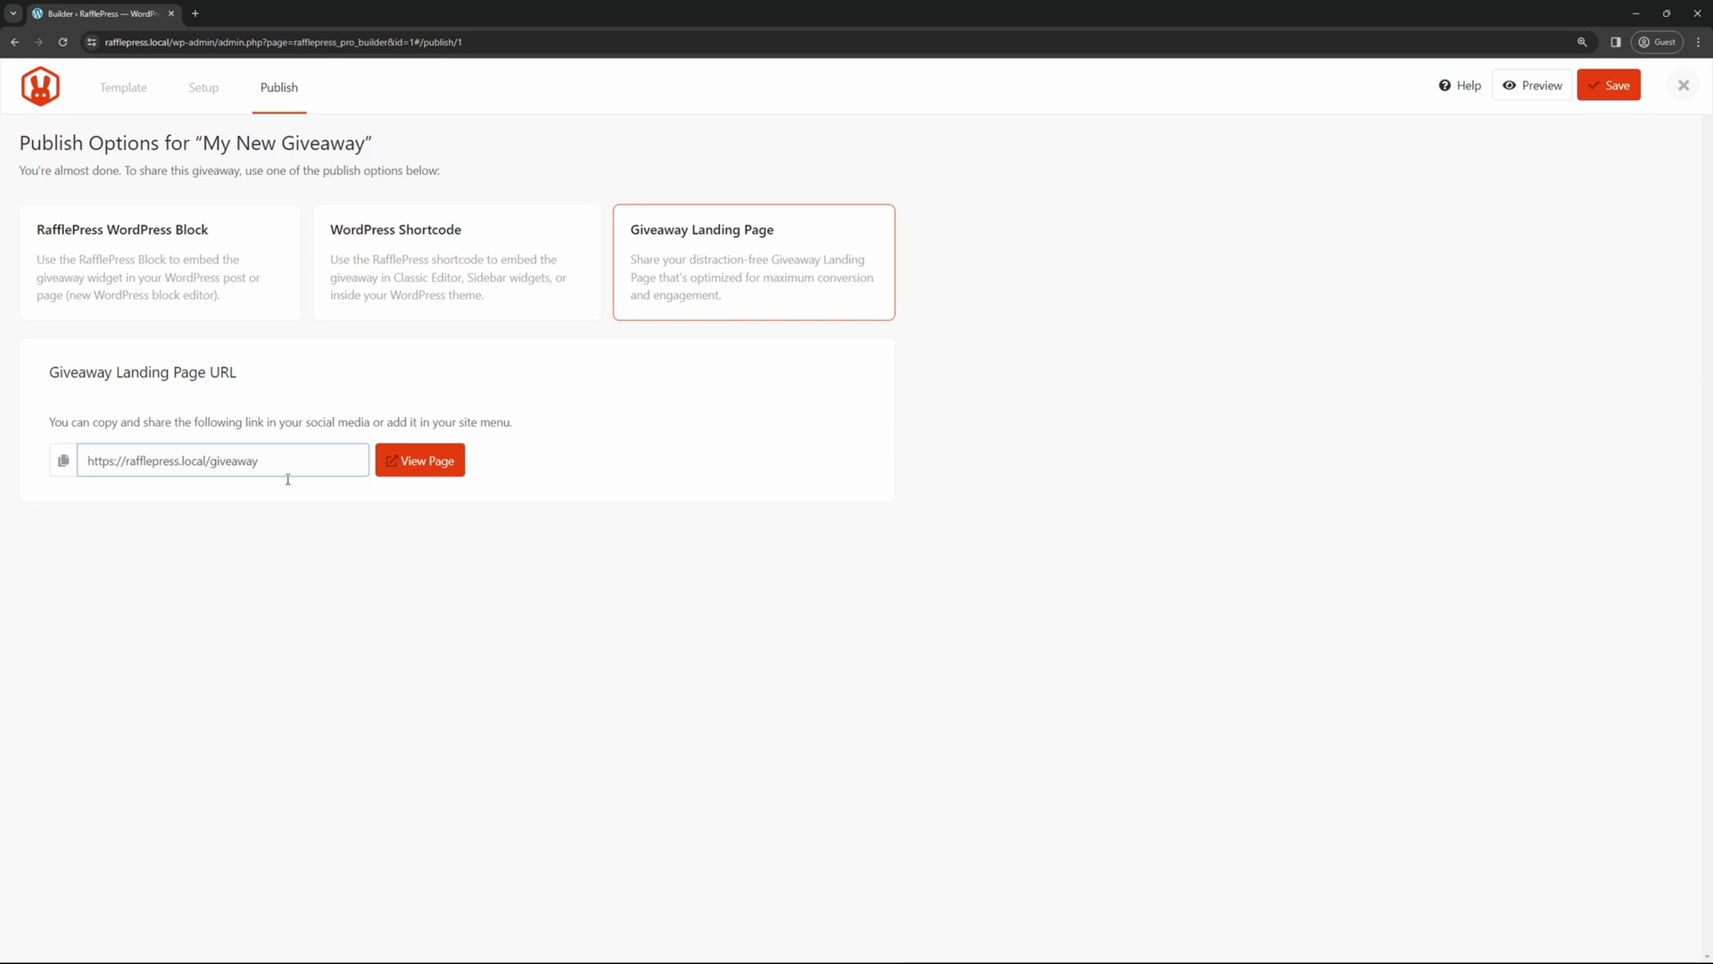
{"action": "left_click", "coordinate": [454, 462]}
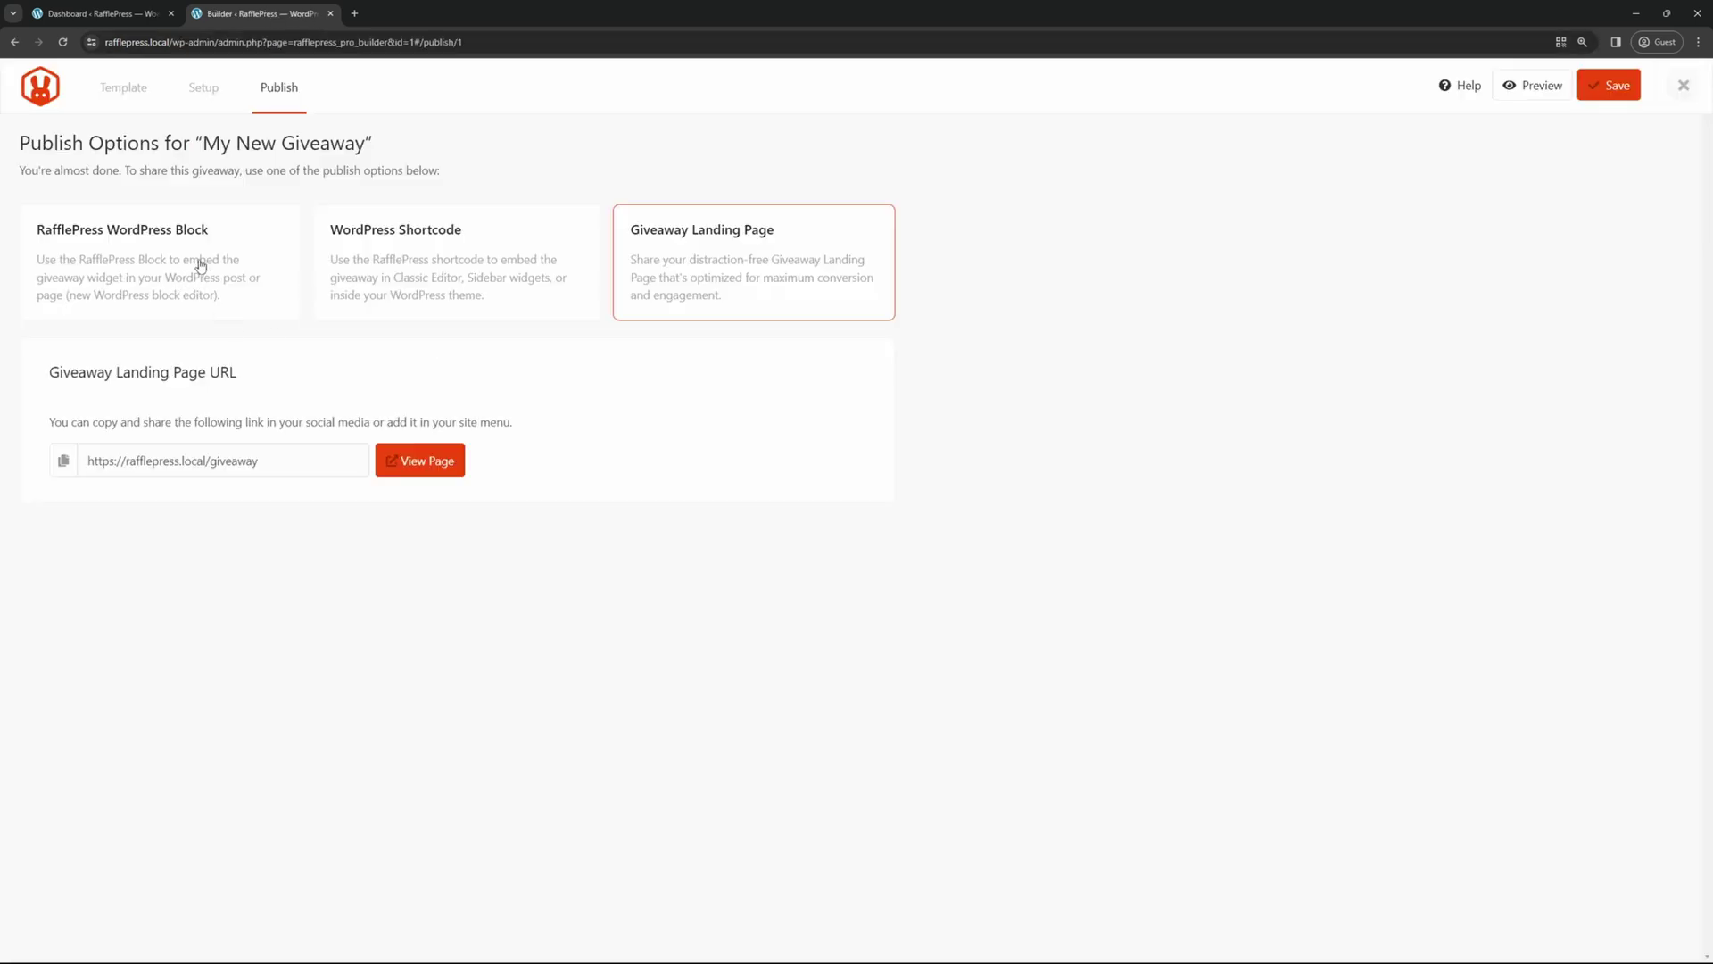
{"action": "left_click", "coordinate": [199, 266]}
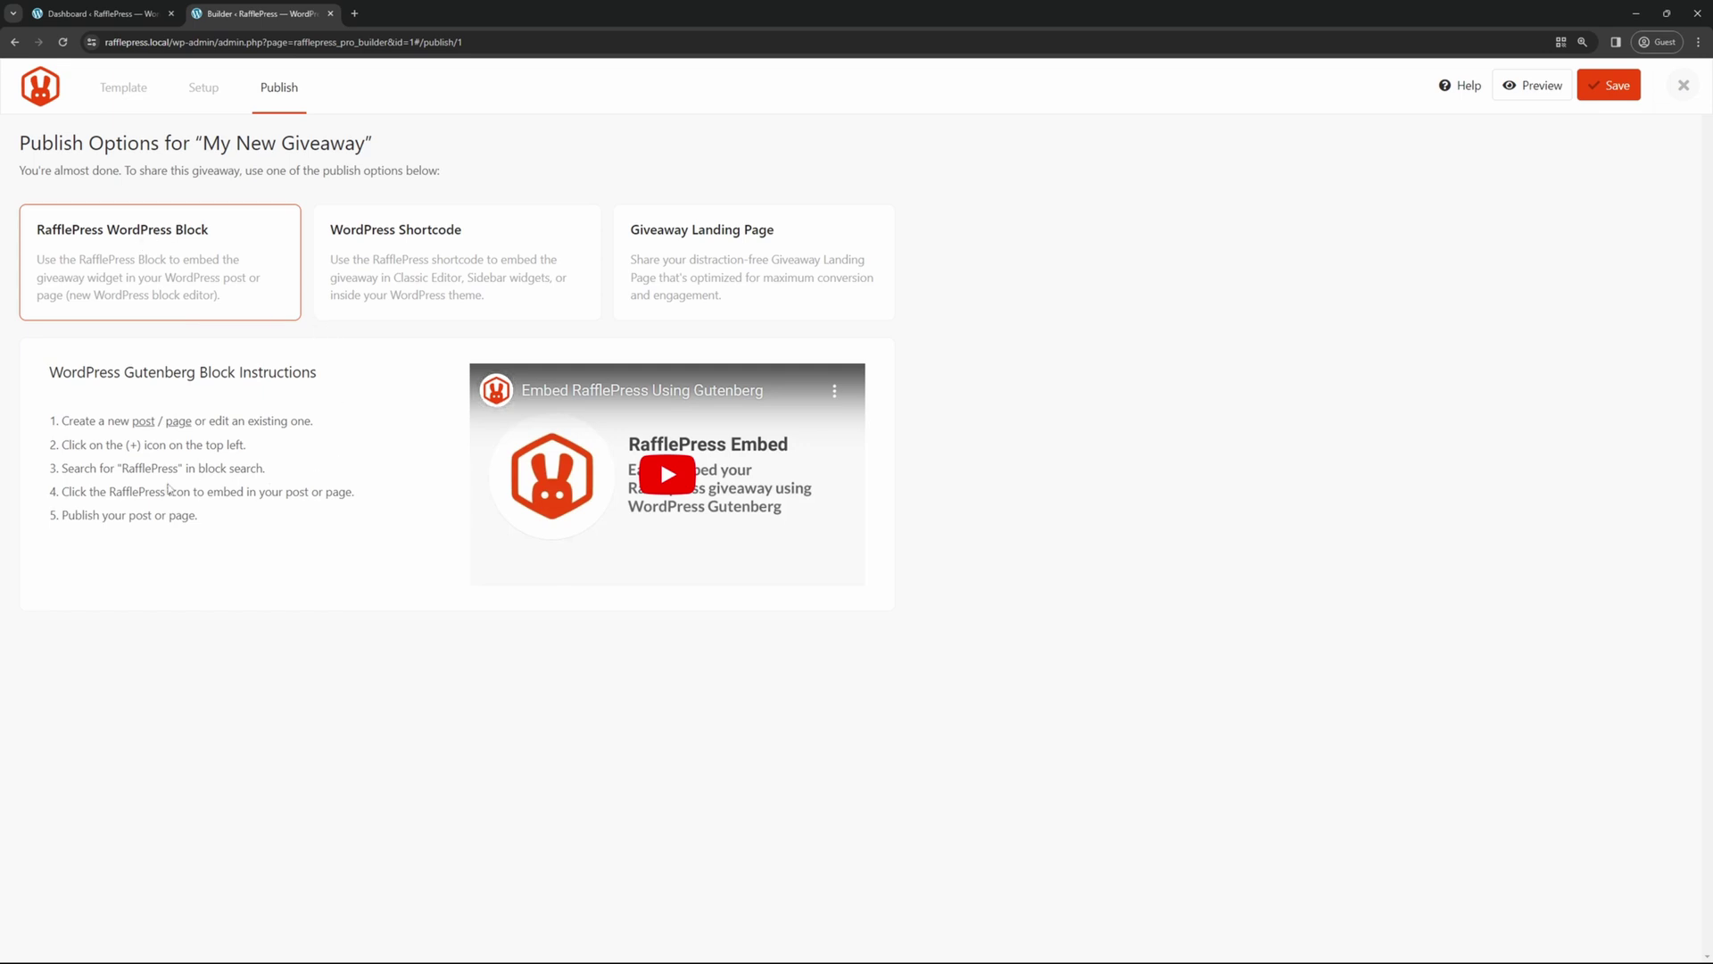
- Open the WordPress Sample Page in the block editor and dismiss the welcome guide
{"action": "left_click", "coordinate": [107, 14]}
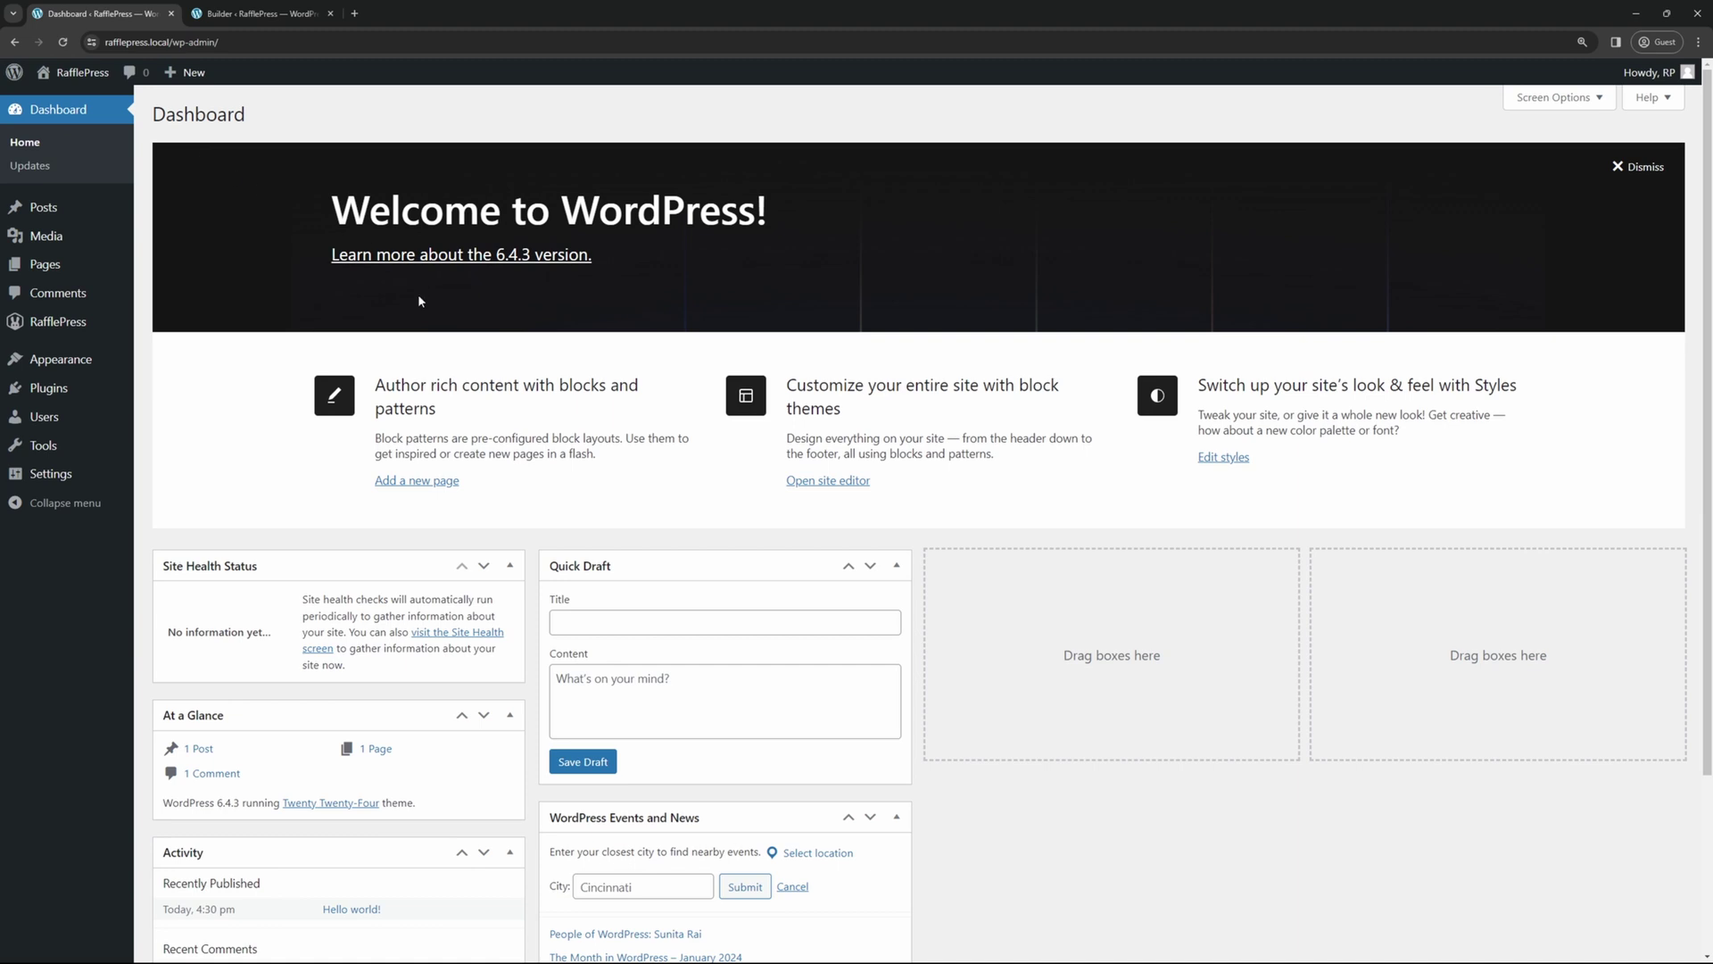
{"action": "mouse_move", "coordinate": [58, 272]}
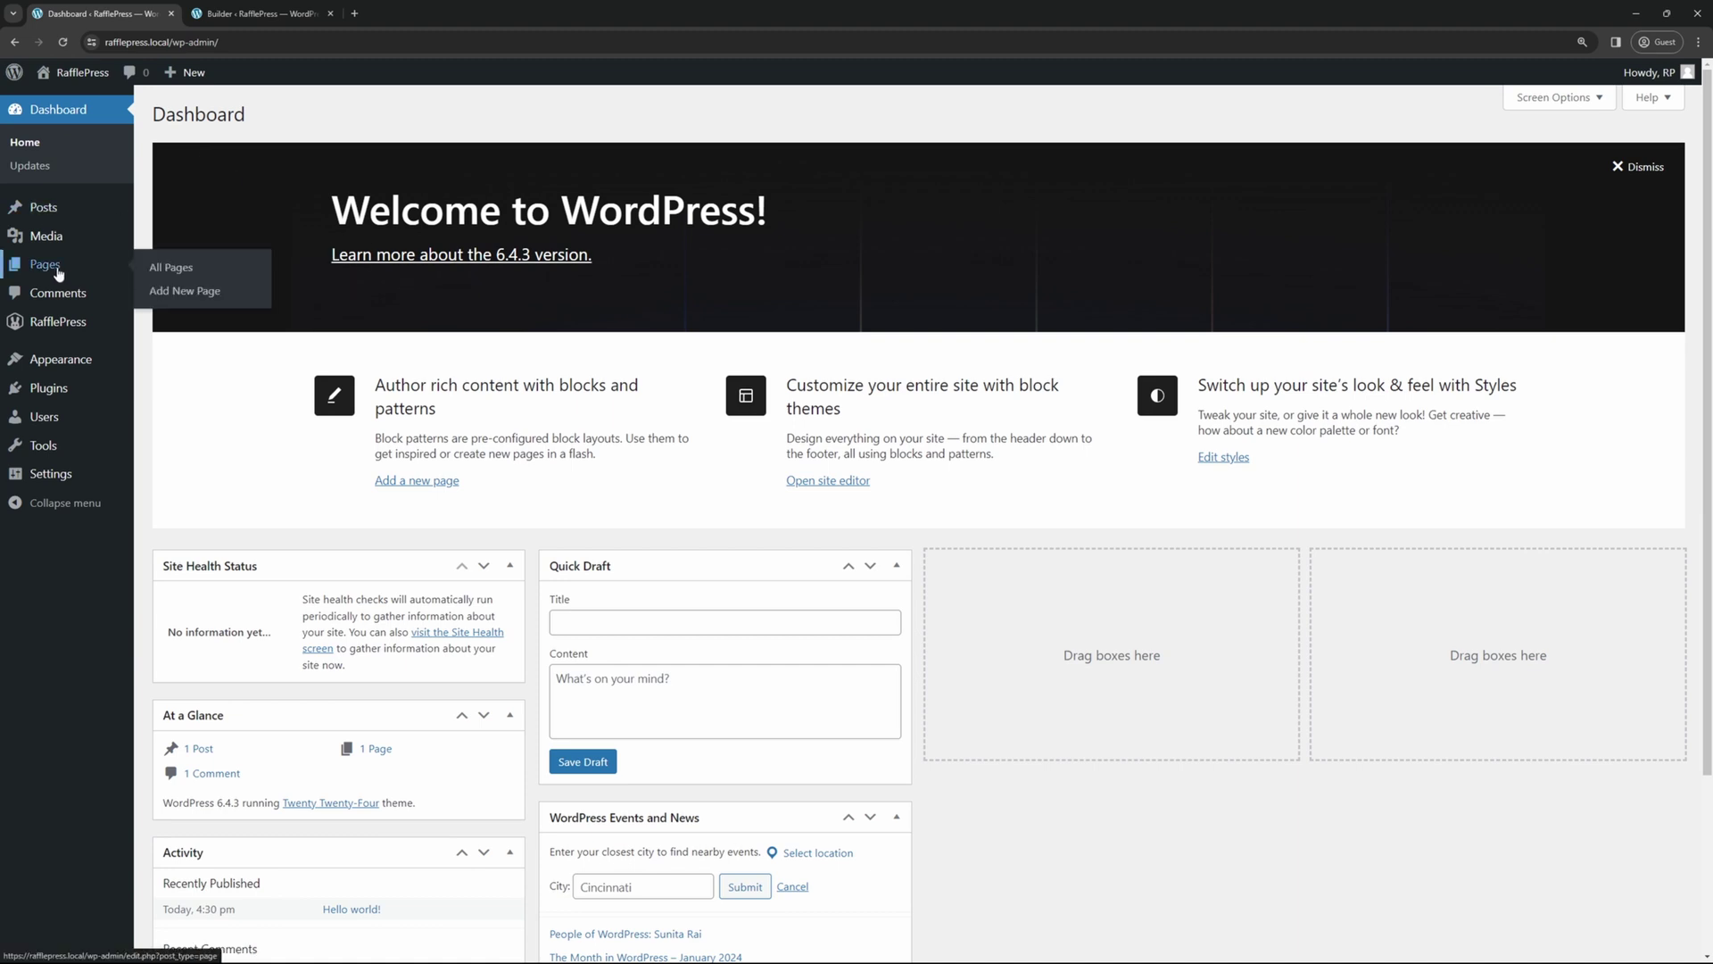
{"action": "left_click", "coordinate": [178, 267]}
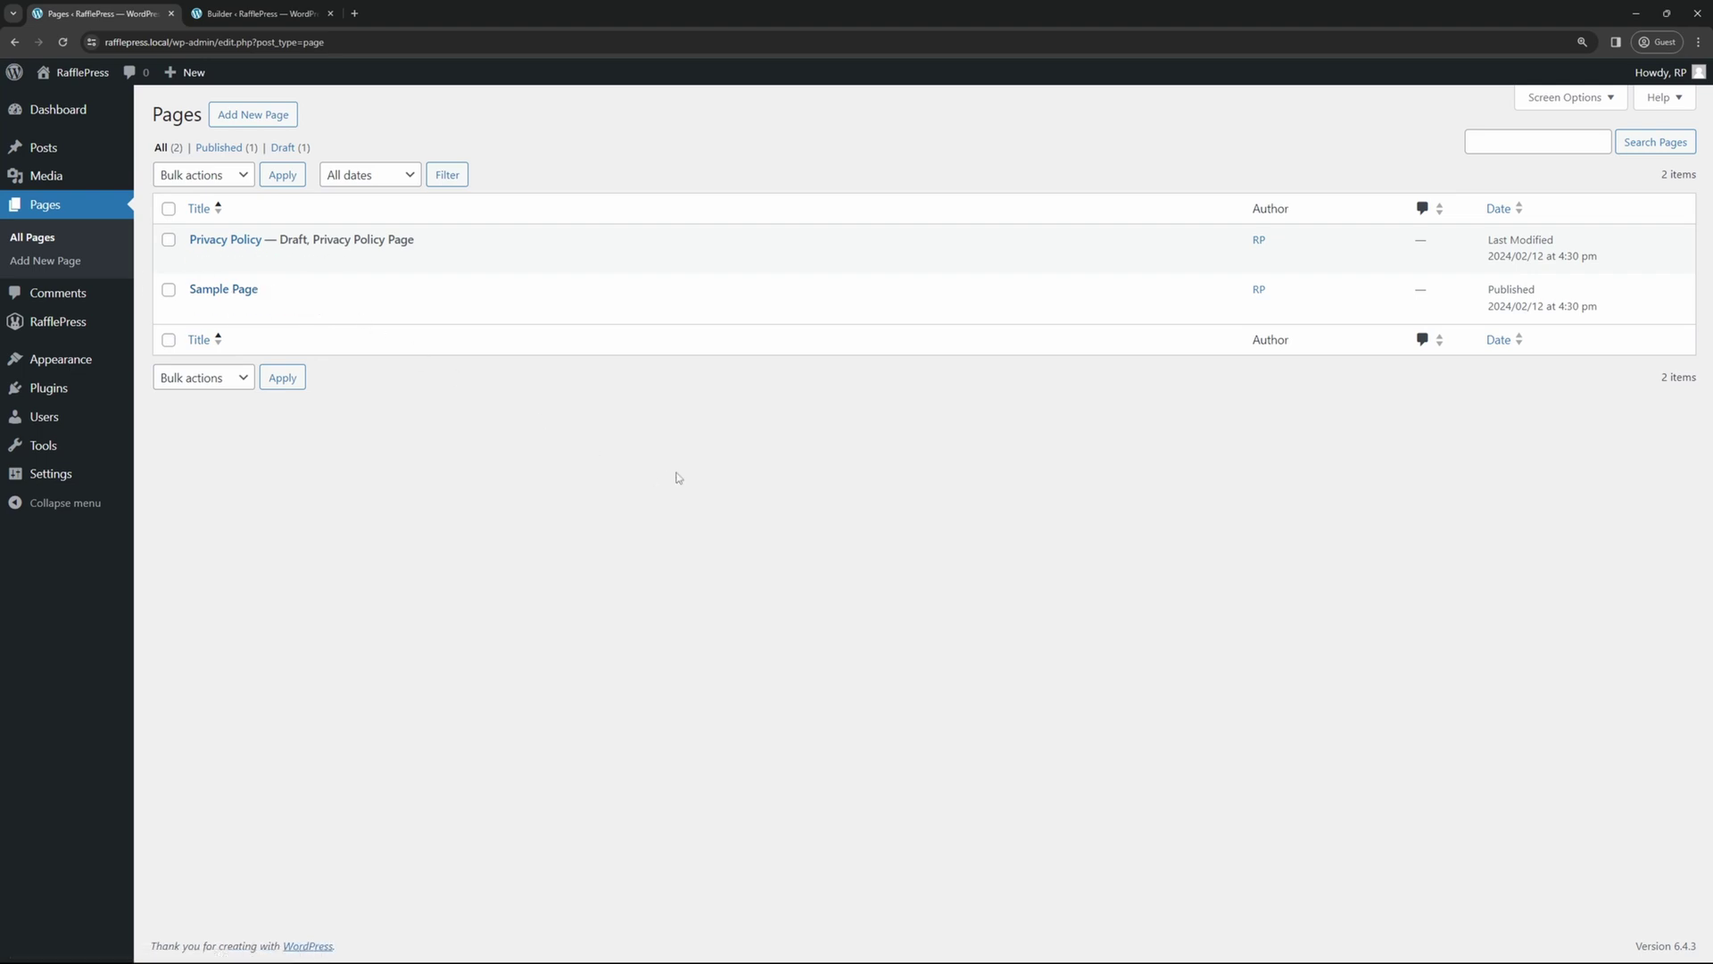
{"action": "left_click", "coordinate": [223, 290]}
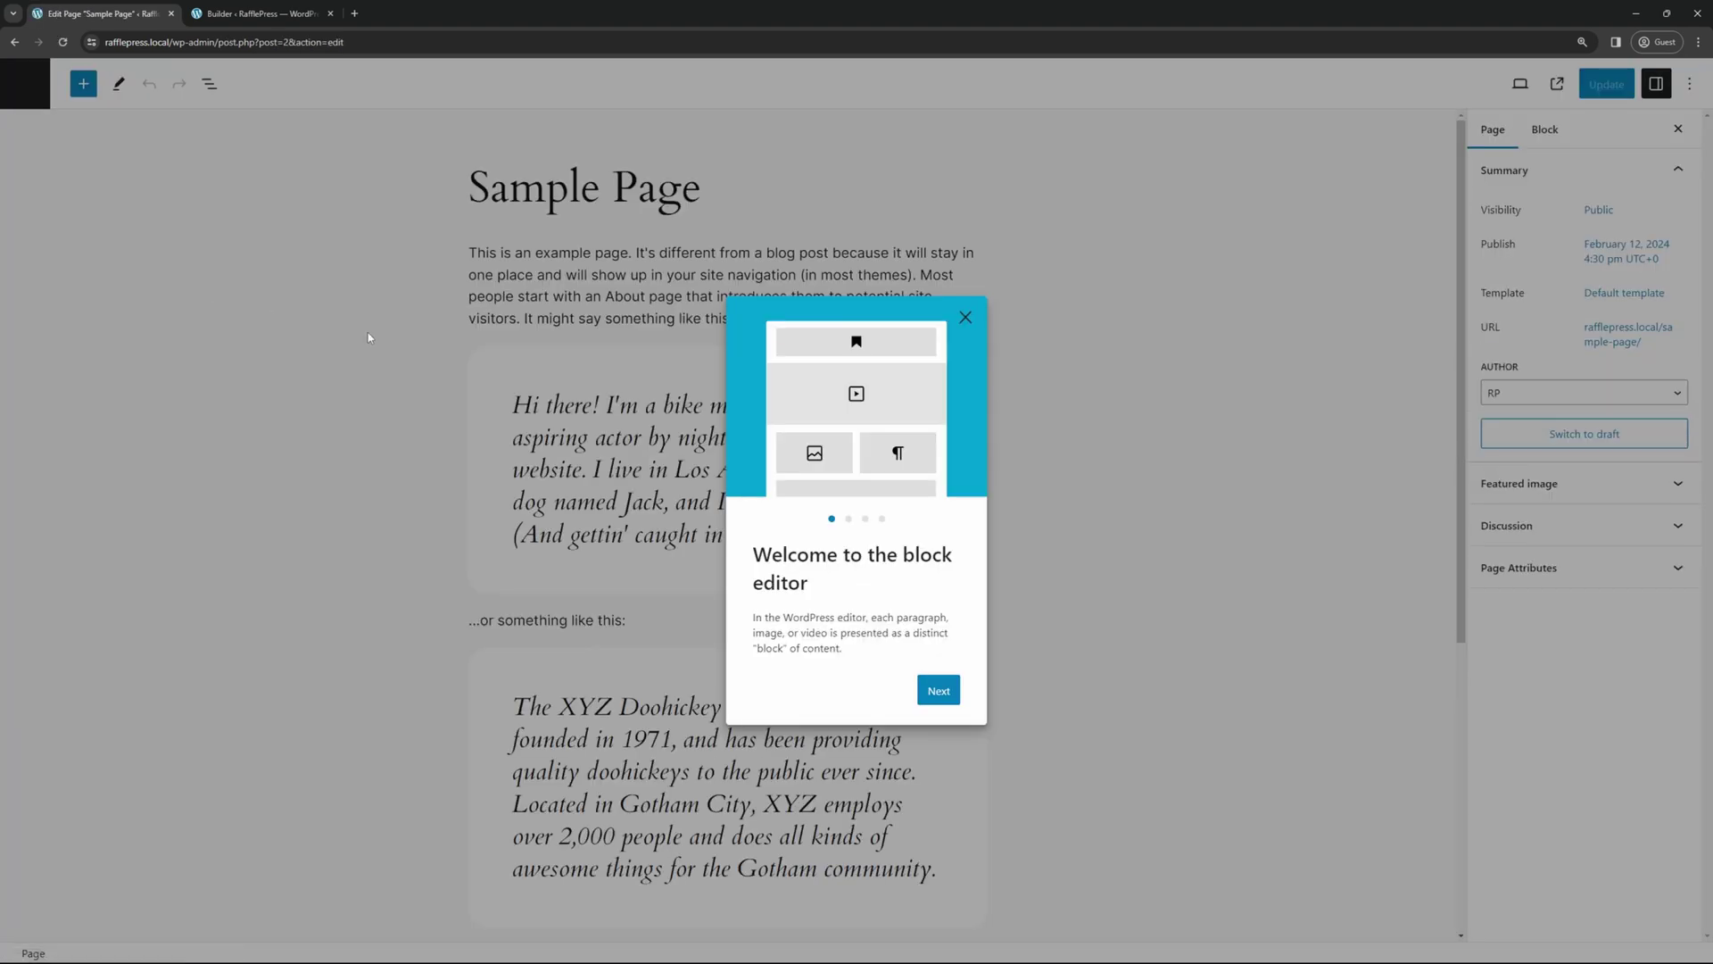
{"action": "left_click", "coordinate": [965, 318]}
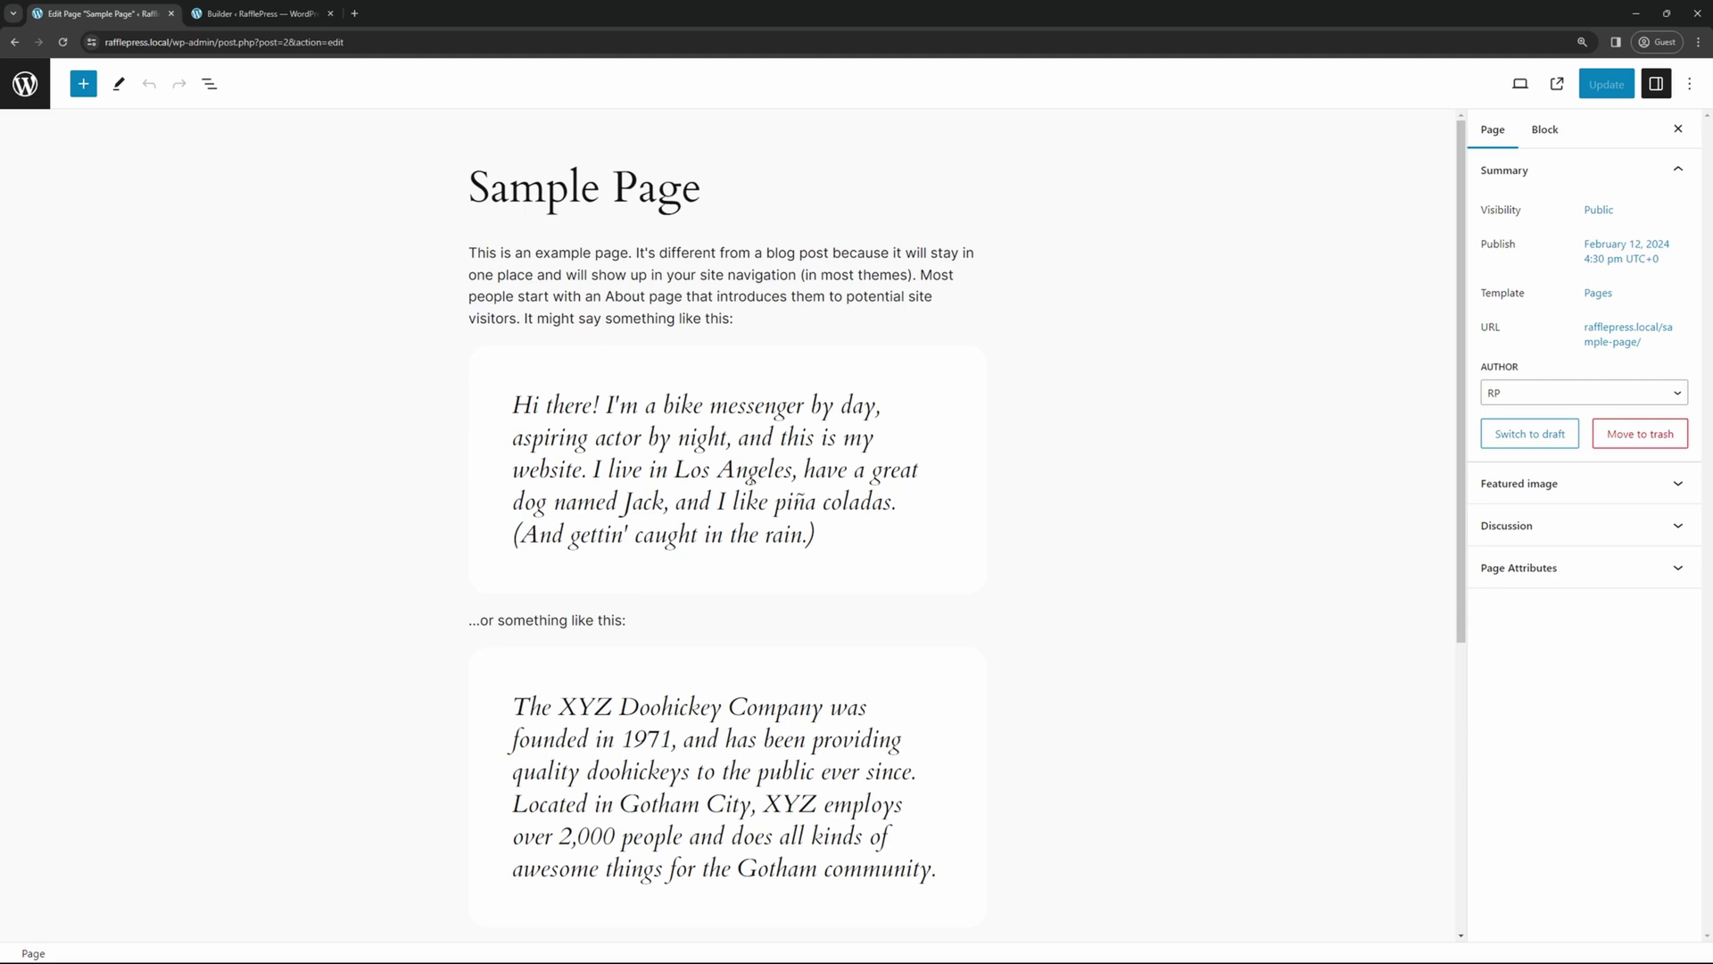
{"action": "scroll", "coordinate": [627, 488], "scroll_direction": "down", "scroll_amount": 4}
{"action": "scroll", "coordinate": [626, 488], "scroll_direction": "up", "scroll_amount": 2}
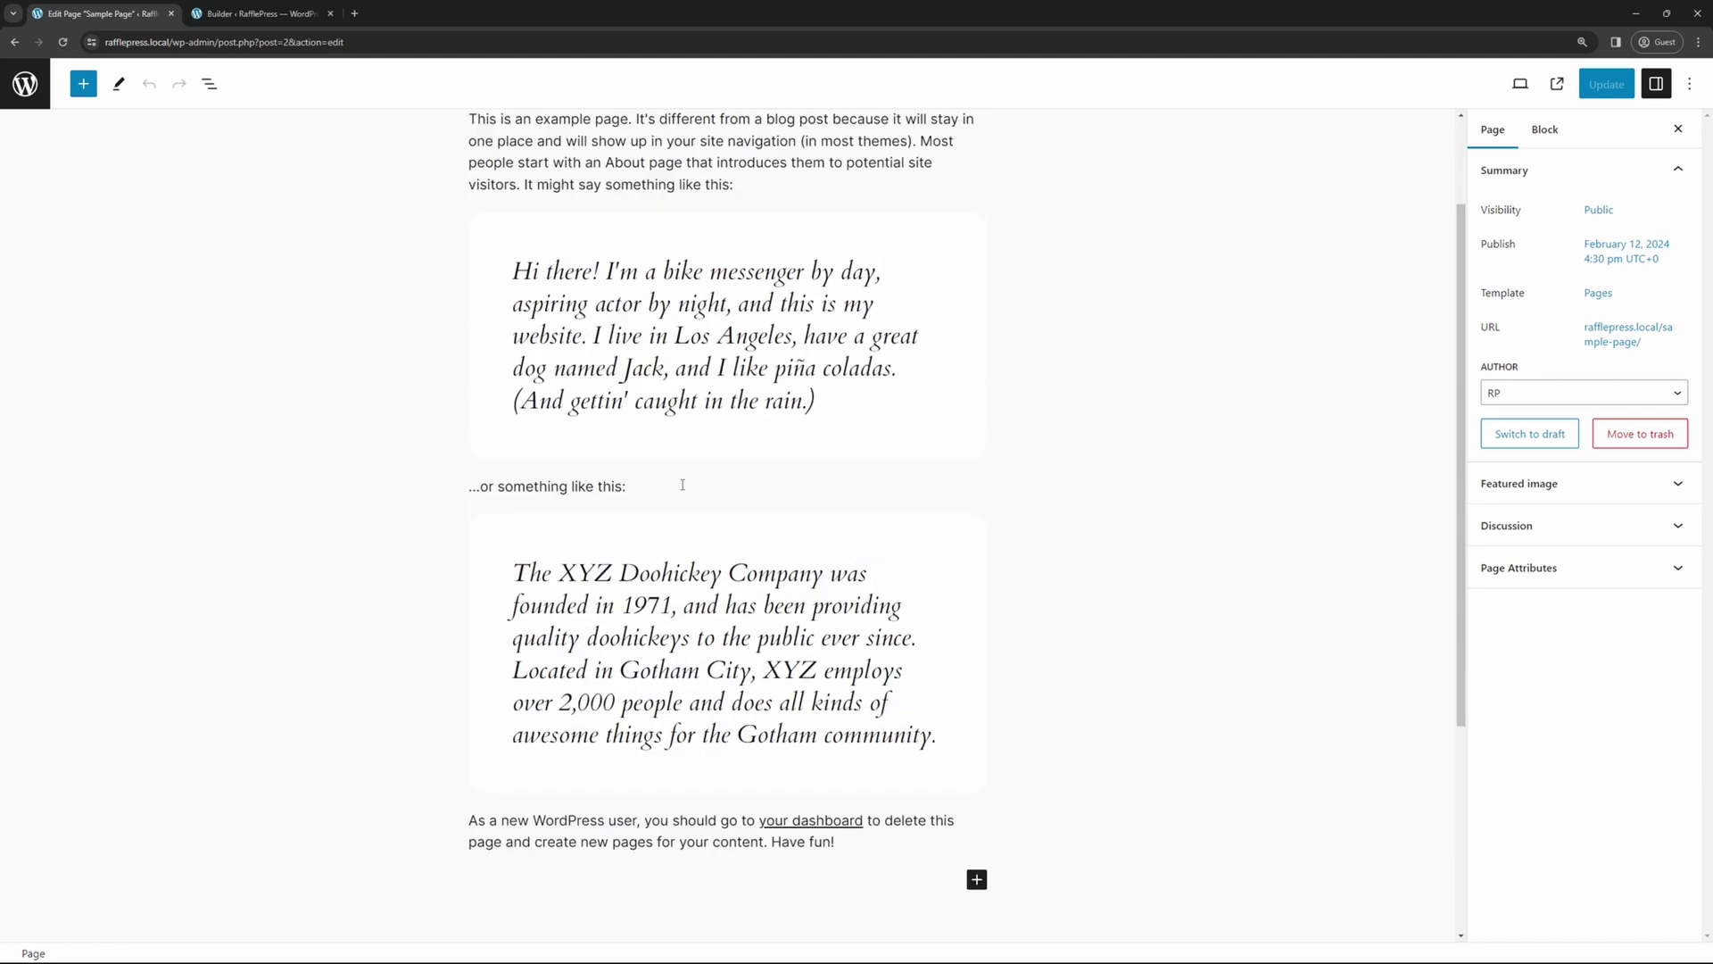
- Insert a RafflePress block showing My New Giveaway below '...or something like this:' and update the page
{"action": "left_click", "coordinate": [683, 485]}
{"action": "key", "text": "Return"}
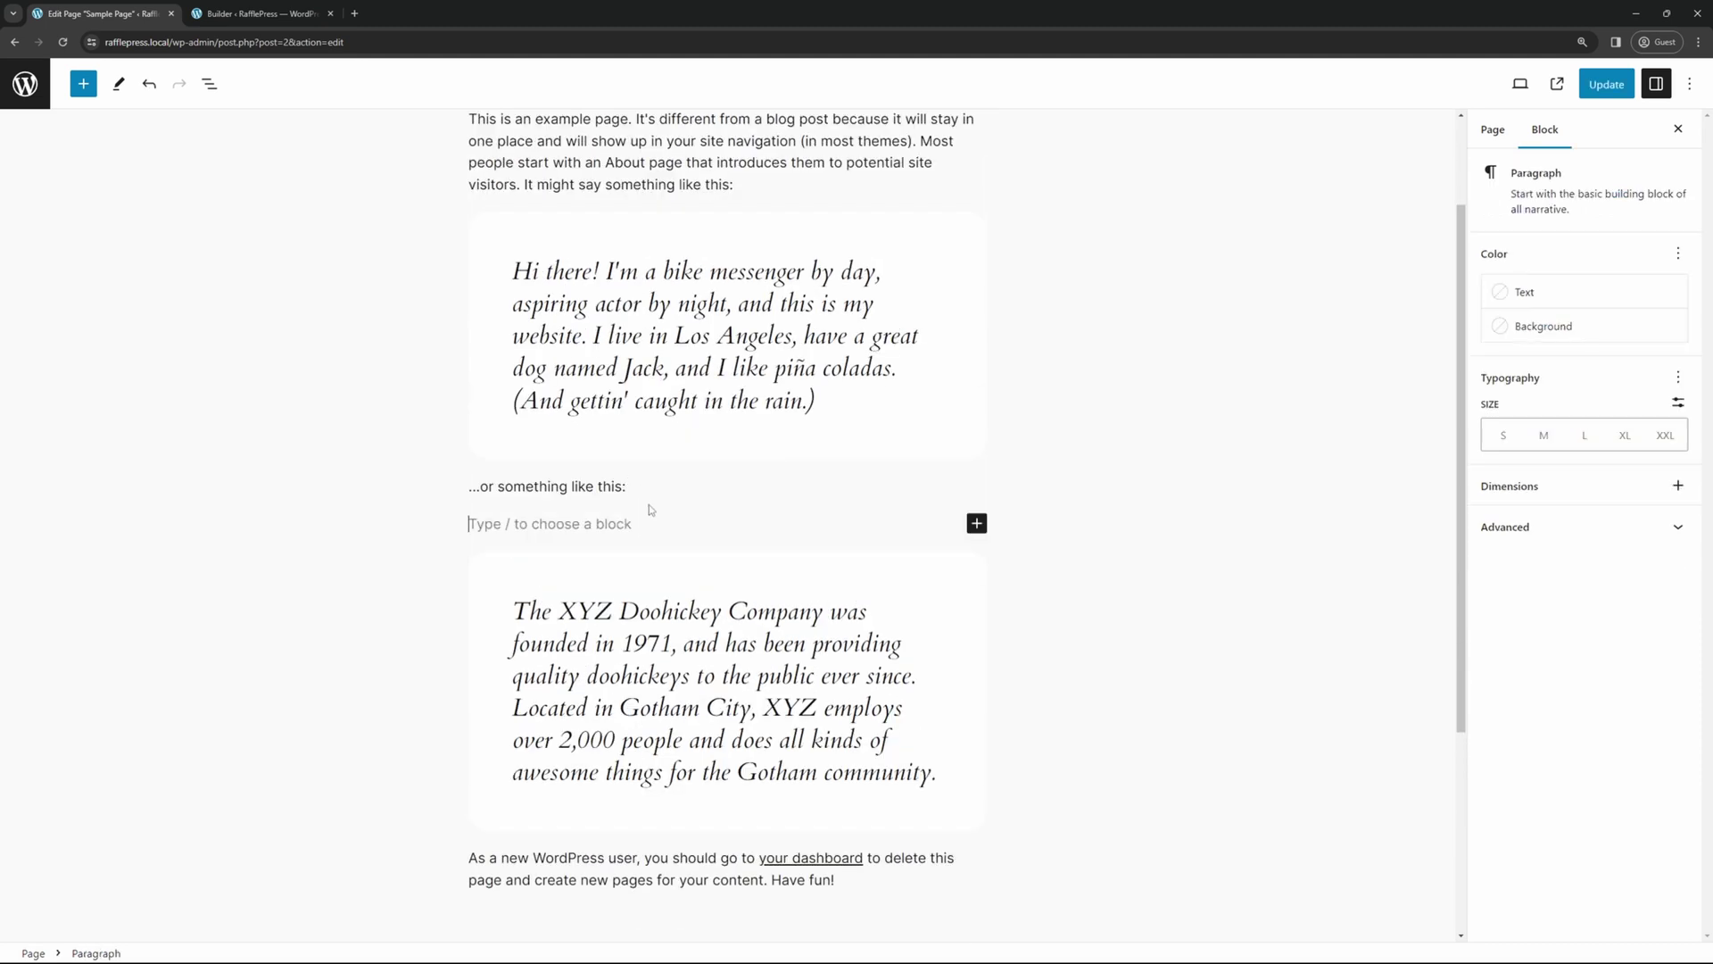
{"action": "type", "text": "/raffle"}
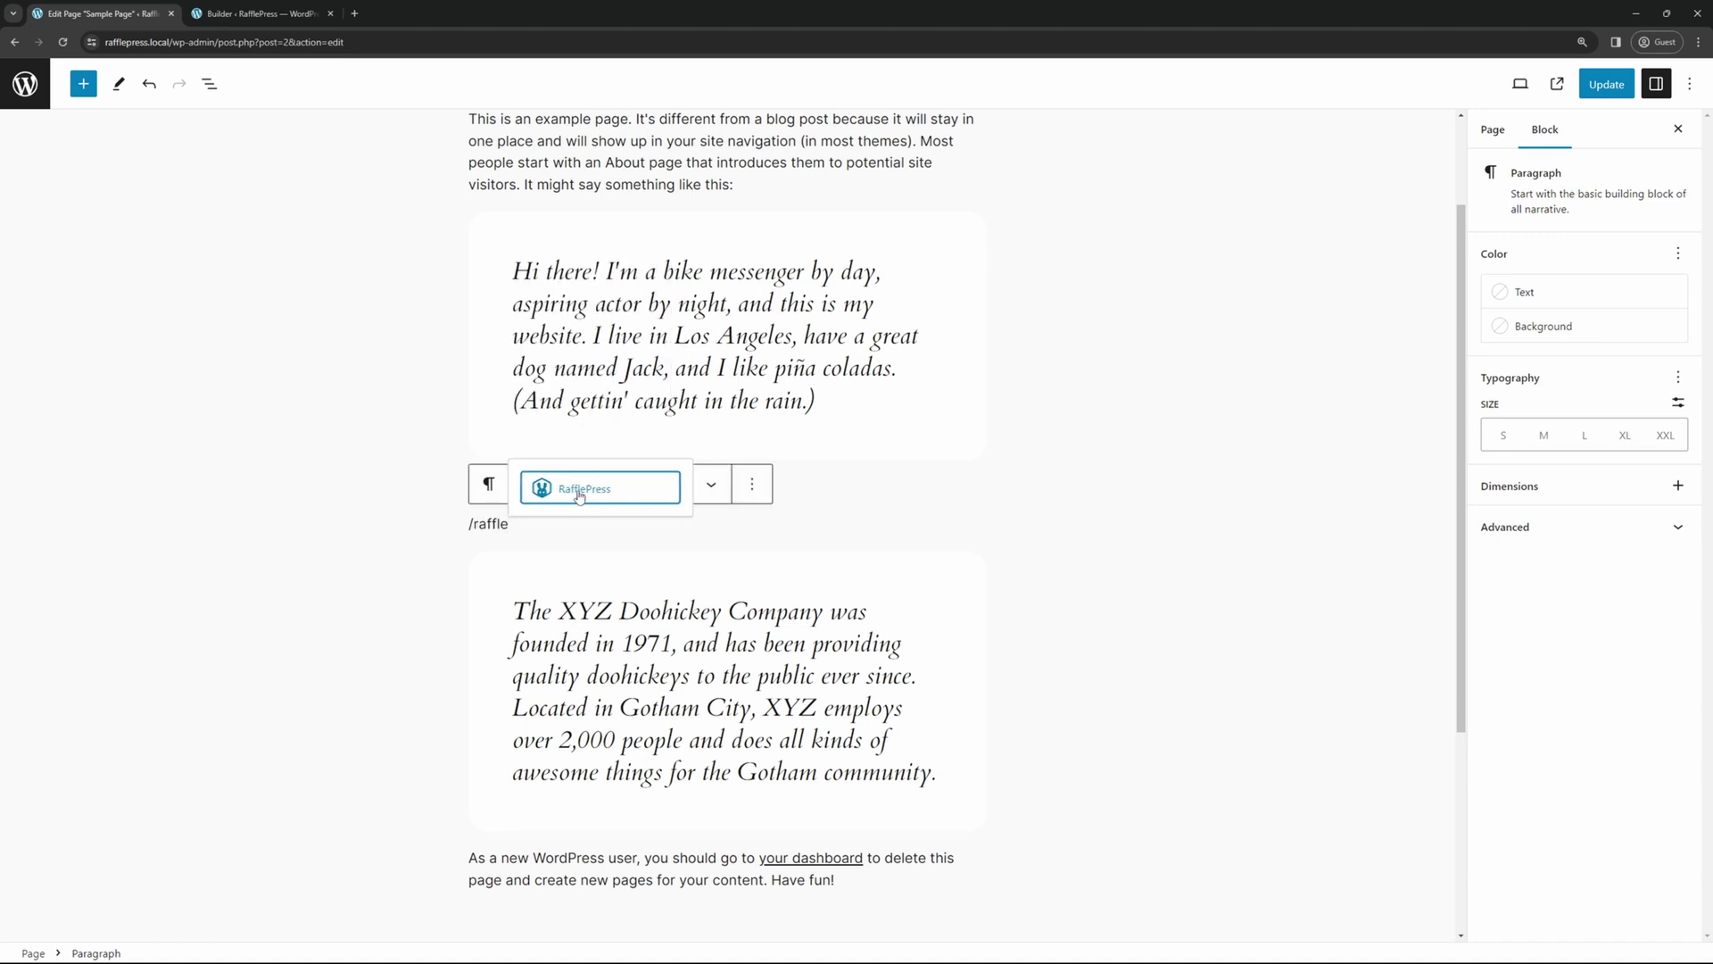
{"action": "left_click", "coordinate": [578, 489]}
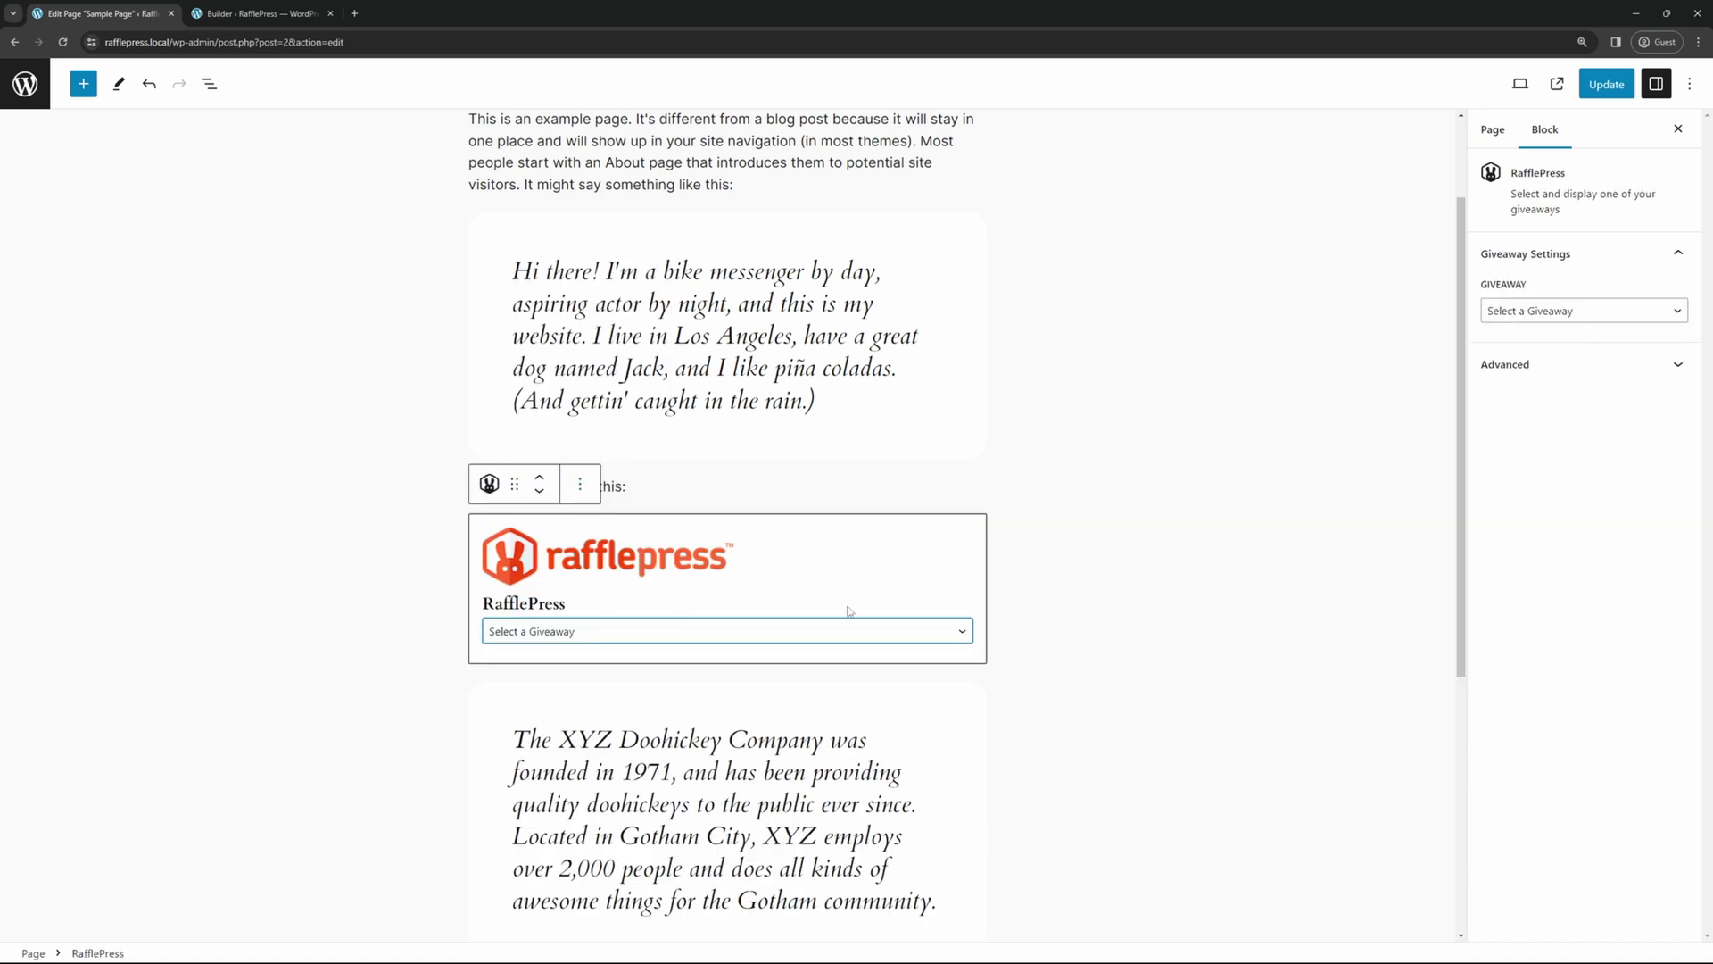
{"action": "left_click", "coordinate": [659, 637]}
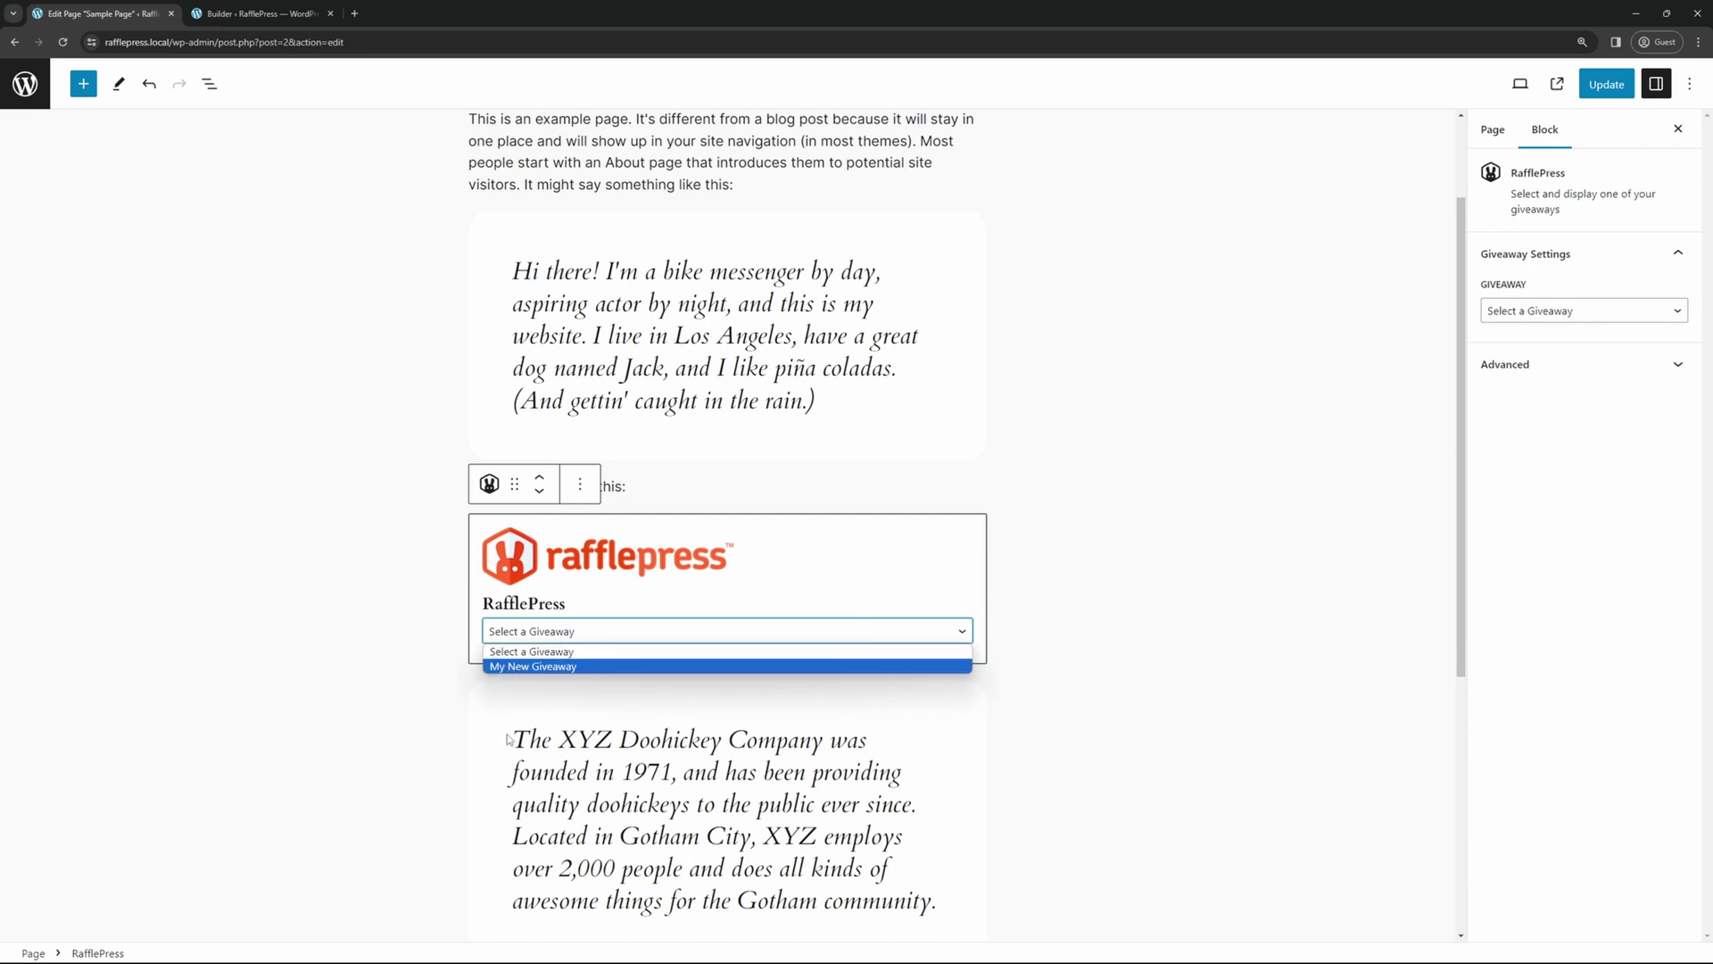
{"action": "left_click", "coordinate": [535, 667]}
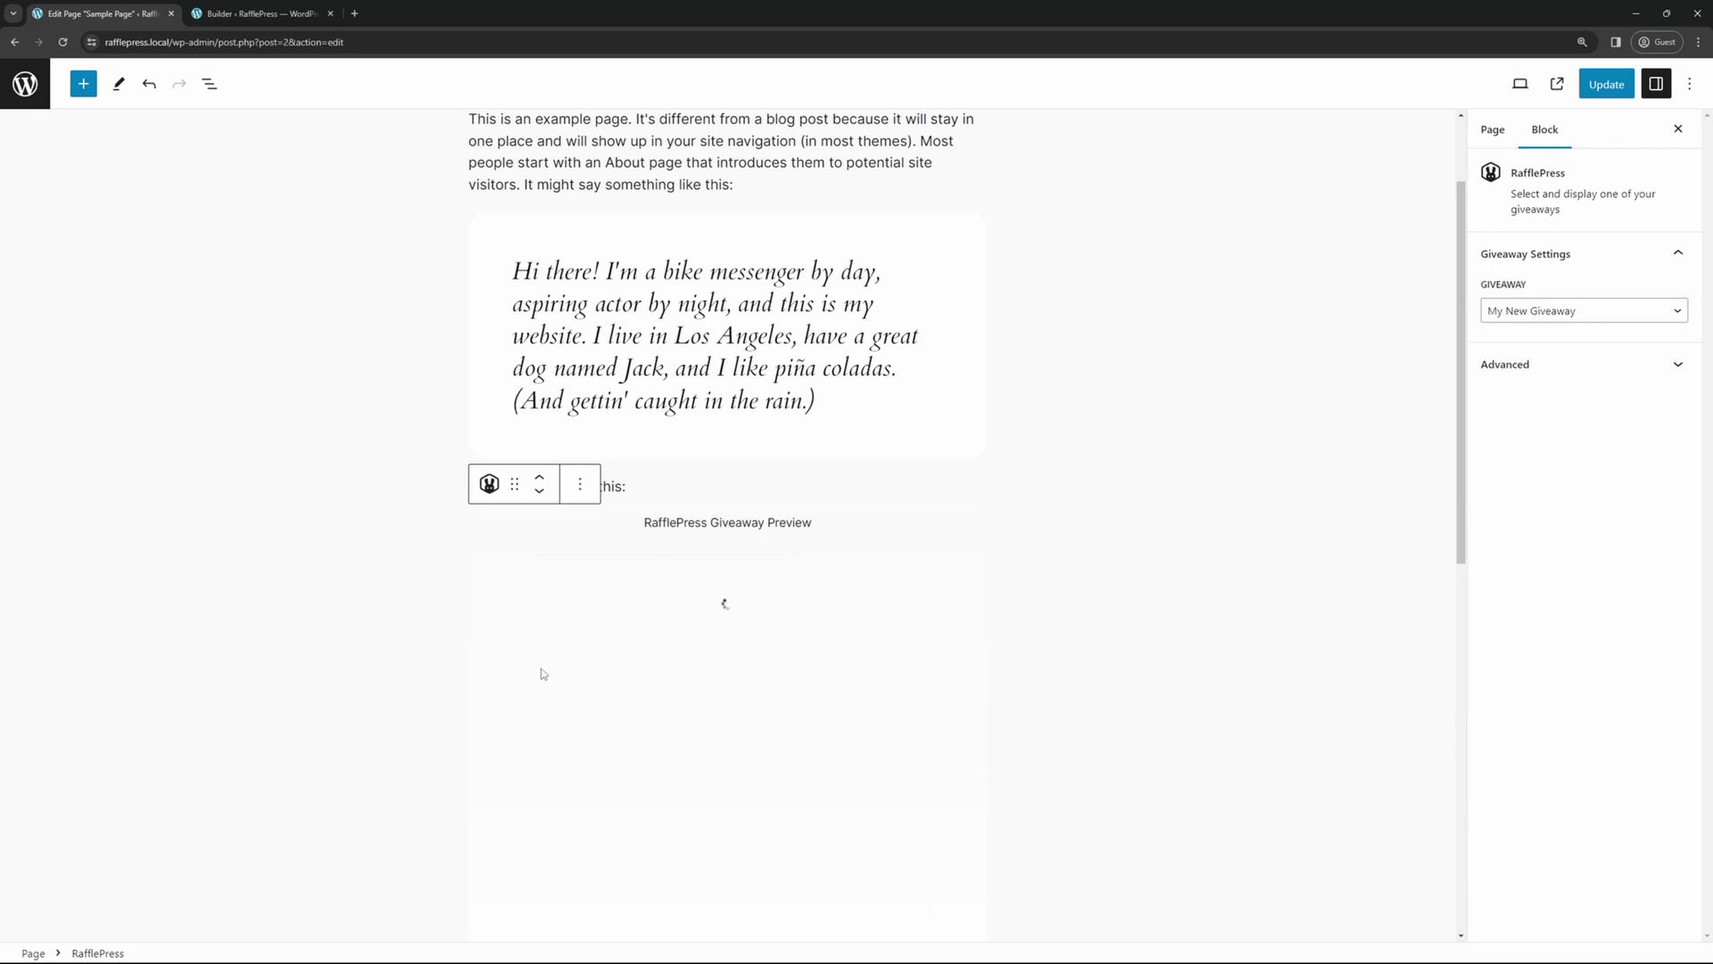
{"action": "scroll", "coordinate": [600, 412], "scroll_direction": "down", "scroll_amount": 2}
{"action": "scroll", "coordinate": [806, 590], "scroll_direction": "up", "scroll_amount": 2}
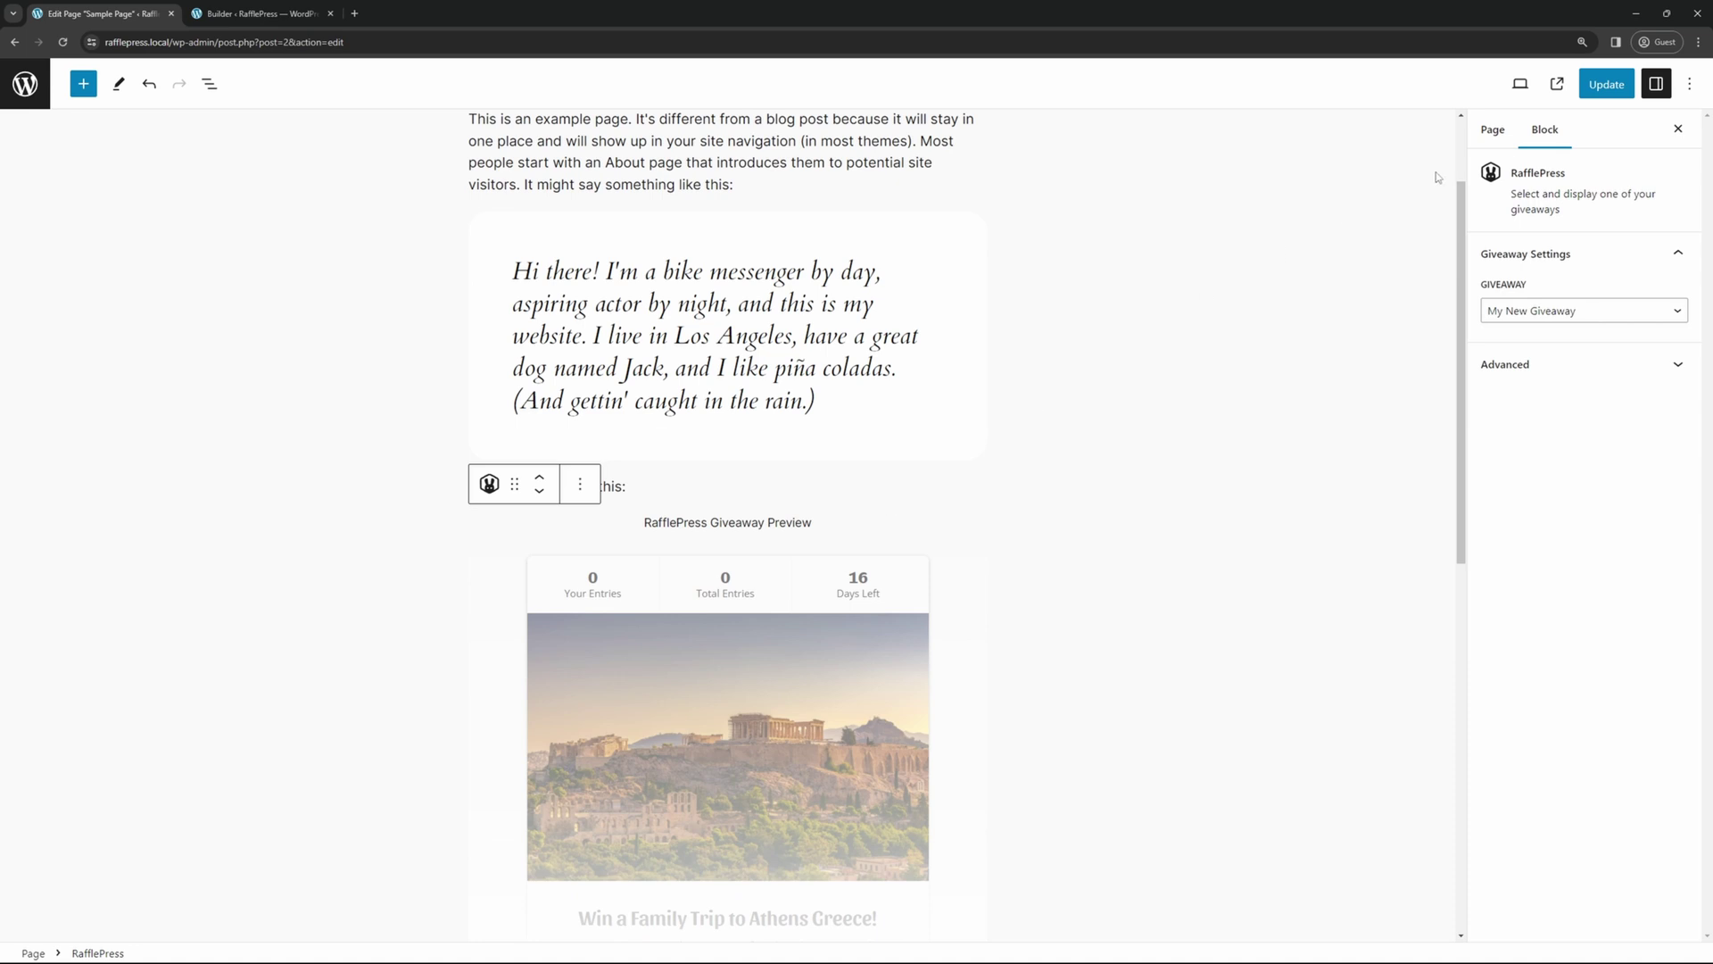
{"action": "left_click", "coordinate": [1606, 84]}
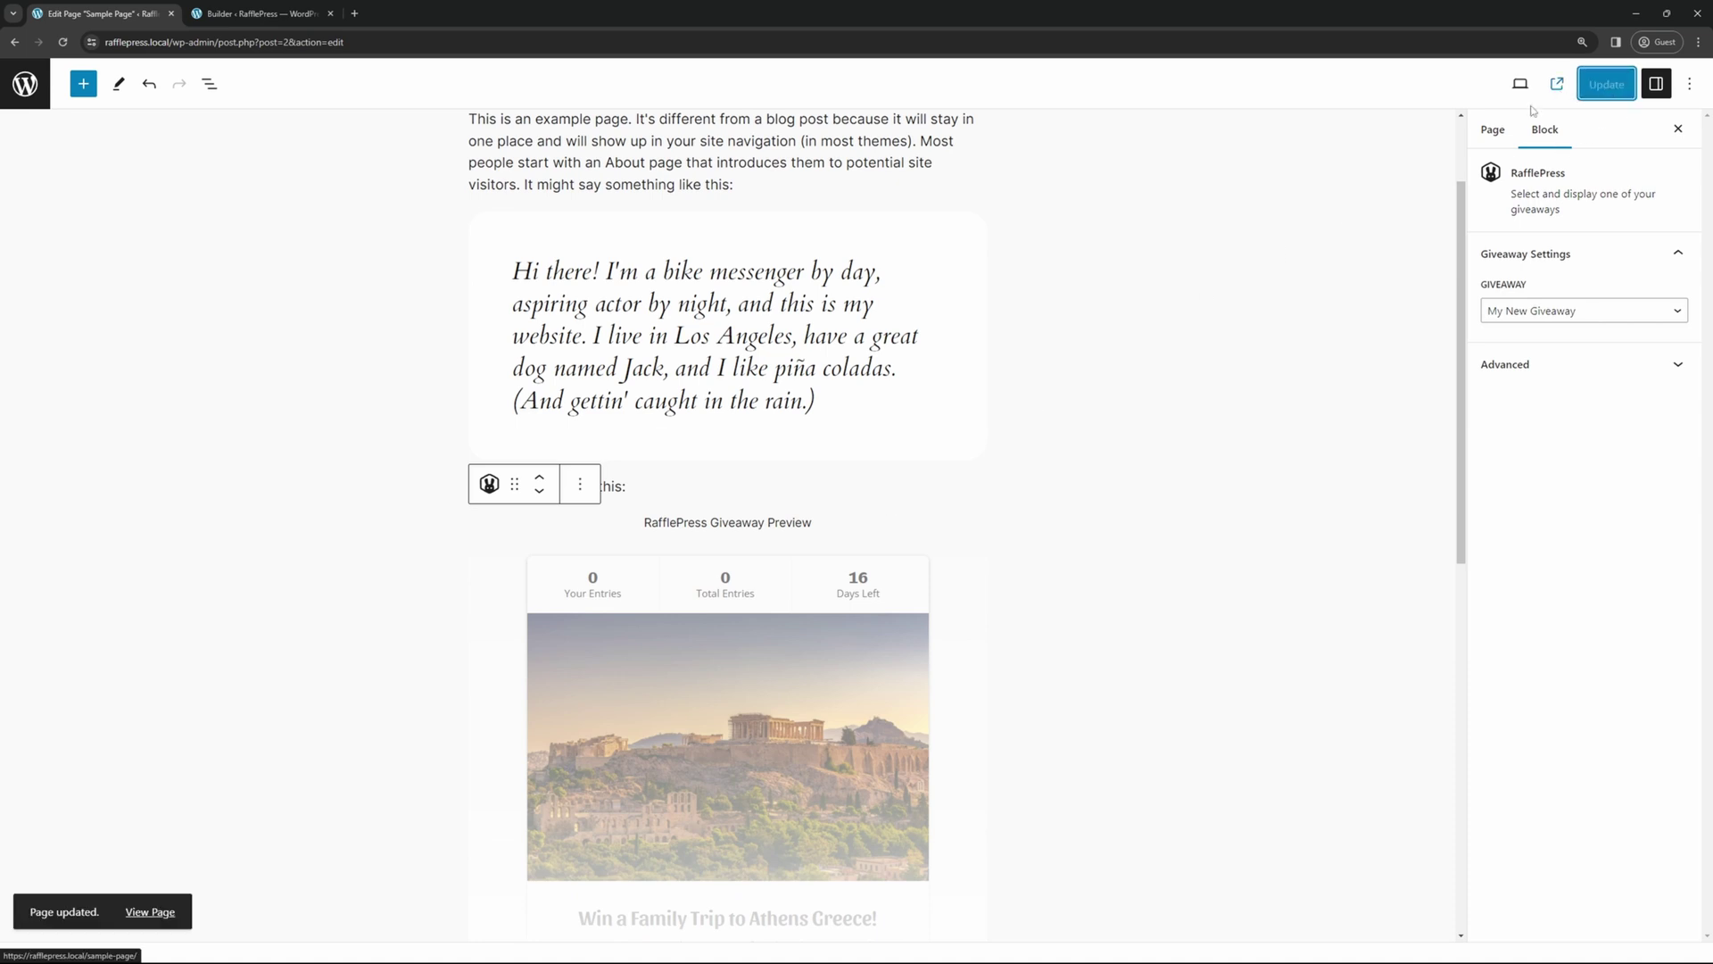
- View the live Sample Page and scroll through the embedded Athens giveaway
{"action": "left_click", "coordinate": [150, 911]}
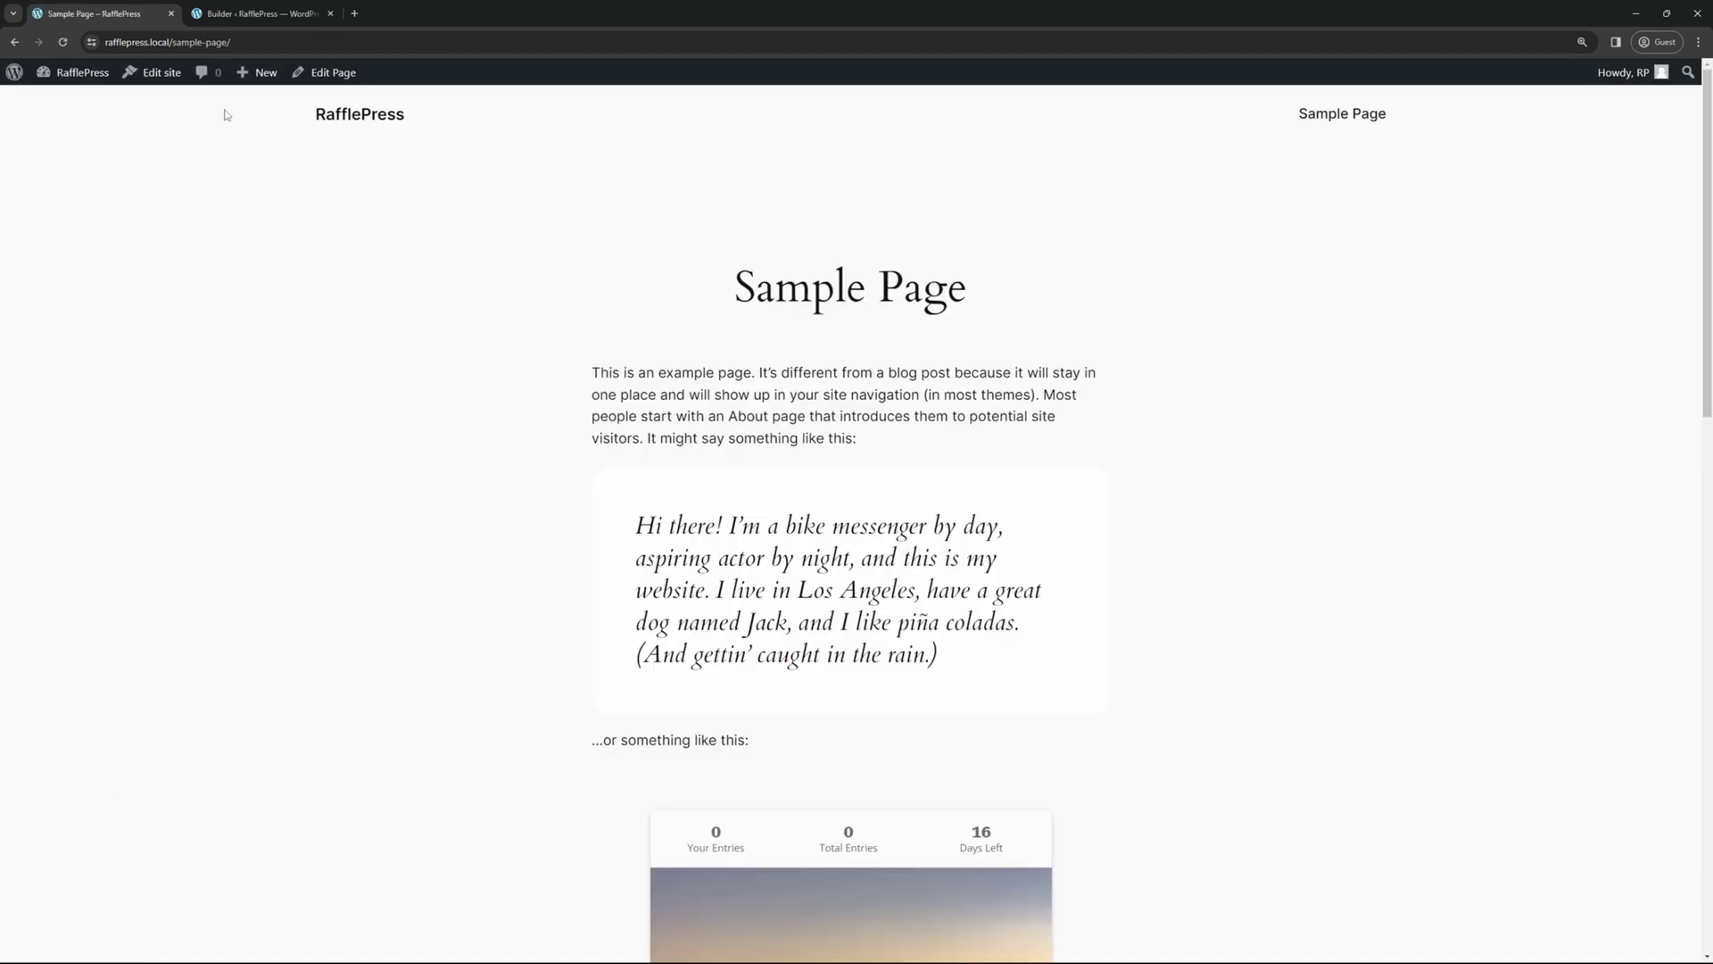
{"action": "scroll", "coordinate": [1116, 421], "scroll_direction": "down", "scroll_amount": 5}
{"action": "scroll", "coordinate": [1151, 433], "scroll_direction": "down", "scroll_amount": 4}
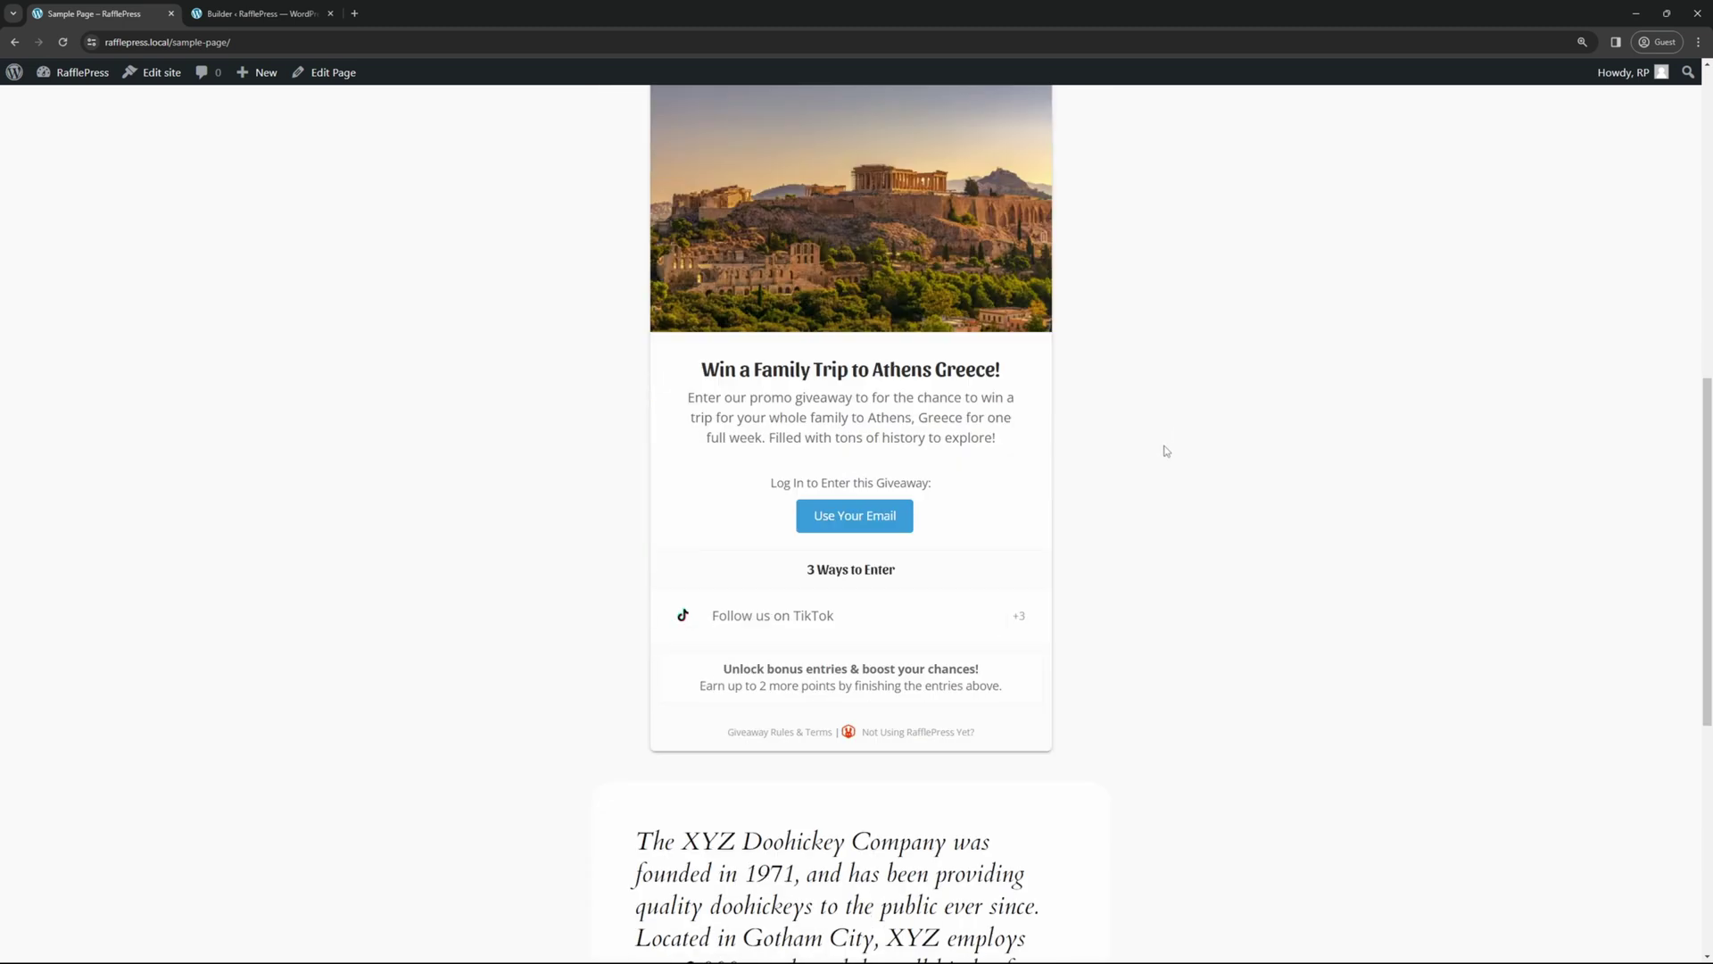
{"action": "scroll", "coordinate": [1142, 669], "scroll_direction": "down", "scroll_amount": 6}
{"action": "scroll", "coordinate": [1146, 705], "scroll_direction": "up", "scroll_amount": 13}
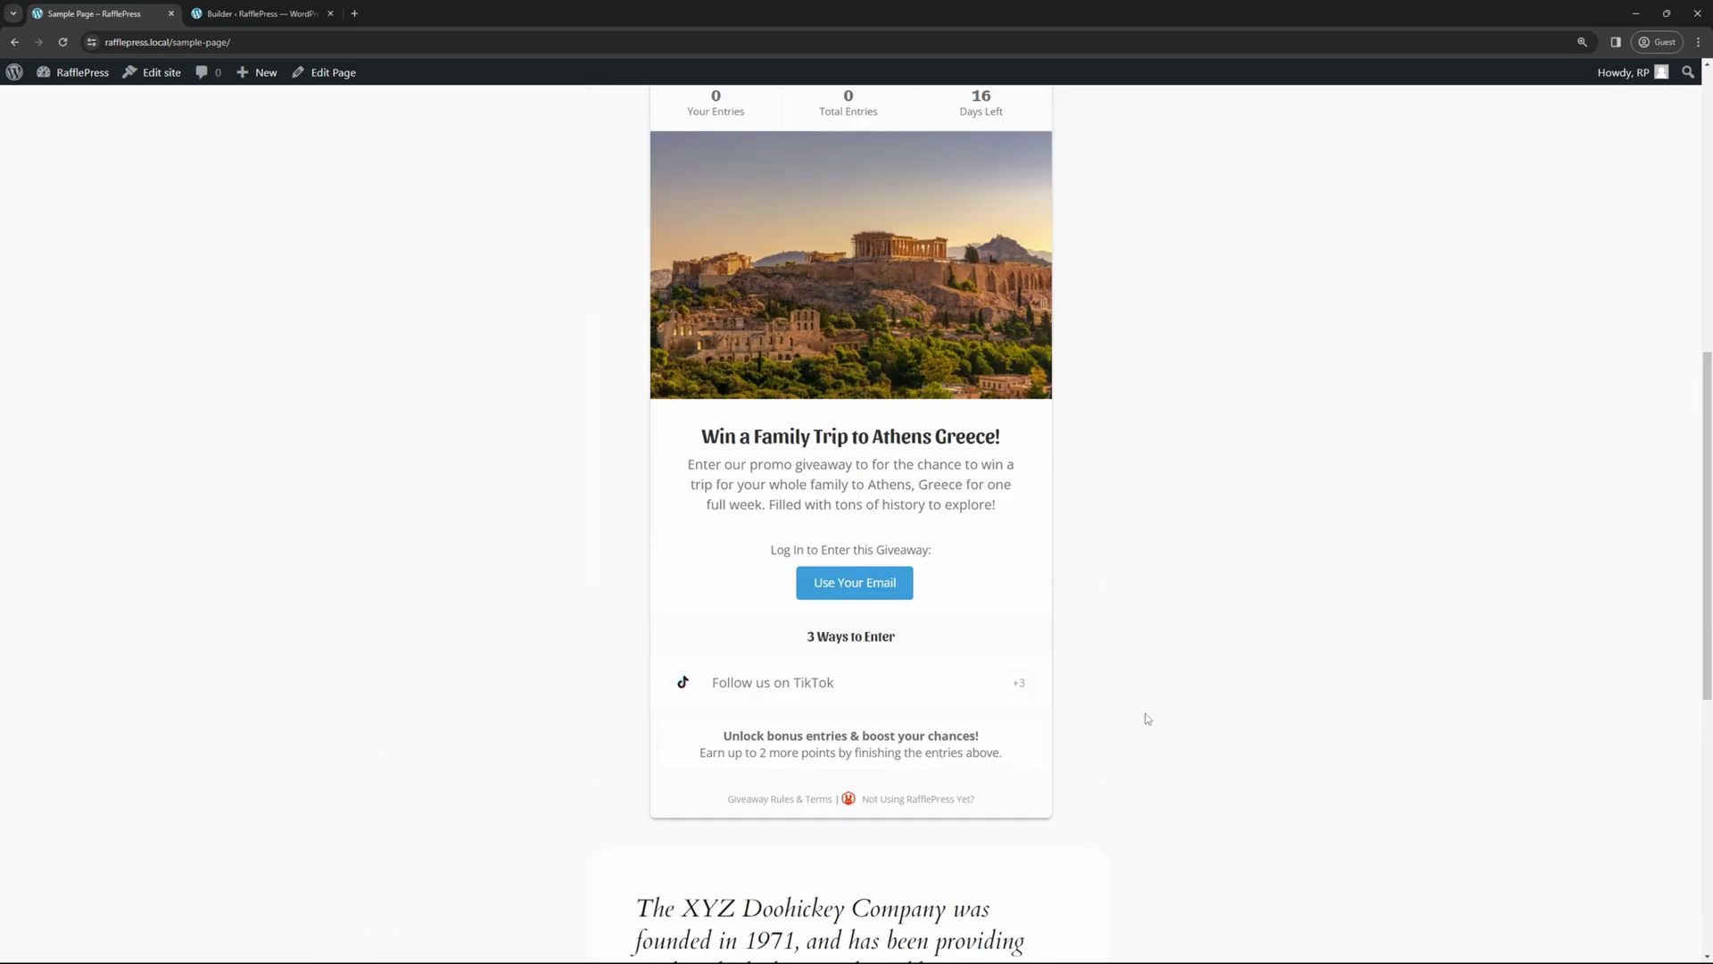
{"action": "scroll", "coordinate": [937, 786], "scroll_direction": "up", "scroll_amount": 2}
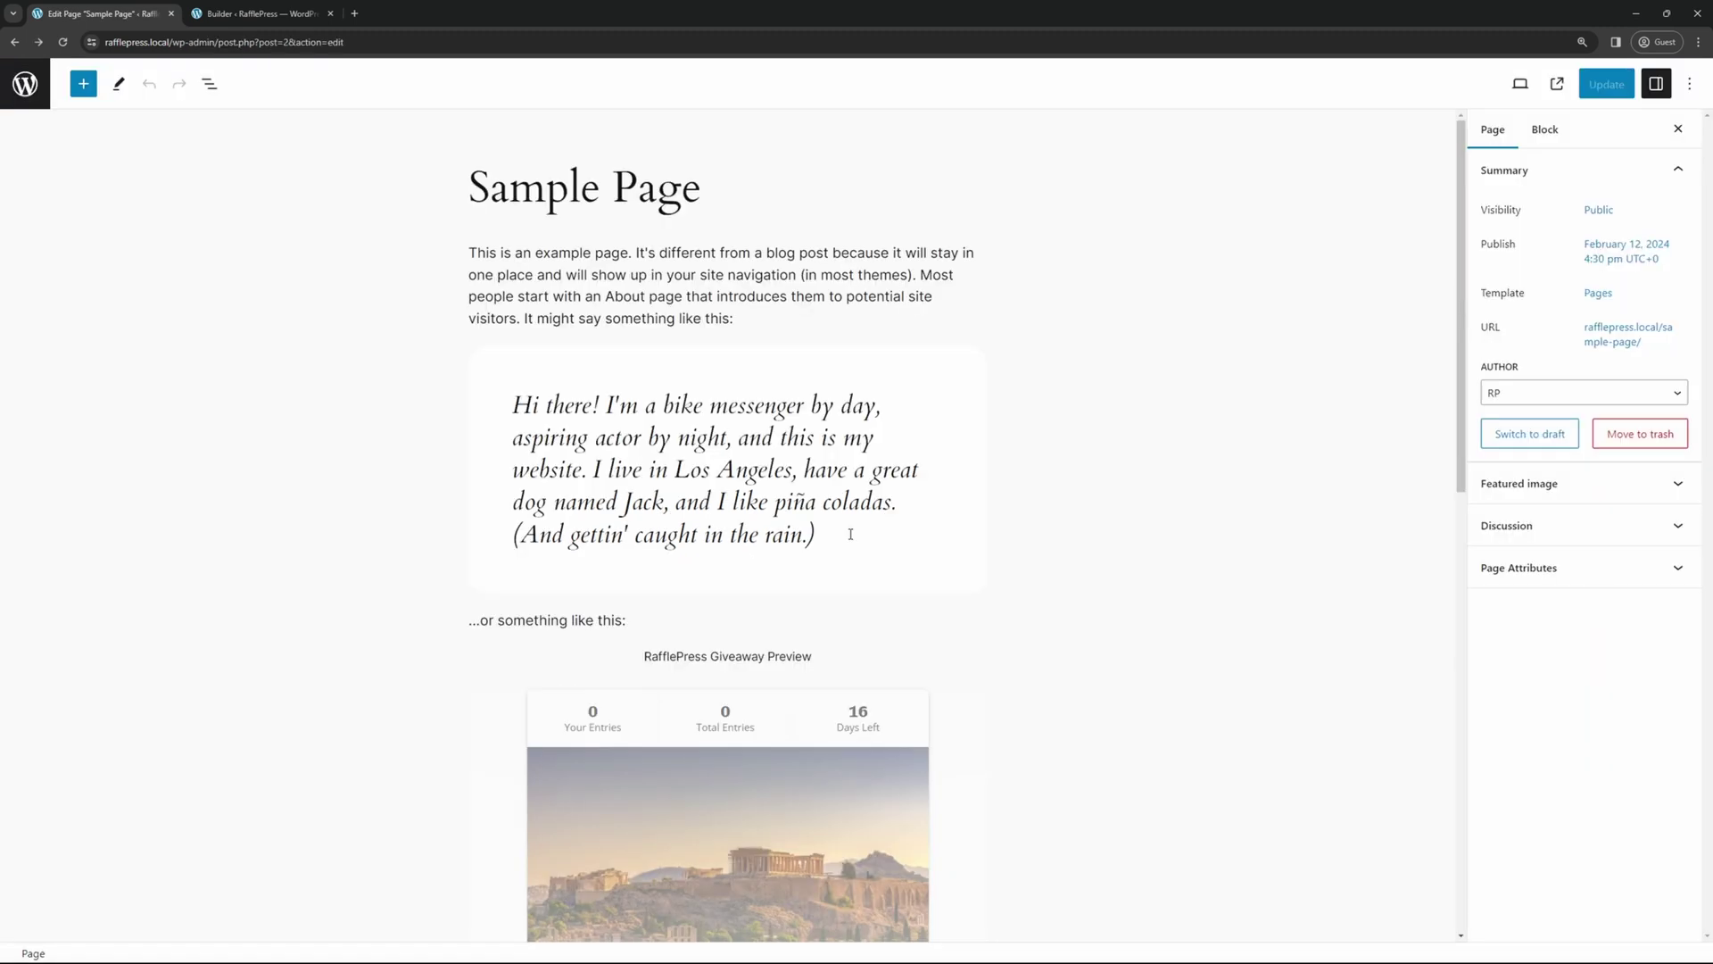
- Delete the RafflePress giveaway block from the Sample Page
{"action": "scroll", "coordinate": [788, 571], "scroll_direction": "down", "scroll_amount": 3}
{"action": "left_click", "coordinate": [789, 573]}
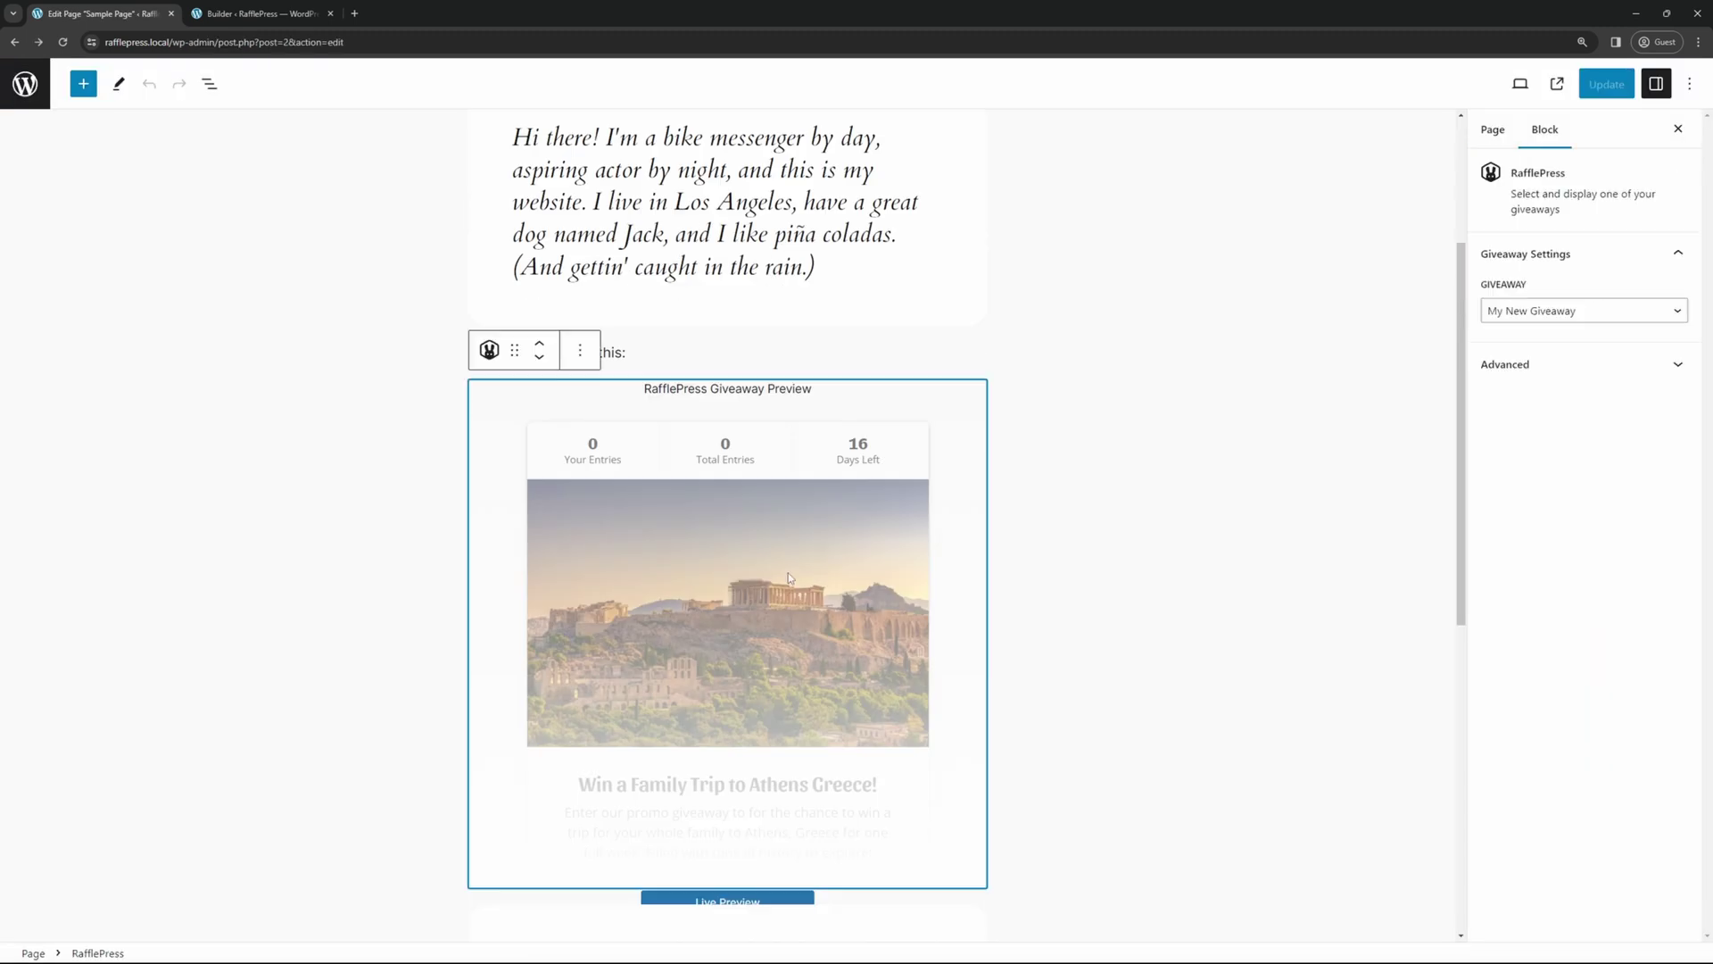
{"action": "key", "text": "Delete"}
- Copy the giveaway shortcode from RafflePress's WordPress Shortcode publish option
{"action": "left_click", "coordinate": [259, 13]}
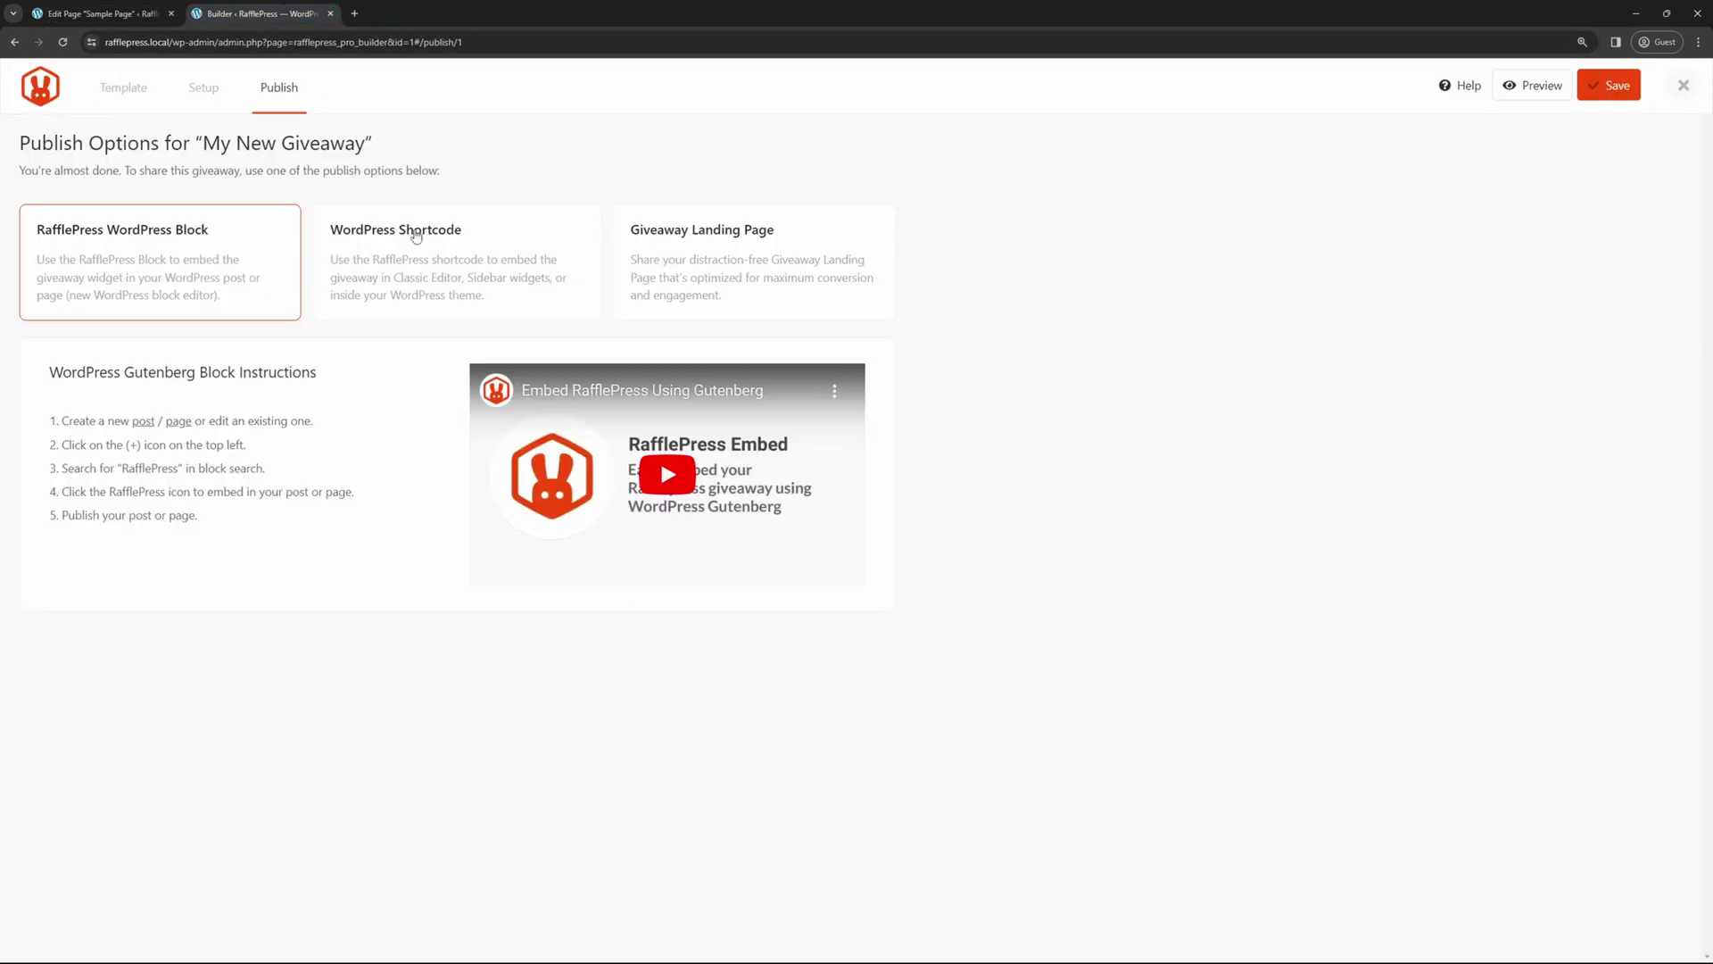
{"action": "left_click", "coordinate": [488, 279]}
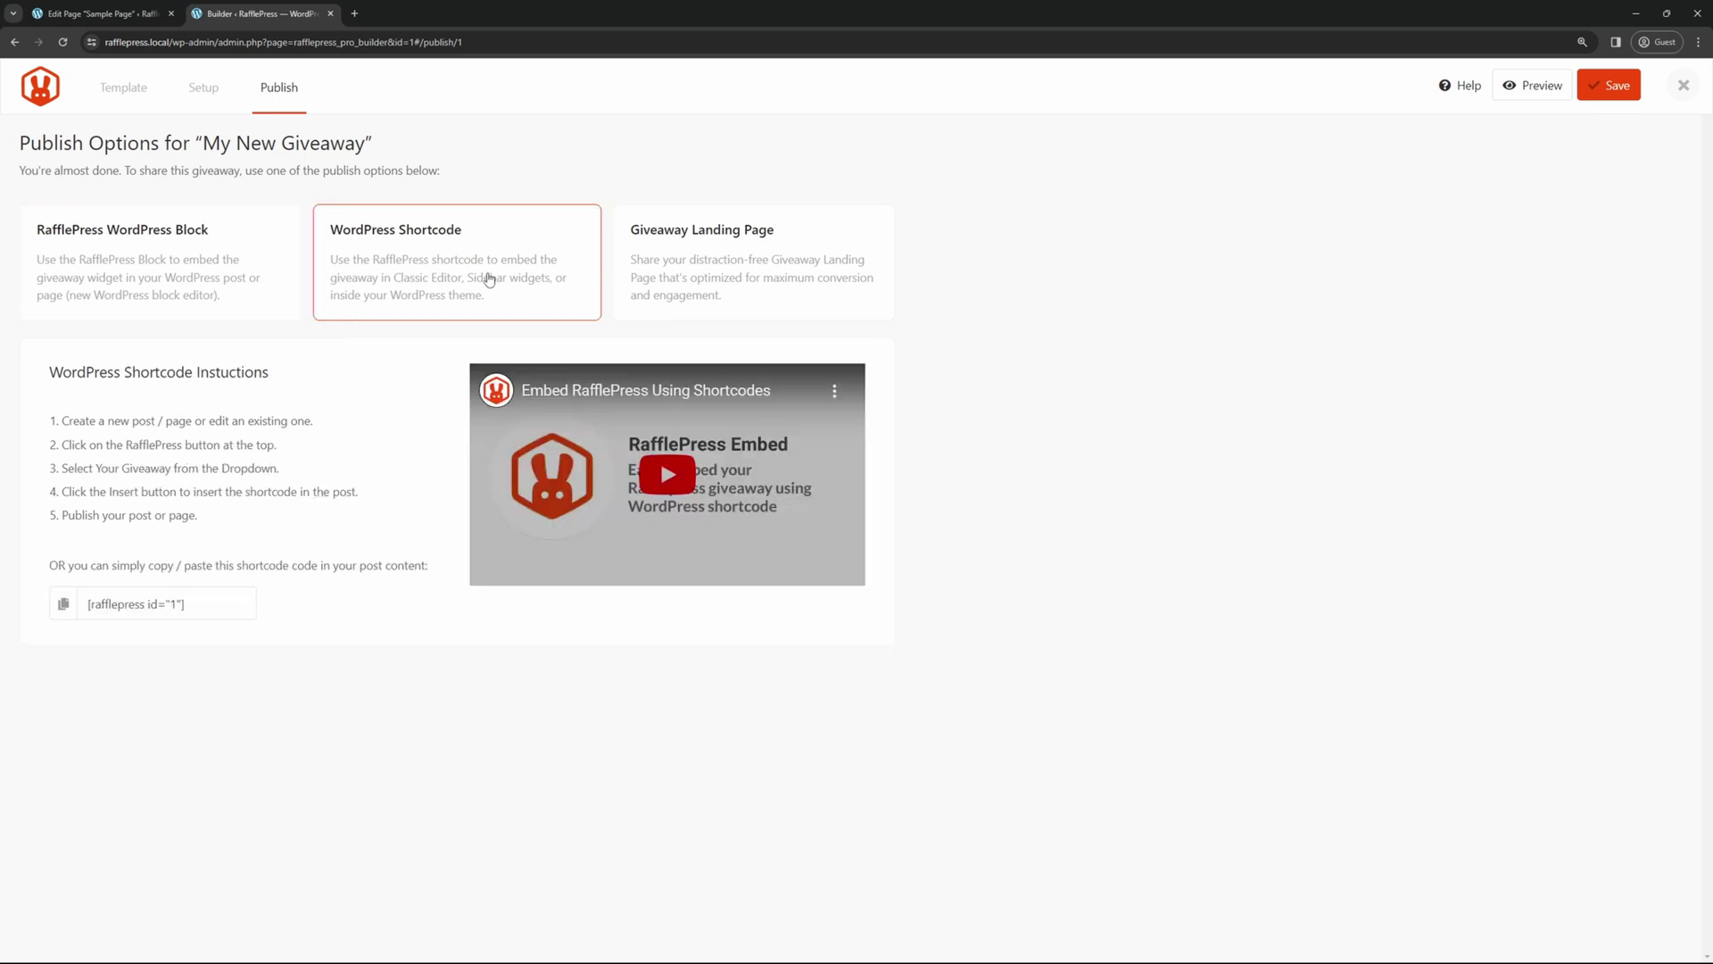
{"action": "left_click", "coordinate": [148, 611]}
{"action": "key", "text": "ctrl+c"}
{"action": "left_click", "coordinate": [64, 607]}
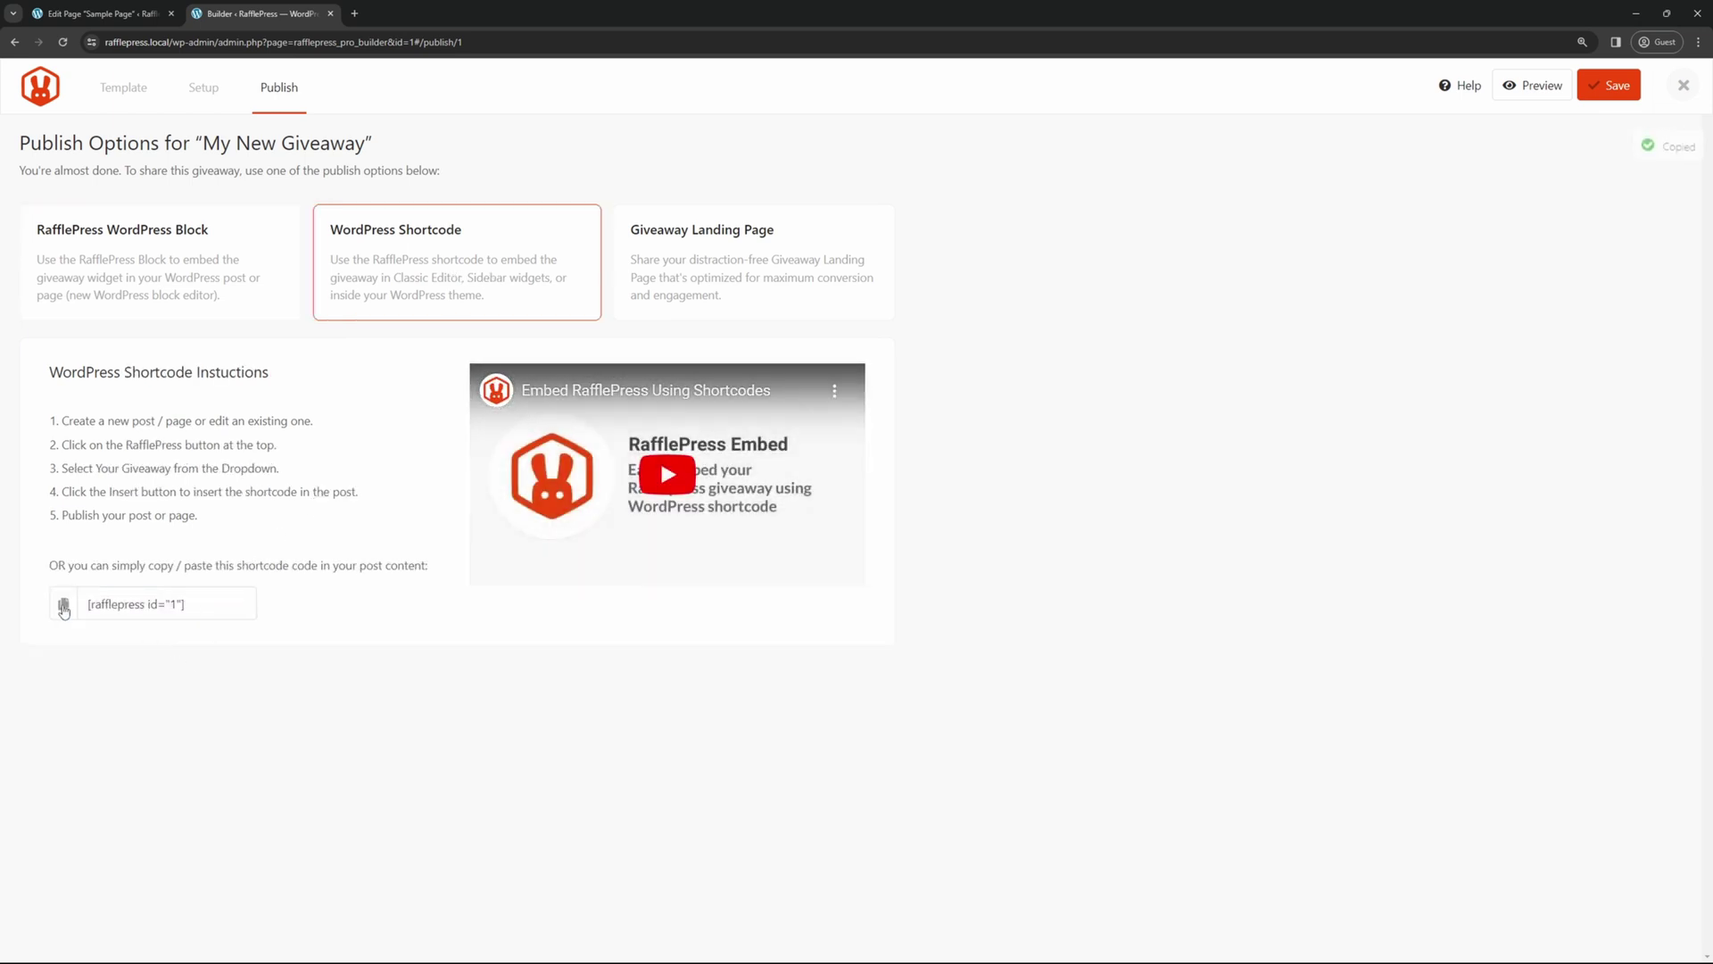
- Add a Shortcode block containing [rafflepress id="1"] and update the page
{"action": "left_click", "coordinate": [98, 13]}
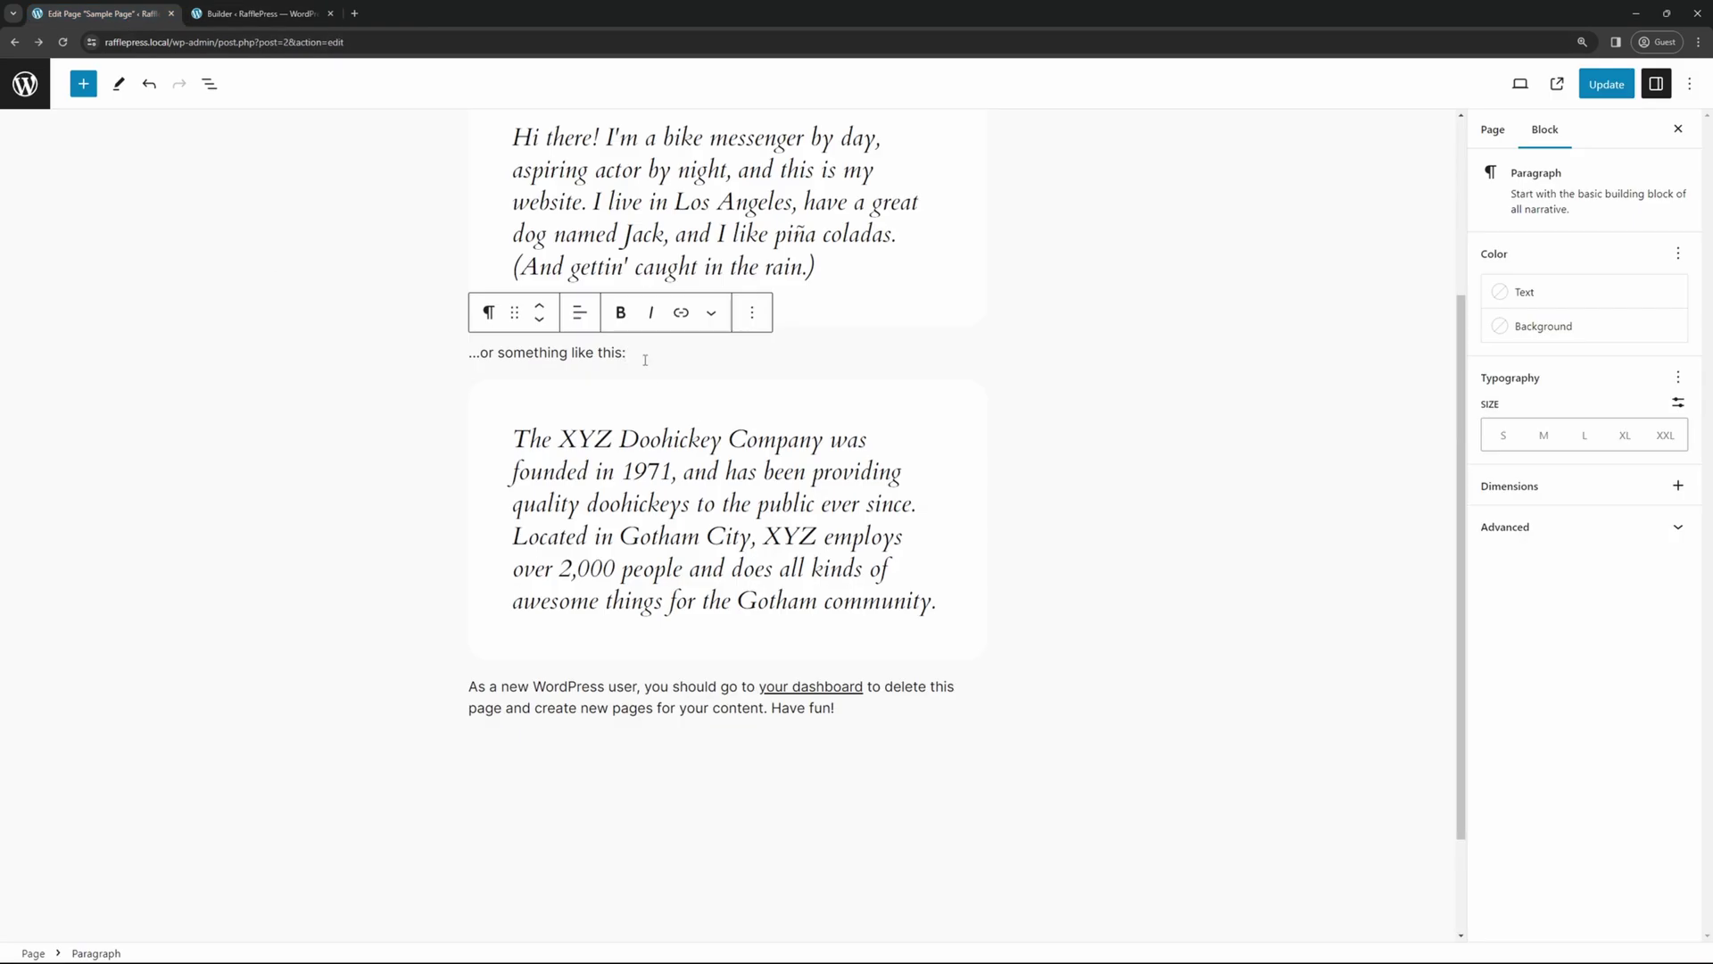
{"action": "key", "text": "Return"}
{"action": "type", "text": "/short"}
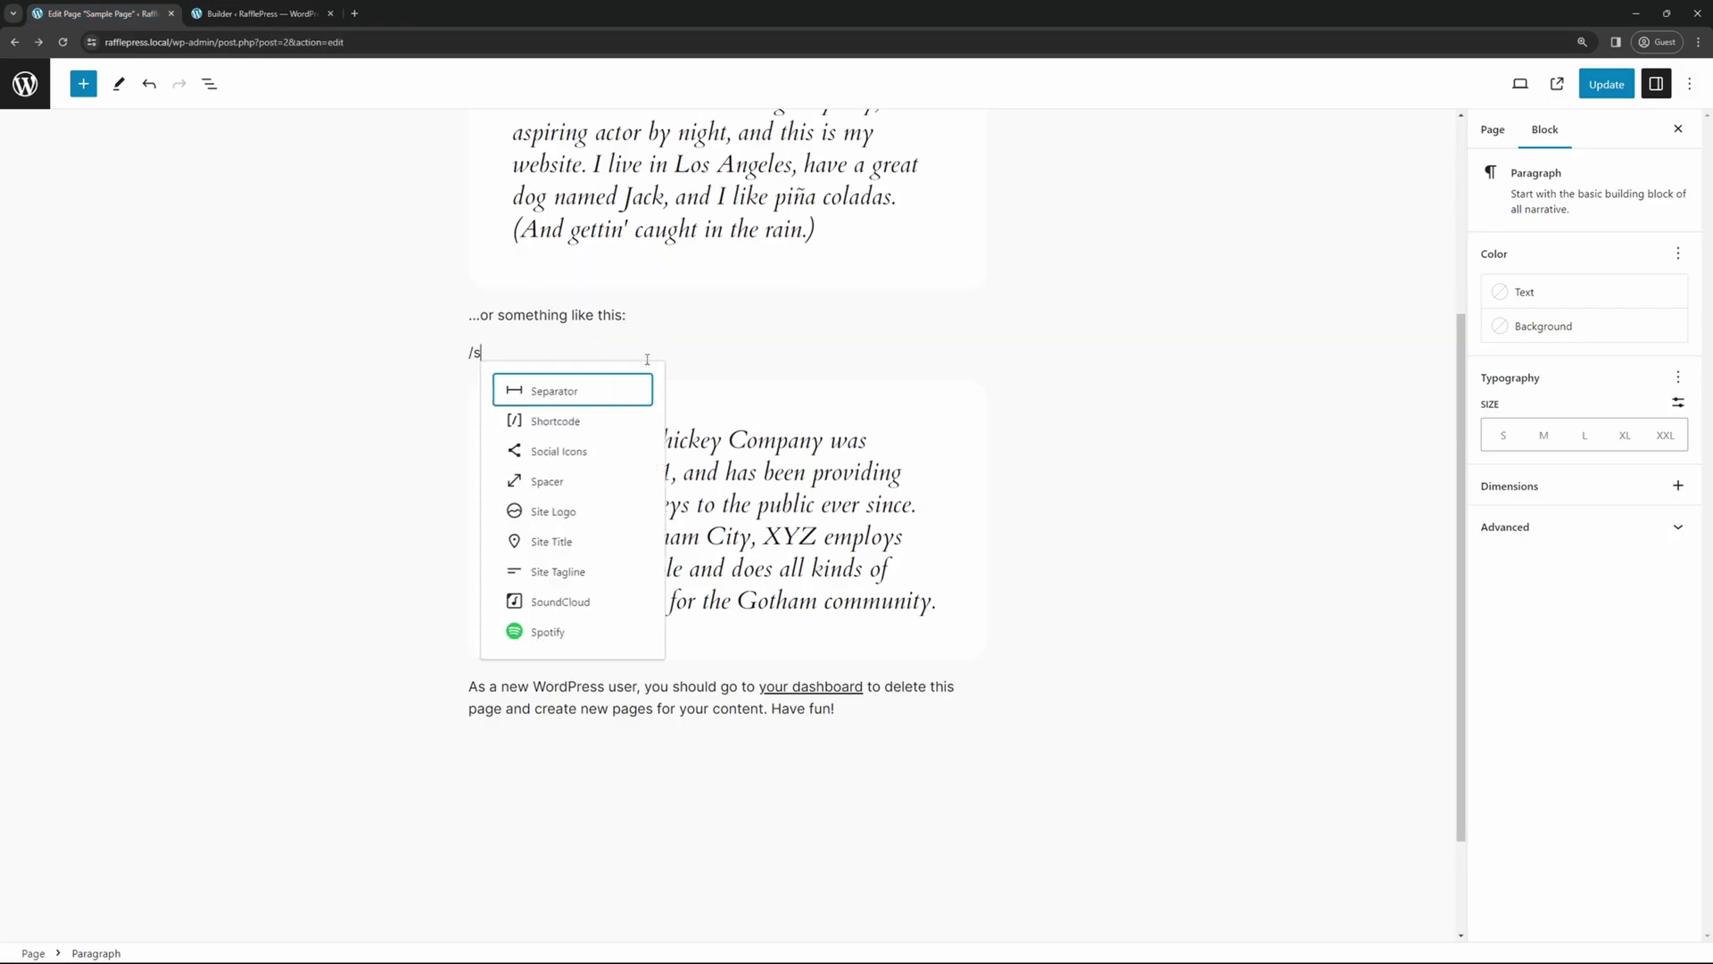
{"action": "left_click", "coordinate": [580, 318]}
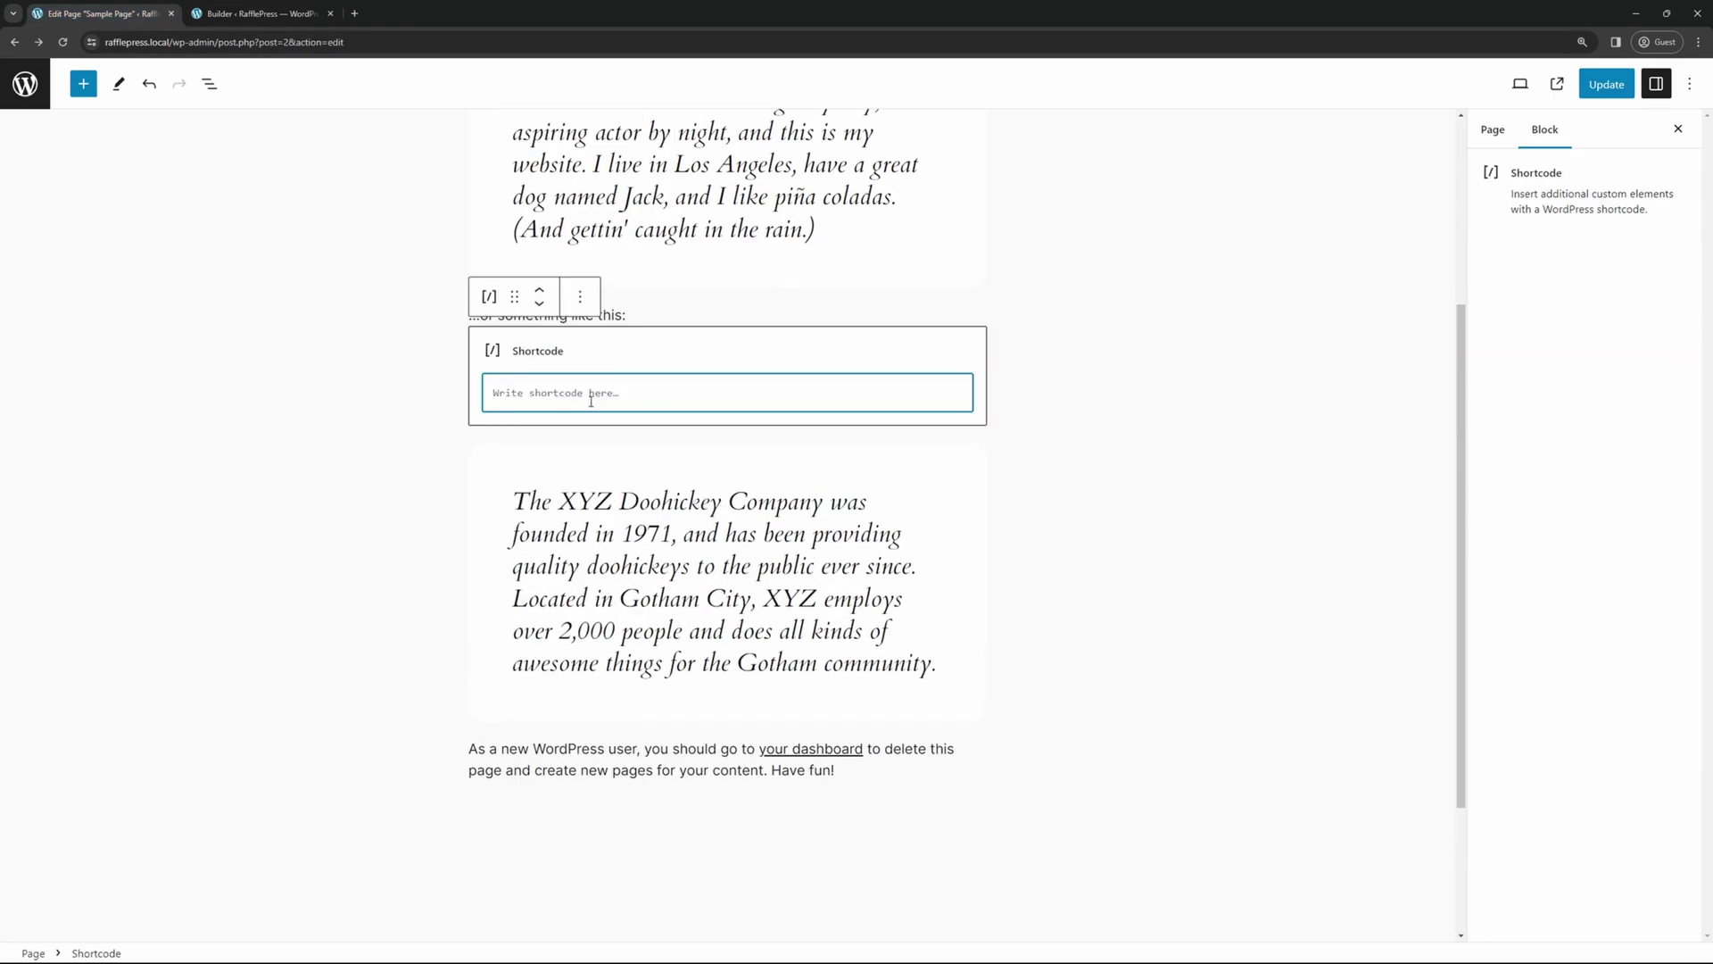
{"action": "key", "text": "ctrl+v"}
{"action": "key", "text": "Return"}
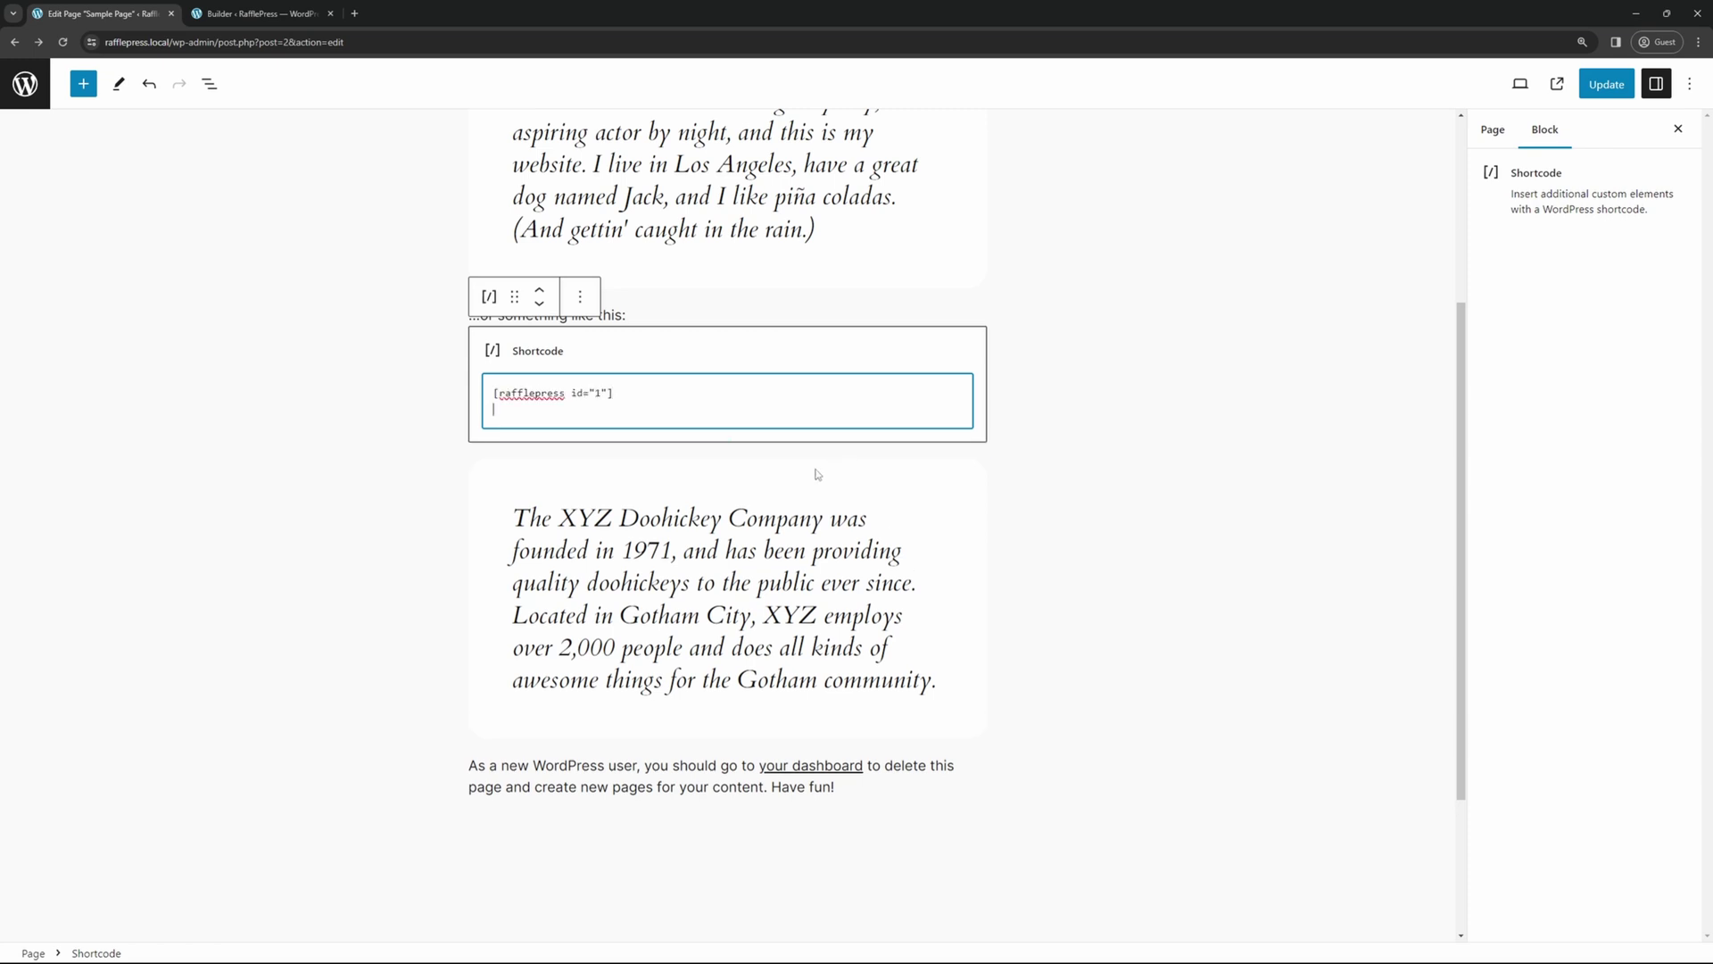
{"action": "left_click", "coordinate": [1606, 84]}
{"action": "key", "text": "Down"}
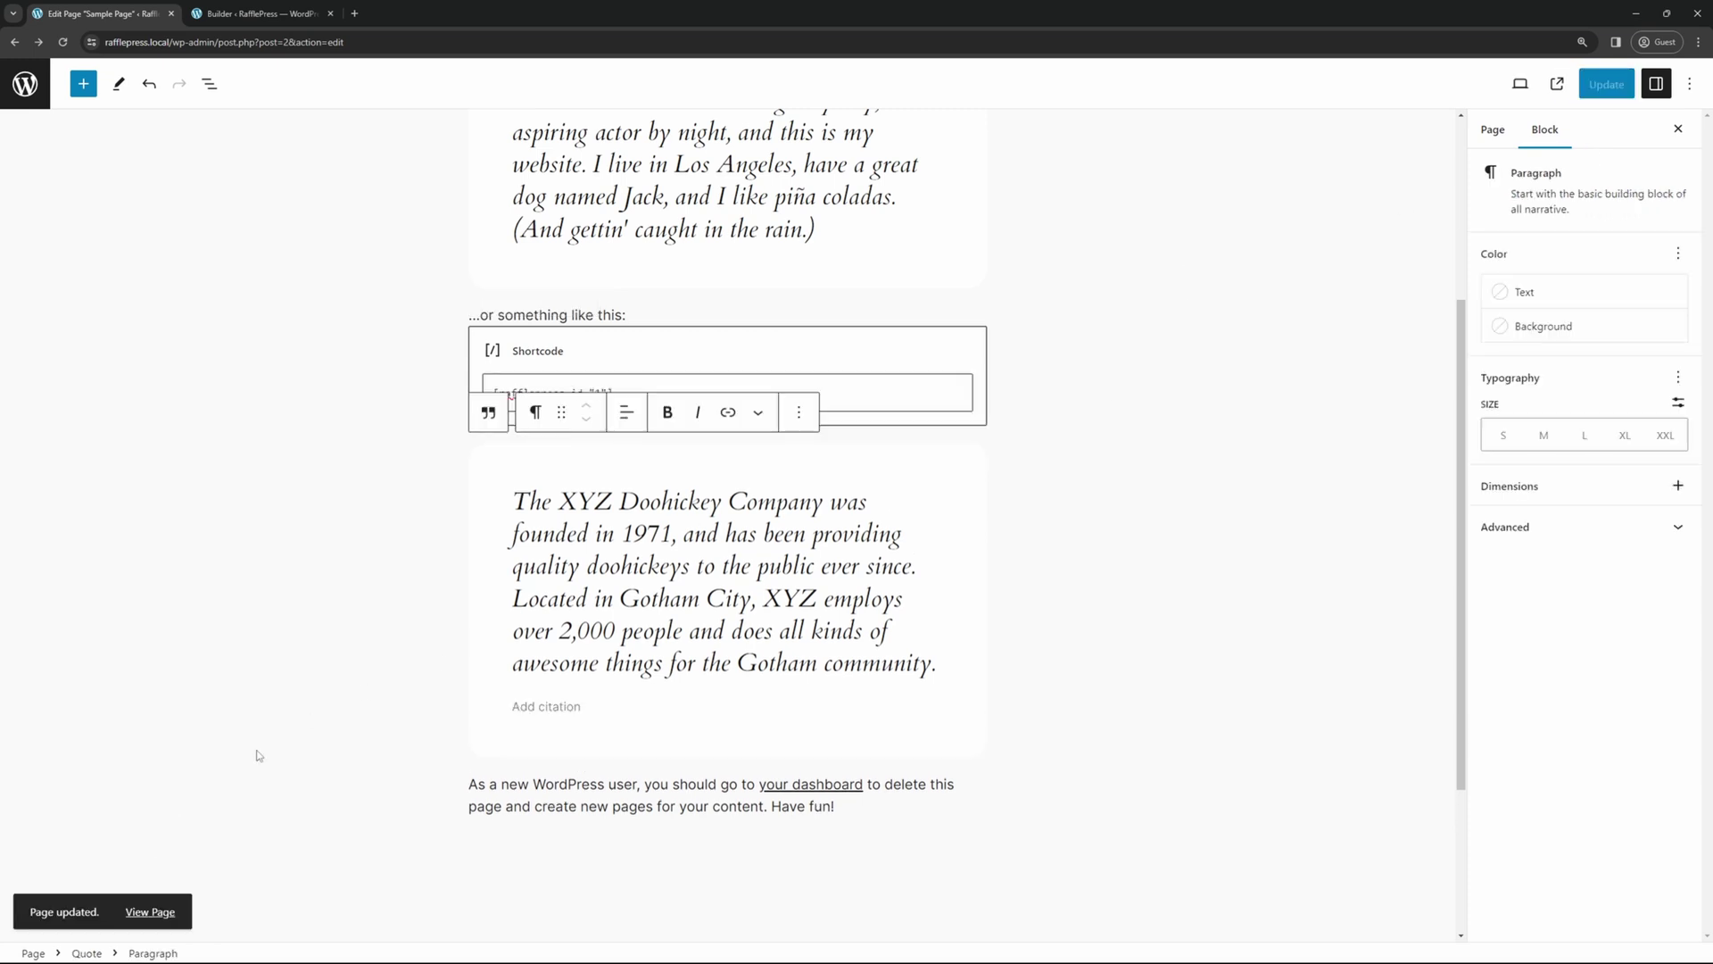
- View the live Sample Page and scroll down to the shortcode-rendered Athens giveaway
{"action": "left_click", "coordinate": [152, 911]}
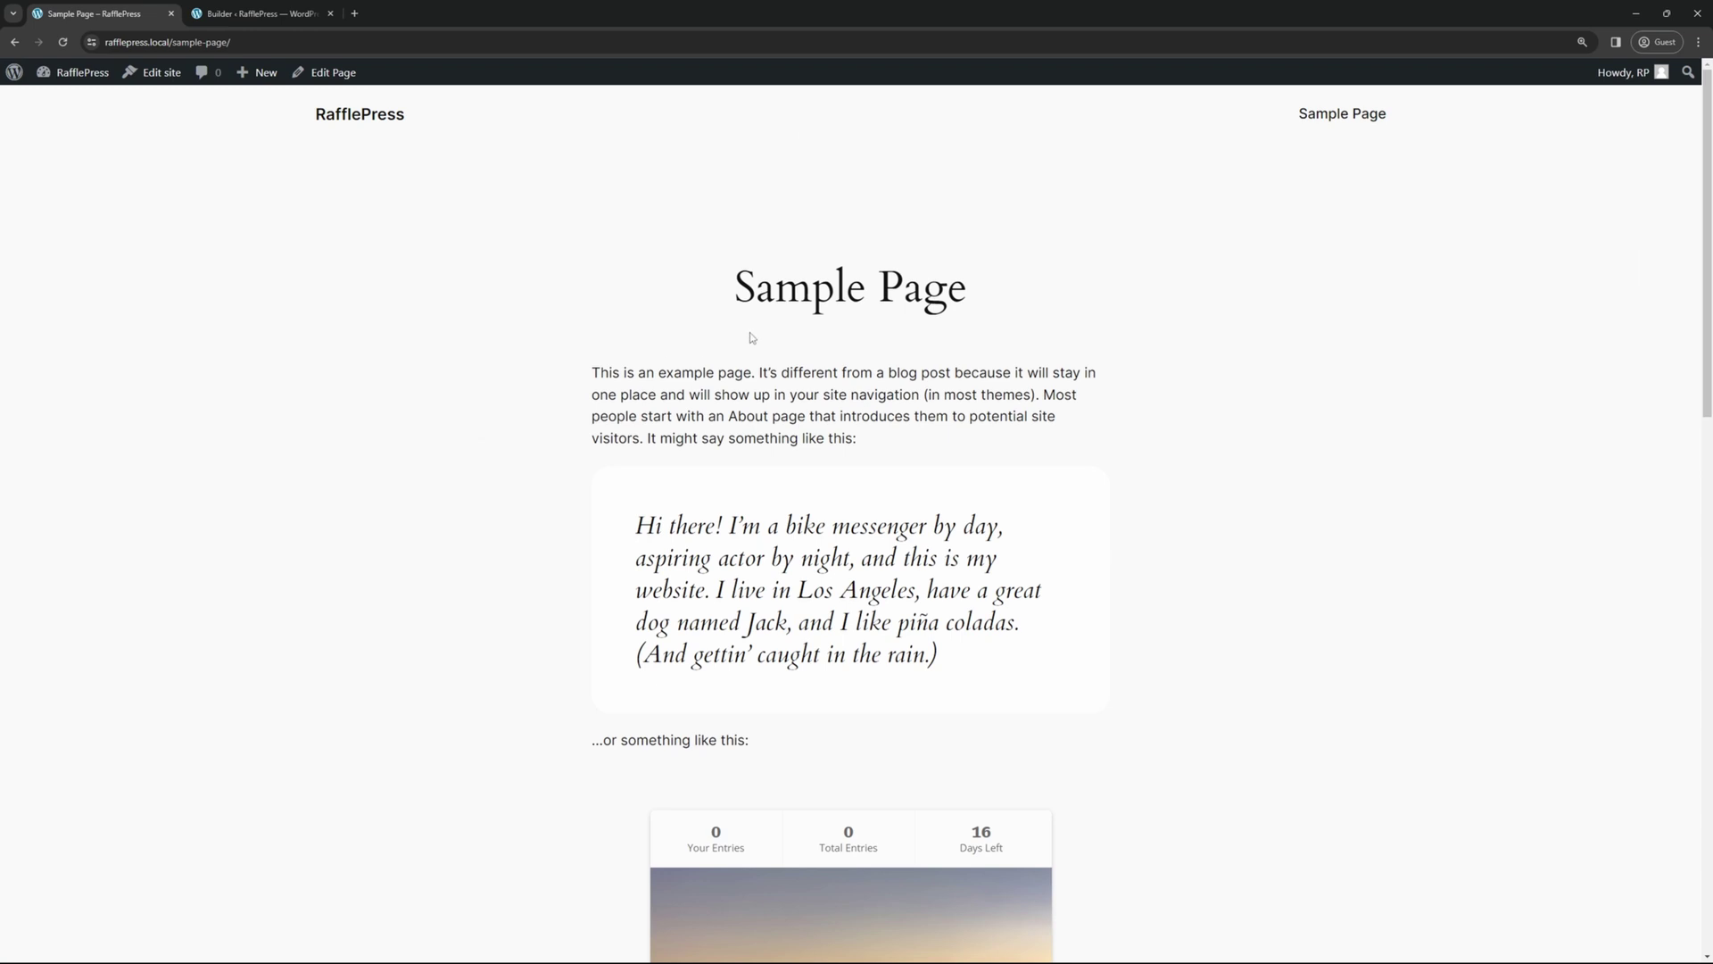
{"action": "scroll", "coordinate": [981, 429], "scroll_direction": "down", "scroll_amount": 5}
{"action": "scroll", "coordinate": [1076, 432], "scroll_direction": "down", "scroll_amount": 3}
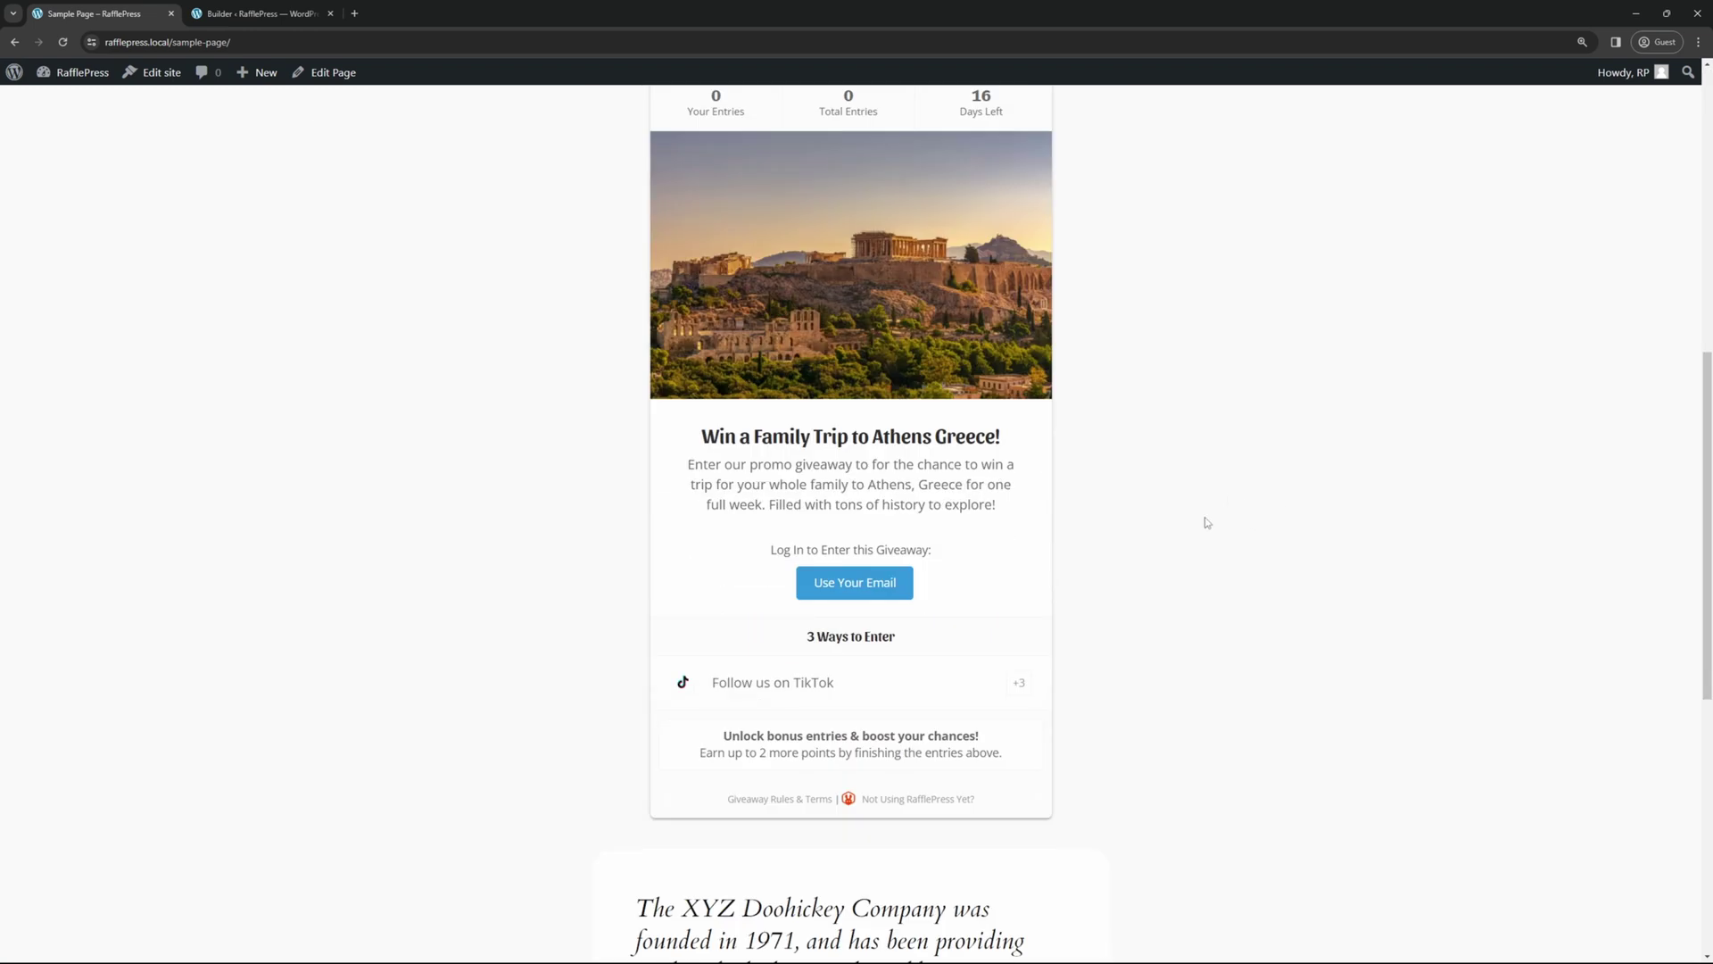